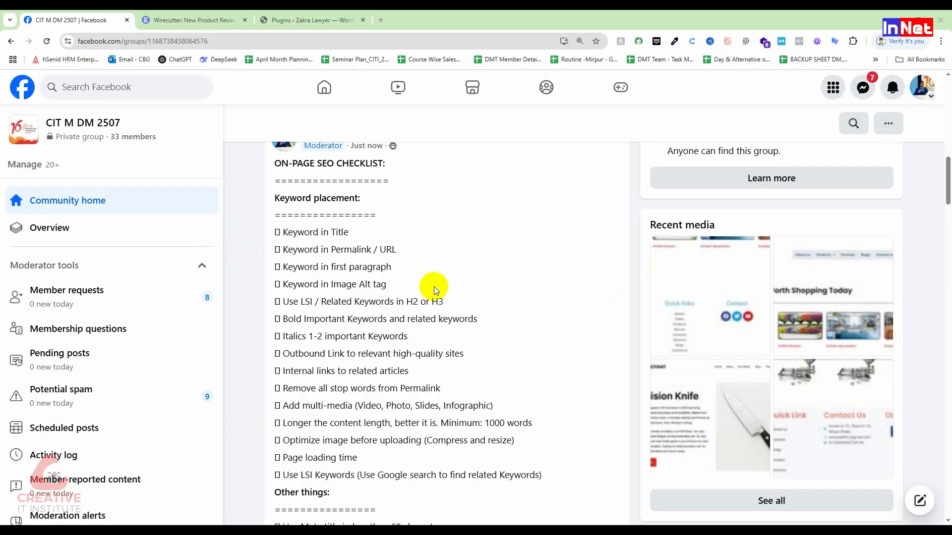
Enlarge the group page and expand the full ON-PAGE SEO CHECKLIST post to read its keyword placement items
key("ctrl+plus")
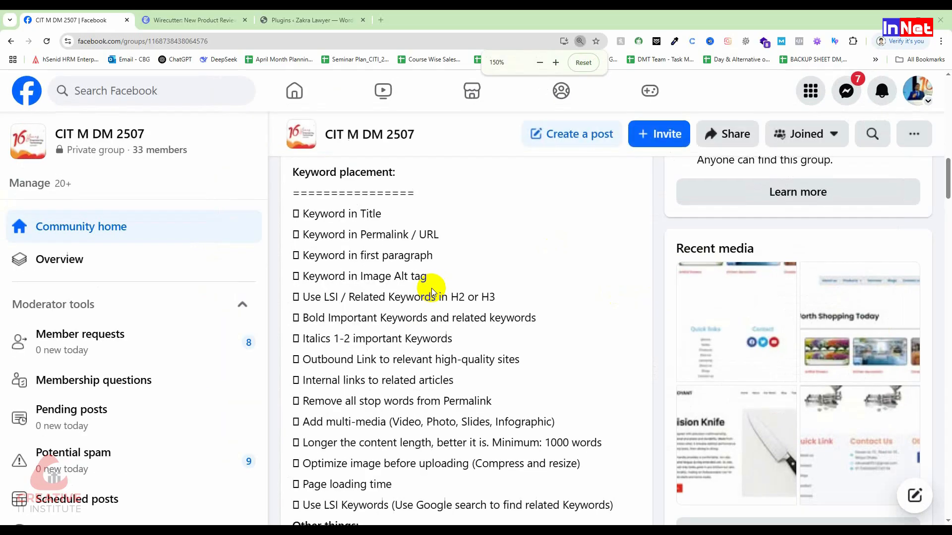
key("ctrl+plus")
scroll(608, 298, "down", 3)
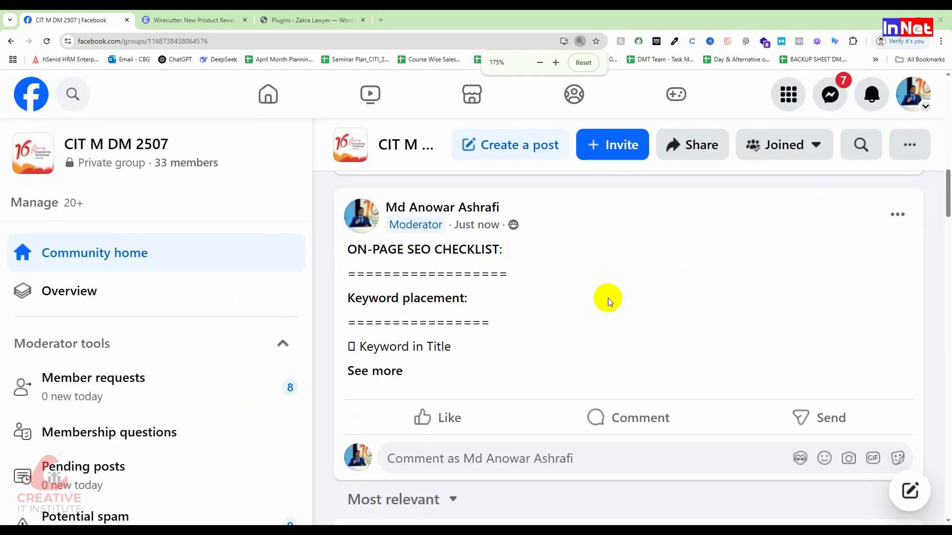
left_click(372, 373)
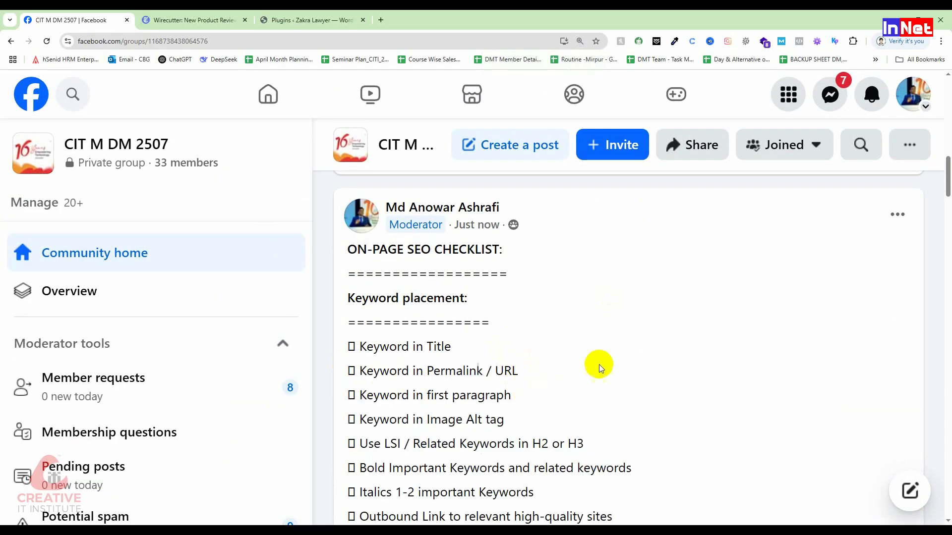
key("ctrl+minus")
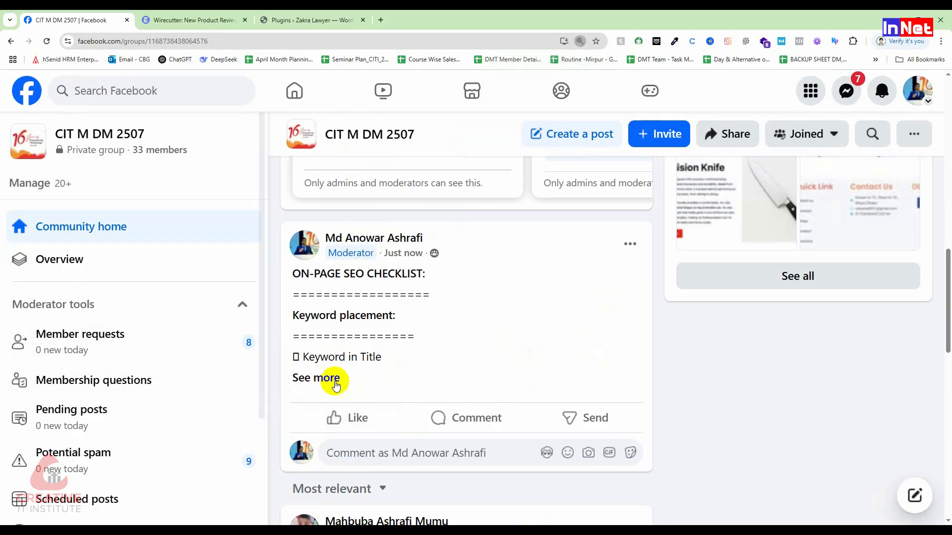
left_click(335, 381)
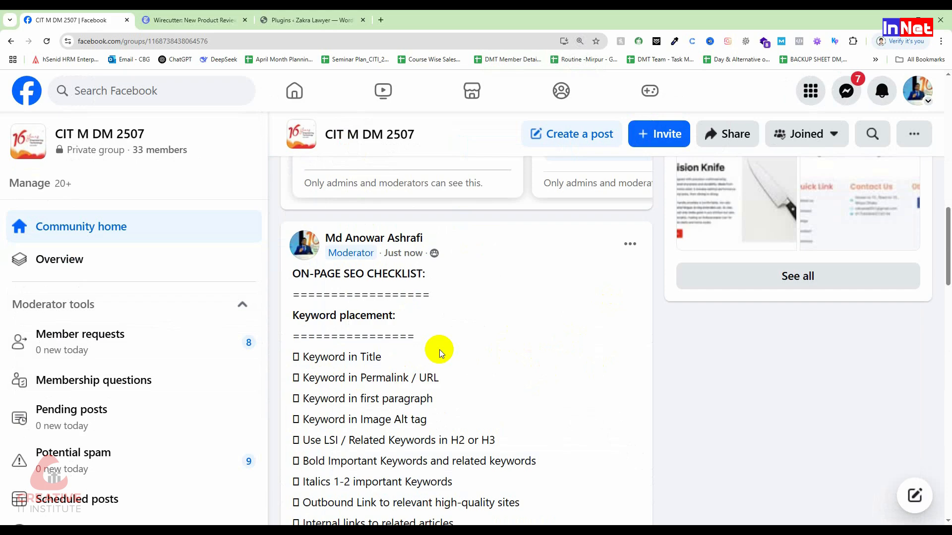
scroll(439, 350, "down", 3)
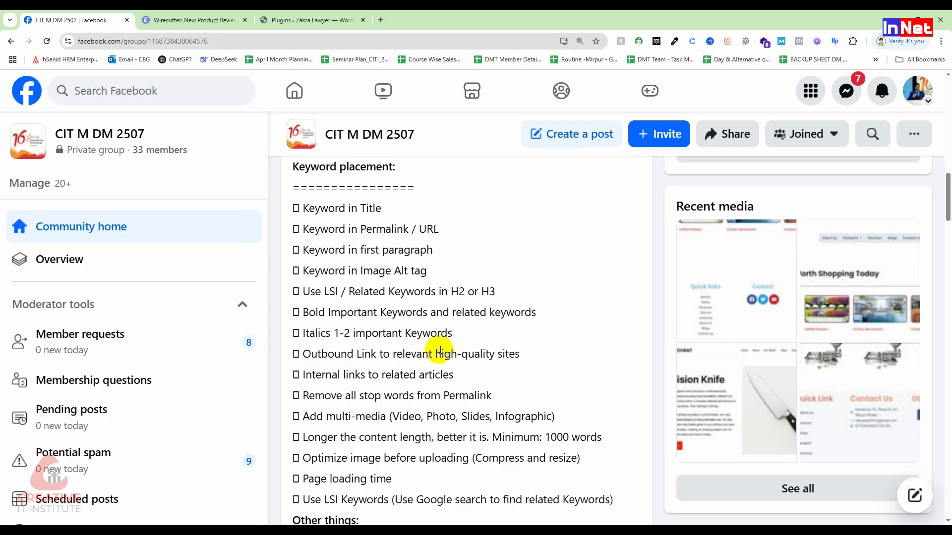
Close the Plugins page and open Wirecutter's best vacuum cleaners review from the Home & Garden category
left_click(363, 20)
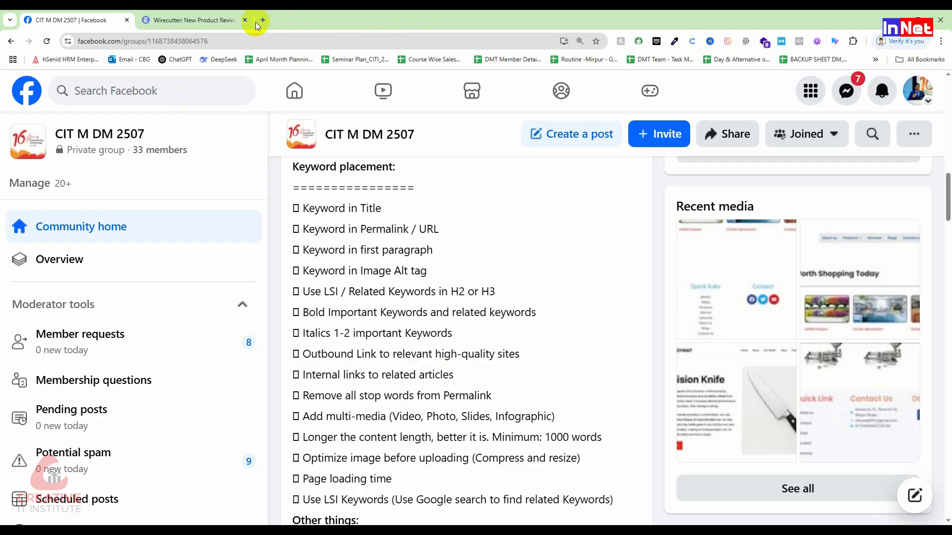
left_click(188, 21)
scroll(373, 316, "up", 10)
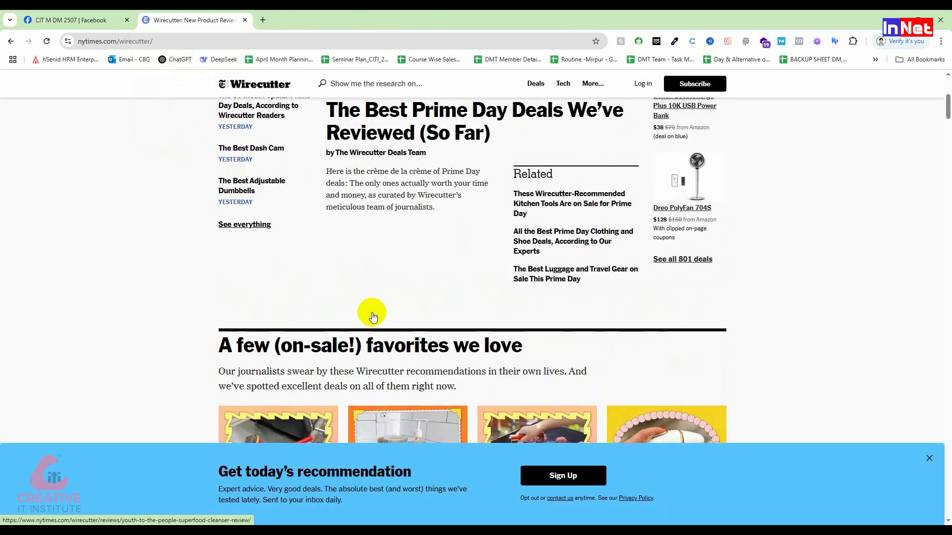
mouse_move(327, 127)
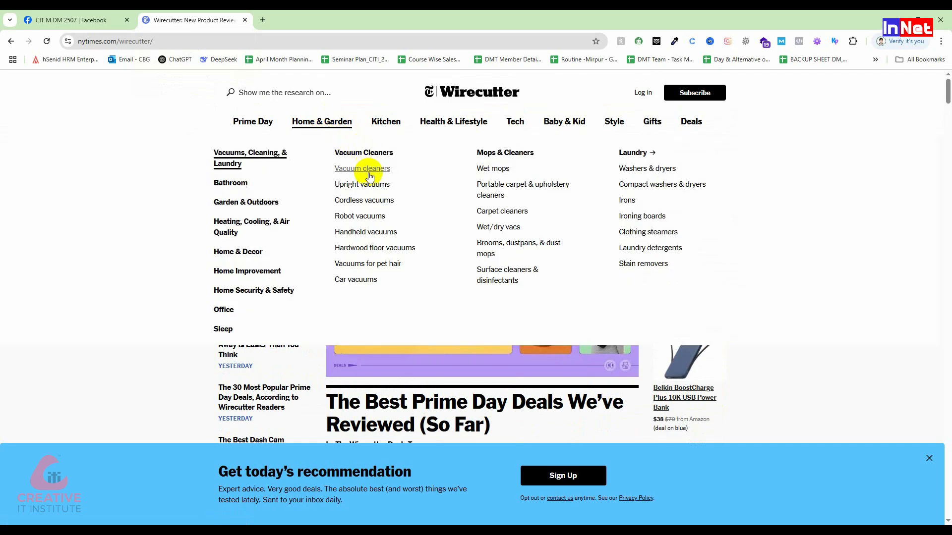
left_click(386, 219)
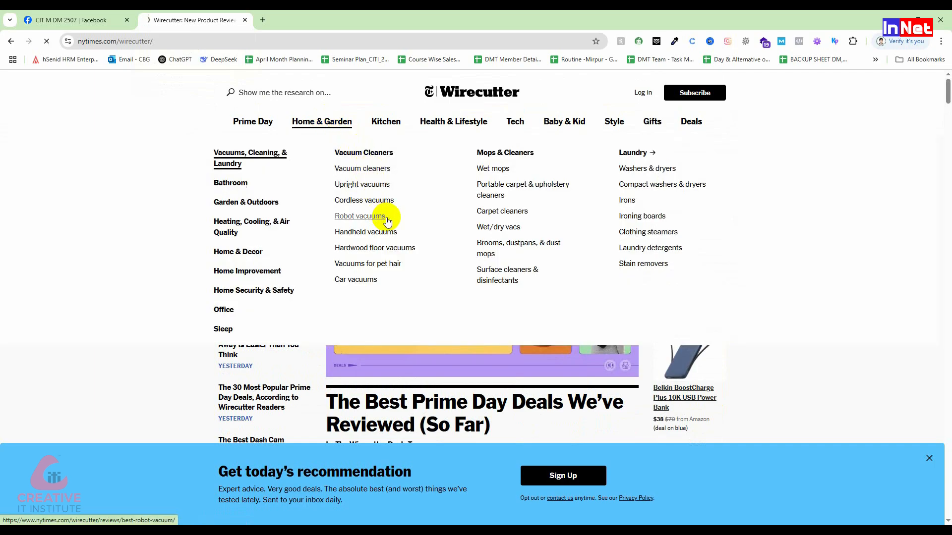
scroll(380, 262, "down", 10)
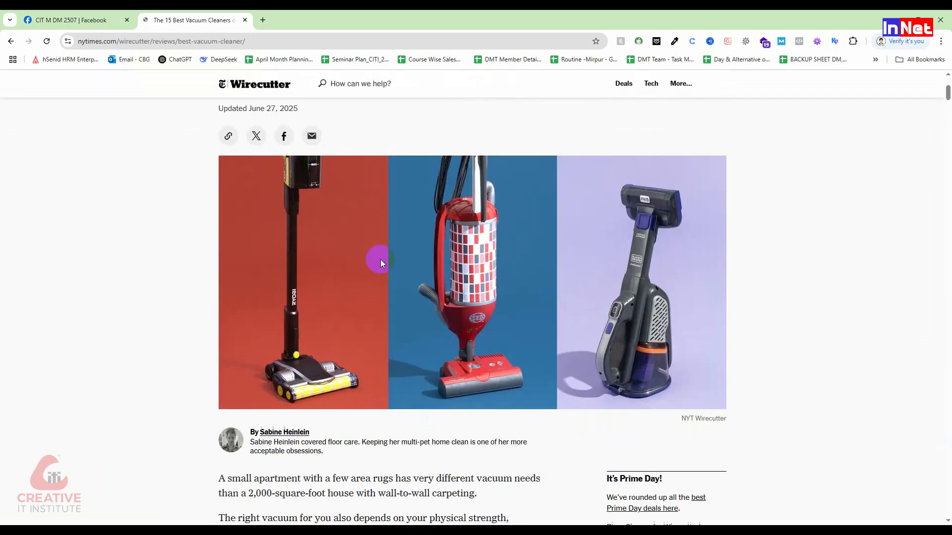
scroll(381, 262, "up", 6)
scroll(380, 260, "down", 4)
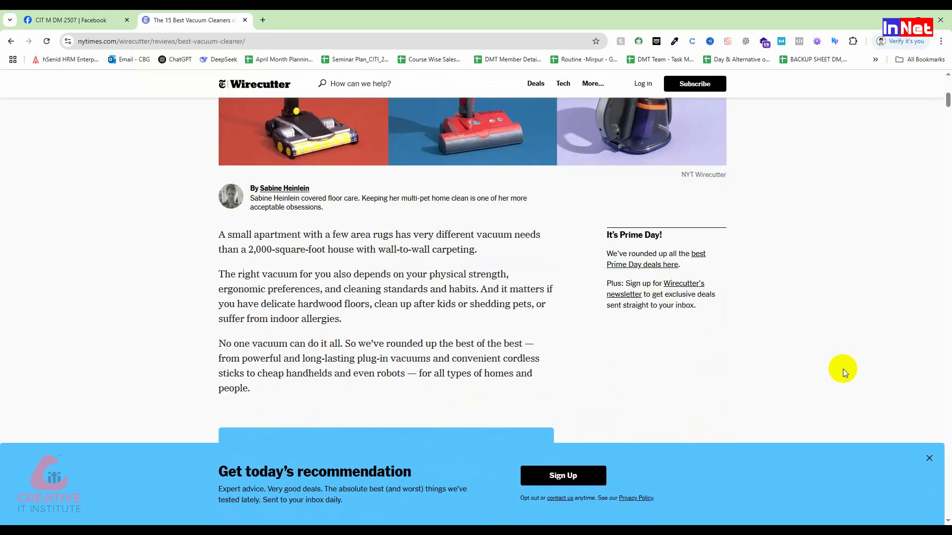
Dismiss the newsletter sign-up banner on the review and reduce the page zoom by two levels
left_click(929, 458)
key("ctrl+minus")
key("ctrl+minus")
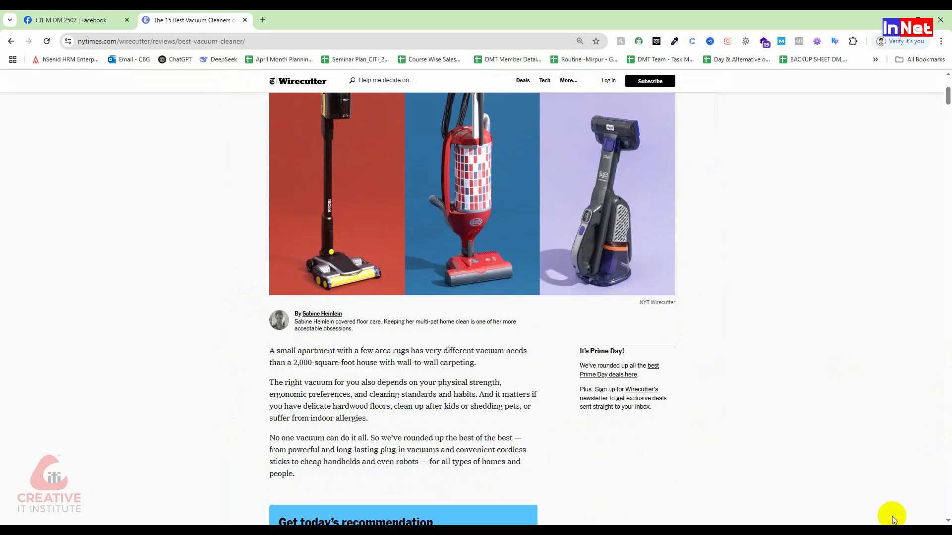
Highlight the review's opening paragraph about small apartments as an example of the first paragraph, and clear the selection
left_click_drag(494, 368, 190, 346)
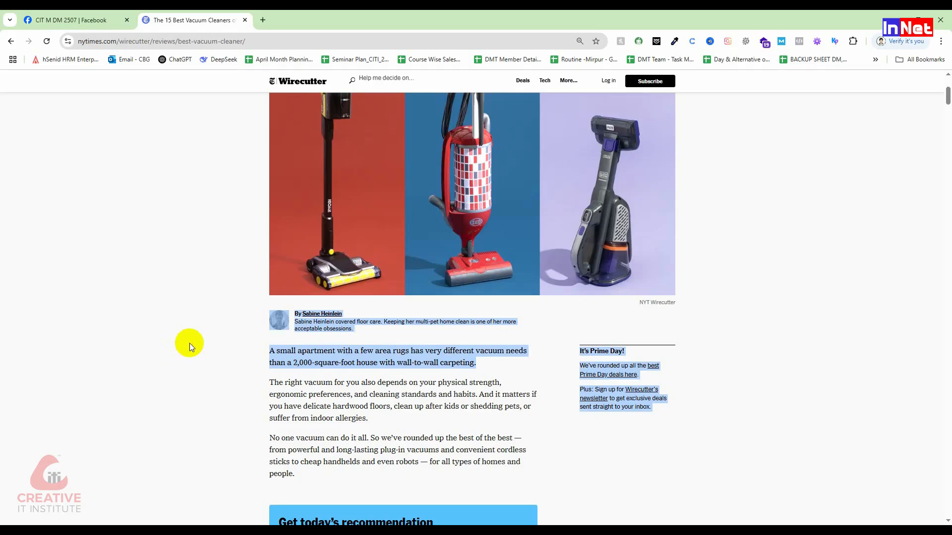
left_click(429, 401)
left_click_drag(483, 365, 249, 346)
left_click(349, 394)
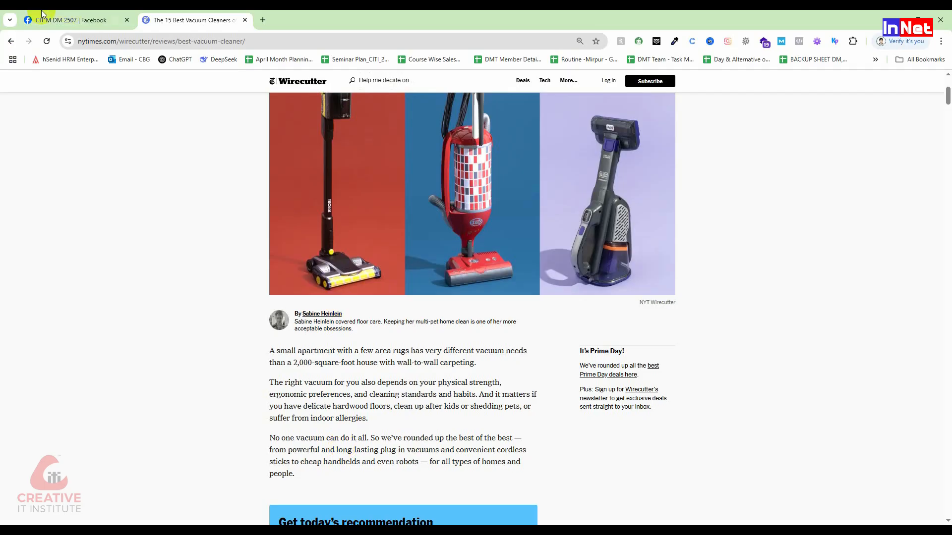
Return to the Facebook checklist post and highlight "Keyword in first paragraph" and "Keyword in Image Alt tag" in turn
left_click(92, 20)
left_click_drag(433, 251, 296, 250)
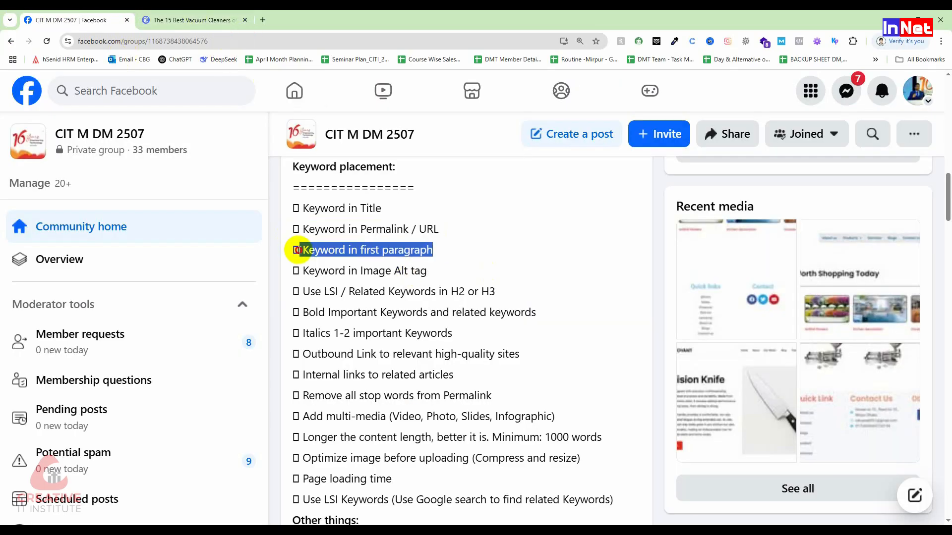
left_click(314, 272)
left_click_drag(426, 271, 307, 268)
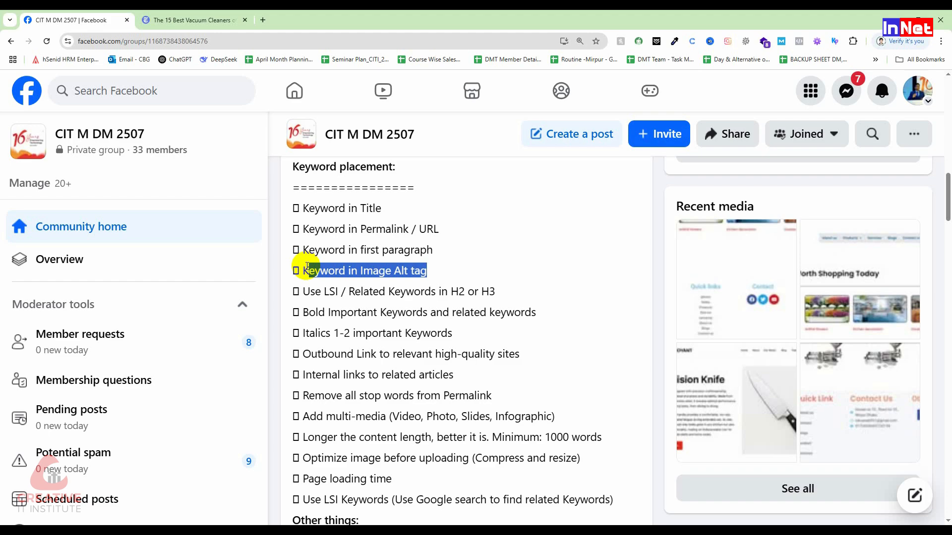
Examine the upright vacuum sections and product images in the Wirecutter review, and highlight the title "The Best Vacuum Cleaners"
left_click(218, 19)
scroll(500, 359, "down", 10)
scroll(501, 369, "down", 3)
scroll(408, 309, "up", 7)
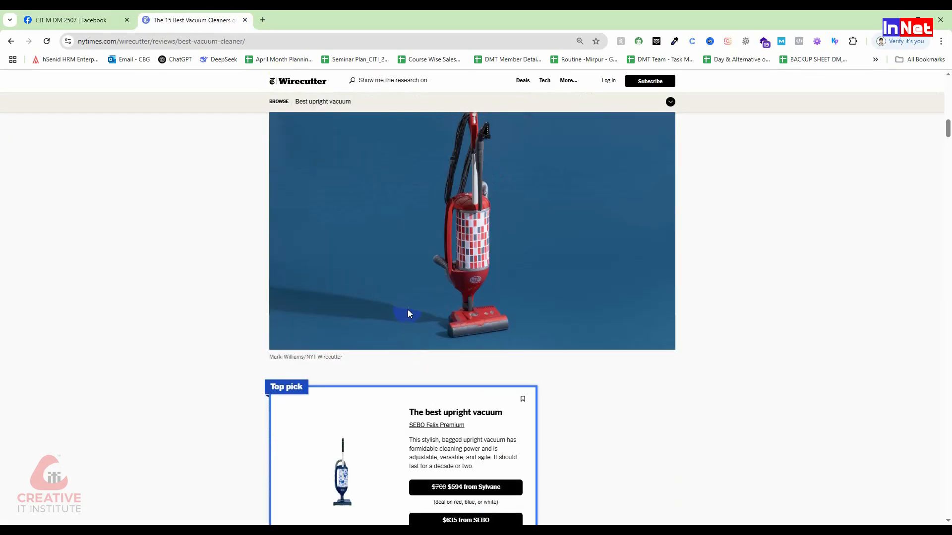
left_click_drag(388, 252, 283, 253)
scroll(651, 331, "down", 8)
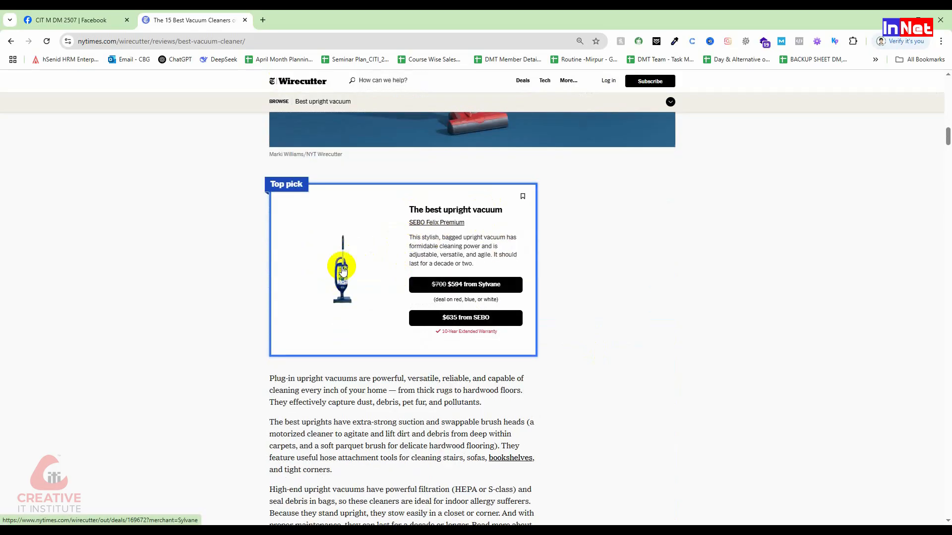
scroll(347, 298, "down", 10)
scroll(358, 365, "down", 3)
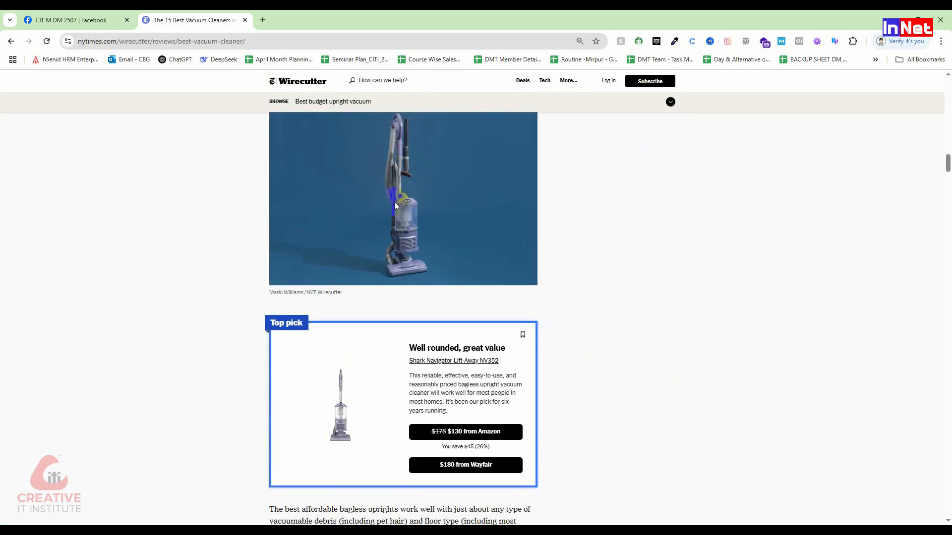
scroll(322, 203, "up", 1)
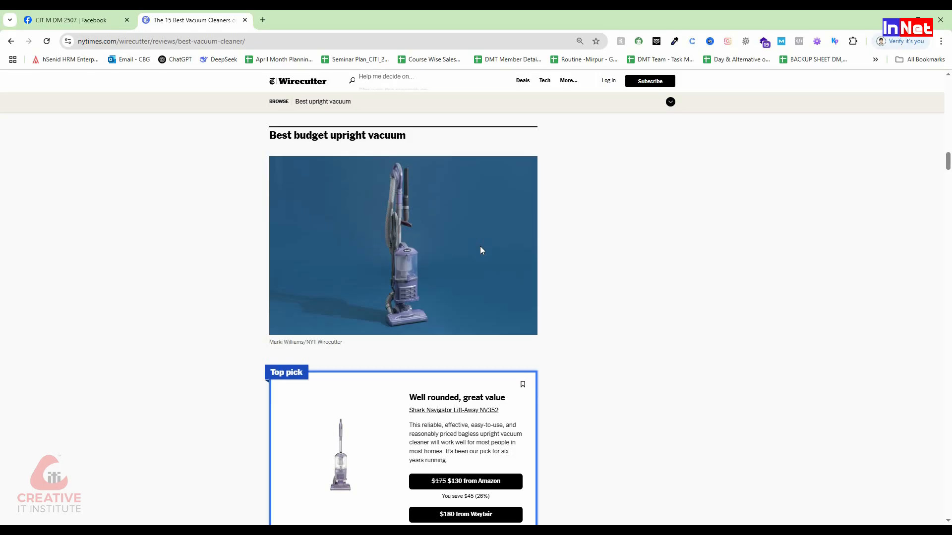
scroll(480, 246, "up", 15)
scroll(500, 238, "up", 10)
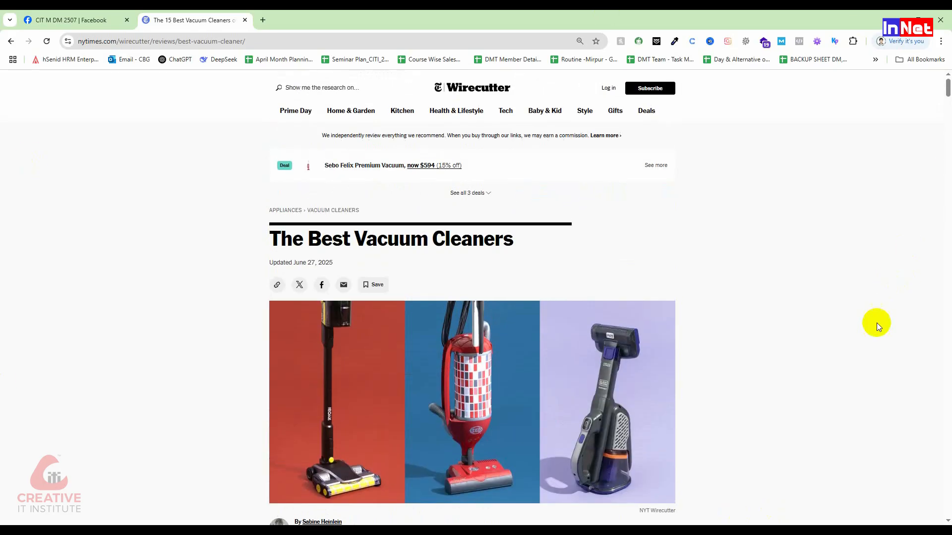
left_click_drag(515, 239, 266, 237)
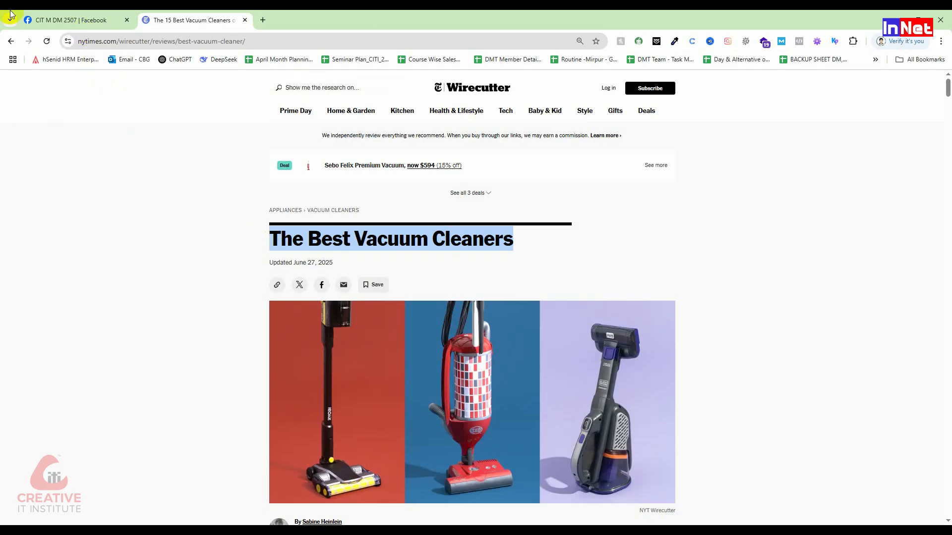
Back in the Facebook checklist, highlight "Use LSI" and the item "Bold Important Keywords and related keywords" in turn
left_click(44, 20)
left_click(323, 291)
left_click_drag(303, 292, 343, 293)
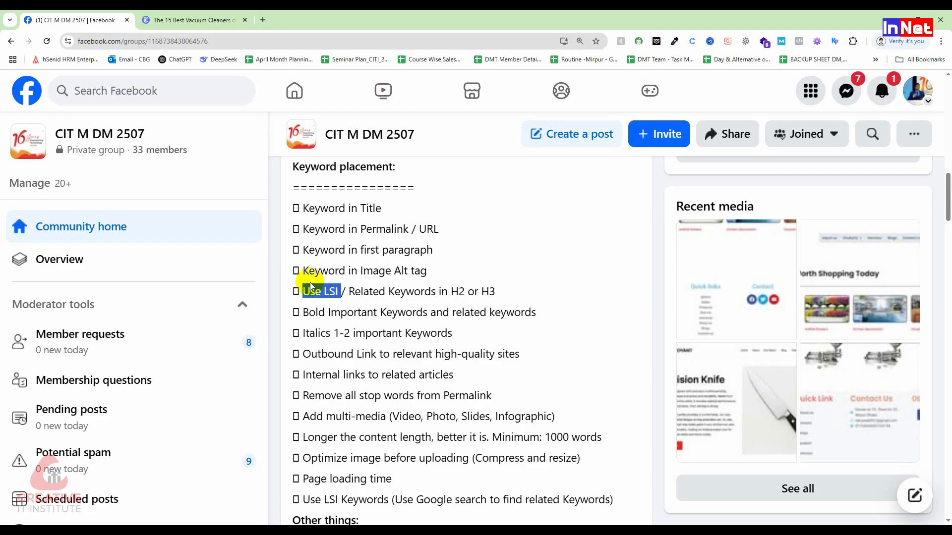
left_click_drag(552, 314, 300, 313)
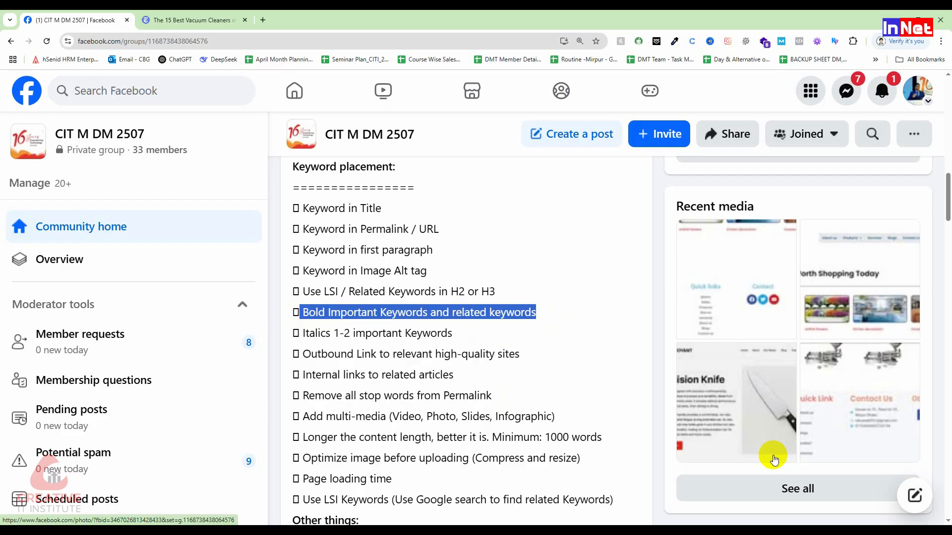
Highlight "1-2 important Keywords" in the Italics item and the "Outbound Link to relevant high-quality sites" item in turn
scroll(516, 393, "down", 3)
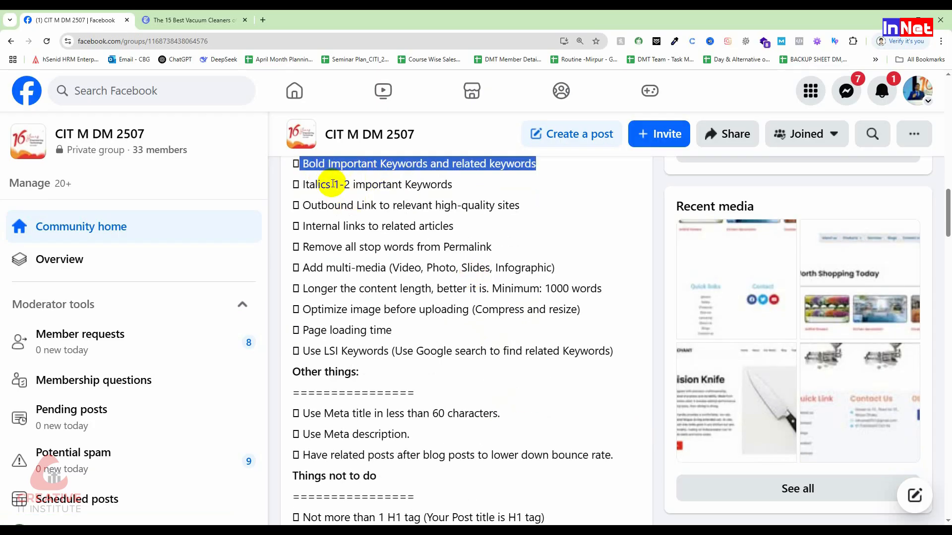
left_click_drag(331, 184, 350, 184)
left_click_drag(412, 186, 468, 182)
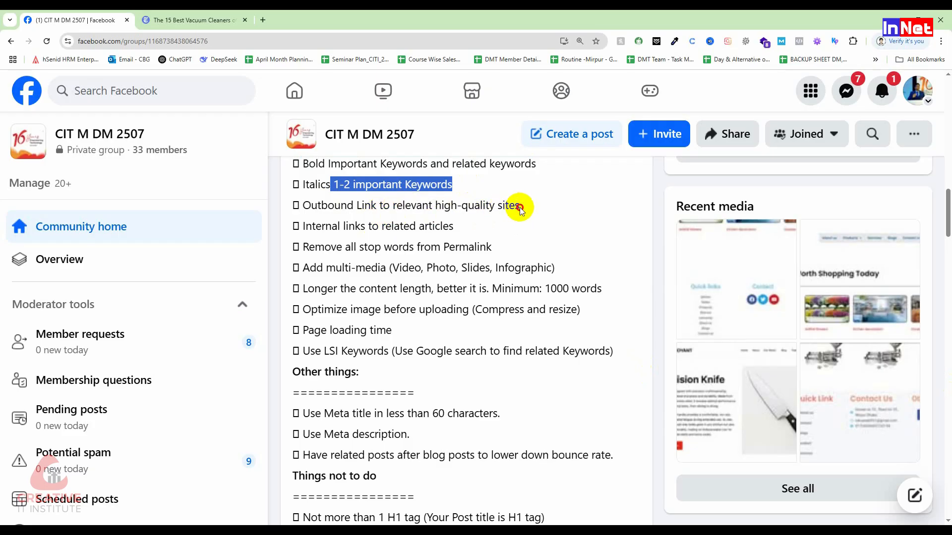
left_click_drag(519, 206, 299, 206)
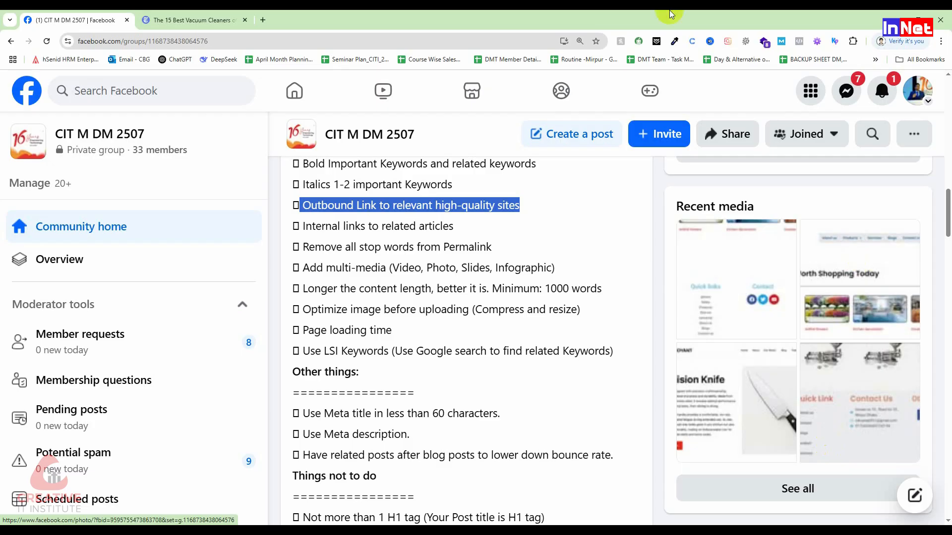
Open the Wirecutter review's "best upright vacuums" internal link in a new tab, view the linked article and return to the review
left_click(222, 21)
scroll(556, 421, "down", 5)
scroll(557, 418, "down", 20)
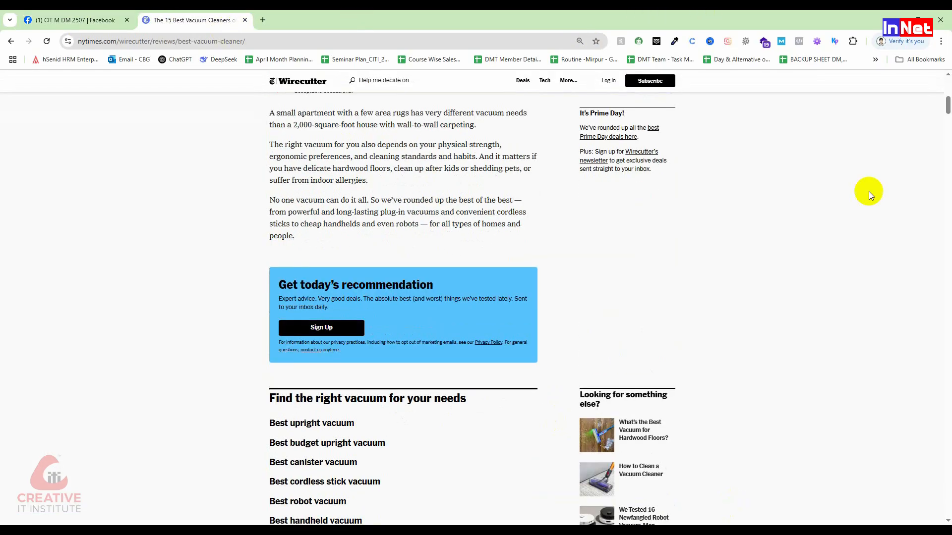
scroll(309, 407, "down", 6)
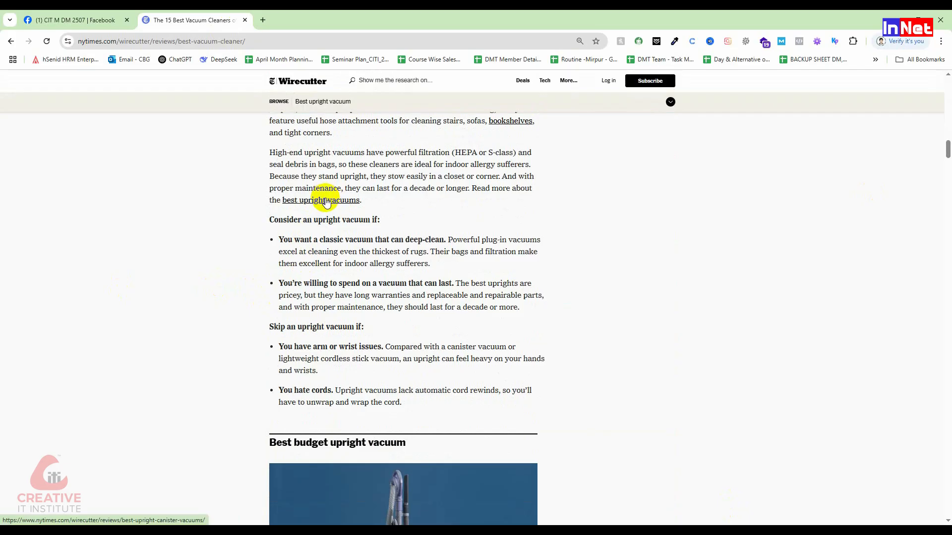
right_click(326, 200)
left_click(362, 211)
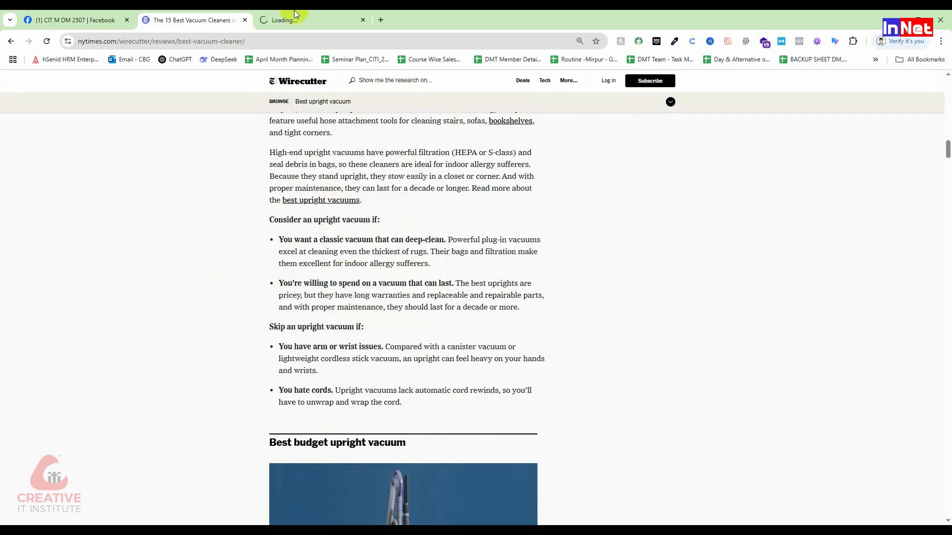
left_click(310, 20)
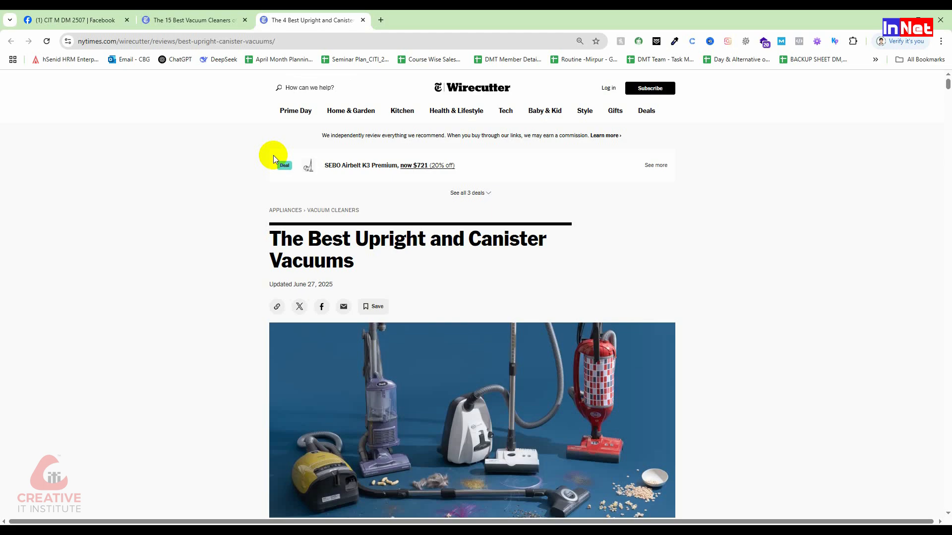
left_click(231, 16)
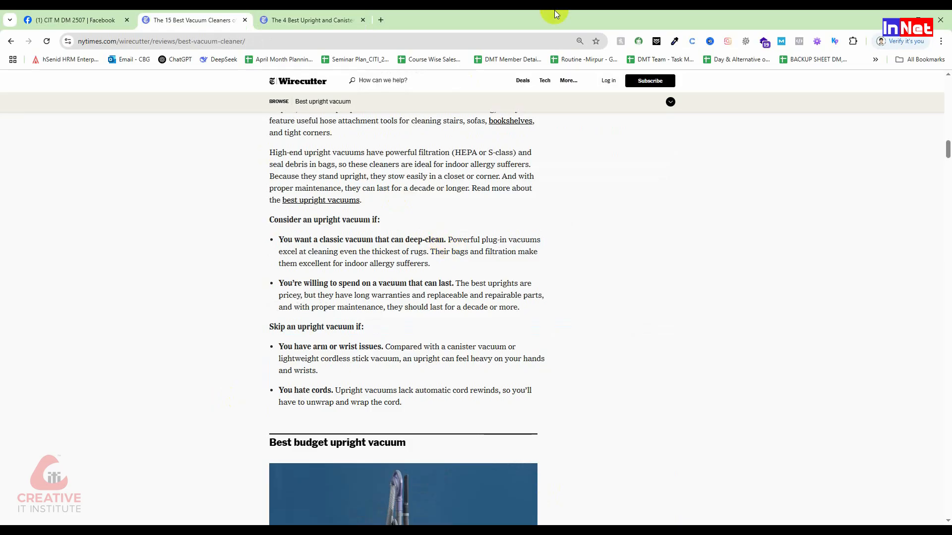
Return to the Facebook checklist post and highlight the item "Remove all stop words from Permalink"
left_click(54, 16)
left_click(358, 242)
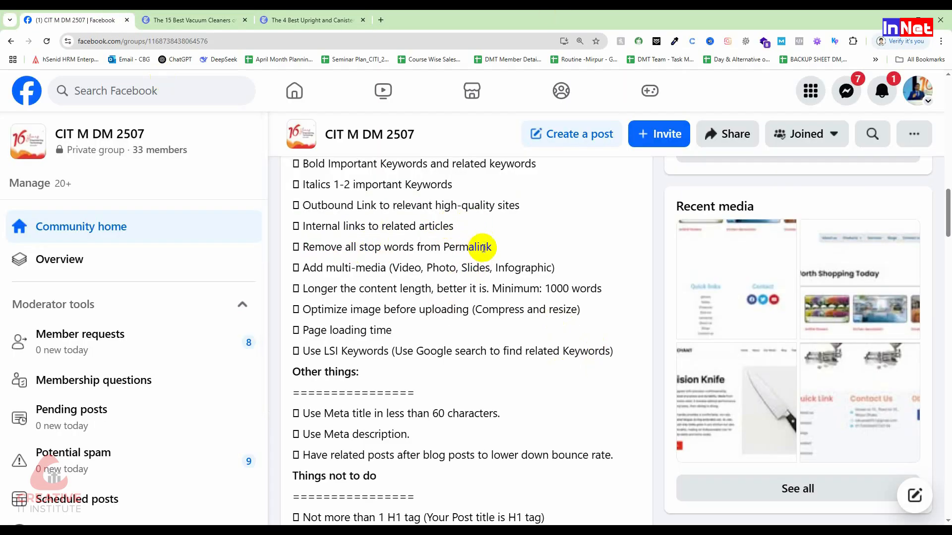
left_click_drag(491, 246, 303, 246)
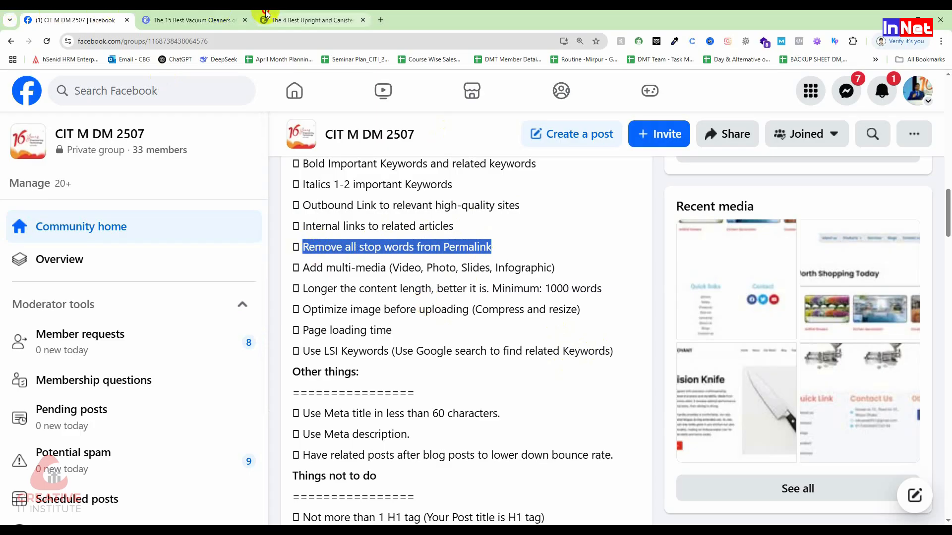
Switch to the upright and canister vacuums article and highlight part of its permalink, followed by the word "The" in its title
left_click(280, 20)
left_click_drag(292, 42, 216, 41)
left_click_drag(271, 239, 303, 239)
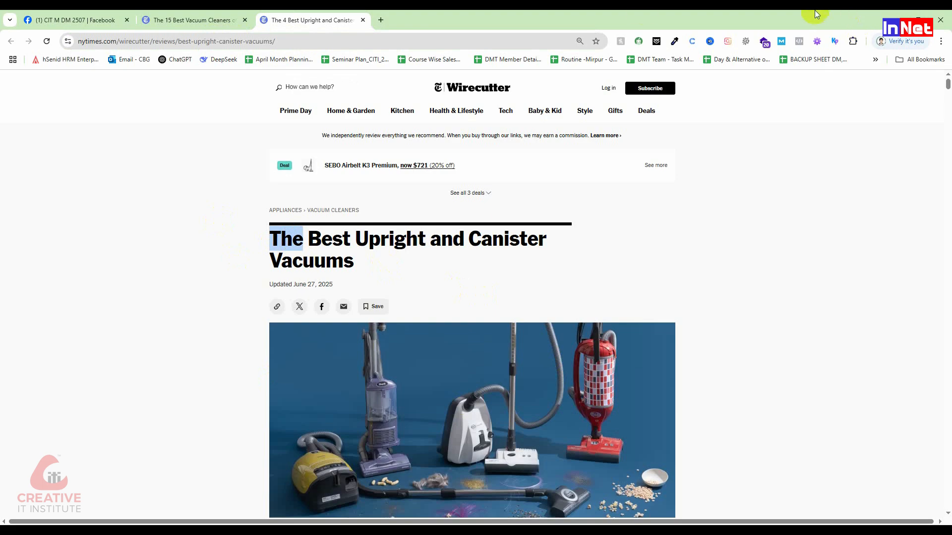
Search Google for "stop words in seo" in a new tab and view the AI Overview explanation
key("ctrl+t")
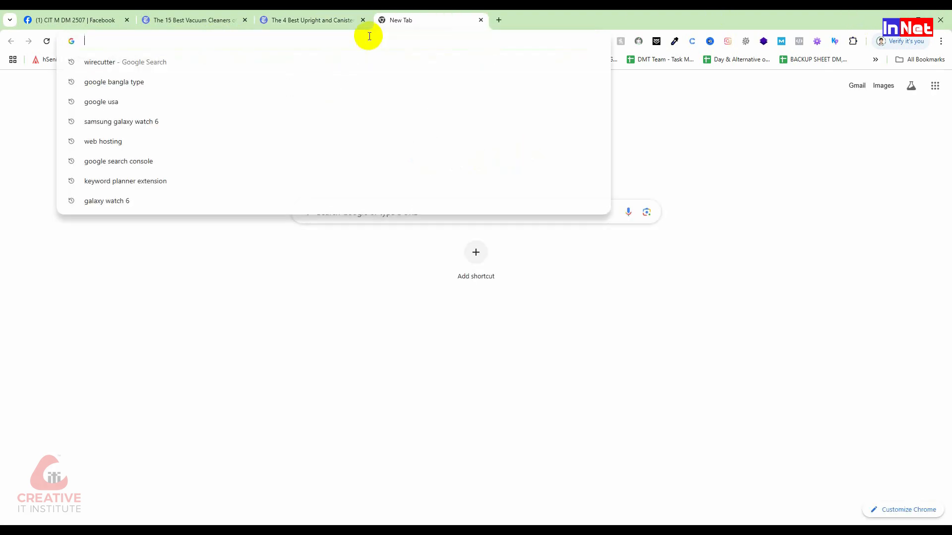
type("stop ")
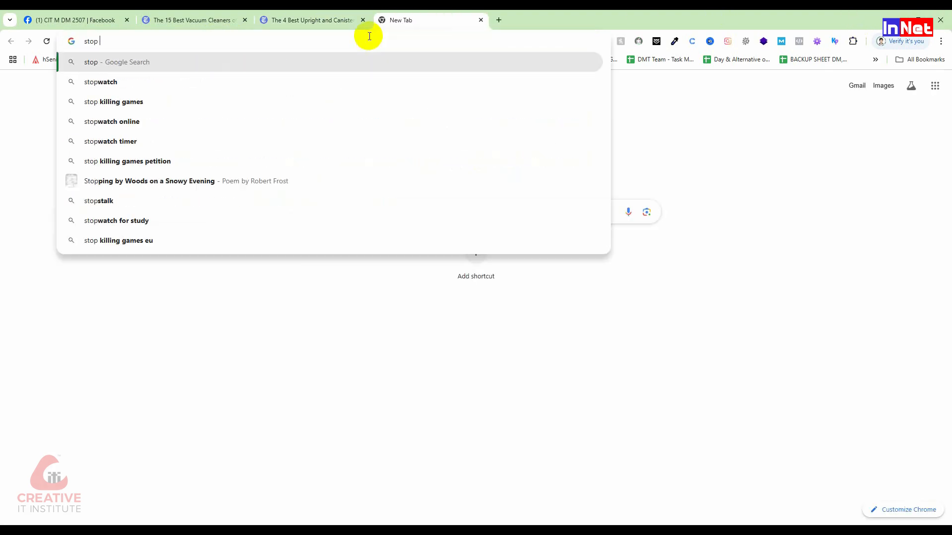
type("words ")
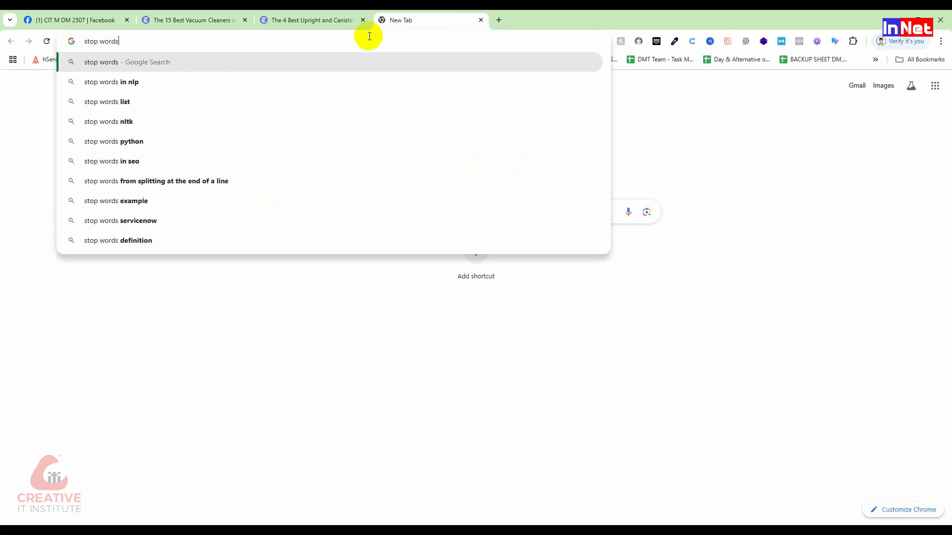
type("i")
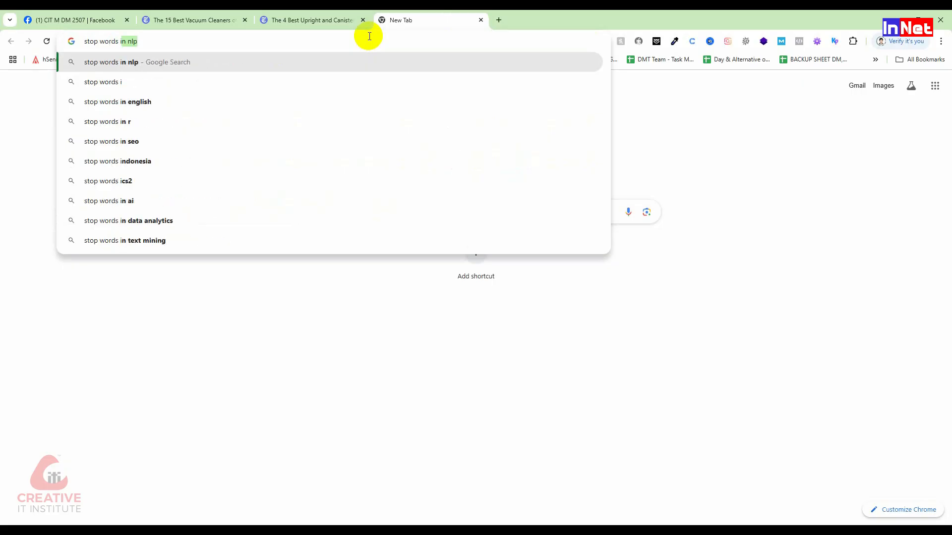
type("n seo")
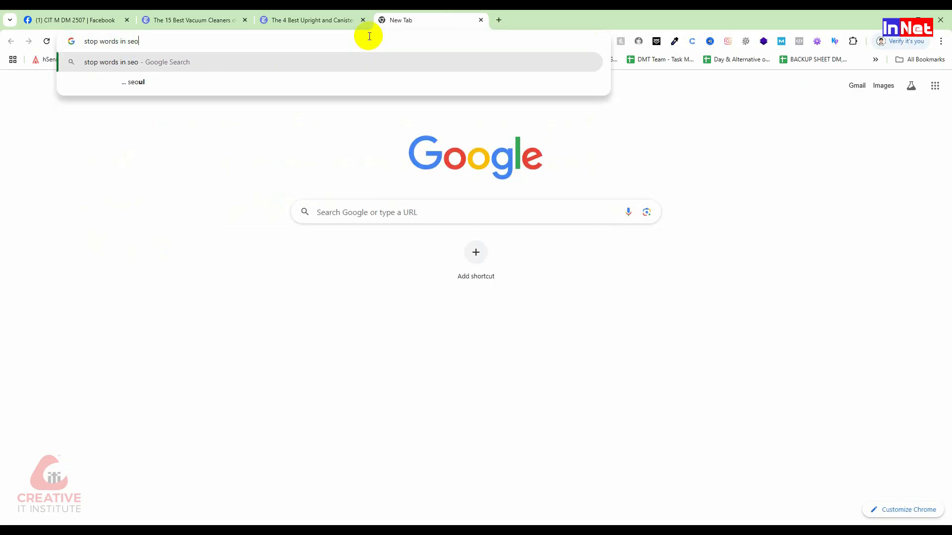
key("Return")
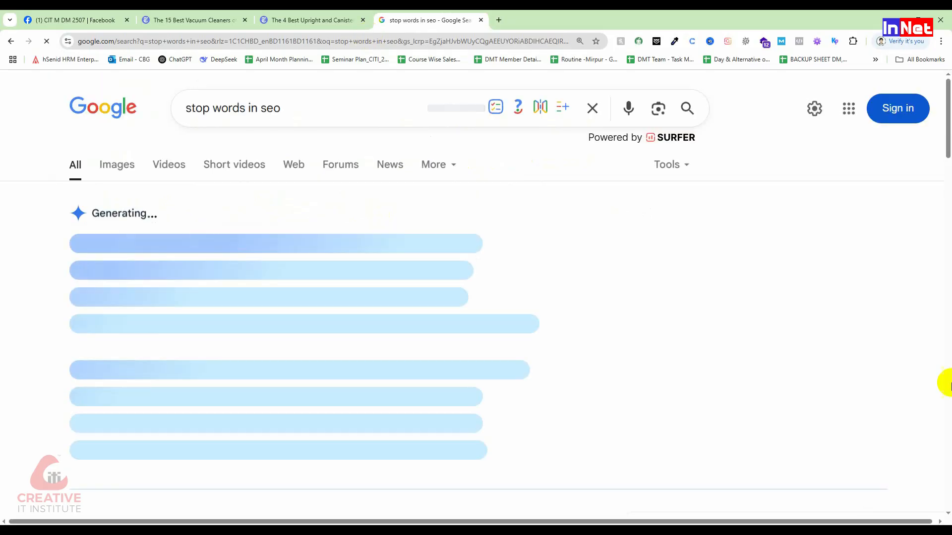
scroll(259, 285, "down", 2)
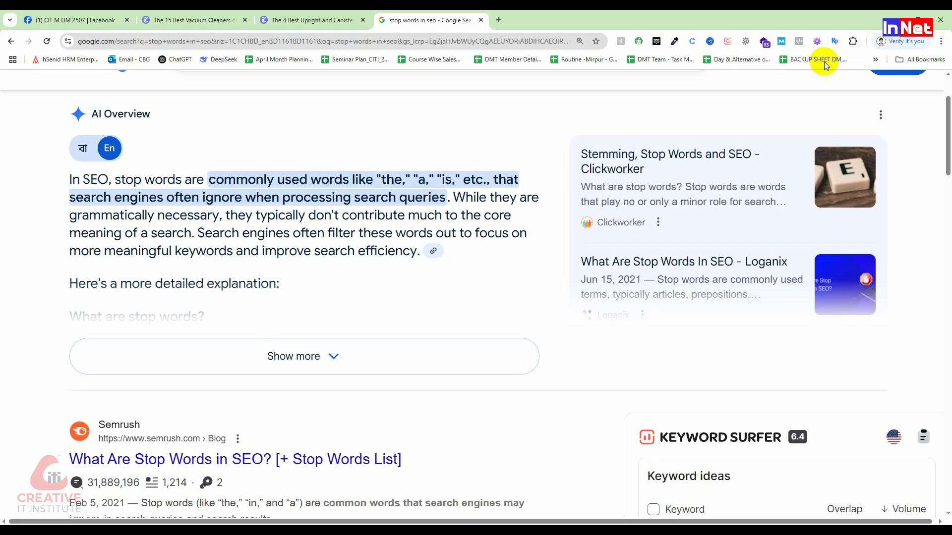
Back in the vacuum article, highlight "Best Upright and Canister Vacuums" in the title, the matching permalink slug, and the stop word "The"
left_click(285, 19)
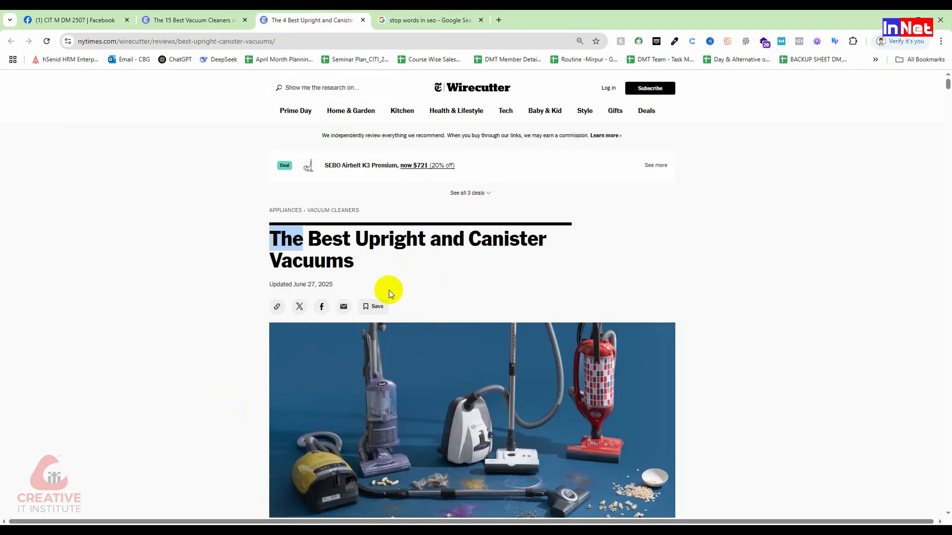
left_click(320, 248)
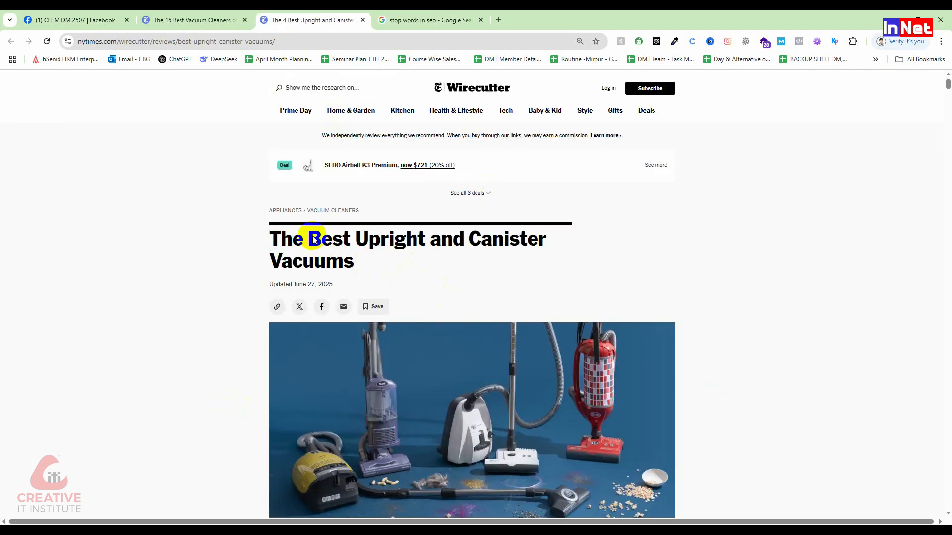
left_click_drag(310, 239, 360, 258)
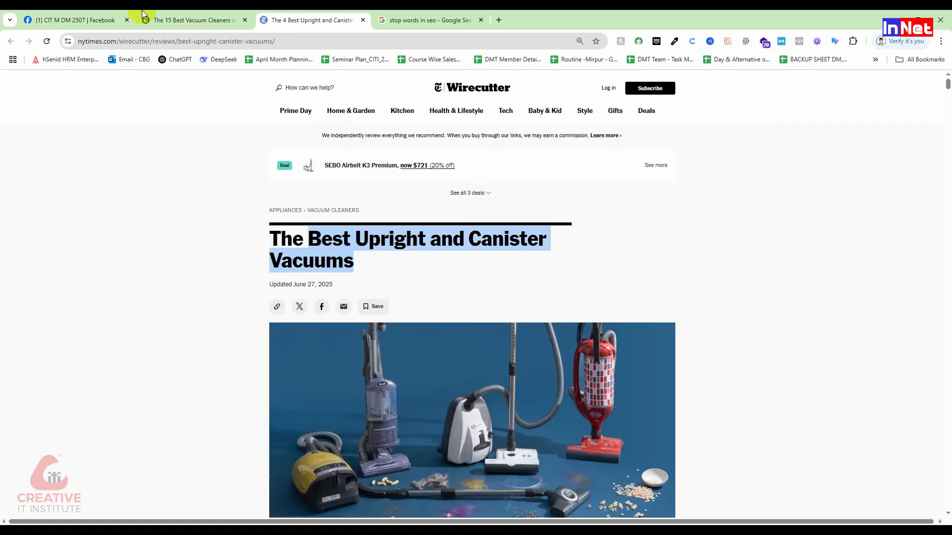
left_click_drag(179, 41, 273, 43)
left_click_drag(303, 240, 268, 236)
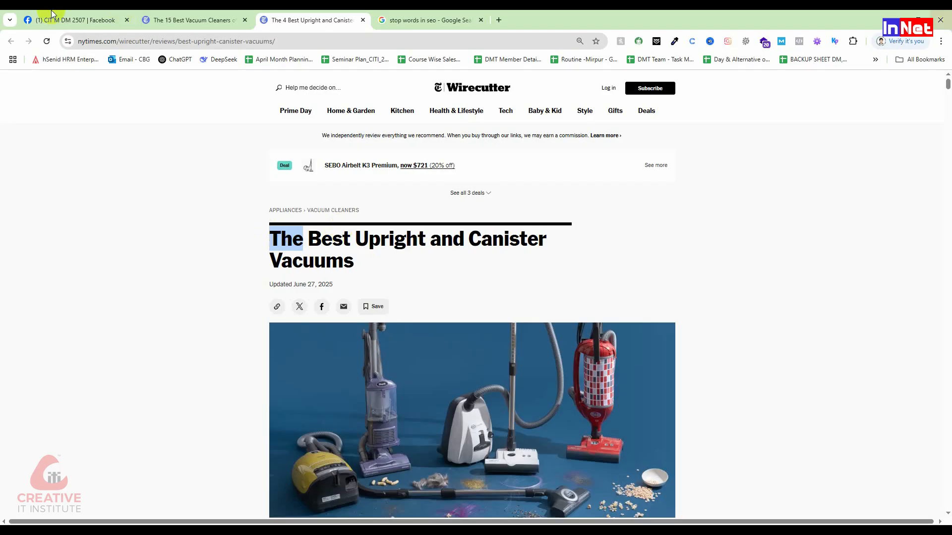
Return to the Facebook checklist and highlight the start of the item "Add multi-media (Video, Photo, Slides, Infographic)"
left_click(64, 20)
left_click_drag(300, 268, 421, 268)
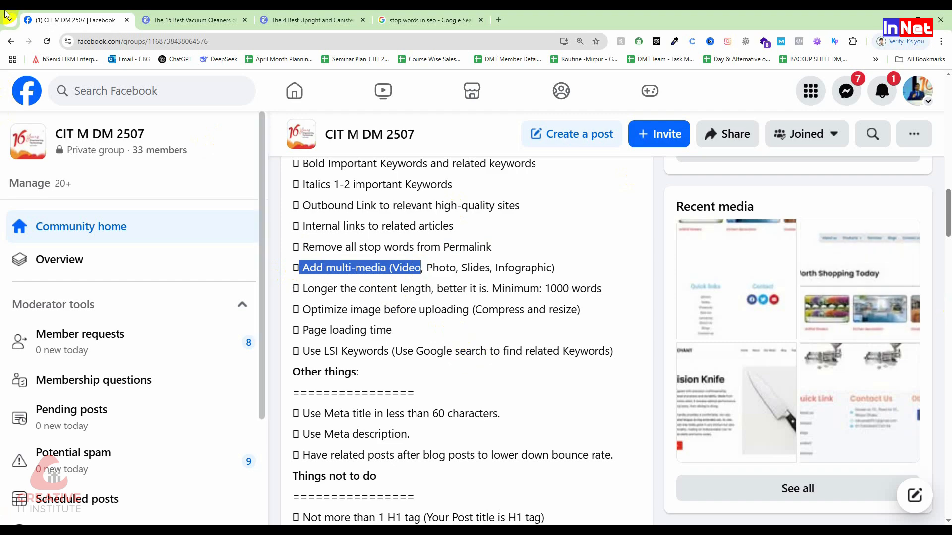
right_click(163, 80)
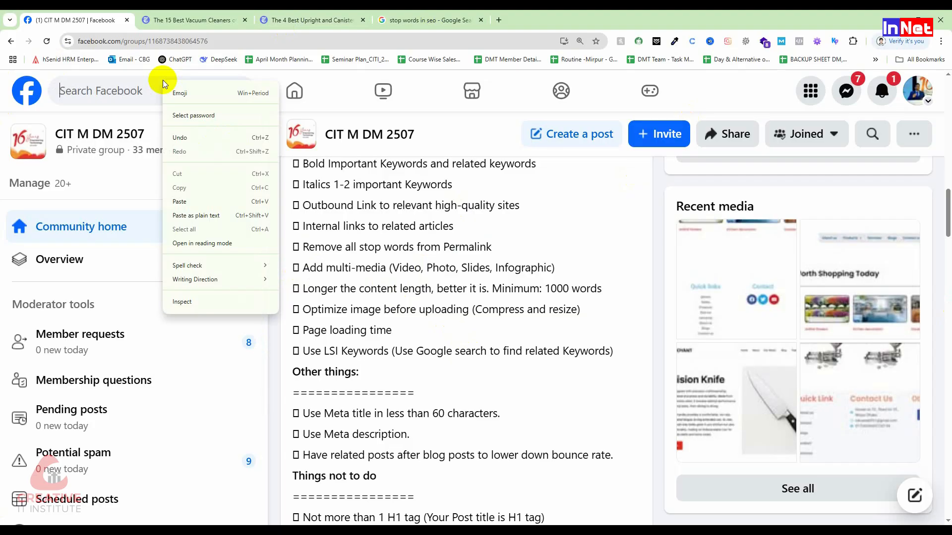
left_click(354, 261)
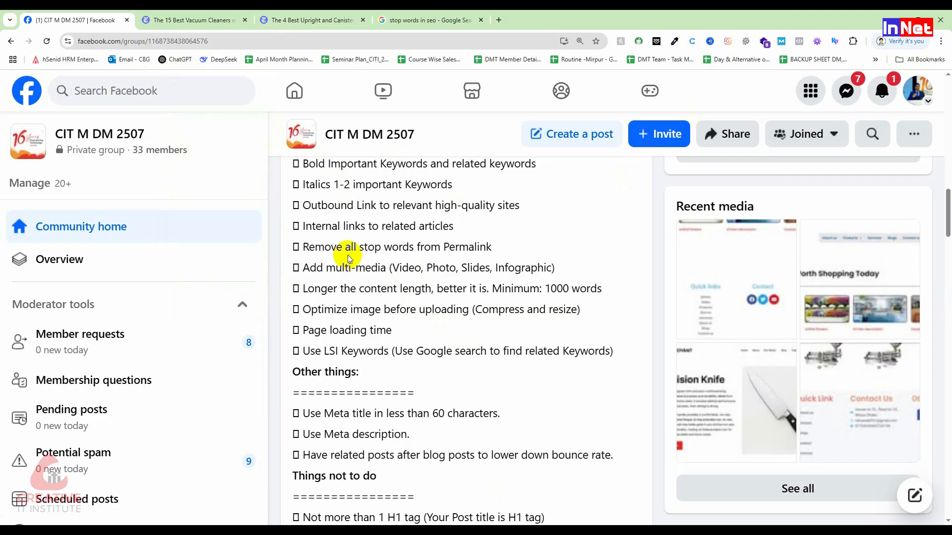
Highlight the checklist item "Page loading time" and view the "Other things" and "Things not to do" sections
left_click(313, 311)
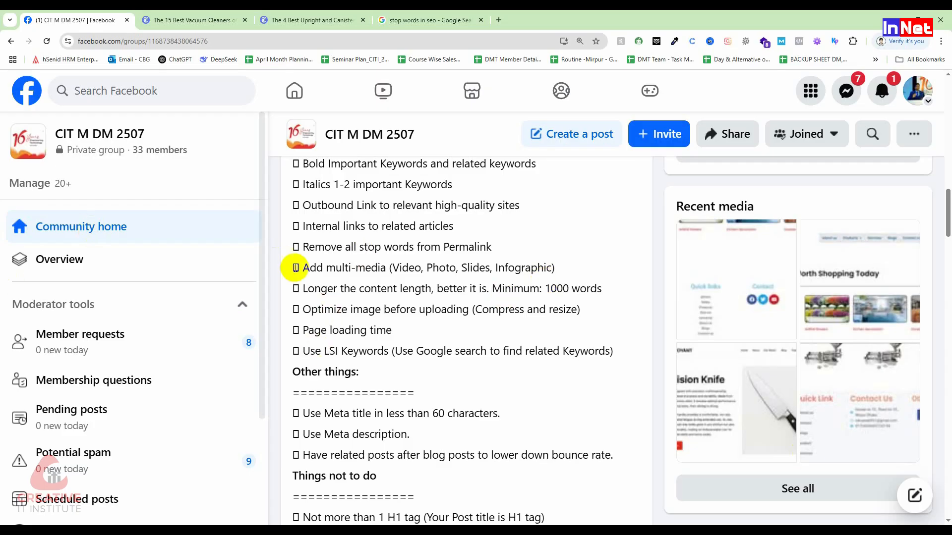
left_click_drag(397, 329, 305, 330)
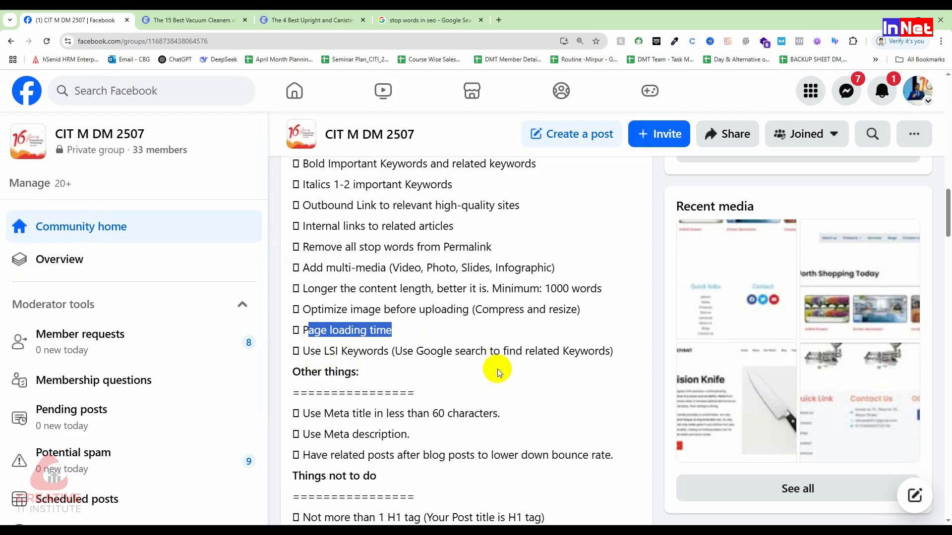
scroll(439, 323, "down", 3)
left_click(342, 282)
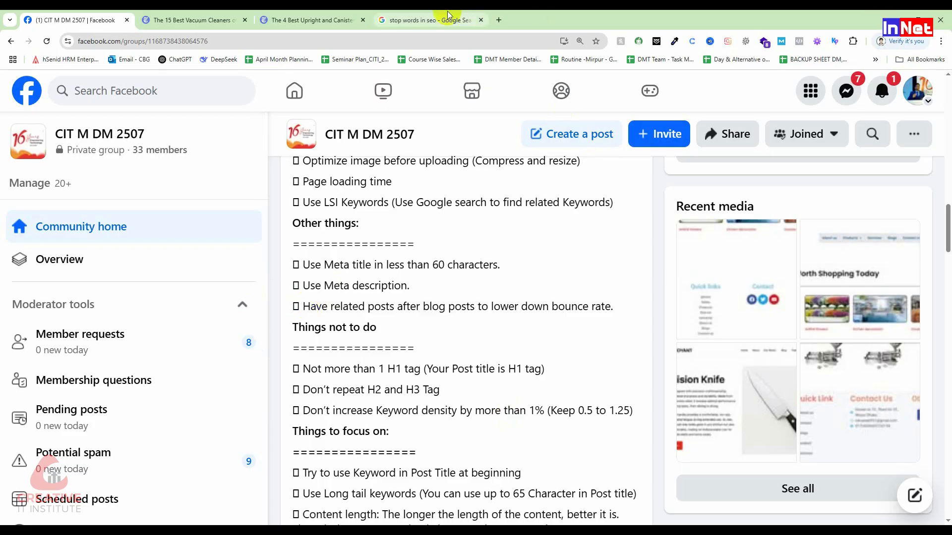
In the Google search tab, search for "google usa" and open the Google USA result
left_click(403, 26)
left_click(382, 40)
type("g")
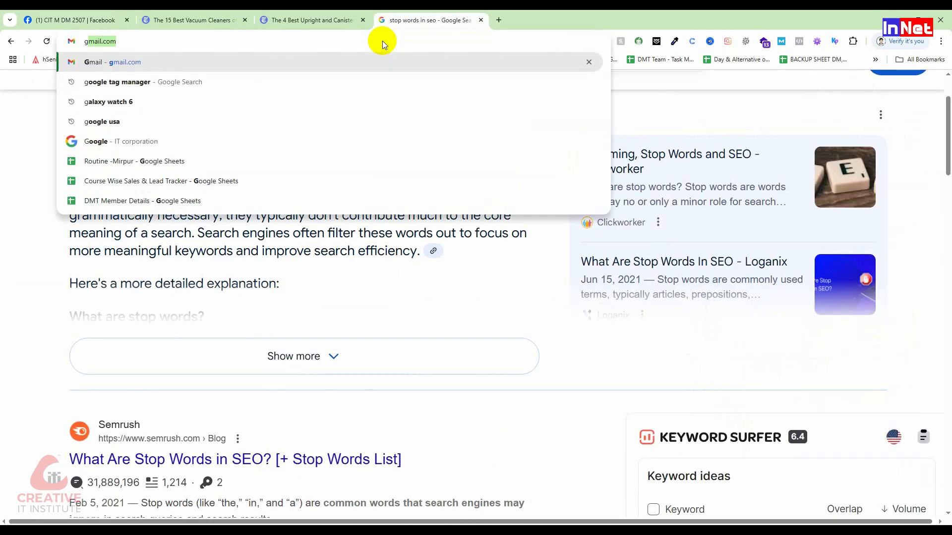
type("oogle usa")
key("Return")
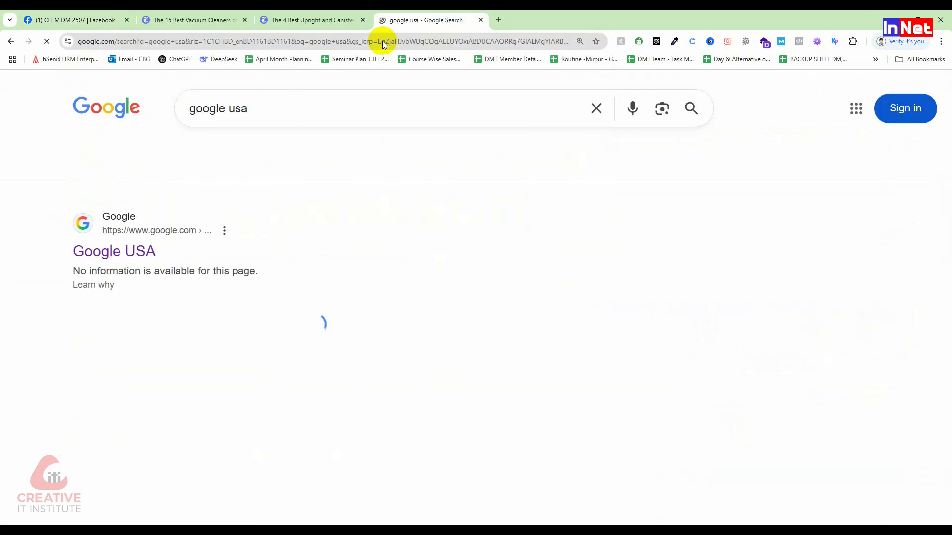
left_click(103, 250)
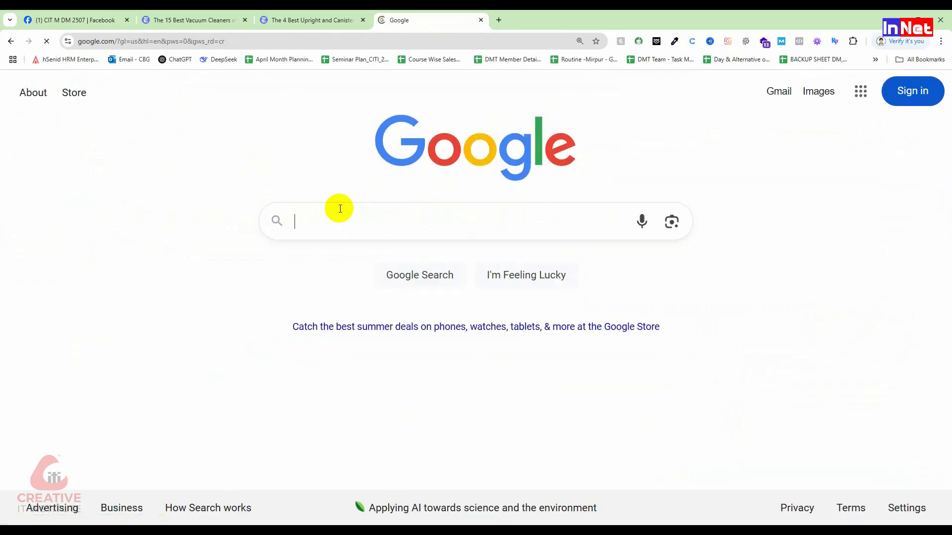
Search Google USA for "best cat food reviews", building the query on the suggested "best cat food"
type("best")
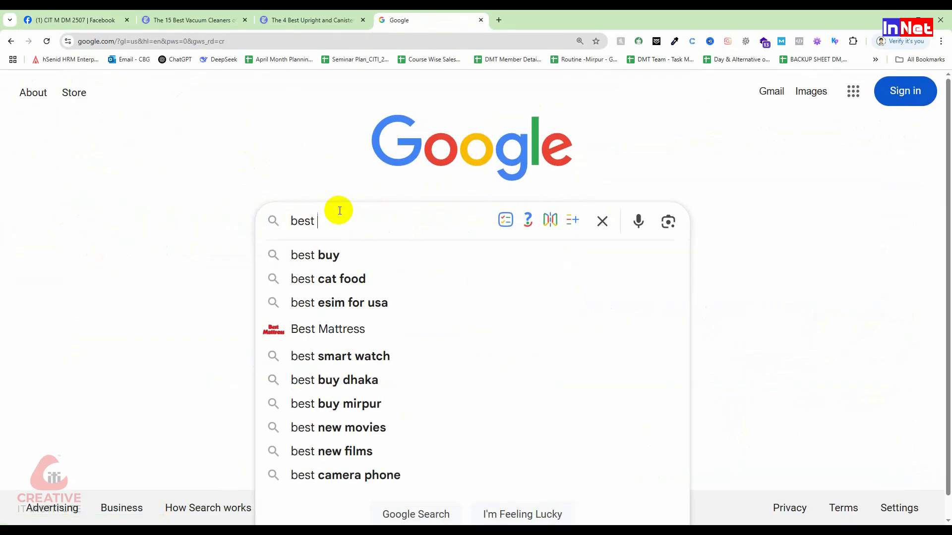
type(" buy")
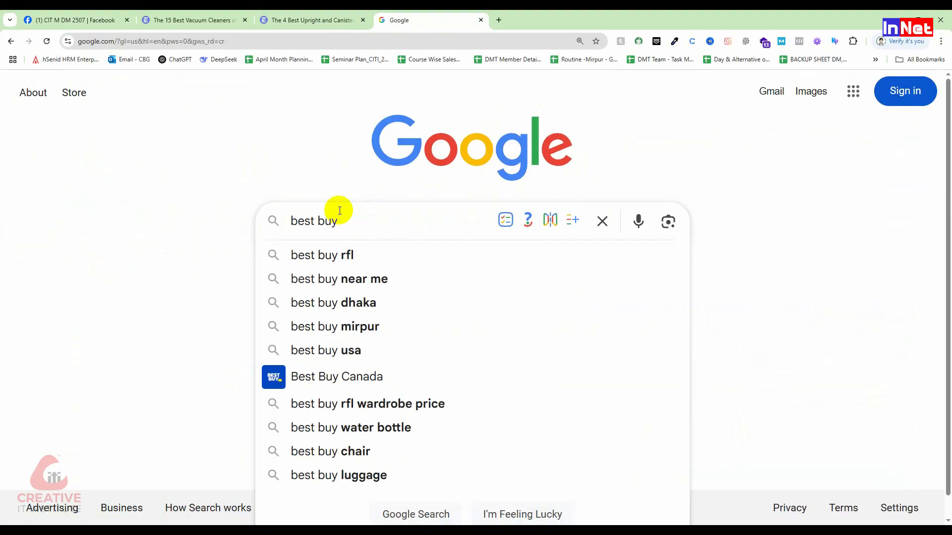
key("BackSpace")
key("BackSpace")
key("BackSpace")
key("BackSpace")
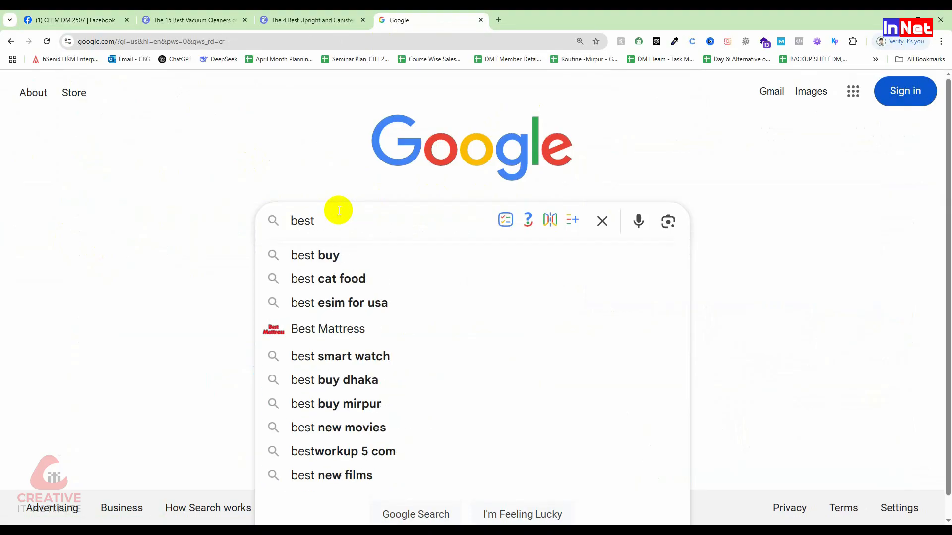
key("Down")
key("Down")
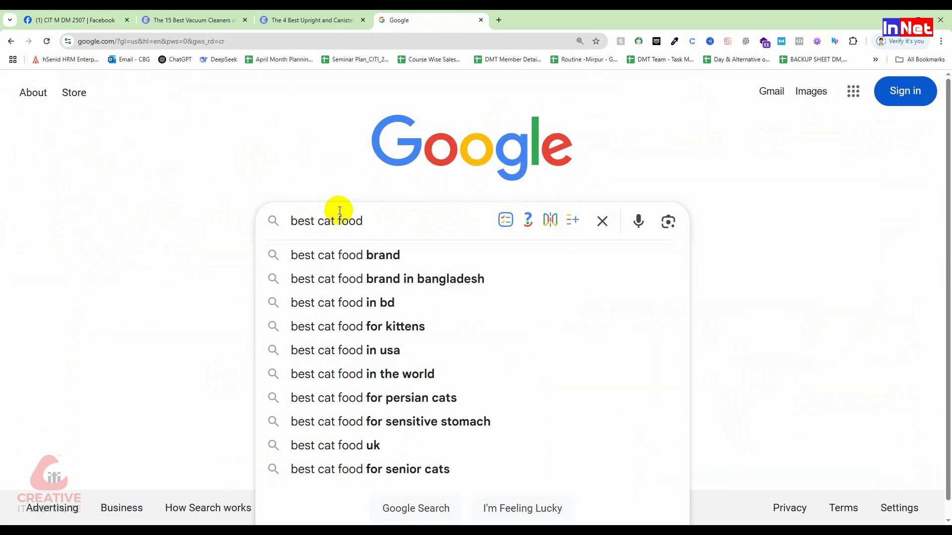
type("reviee")
key("BackSpace")
type("ws")
key("Return")
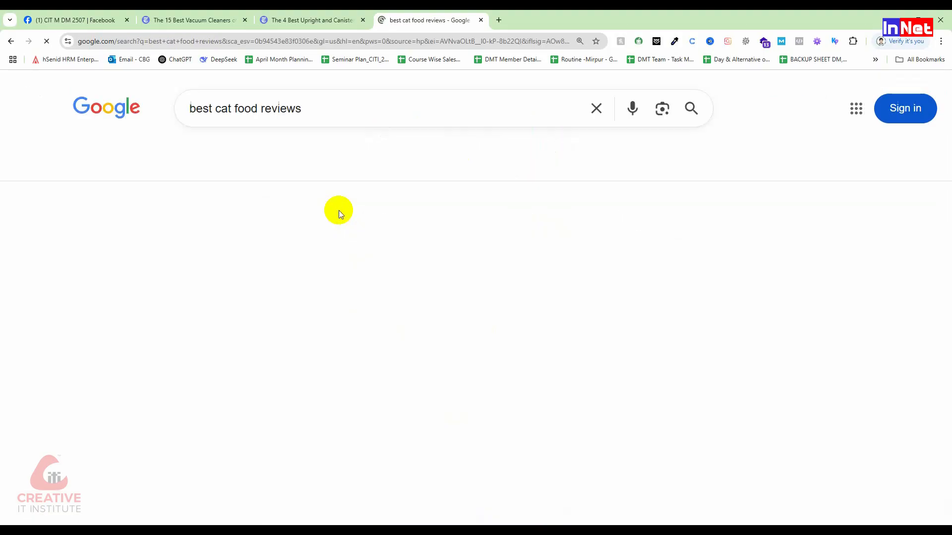
Look through the search results and open the Cat Food Advisor and Pet Food Sherpa pages in new tabs
scroll(209, 296, "down", 8)
scroll(144, 206, "up", 3)
scroll(145, 297, "down", 3)
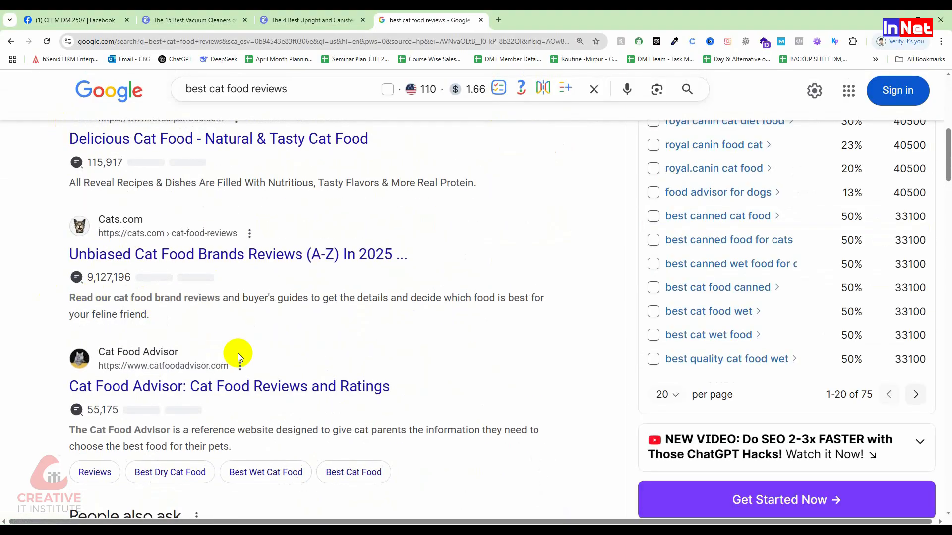
scroll(97, 246, "down", 3)
middle_click(138, 236)
scroll(148, 307, "down", 5)
scroll(152, 309, "down", 16)
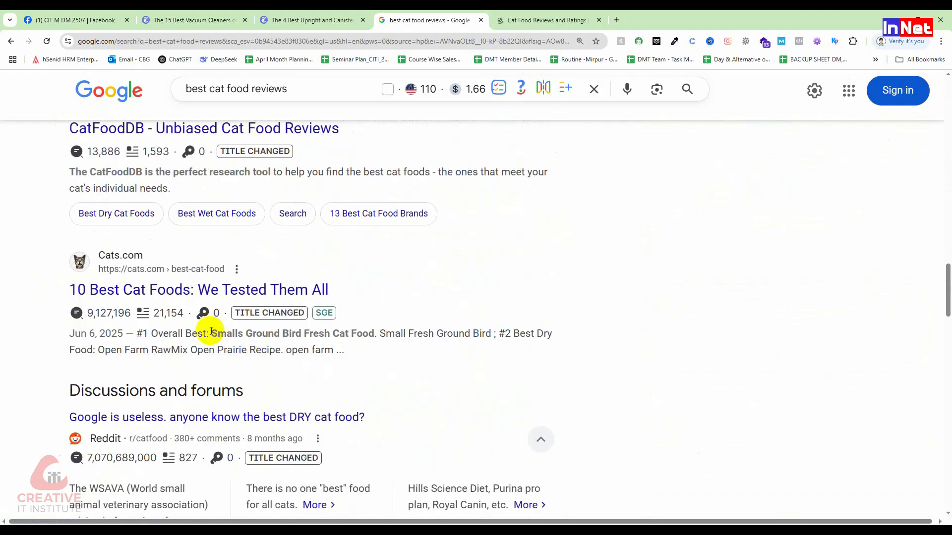
scroll(228, 432, "down", 11)
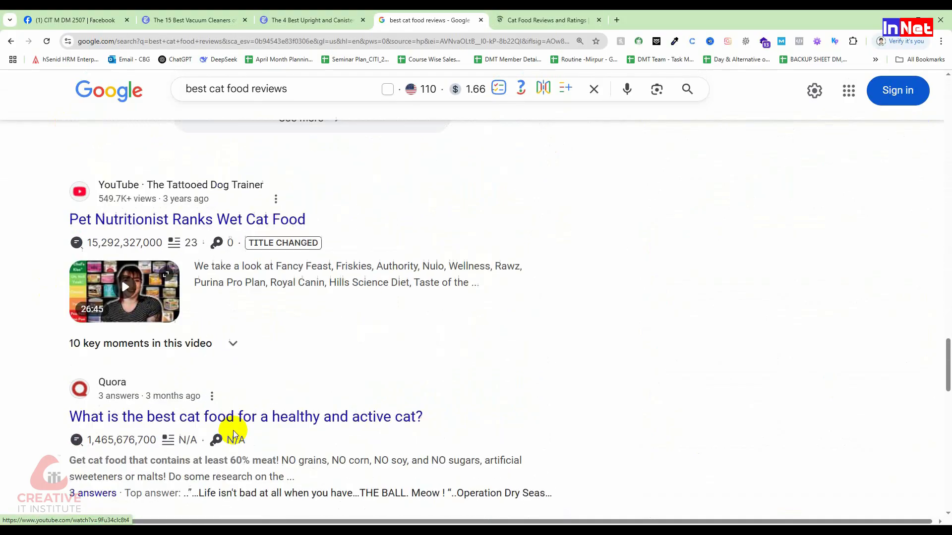
scroll(233, 430, "down", 3)
middle_click(154, 399)
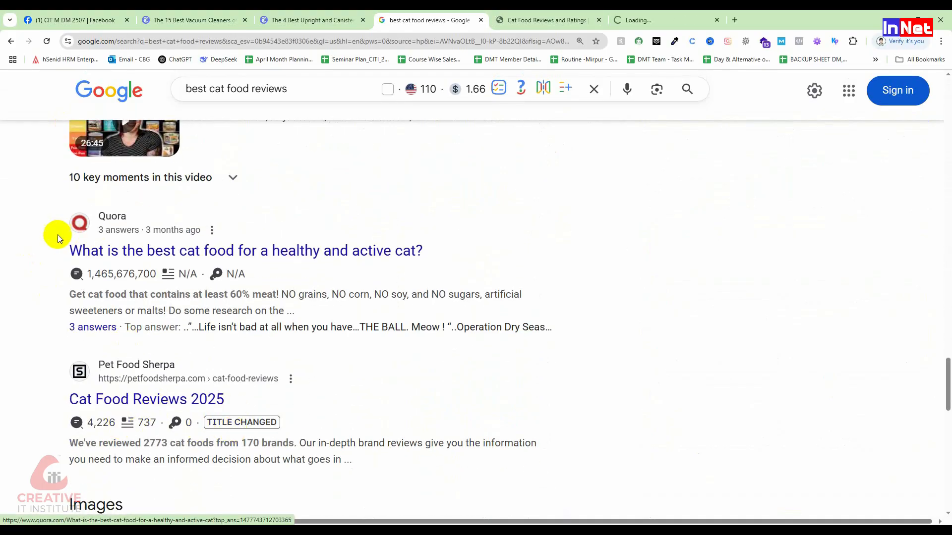
Look back up through the cat food search results and view the opened Cat Food Advisor page
scroll(121, 234, "up", 3)
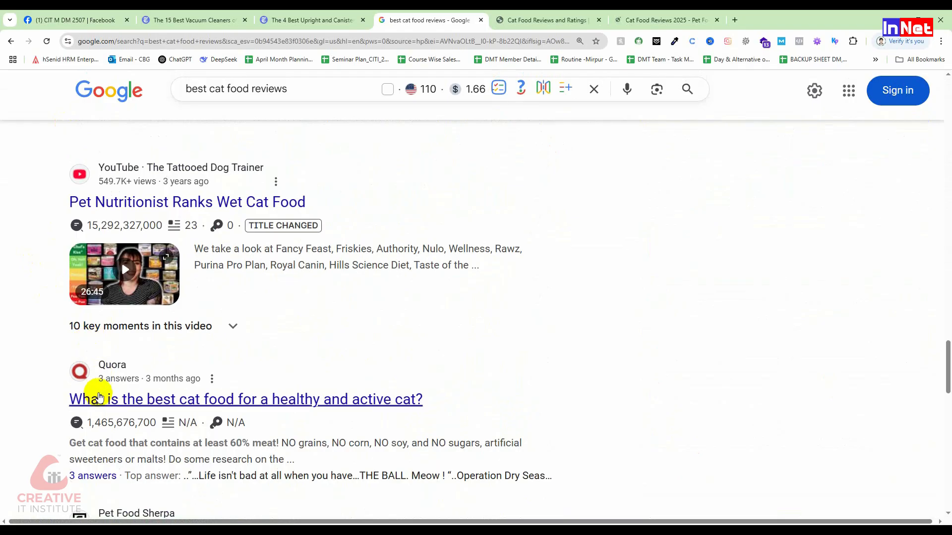
scroll(111, 363, "up", 8)
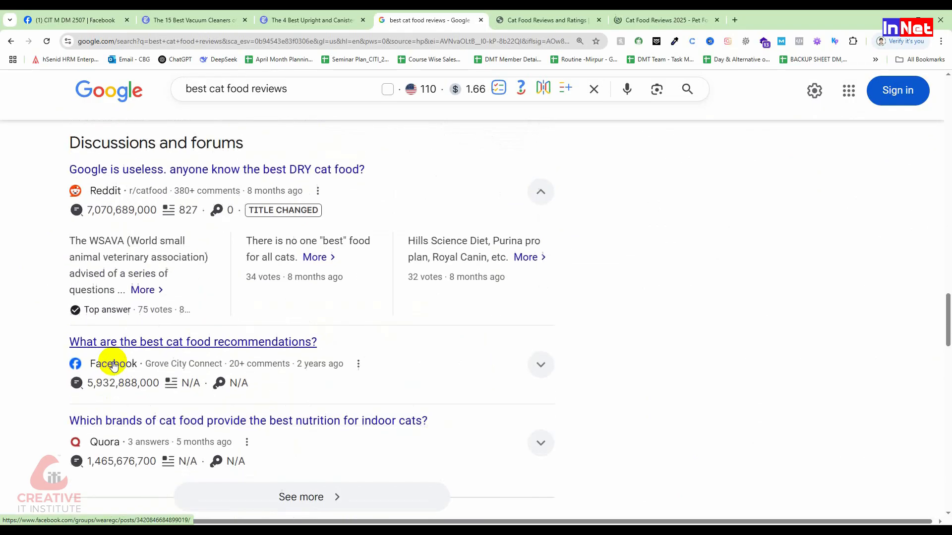
scroll(117, 355, "up", 4)
scroll(234, 230, "up", 3)
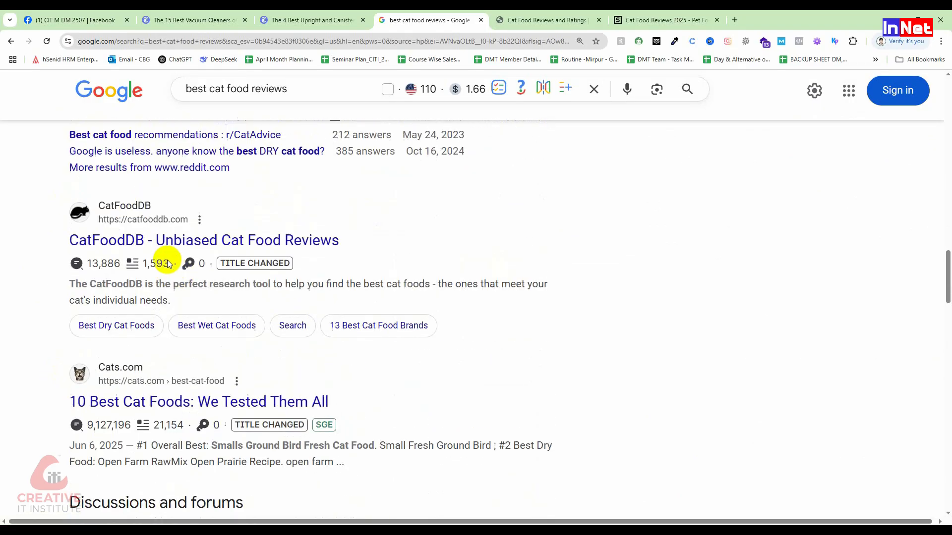
scroll(167, 264, "up", 3)
left_click(545, 20)
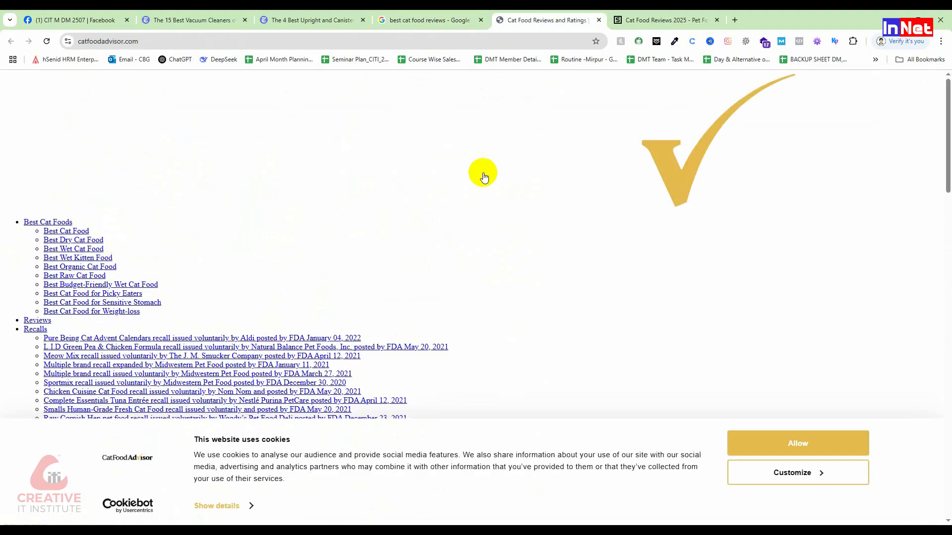
scroll(535, 309, "down", 9)
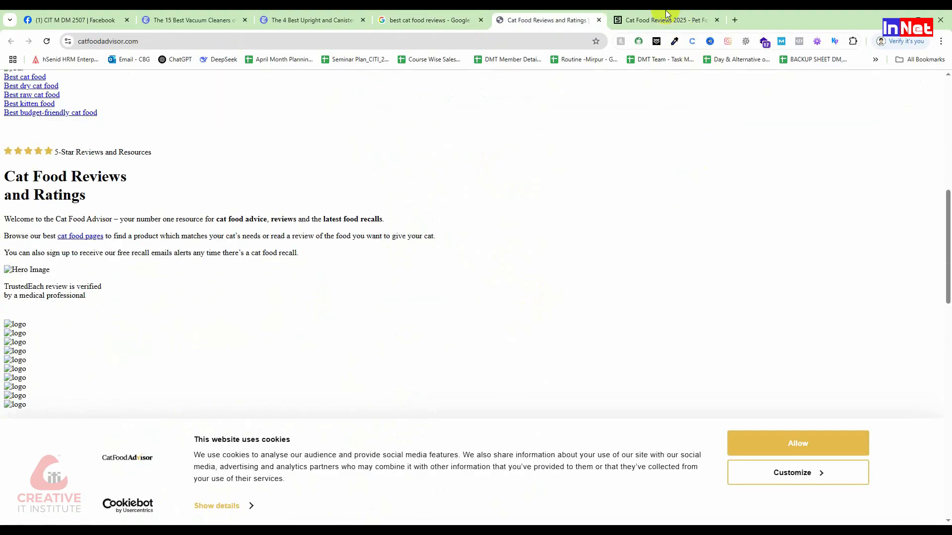
View the Pet Food Sherpa cat food reviews page, then return to the Google search results for best cat food reviews
left_click(680, 23)
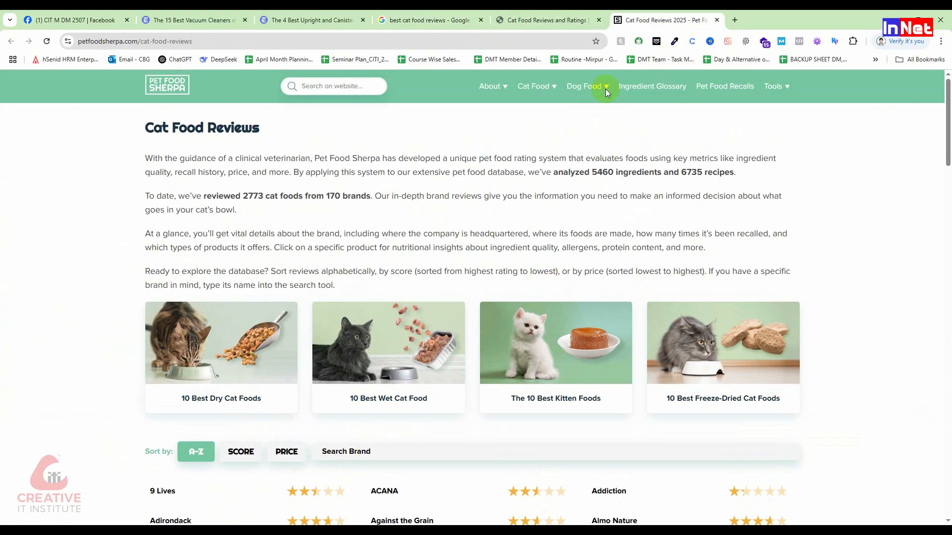
left_click(545, 19)
left_click(403, 18)
left_click(364, 19)
left_click(399, 21)
Replace the cat food wording in the Google query with robotic vacuum terms and search the suggested "best robotic vacuum and mop"
left_click_drag(296, 92, 212, 89)
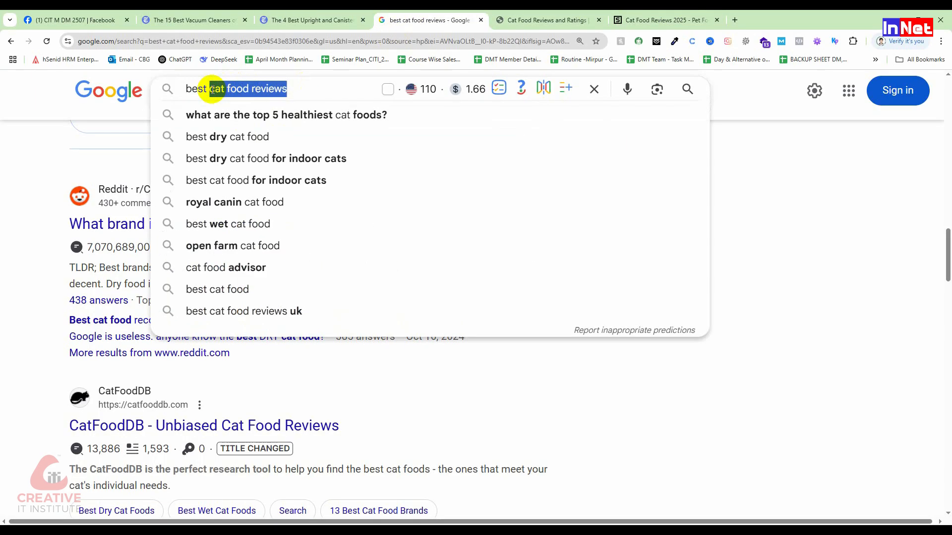
type("va")
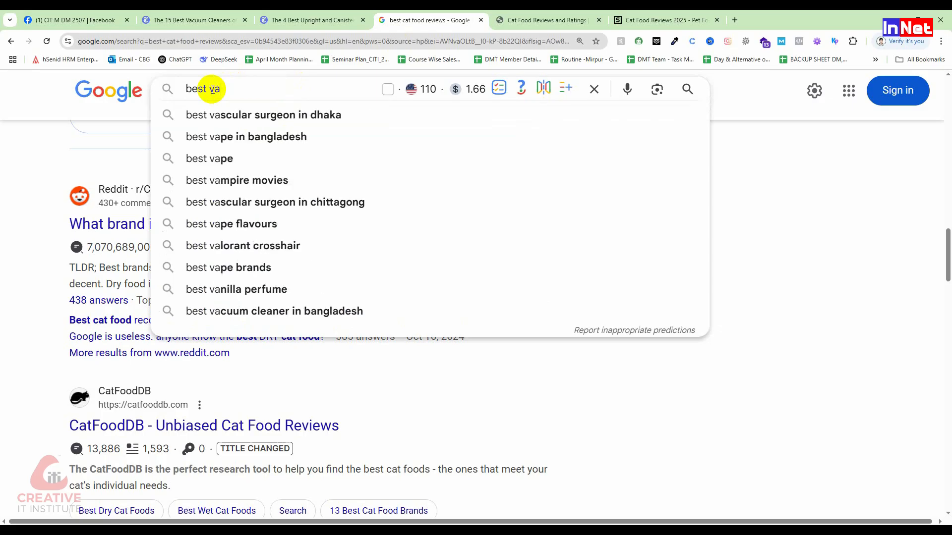
type("cium")
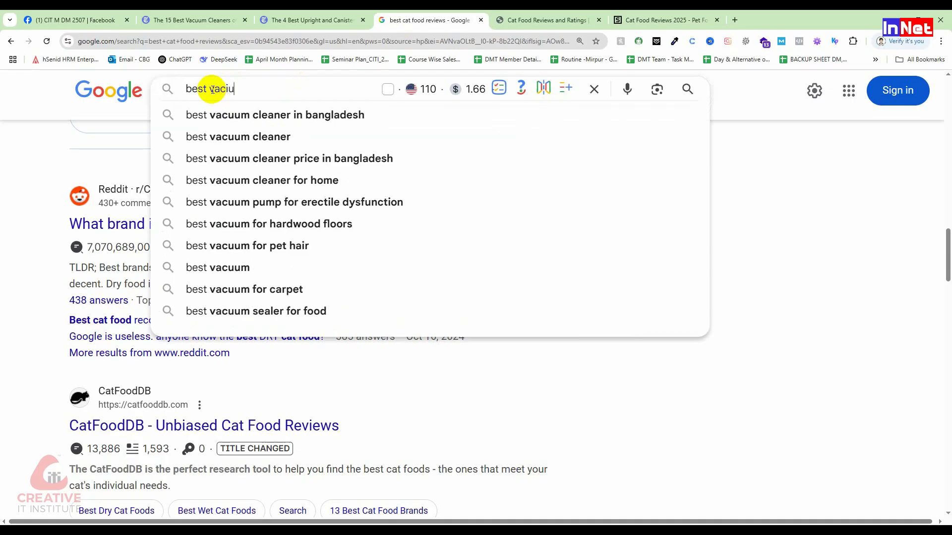
key("BackSpace")
key("BackSpace")
key("BackSpace")
type("u")
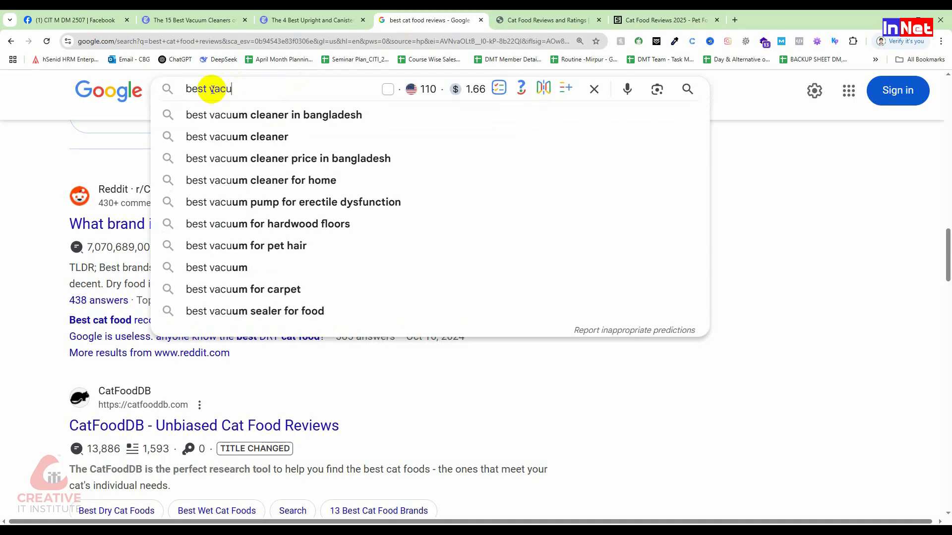
type("me")
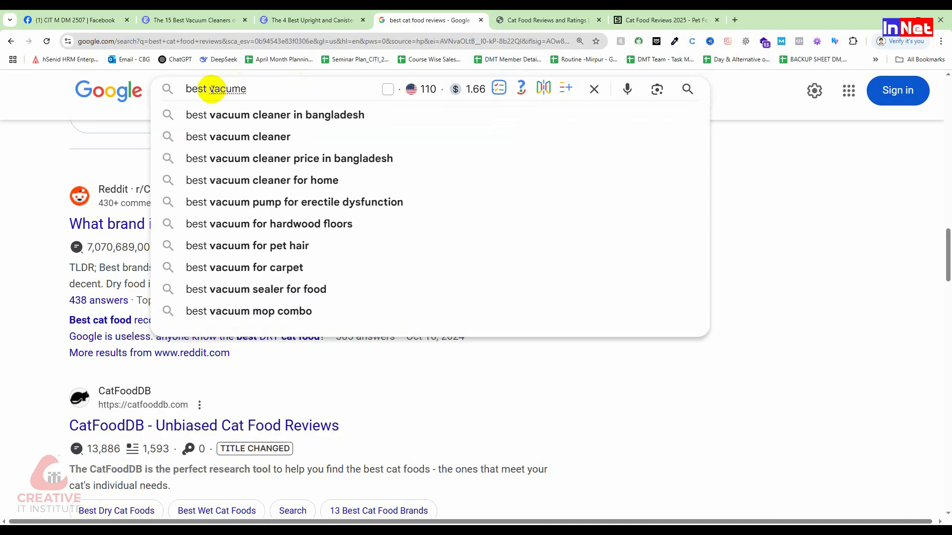
left_click(211, 89)
type("robot")
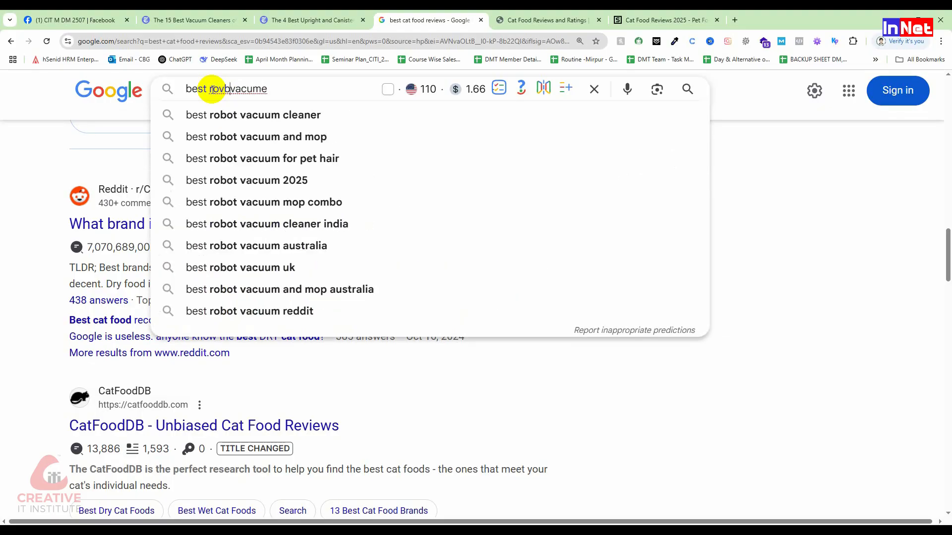
key("BackSpace")
key("BackSpace")
key("BackSpace")
type("botic")
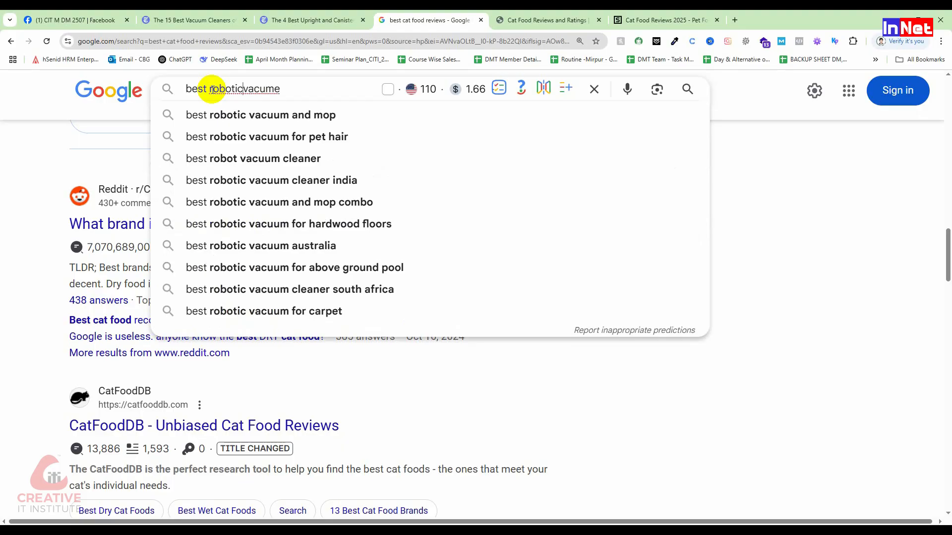
left_click(264, 114)
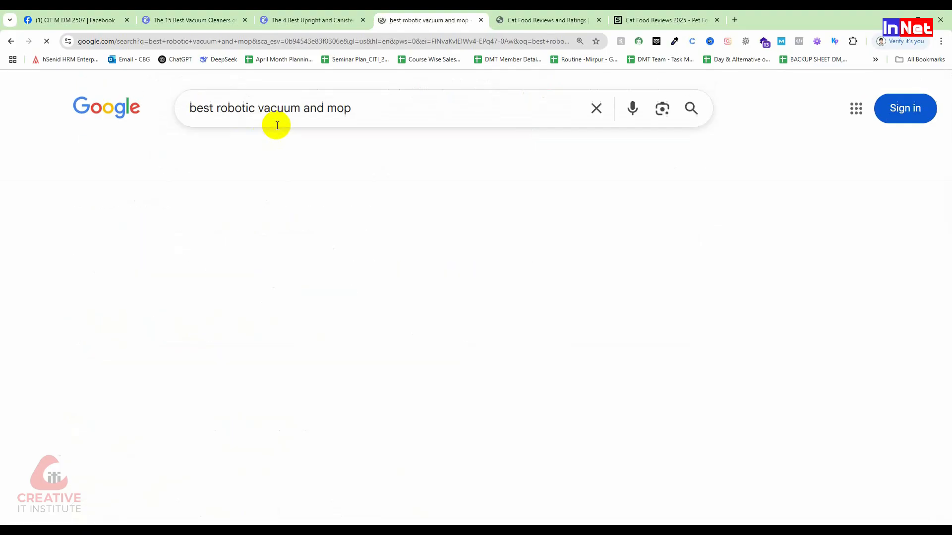
Open The Hook Up's "Ultimate Robot Vacuum and Mop Comparison 2025" result in a new tab and close both cat food pages
scroll(347, 449, "down", 8)
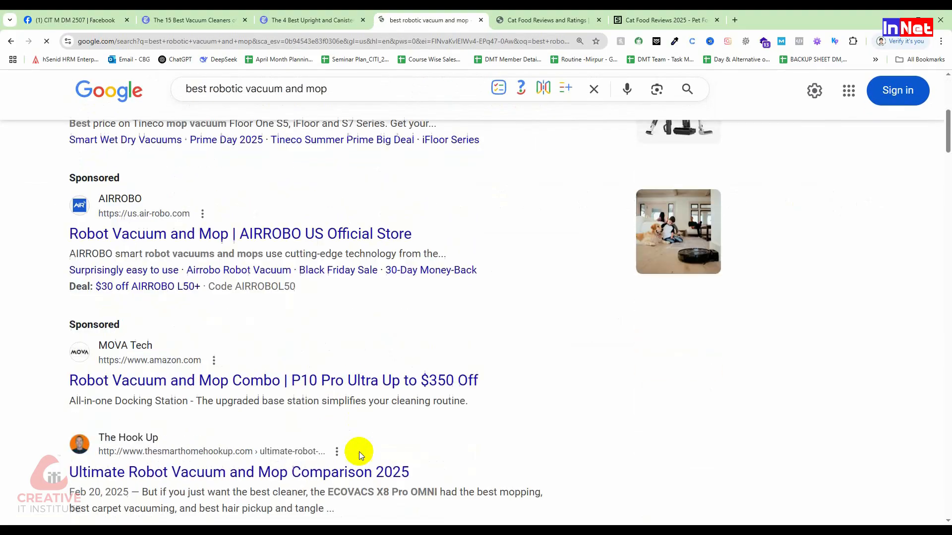
scroll(179, 302, "down", 6)
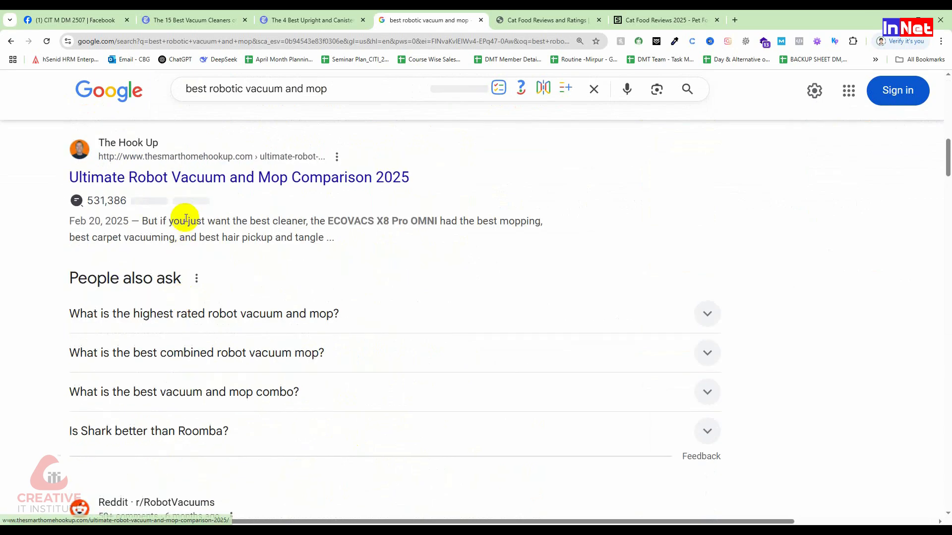
middle_click(180, 203)
scroll(174, 308, "down", 6)
left_click(599, 19)
left_click(598, 20)
Look through the remaining robotic vacuum and mop results and go to the second page of results
scroll(328, 250, "down", 5)
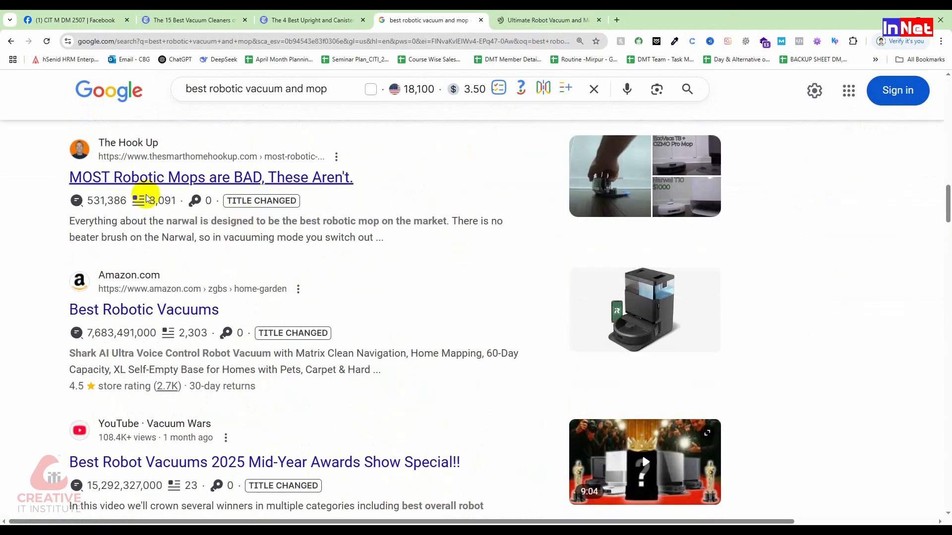
scroll(180, 331, "down", 4)
scroll(195, 278, "down", 4)
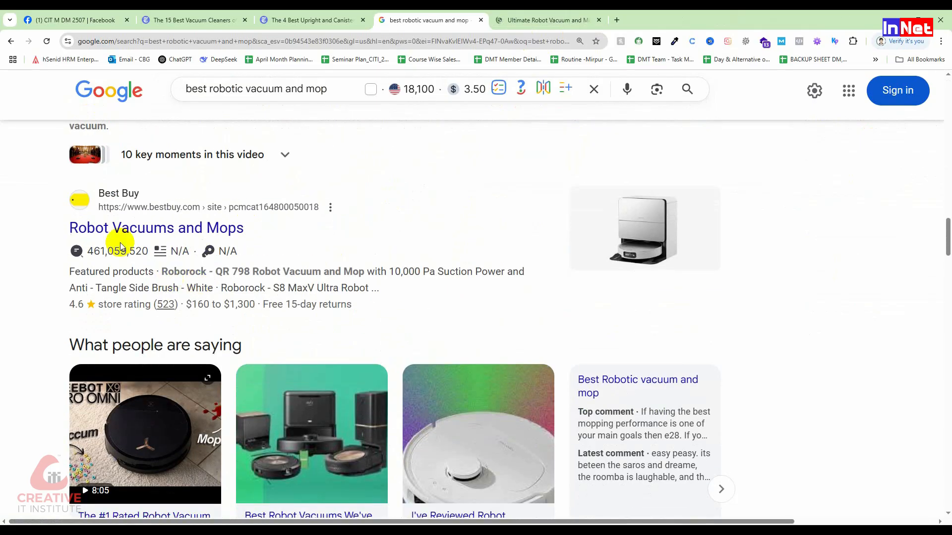
scroll(197, 271, "down", 12)
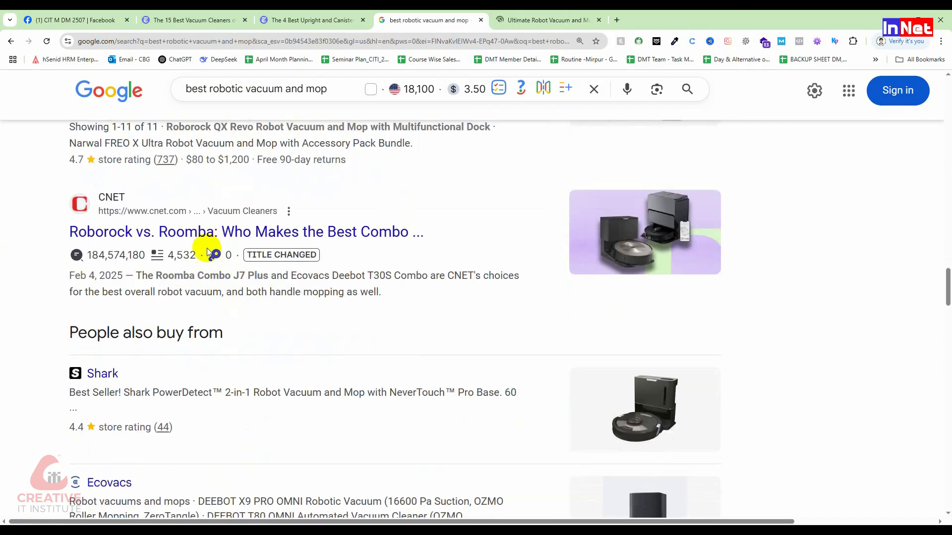
scroll(193, 239, "down", 12)
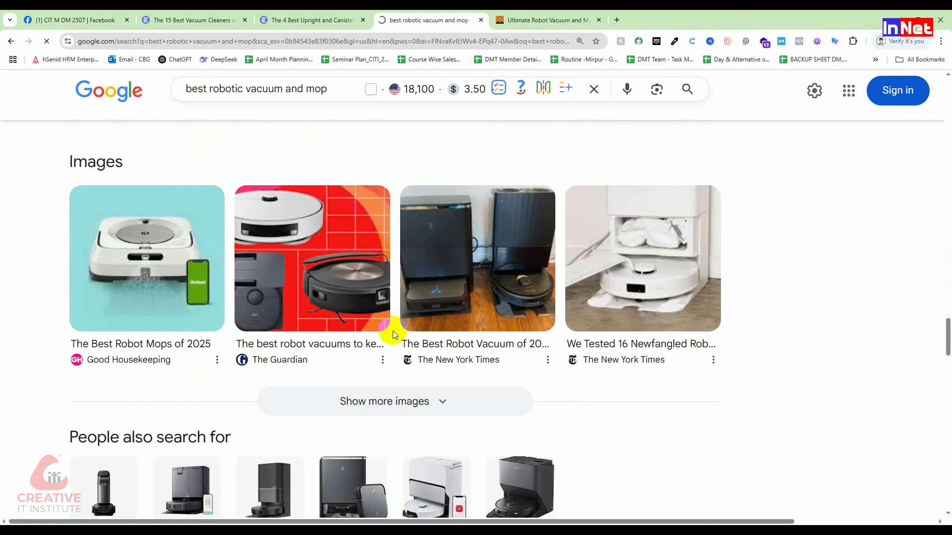
scroll(392, 331, "up", 5)
scroll(393, 331, "down", 20)
scroll(294, 307, "up", 3)
scroll(308, 337, "up", 2)
left_click(320, 363)
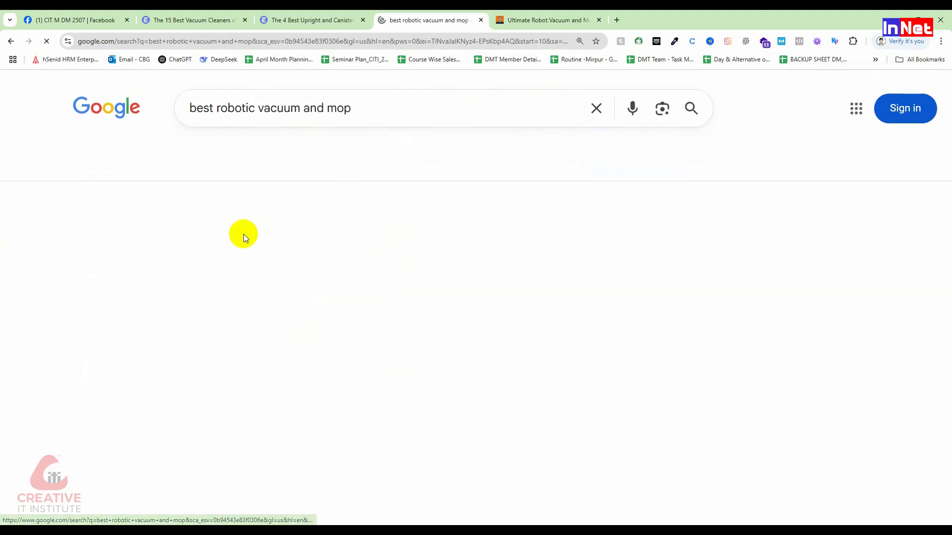
Open the WIRED robot vacuums article and Vacuum Wars' "Best Robot Vacuum Under $600" from the results in new tabs
scroll(221, 322, "down", 3)
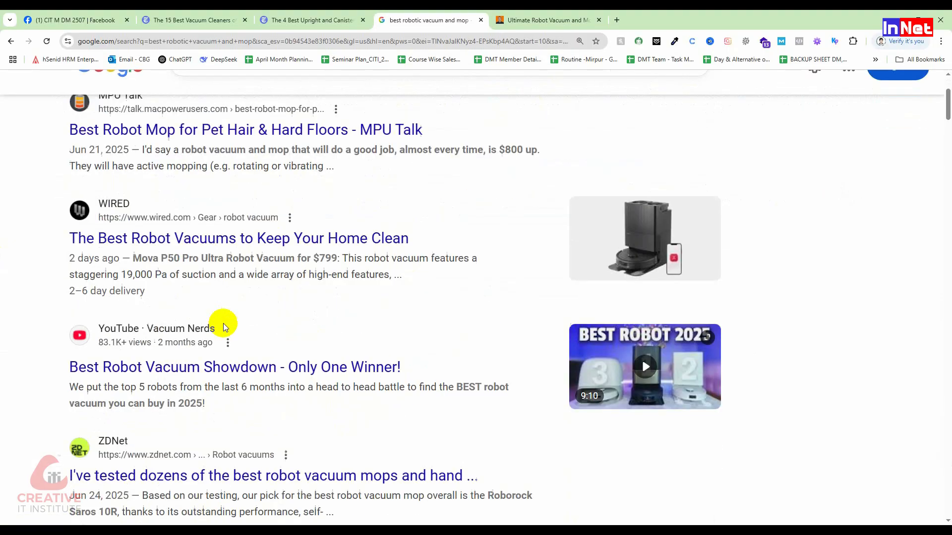
middle_click(168, 272)
scroll(228, 303, "down", 7)
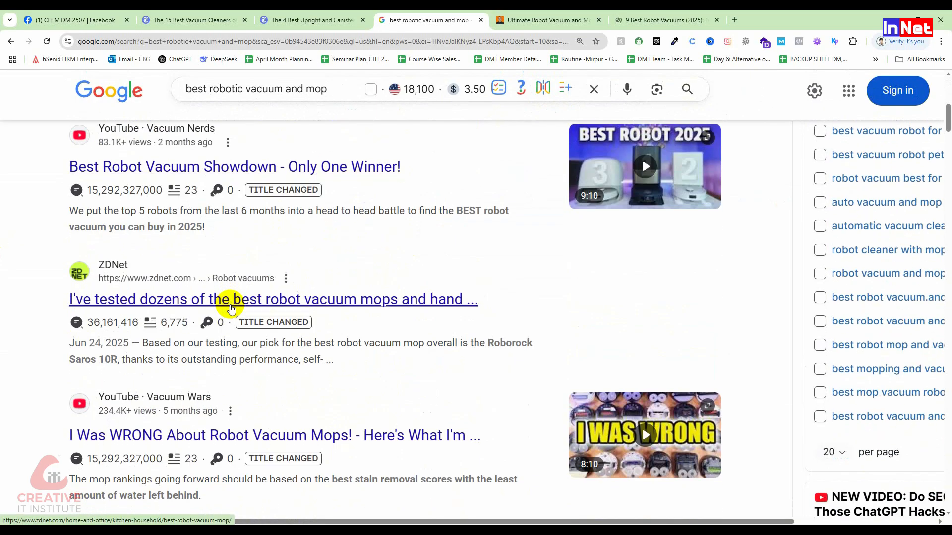
scroll(228, 305, "down", 4)
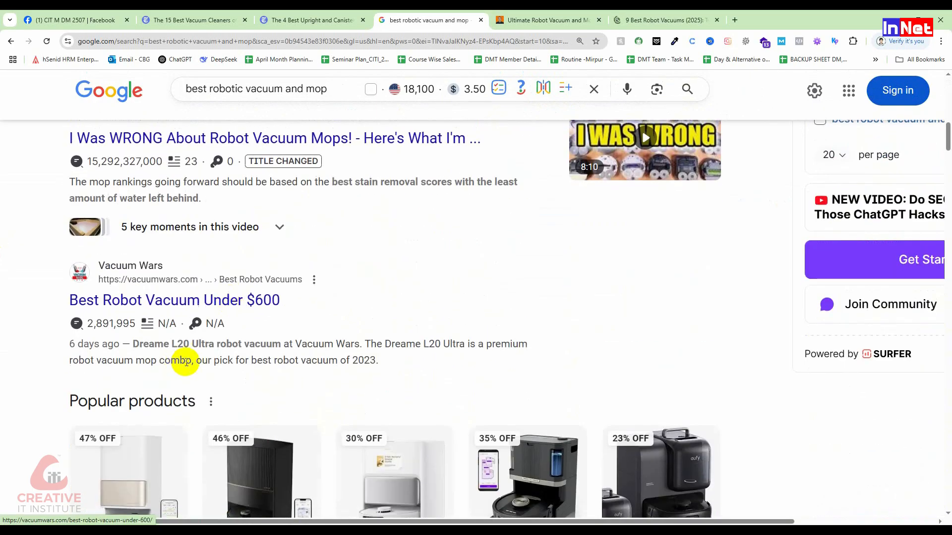
middle_click(199, 304)
Examine the titles and layouts of the opened The Hook Up, WIRED and Vacuum Wars robot vacuum articles
left_click(538, 20)
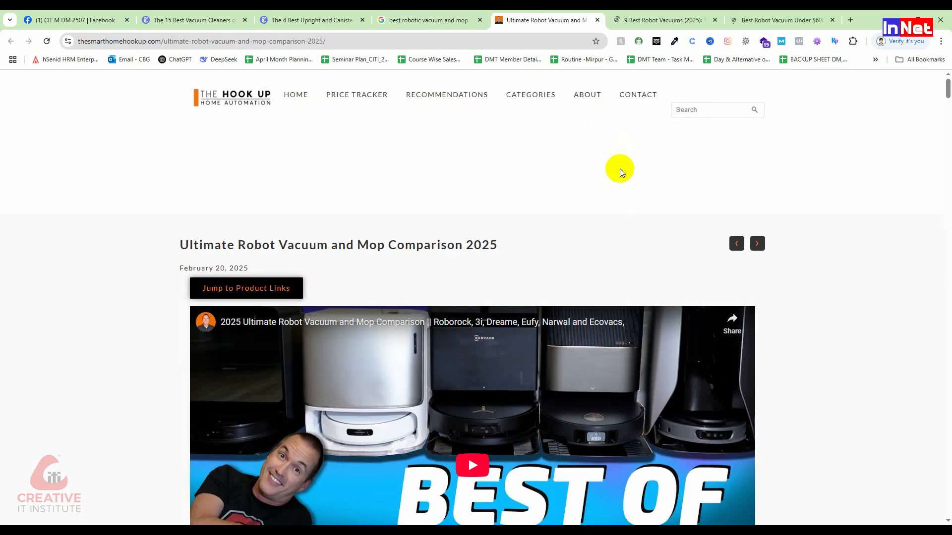
scroll(620, 168, "down", 3)
left_click(642, 15)
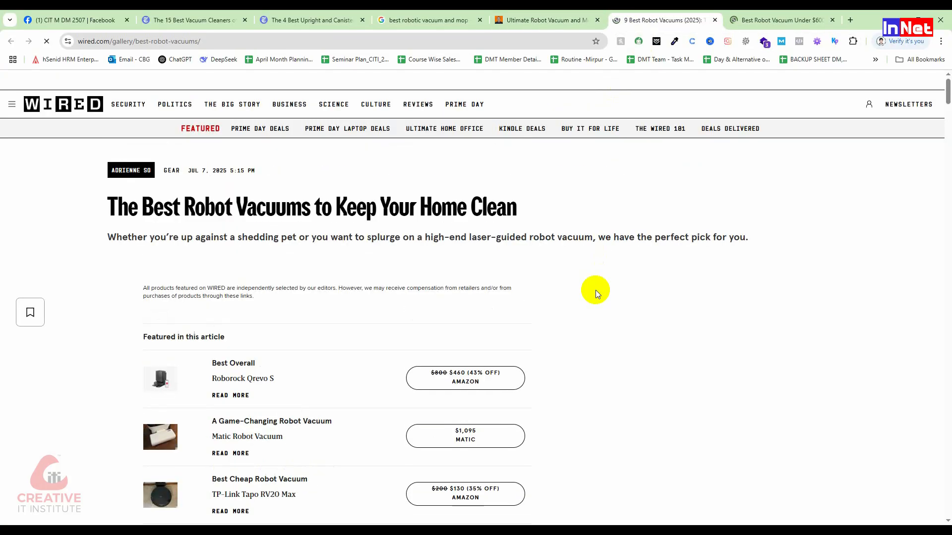
left_click(781, 19)
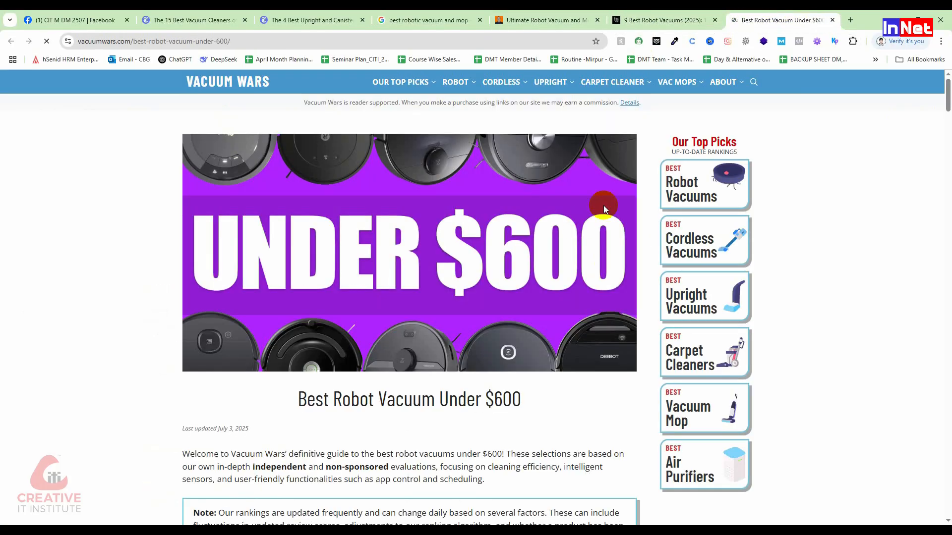
scroll(568, 242, "down", 3)
left_click(540, 20)
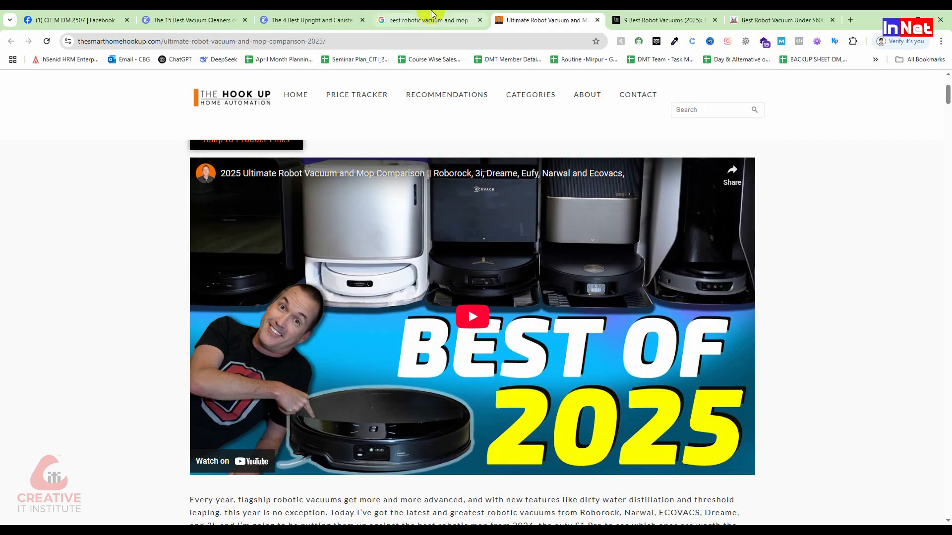
Shorten the Google query and search for "best robotic vacuum", refining it to "best robot vacuum"
left_click(426, 20)
scroll(258, 133, "up", 4)
left_click(347, 88)
left_click_drag(347, 88, 279, 89)
key("BackSpace")
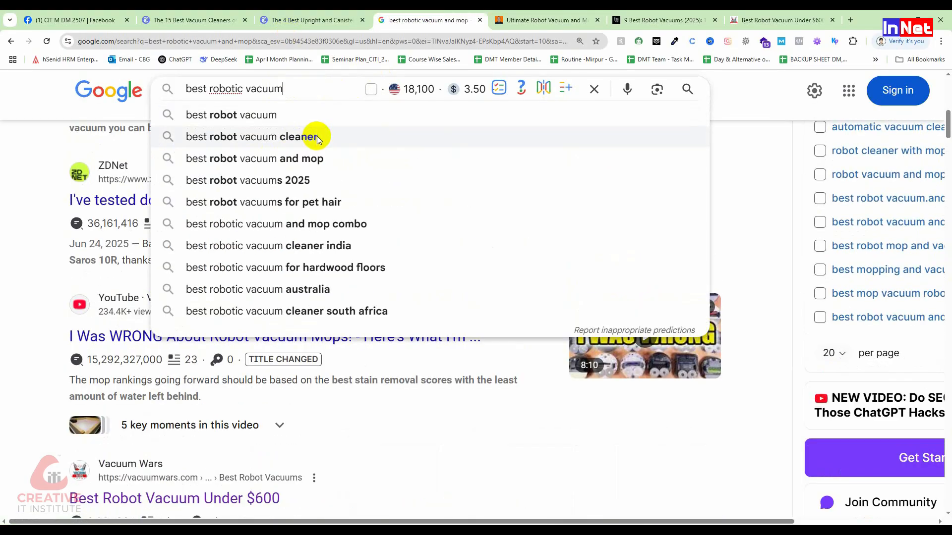
key("Return")
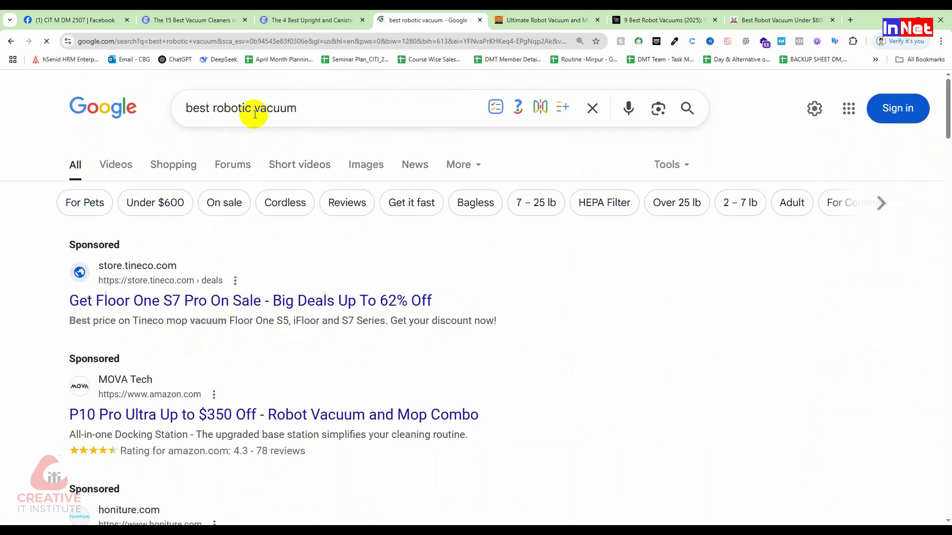
left_click(253, 109)
key("BackSpace")
key("BackSpace")
key("Return")
Open the RTINGS, The New York Times and Vacuum Wars results for best robot vacuum in new tabs
scroll(329, 207, "down", 4)
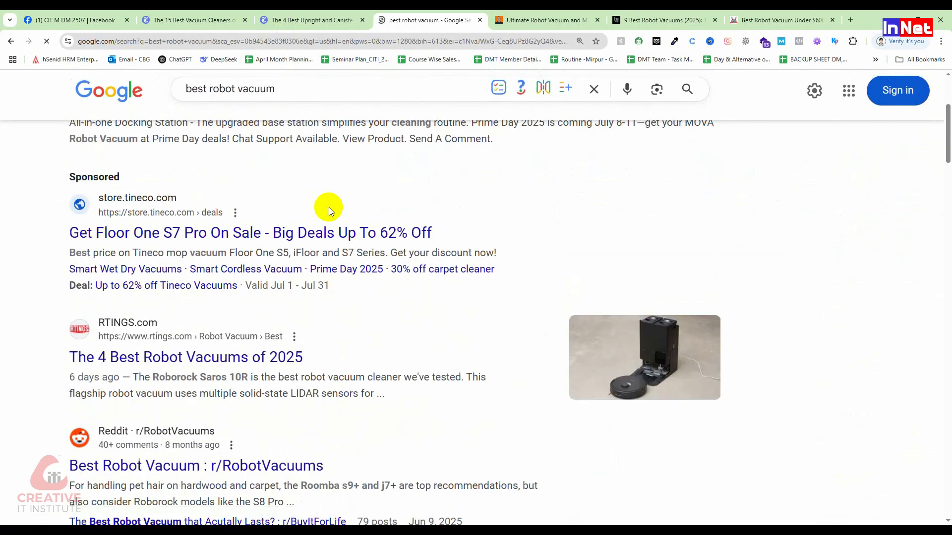
scroll(328, 207, "down", 2)
middle_click(185, 306)
scroll(361, 340, "down", 7)
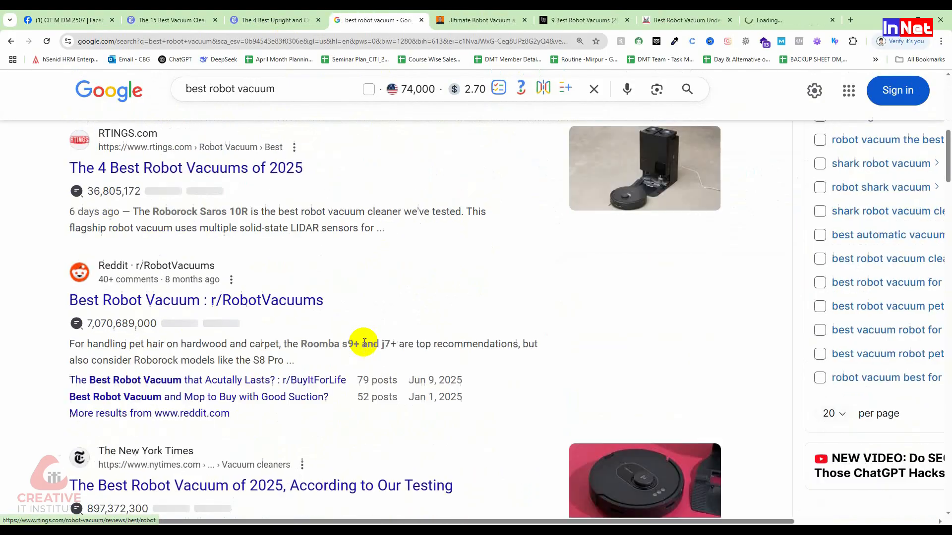
middle_click(227, 280)
scroll(289, 334, "down", 8)
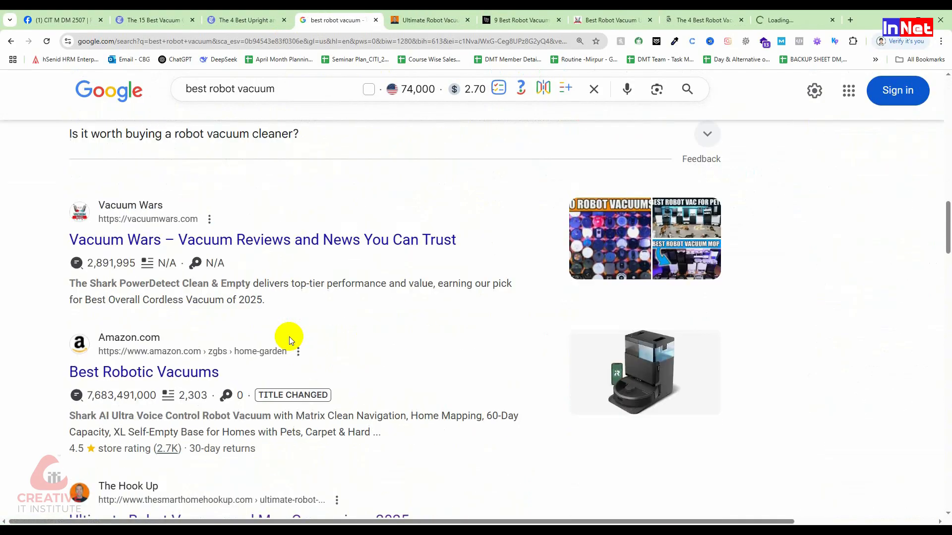
middle_click(226, 251)
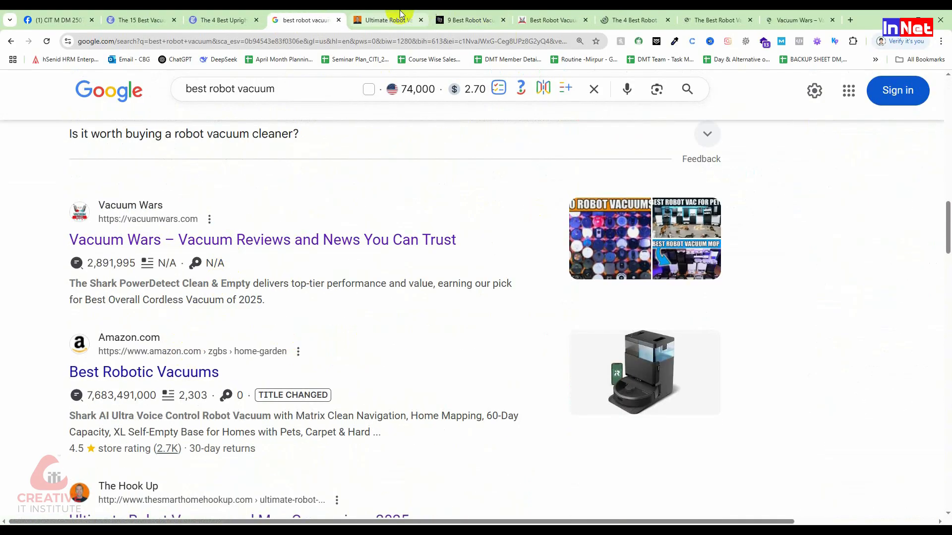
Compare the titles of all the opened robot vacuum pages, and highlight the main heading on the Vacuum Wars homepage
left_click(384, 19)
left_click(460, 15)
left_click(541, 18)
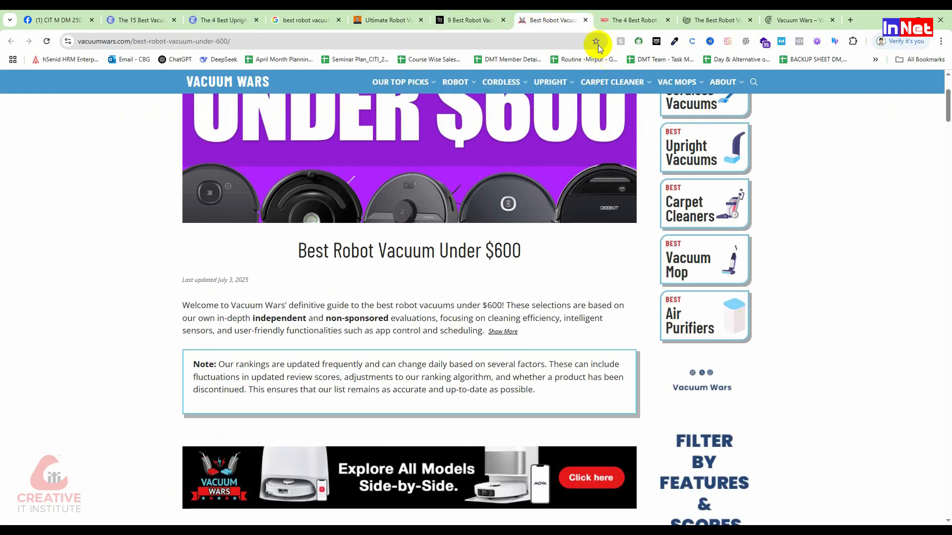
left_click(603, 20)
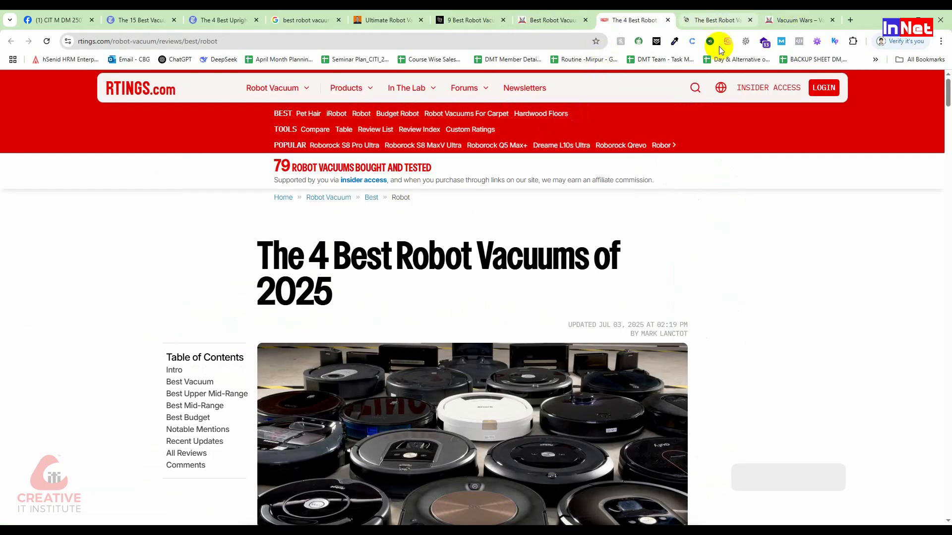
left_click(718, 19)
left_click(798, 20)
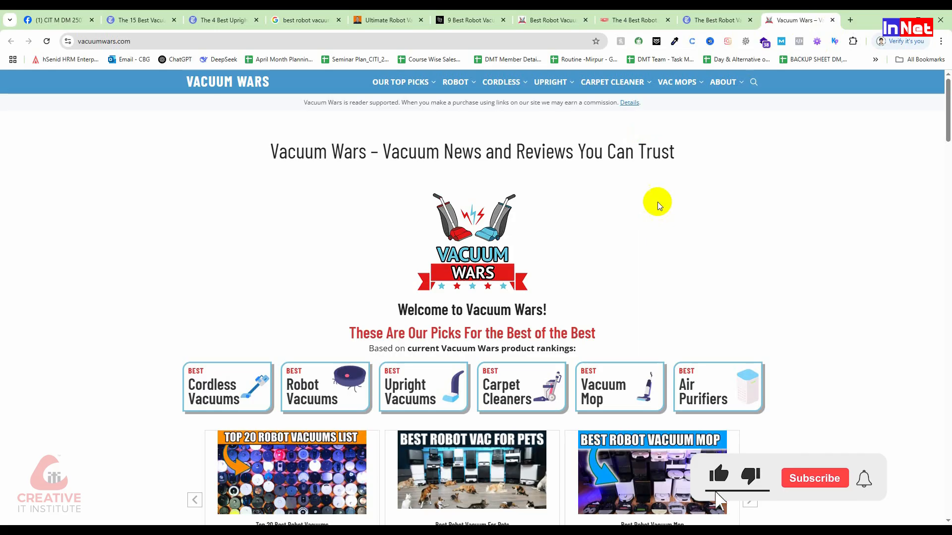
left_click_drag(296, 188, 259, 140)
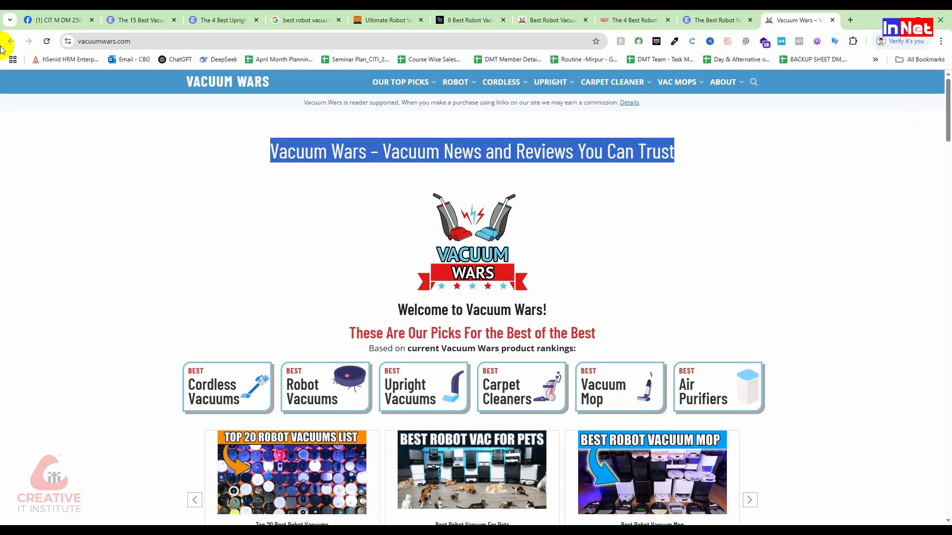
Return to the Facebook group's SEO checklist and highlight the item on using a meta title in less than 60 characters
left_click(75, 22)
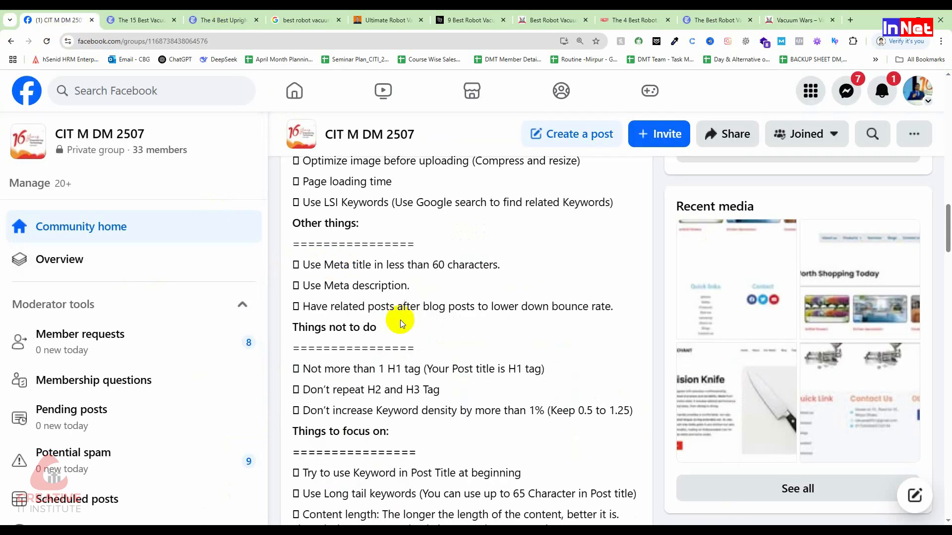
left_click_drag(401, 266, 325, 261)
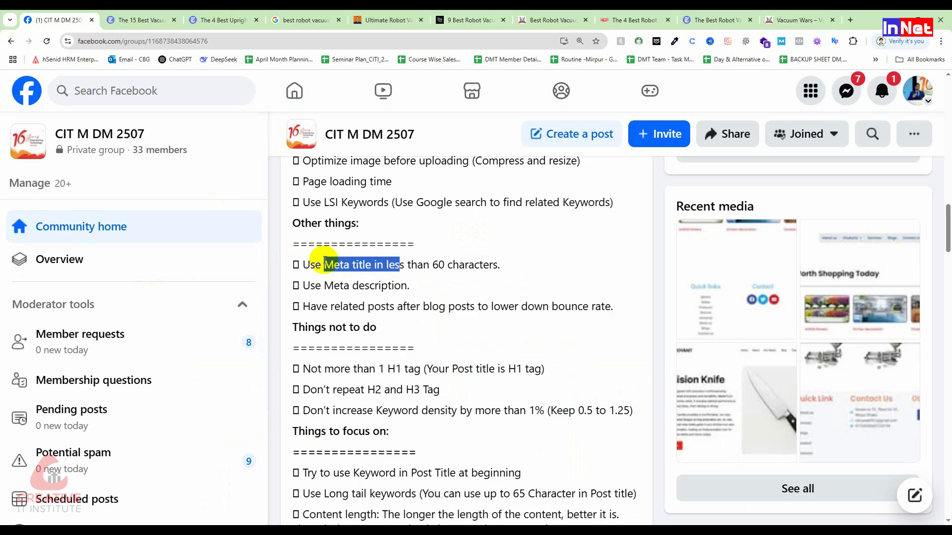
Highlight the checklist items on using a meta description and on having related posts after blog posts to lower the bounce rate
scroll(362, 274, "down", 1)
left_click_drag(317, 237, 408, 238)
left_click(441, 283)
left_click_drag(349, 257, 554, 293)
left_click(550, 292)
left_click_drag(310, 257, 477, 258)
left_click(495, 287)
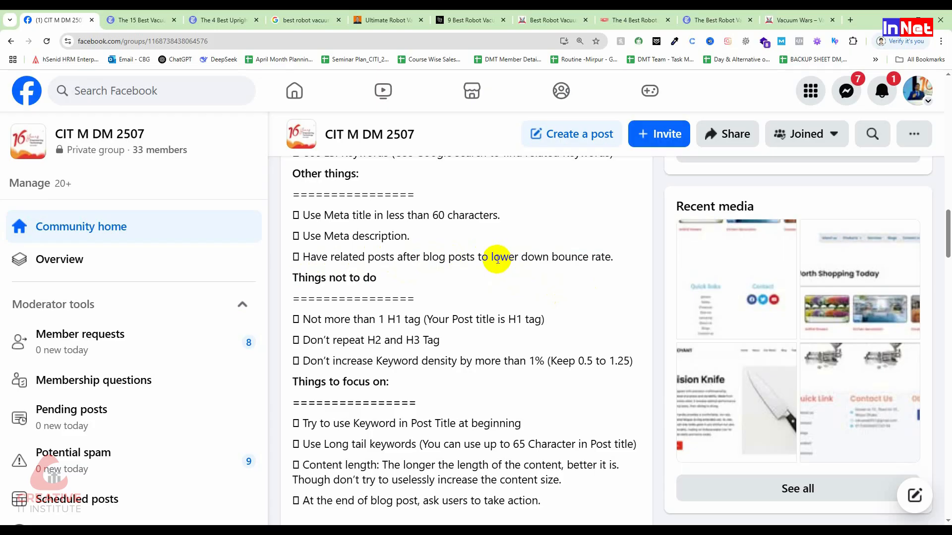
left_click_drag(490, 257, 641, 271)
left_click(548, 289)
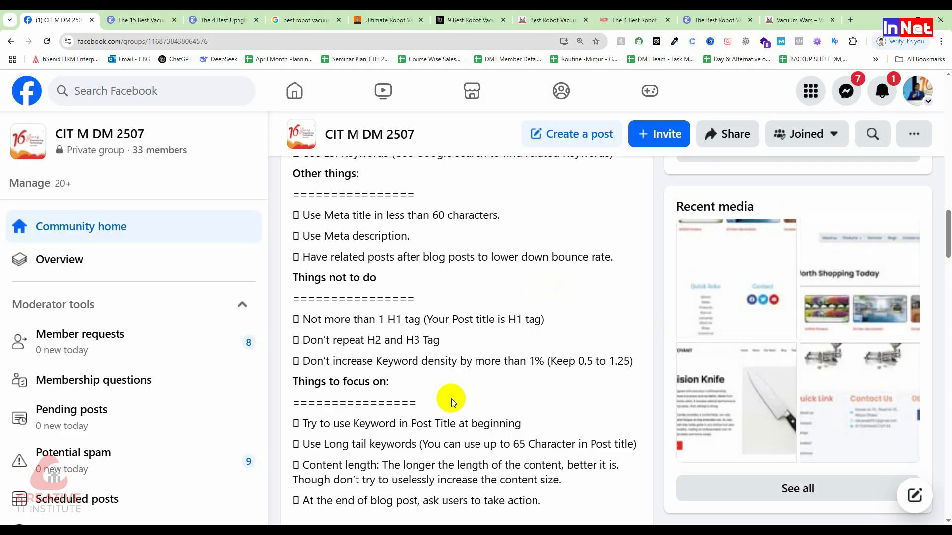
Highlight the "Things not to do" items on using no more than one H1 tag and not repeating H2 and H3 tags
scroll(451, 398, "down", 2)
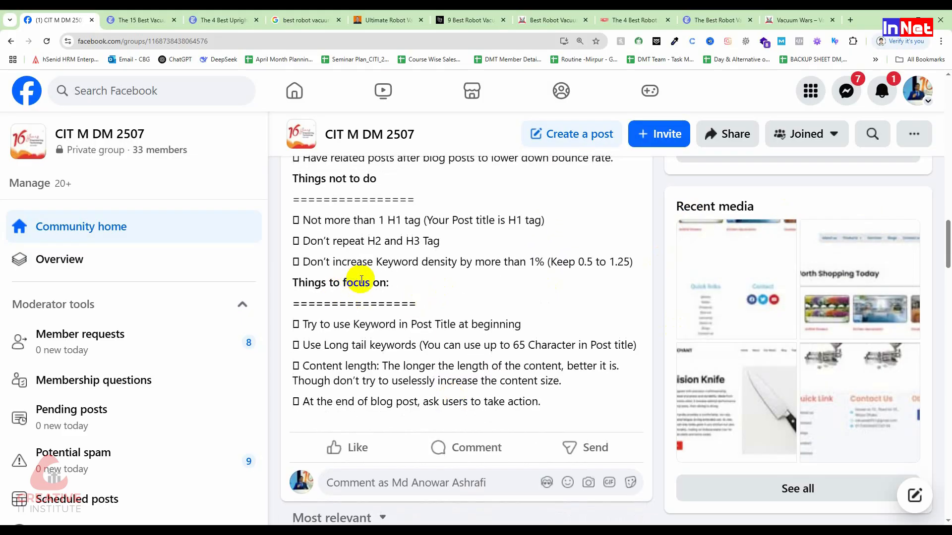
double_click(374, 241)
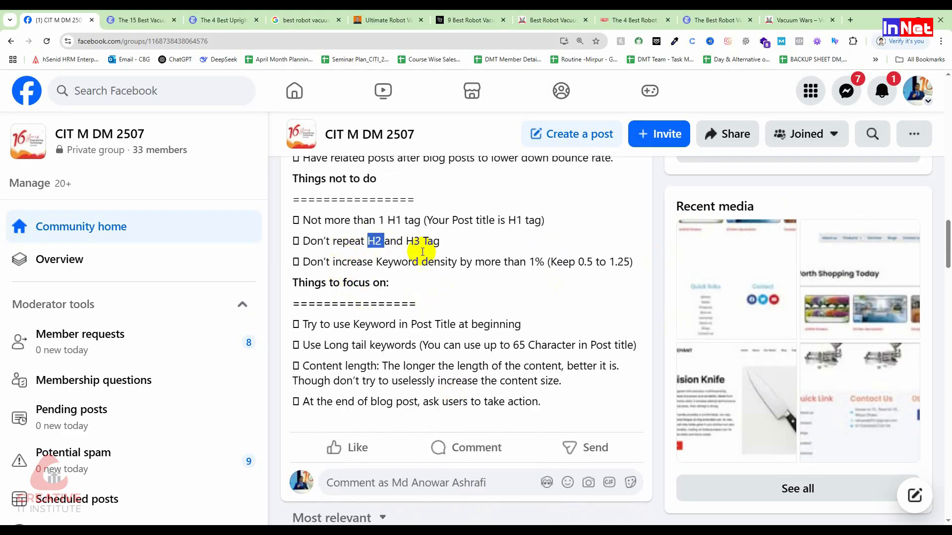
left_click(347, 243)
triple_click(347, 243)
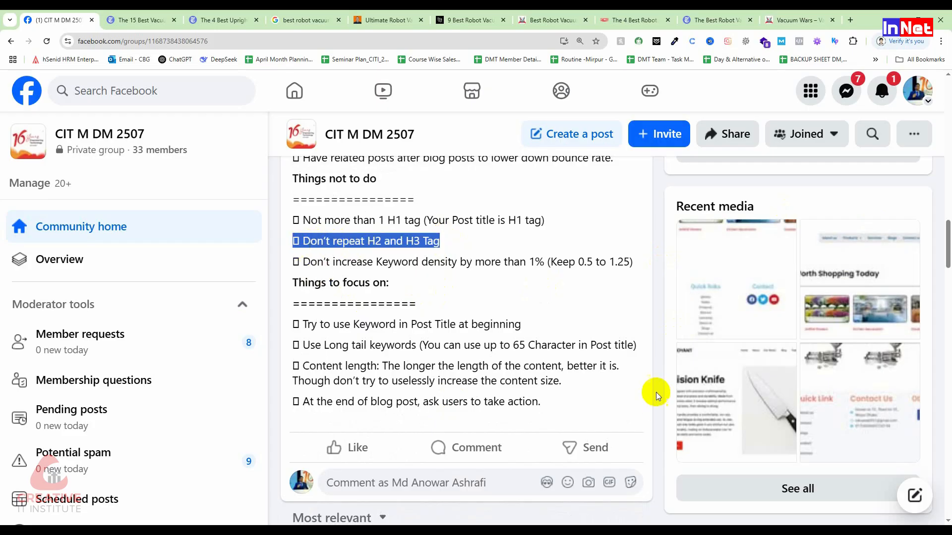
scroll(453, 293, "up", 2)
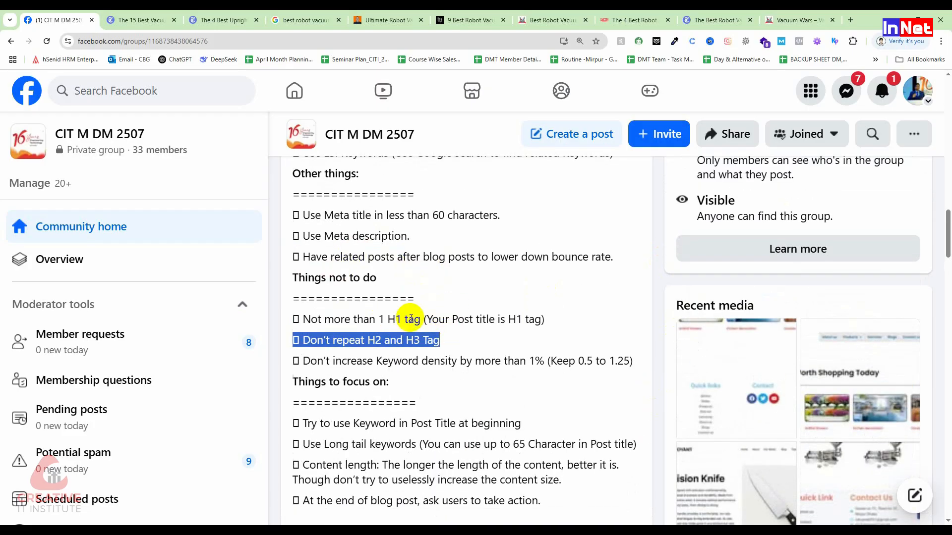
left_click(318, 319)
double_click(393, 319)
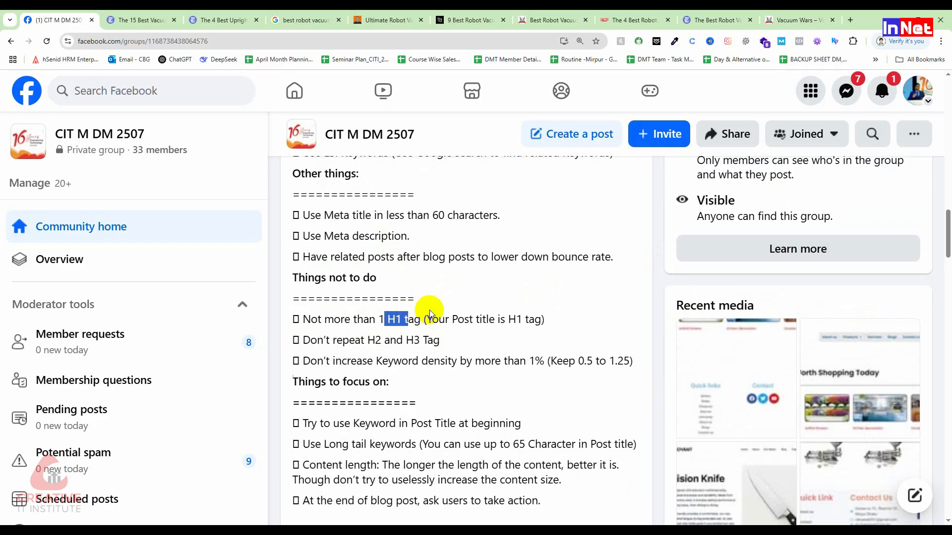
left_click(378, 358)
left_click_drag(365, 341, 414, 341)
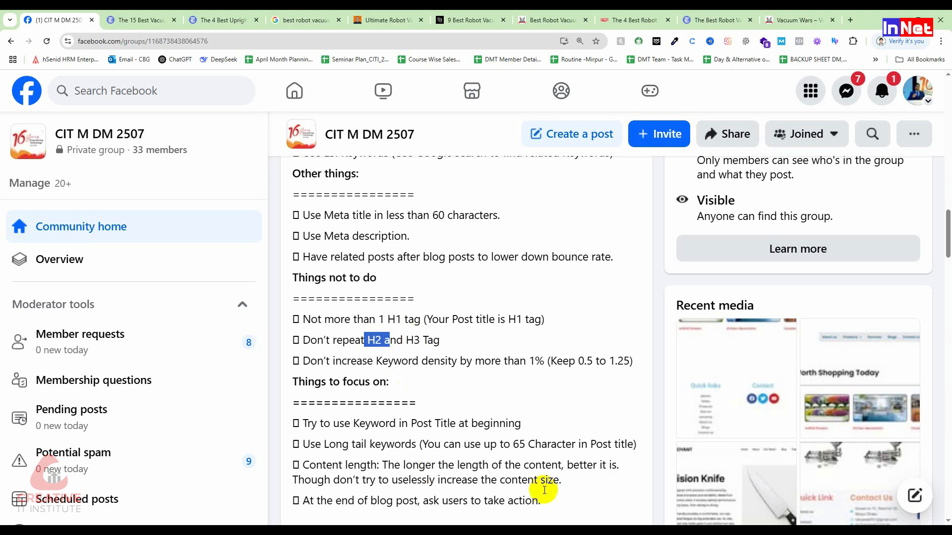
left_click(352, 384)
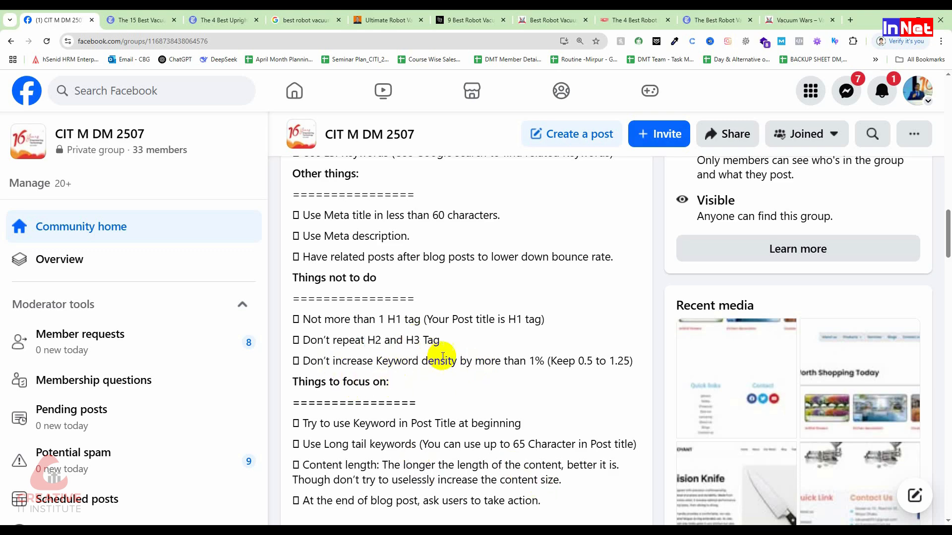
Highlight "density" in the checklist's keyword density item and "Best Robot Vacuums" in the WIRED article's title
left_click_drag(456, 362, 421, 362)
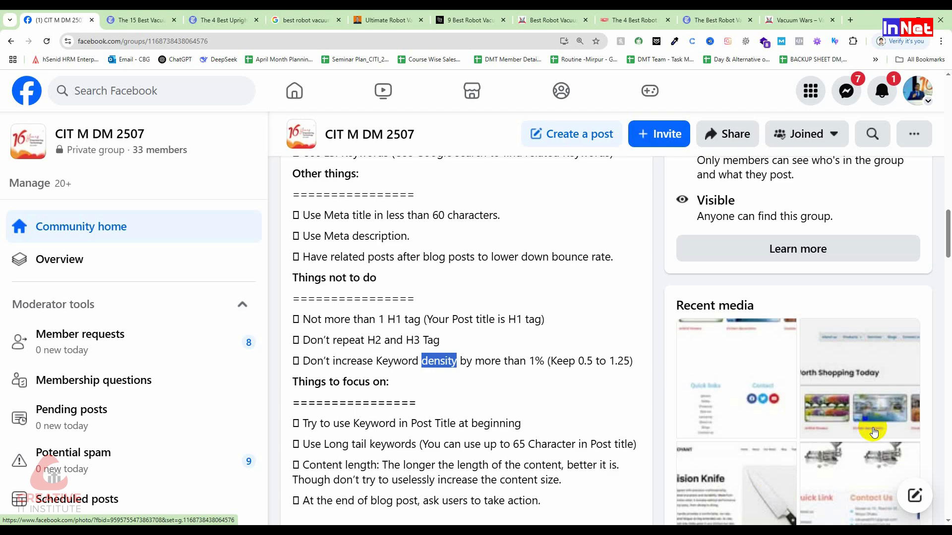
left_click(538, 20)
left_click(476, 21)
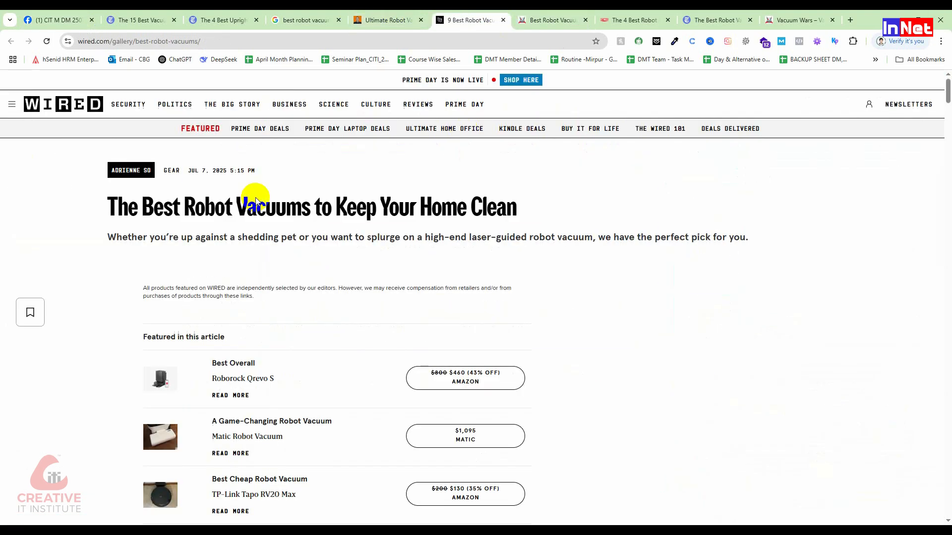
left_click_drag(142, 208, 306, 211)
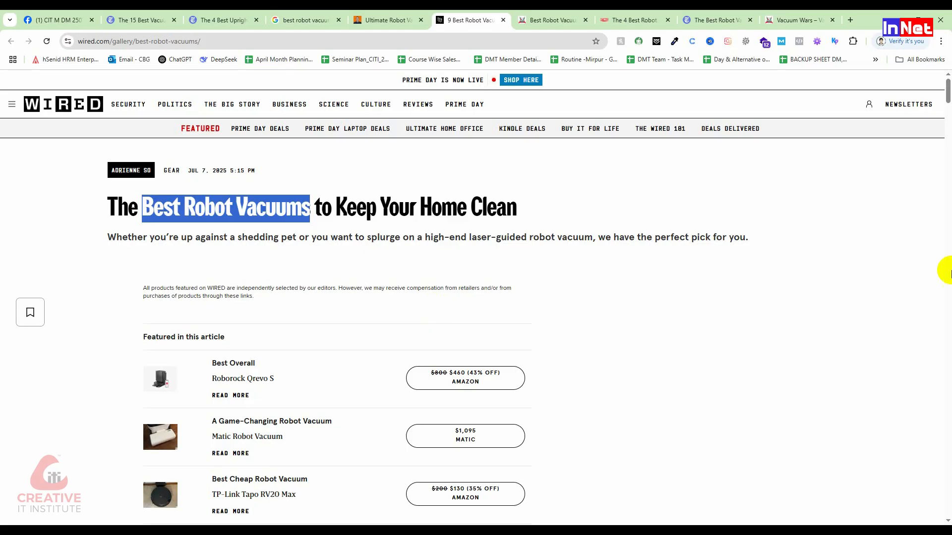
Return to the Facebook checklist and highlight the "Things to focus on" items, from the keyword in the post title to asking users to take action
left_click(111, 17)
left_click(84, 15)
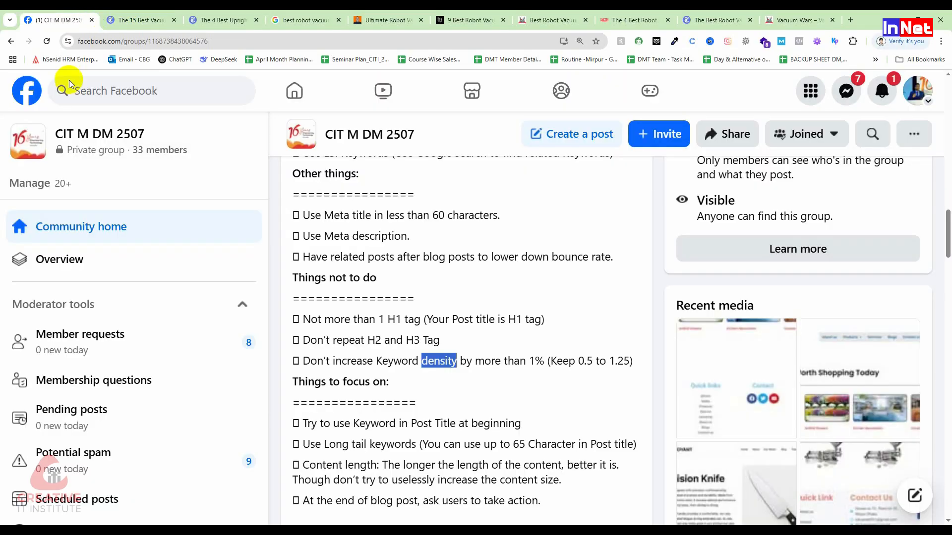
scroll(471, 344, "down", 2)
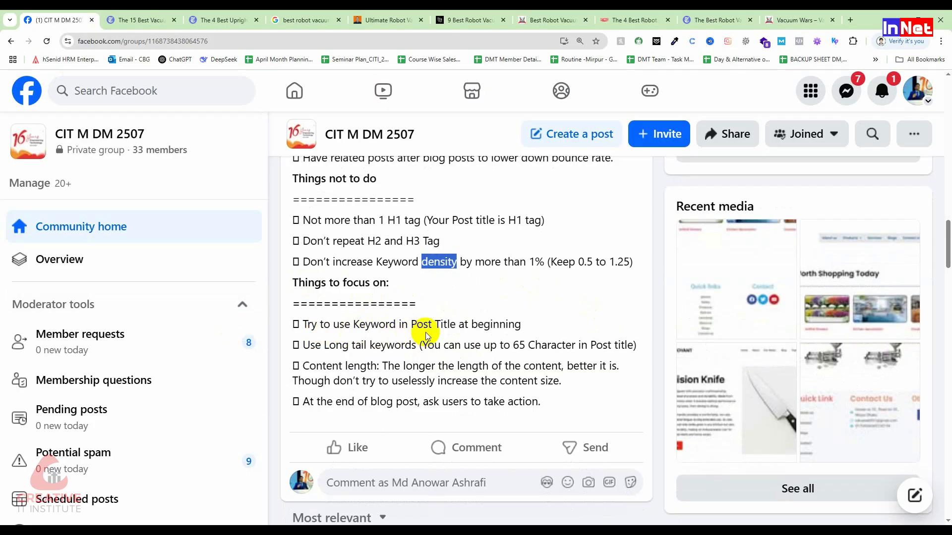
left_click_drag(536, 329, 413, 318)
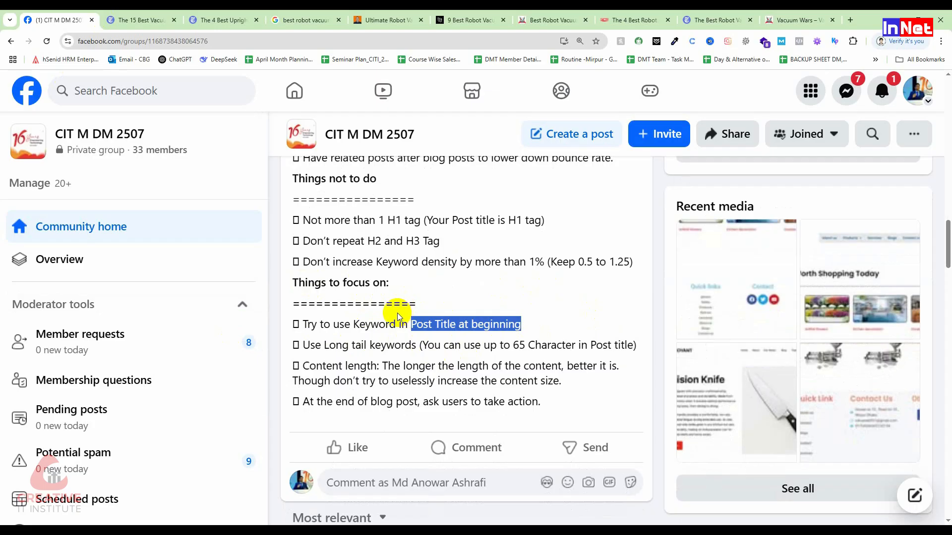
left_click(303, 351)
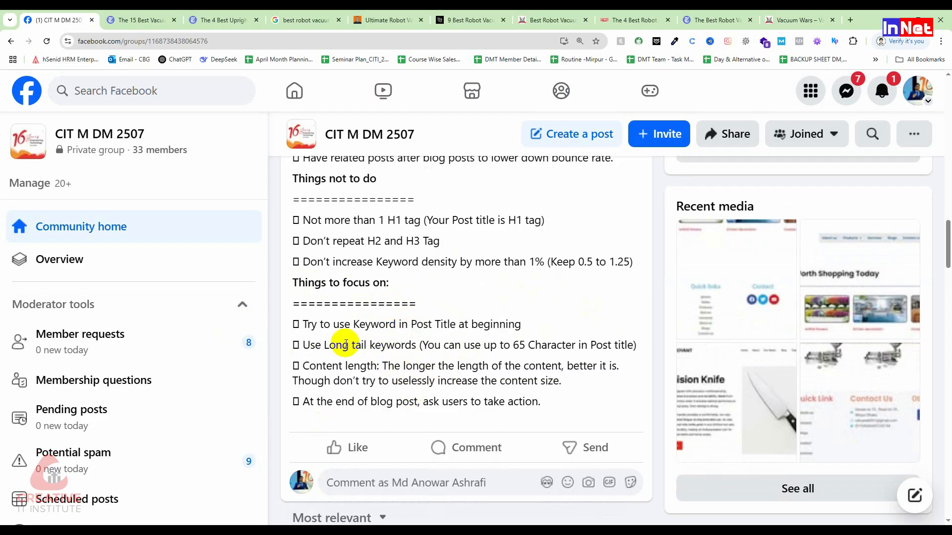
left_click_drag(606, 397, 472, 367)
left_click(328, 314, "shift")
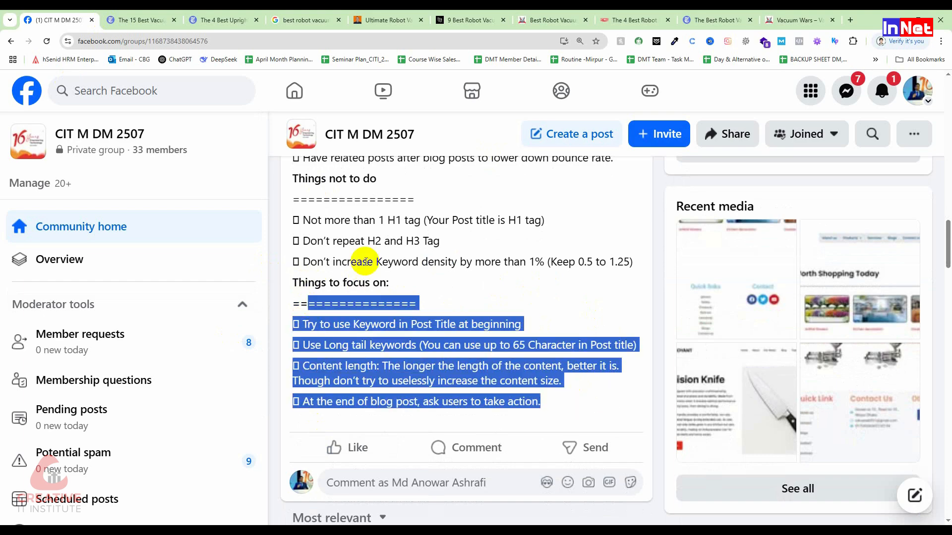
scroll(361, 257, "up", 15)
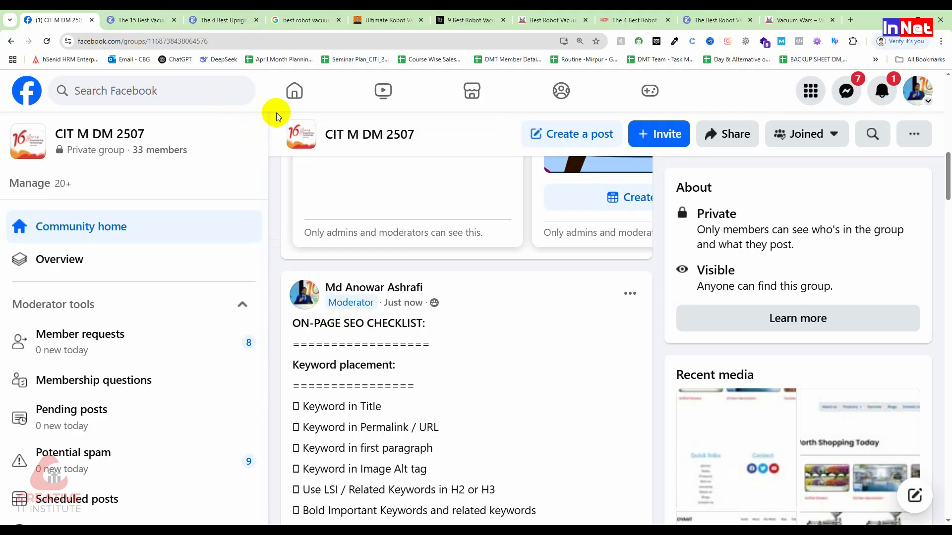
left_click(116, 18)
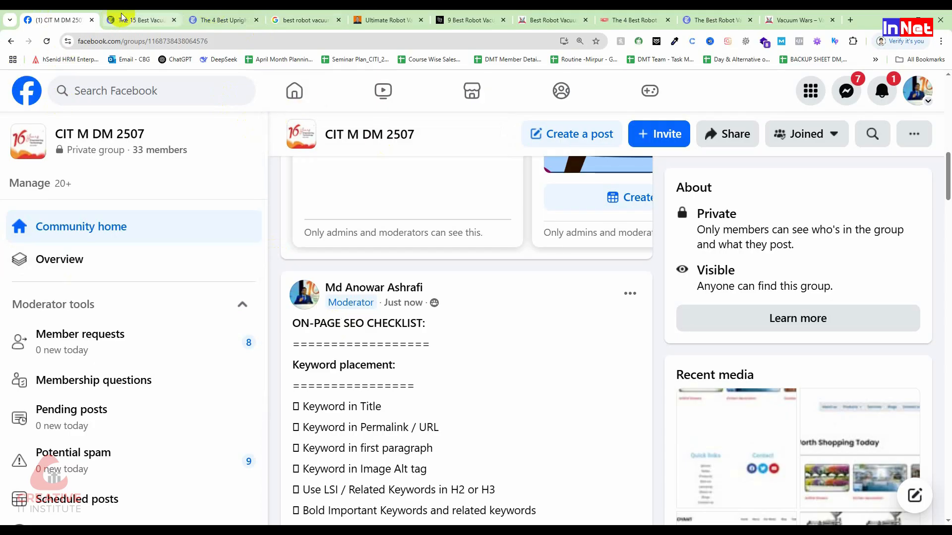
left_click(64, 18)
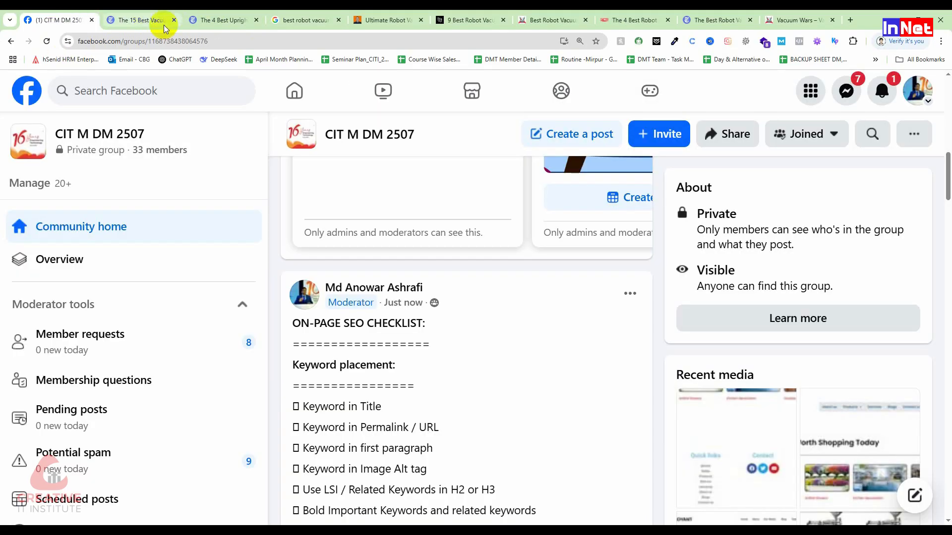
Open the WordPress dashboard at mdm2507.dmtmirpur.com/wp-admin in a new tab
left_click(851, 23)
left_click(218, 39)
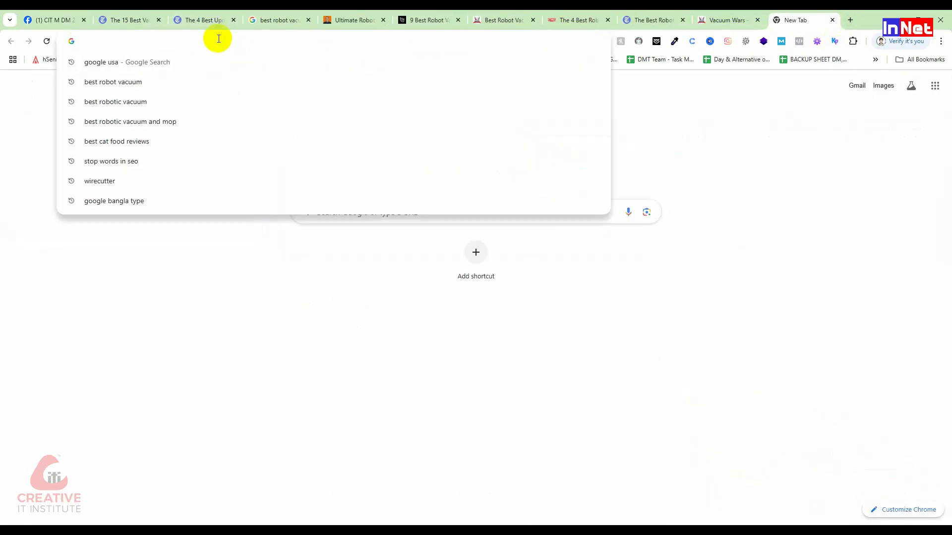
type("mdm2507.dmtmirpur.com/wp-admin")
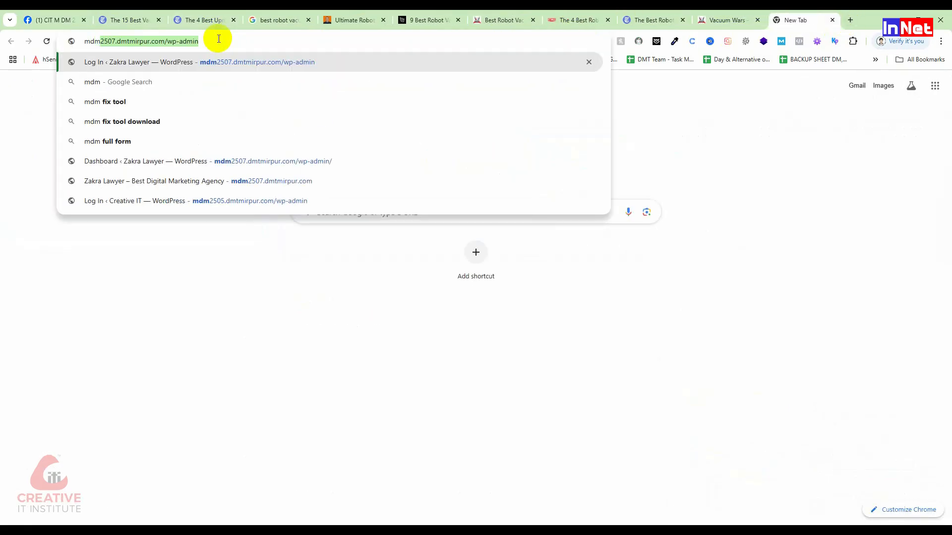
key("Return")
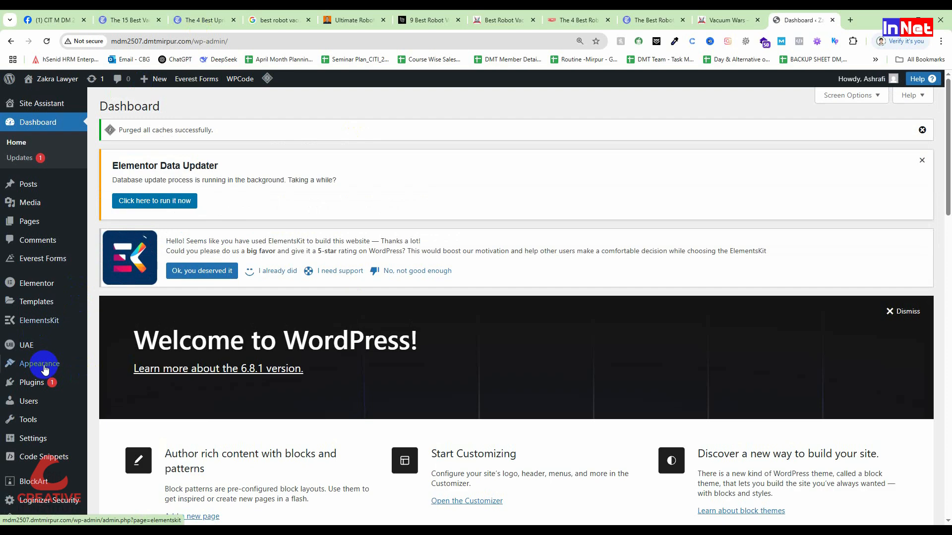
Search the WordPress plugin directory for "yoast seo", and install and activate the Yoast SEO plugin
mouse_move(45, 370)
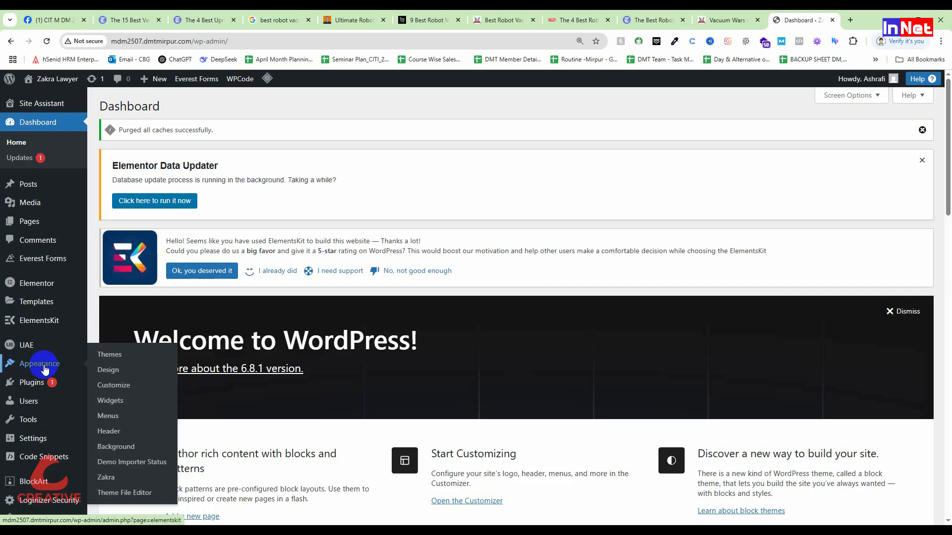
mouse_move(28, 390)
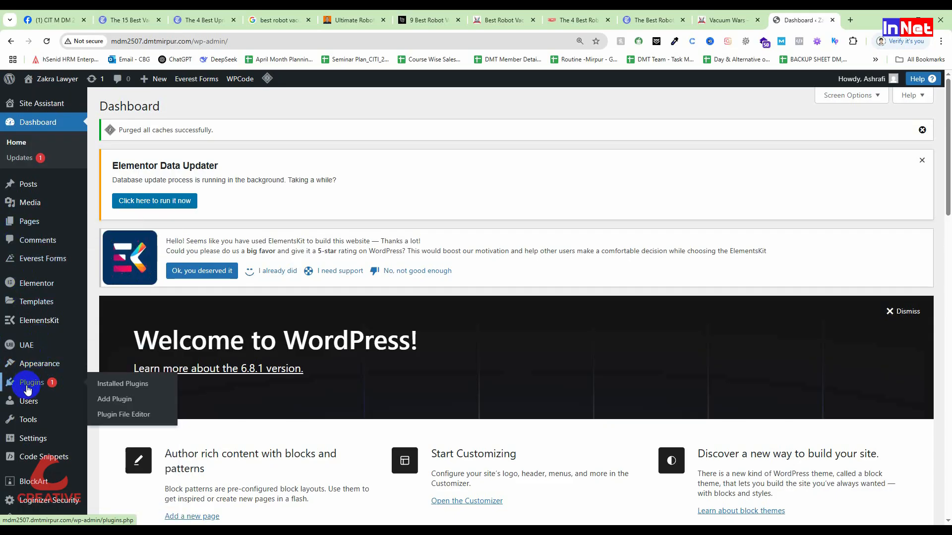
left_click(101, 401)
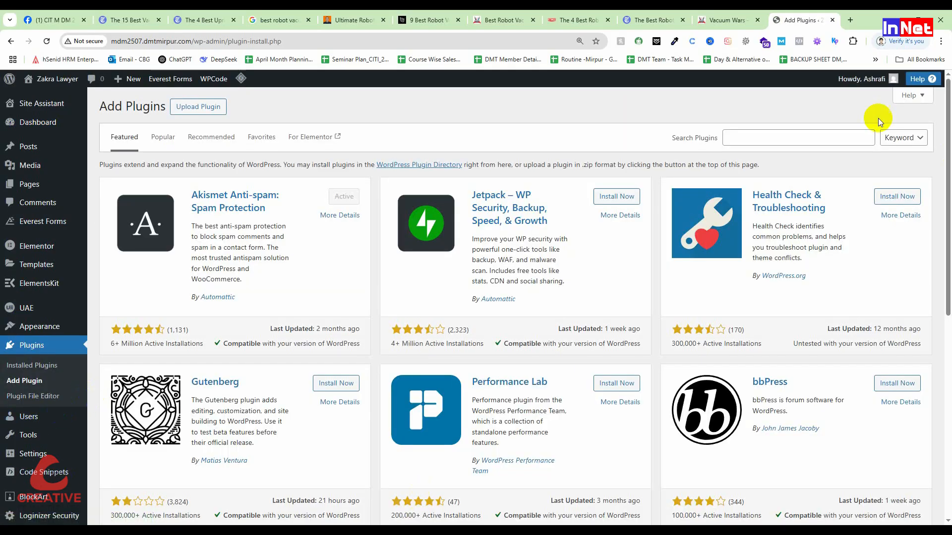
left_click(769, 138)
left_click(789, 160)
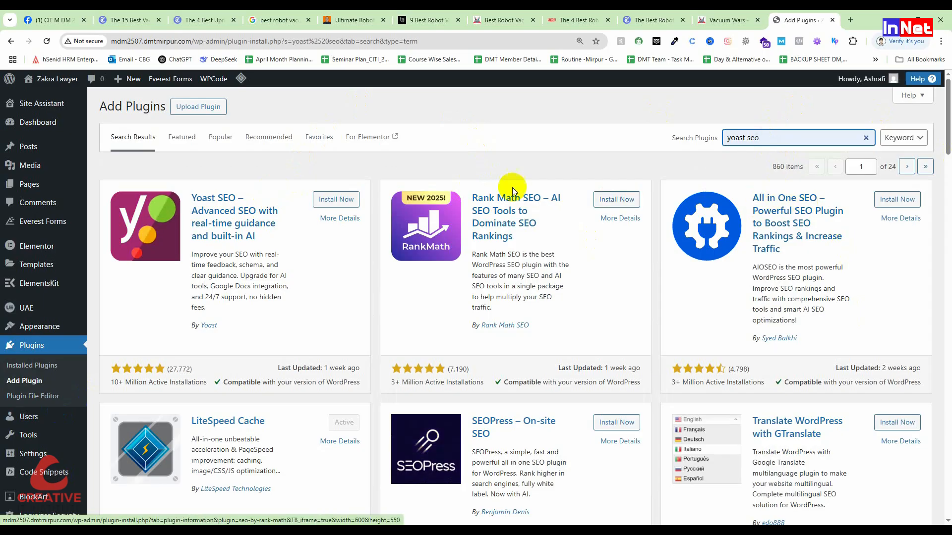
left_click(337, 201)
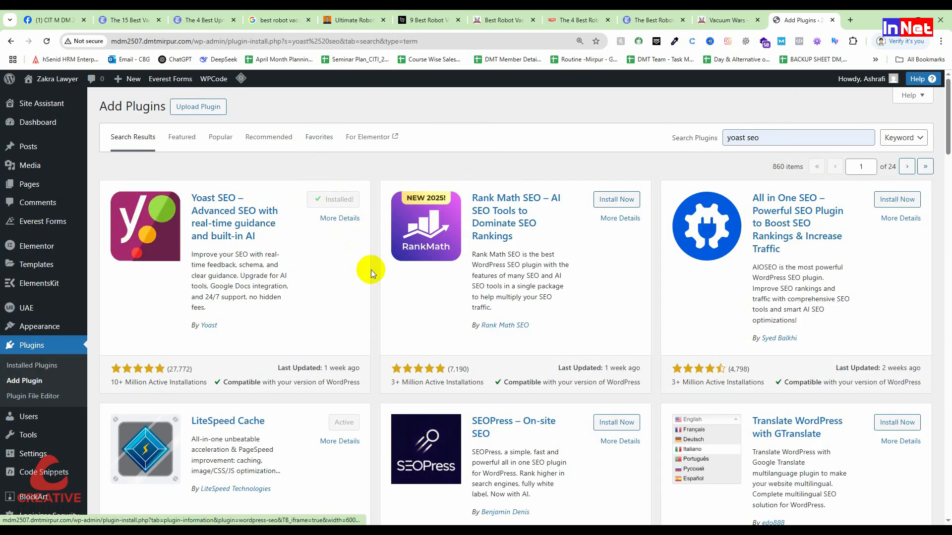
left_click(351, 204)
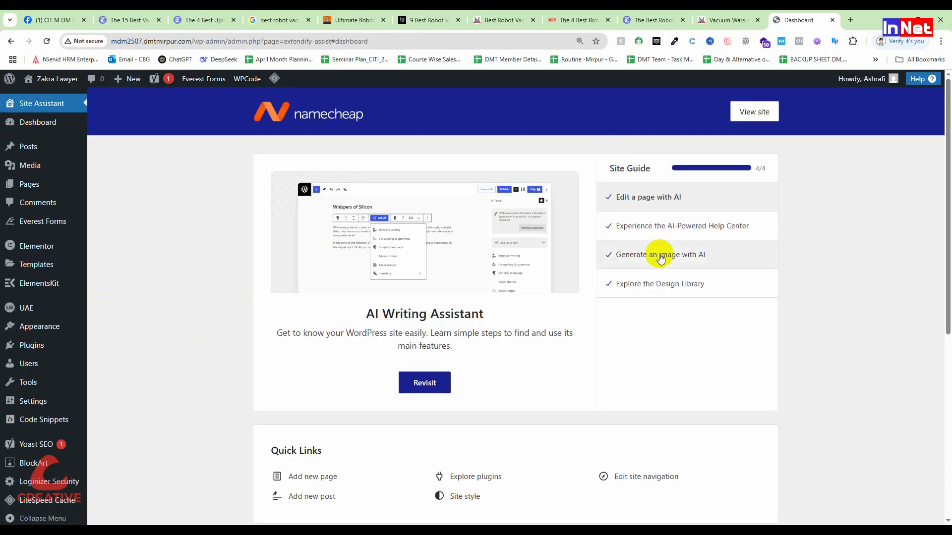
Open the settings page of the Yoast SEO plugin
scroll(45, 407, "down", 1)
scroll(44, 426, "down", 4)
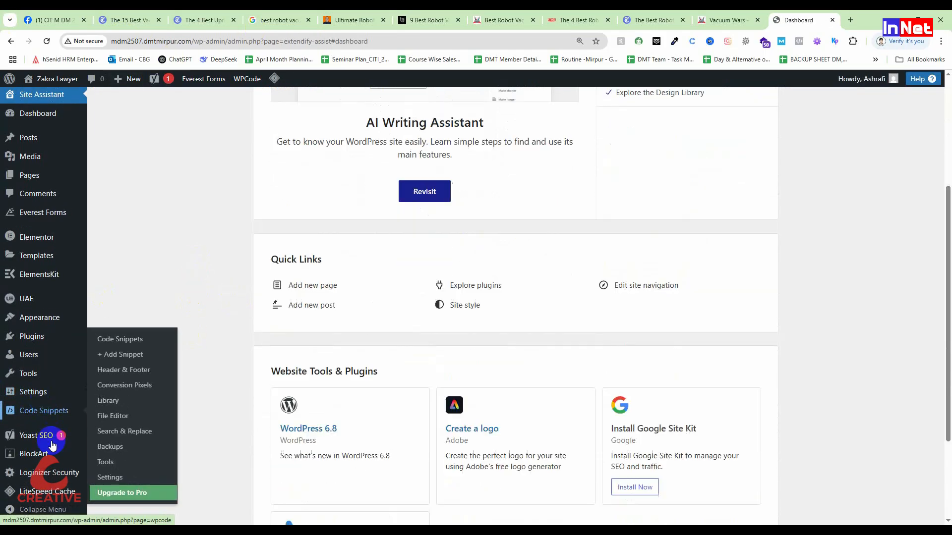
mouse_move(43, 435)
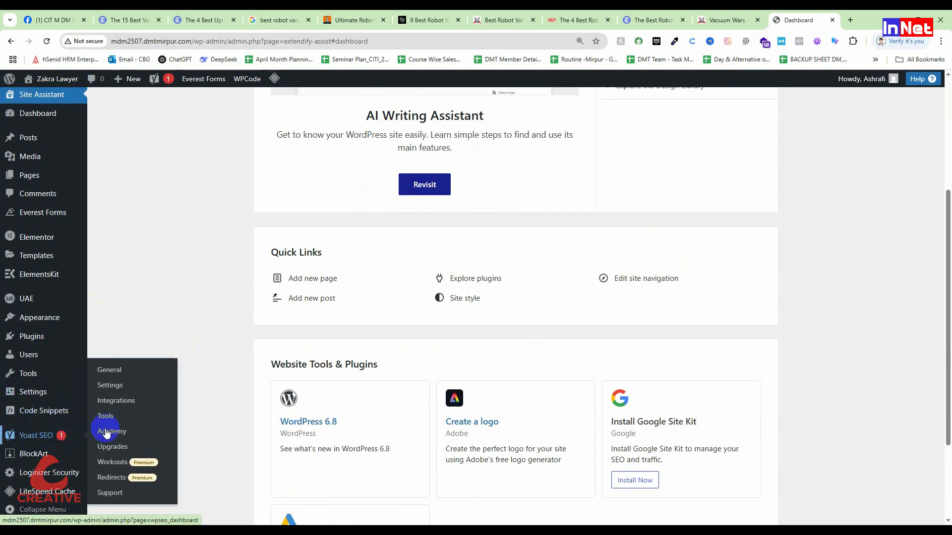
left_click(110, 385)
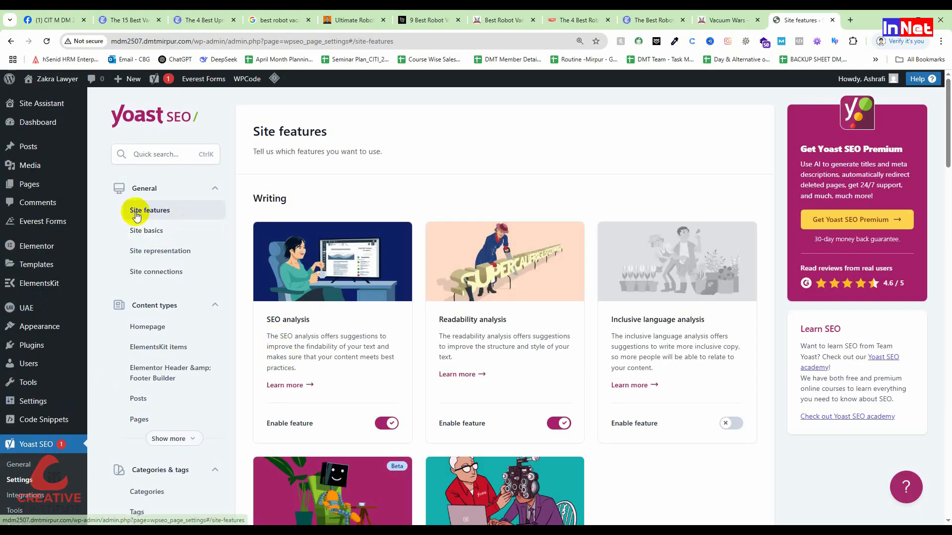
Review the writing features in the Yoast SEO site features and highlight the SEO analysis heading
scroll(346, 365, "down", 2)
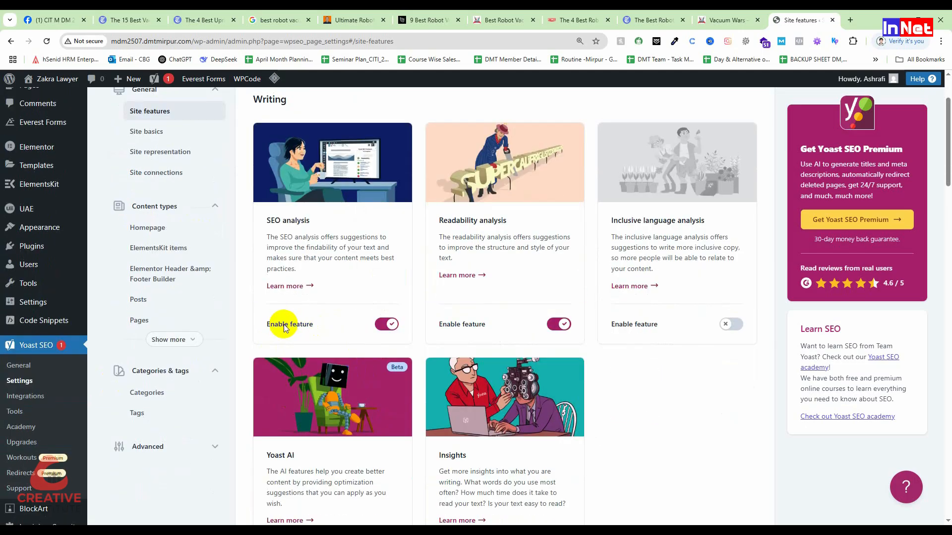
scroll(316, 293, "up", 1)
left_click_drag(266, 269, 314, 271)
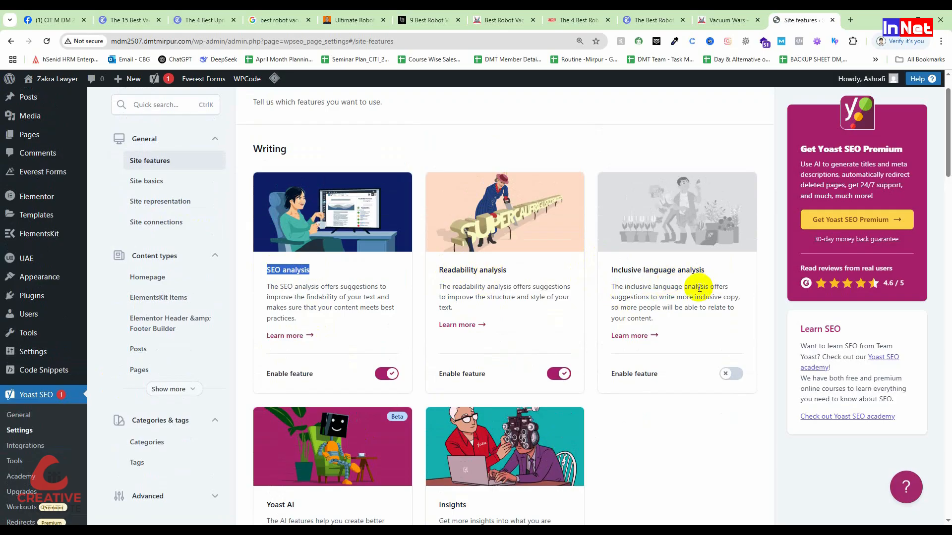
left_click(327, 276)
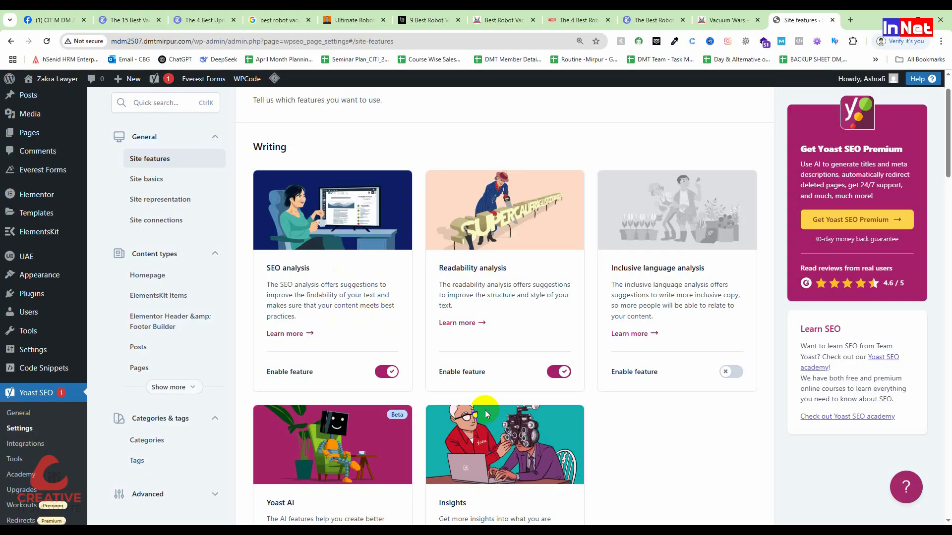
Open the Yoast SEO site basics, set the website name to Creative IT, and look over the alternate name and tagline fields
scroll(347, 320, "down", 6)
scroll(438, 248, "up", 3)
scroll(437, 246, "up", 4)
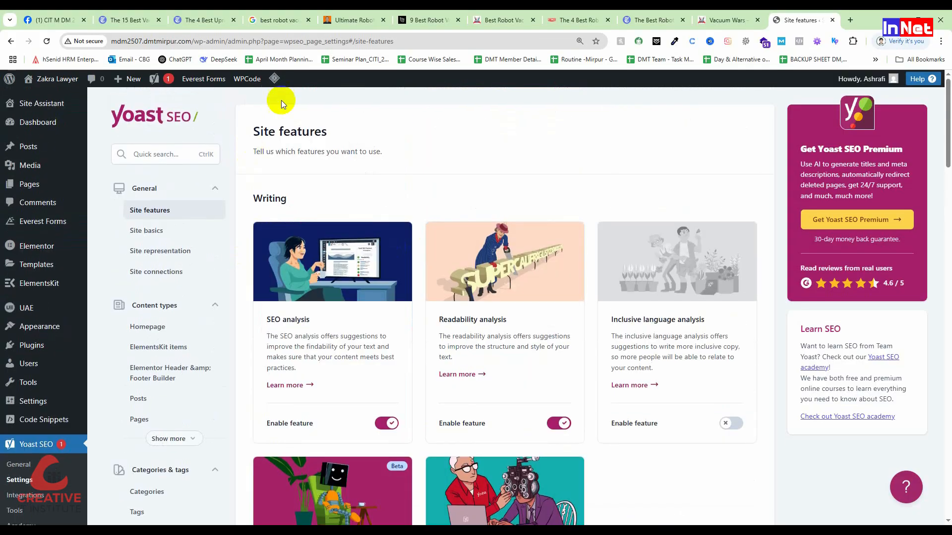
left_click(171, 230)
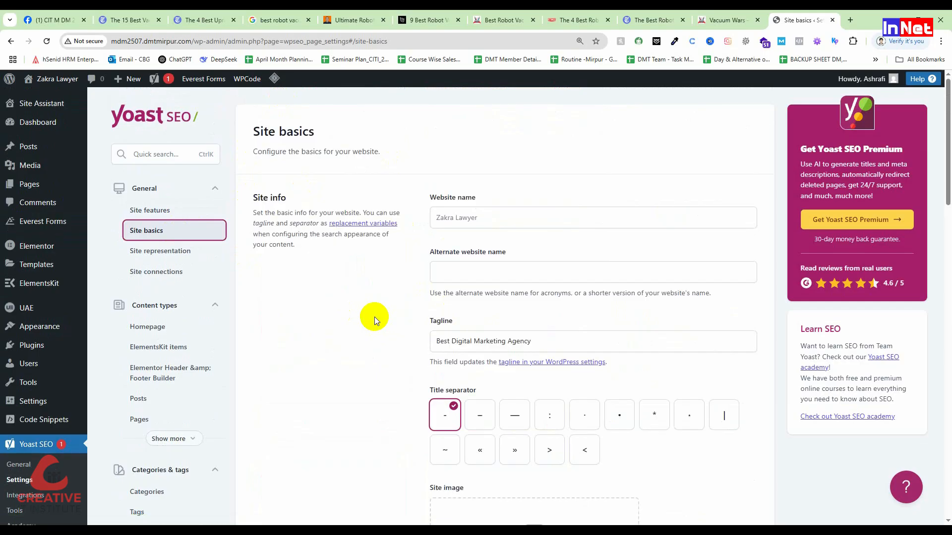
left_click(491, 220)
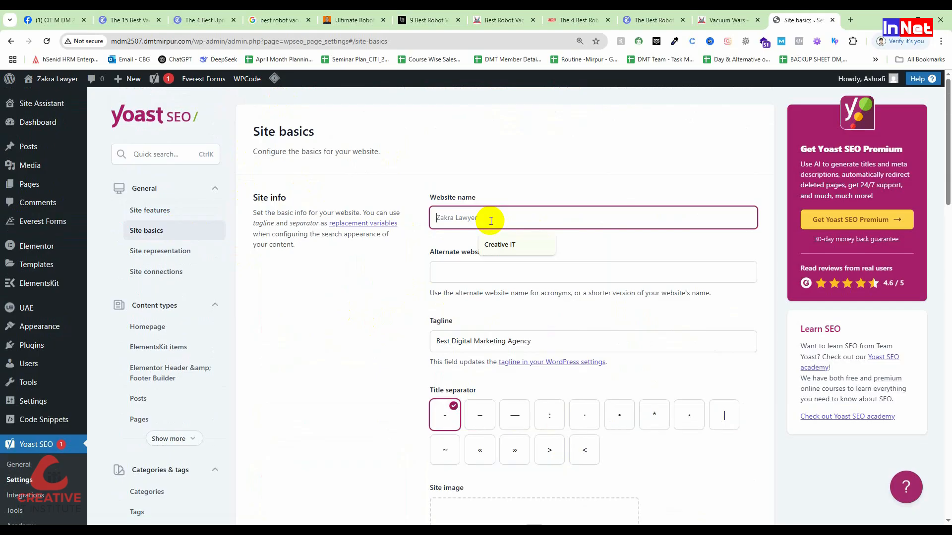
left_click(501, 245)
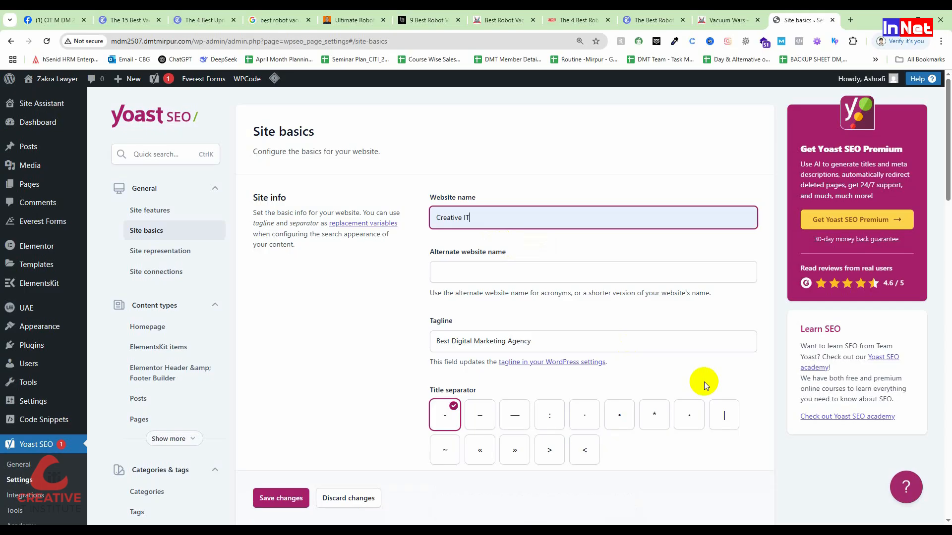
left_click(468, 275)
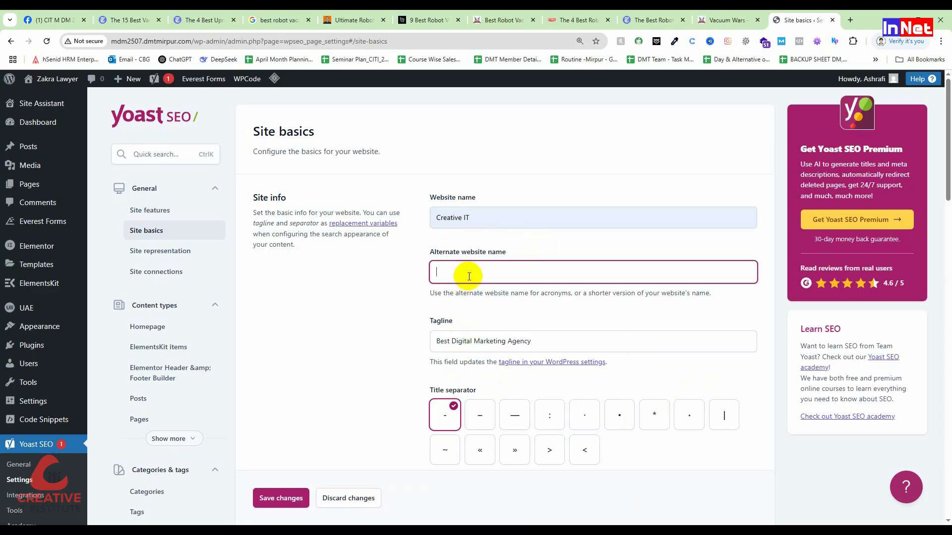
left_click(498, 342)
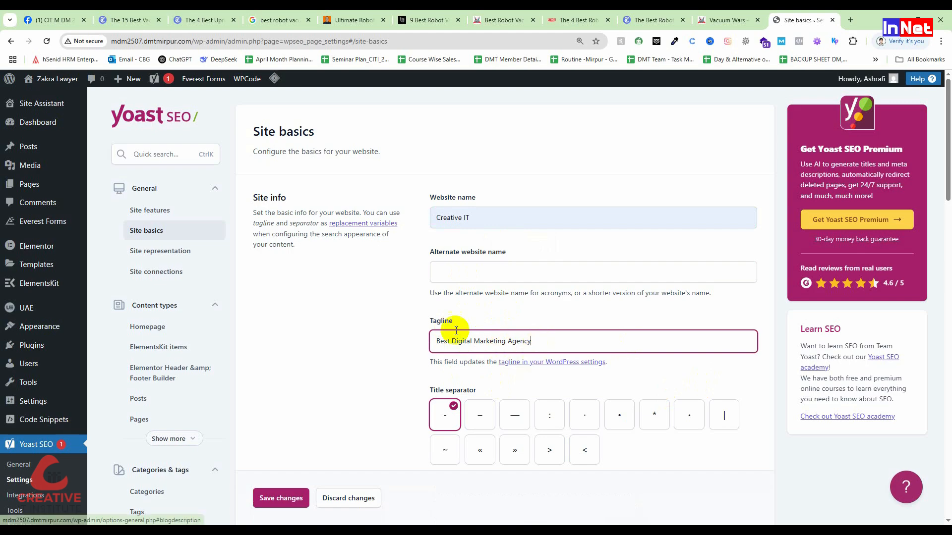
Highlight the title separator heading in the site basics and choose the vertical bar (|) as the separator
scroll(541, 347, "down", 1)
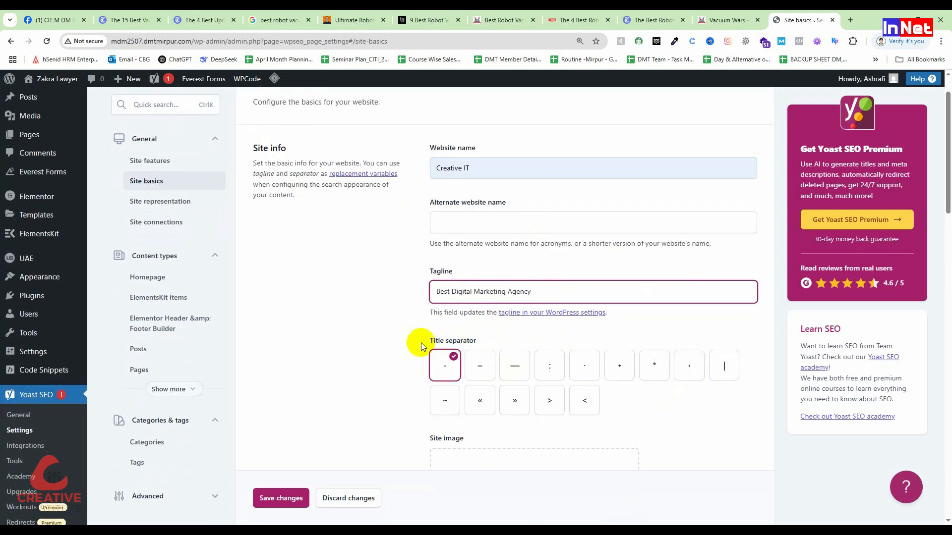
left_click_drag(431, 342, 484, 340)
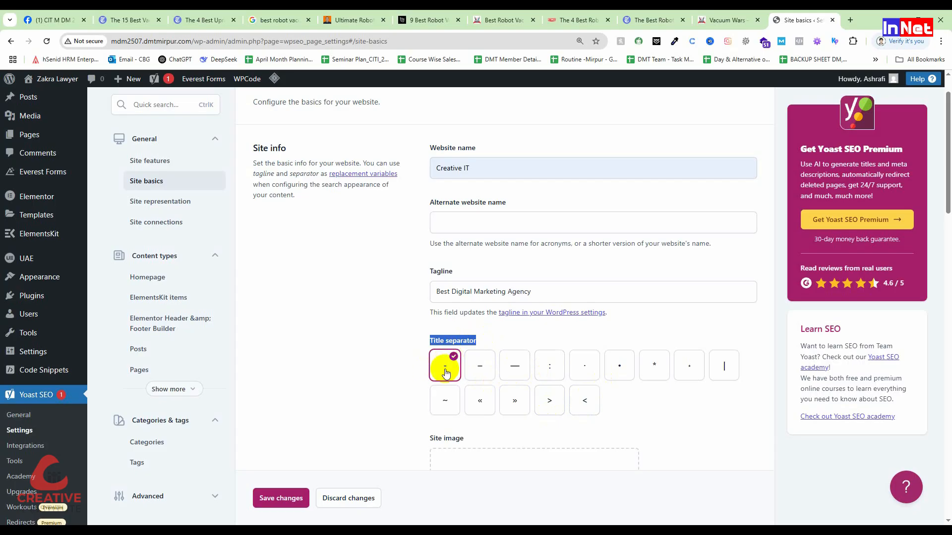
left_click(725, 366)
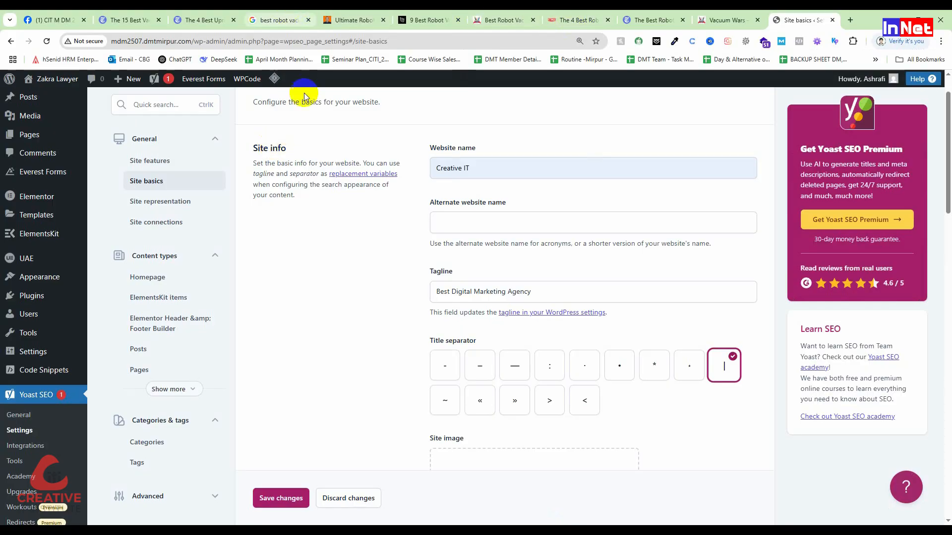
Examine how titles appear on the first and second pages of the Google results for "best robot vacuum"
left_click(278, 20)
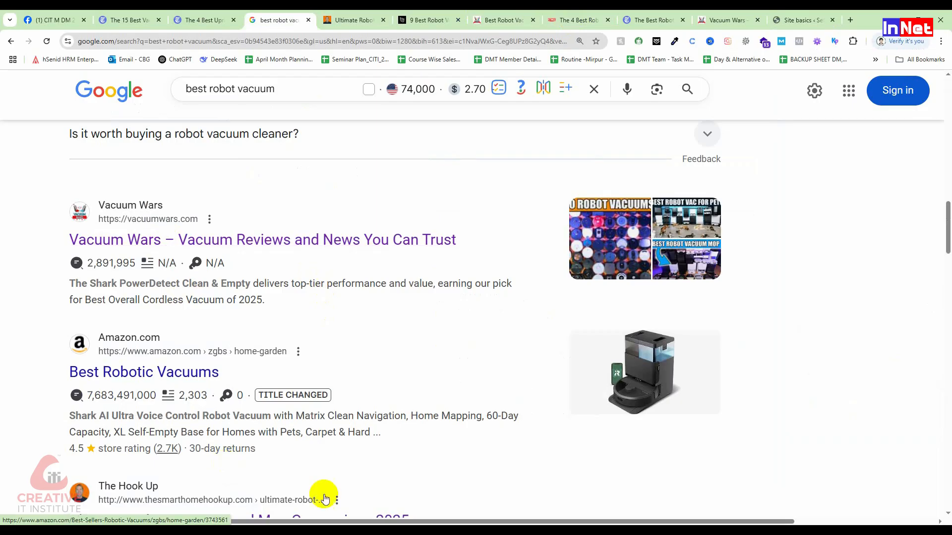
scroll(323, 462, "down", 4)
scroll(318, 397, "down", 3)
scroll(314, 378, "down", 9)
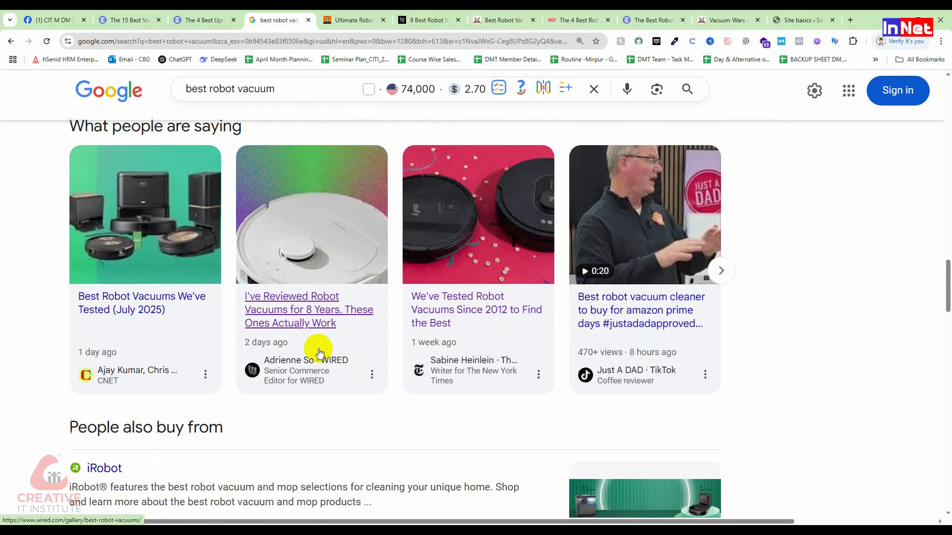
scroll(318, 357, "down", 12)
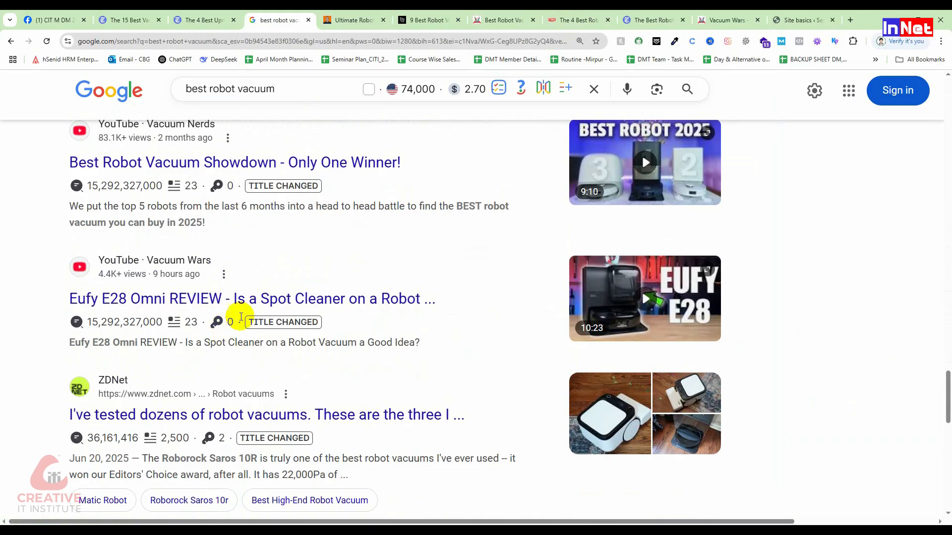
scroll(238, 440, "down", 7)
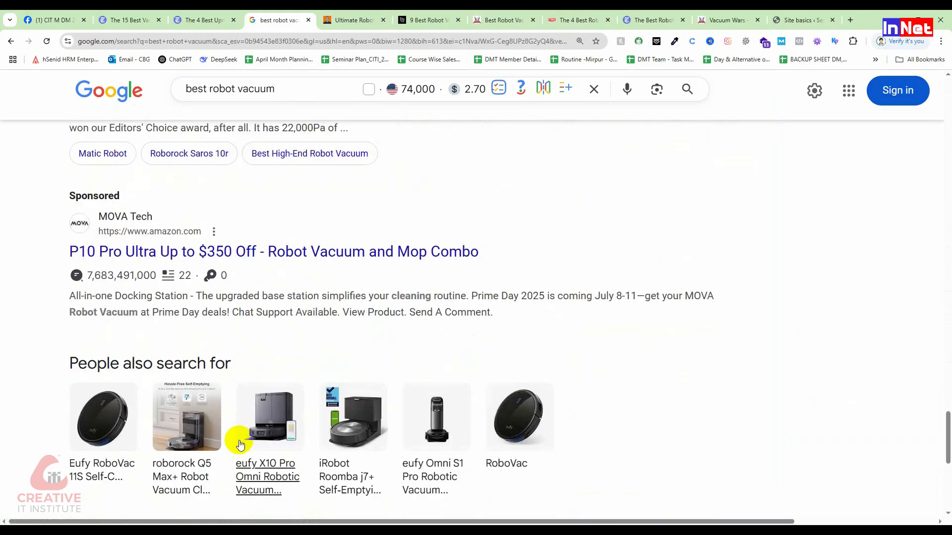
scroll(397, 329, "down", 4)
scroll(397, 329, "down", 3)
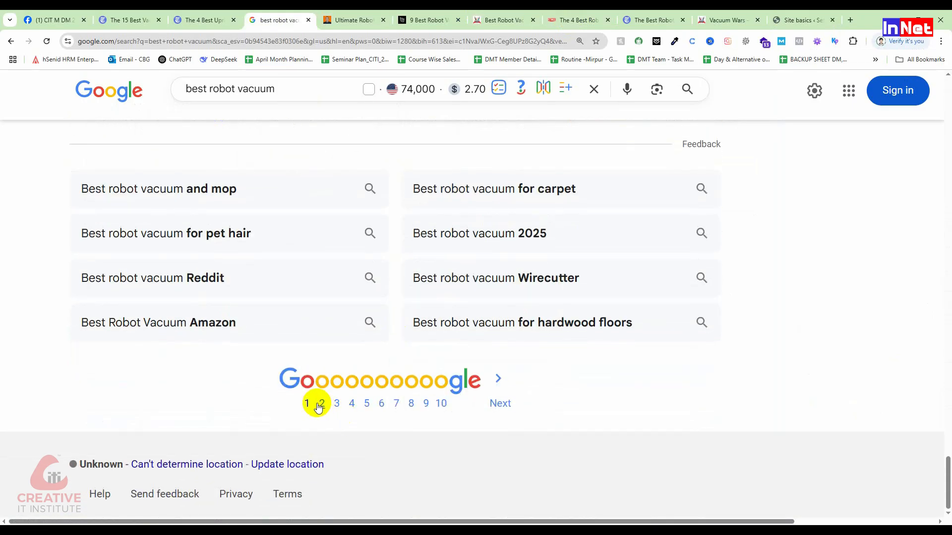
left_click(324, 418)
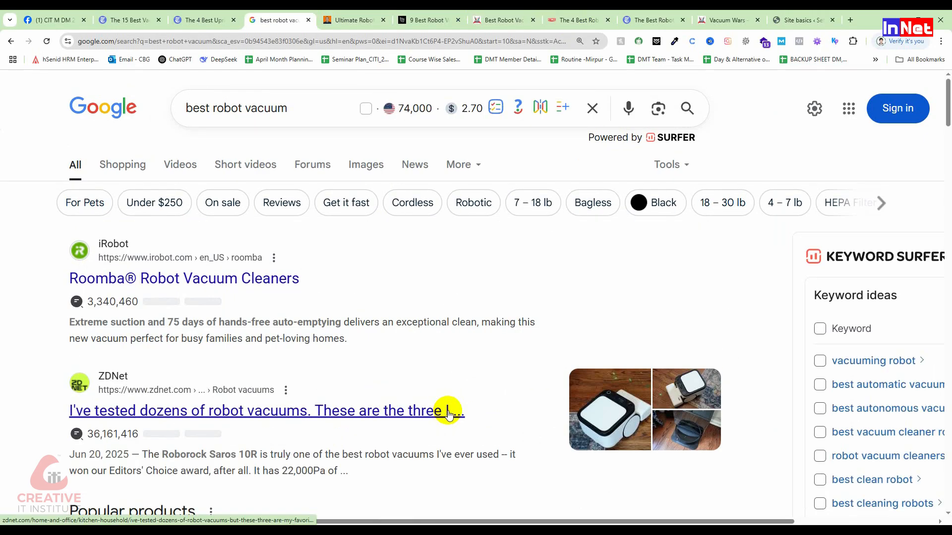
scroll(340, 378, "down", 12)
scroll(312, 317, "down", 15)
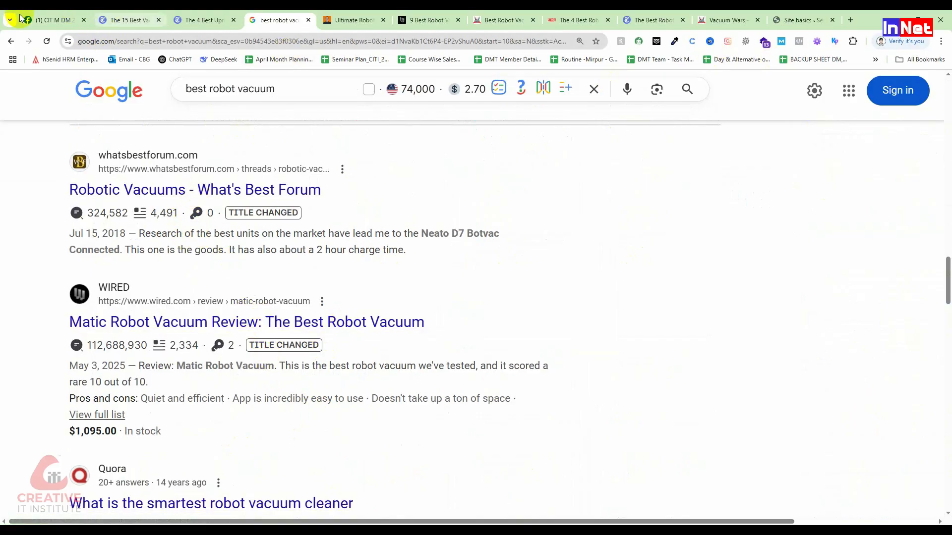
Return to the Yoast SEO site basics, set the title separator to the hyphen (-), and view the site image setting
left_click(816, 13)
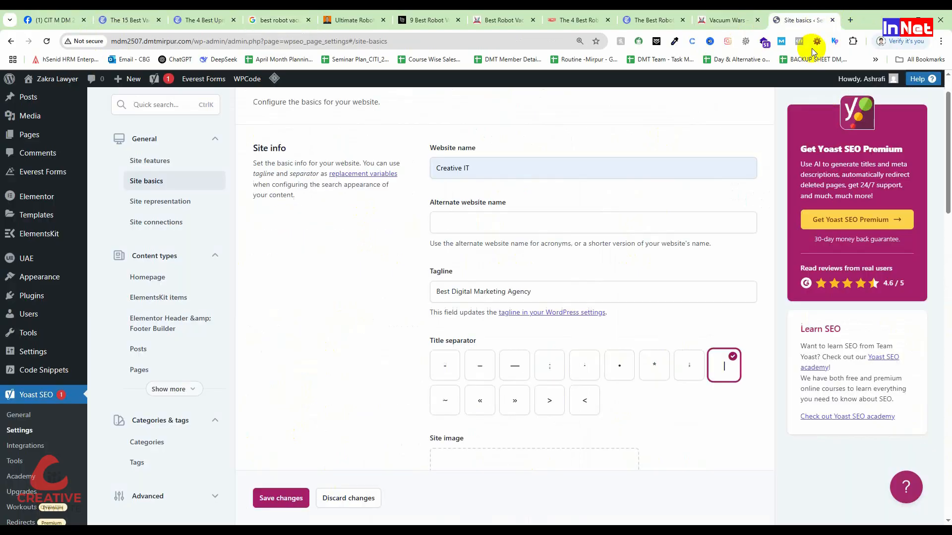
left_click(445, 366)
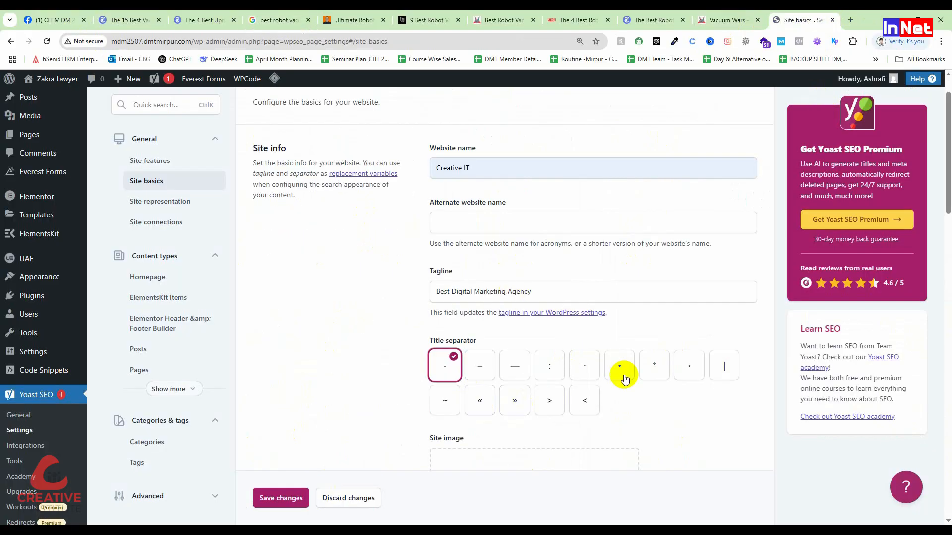
scroll(451, 319, "down", 5)
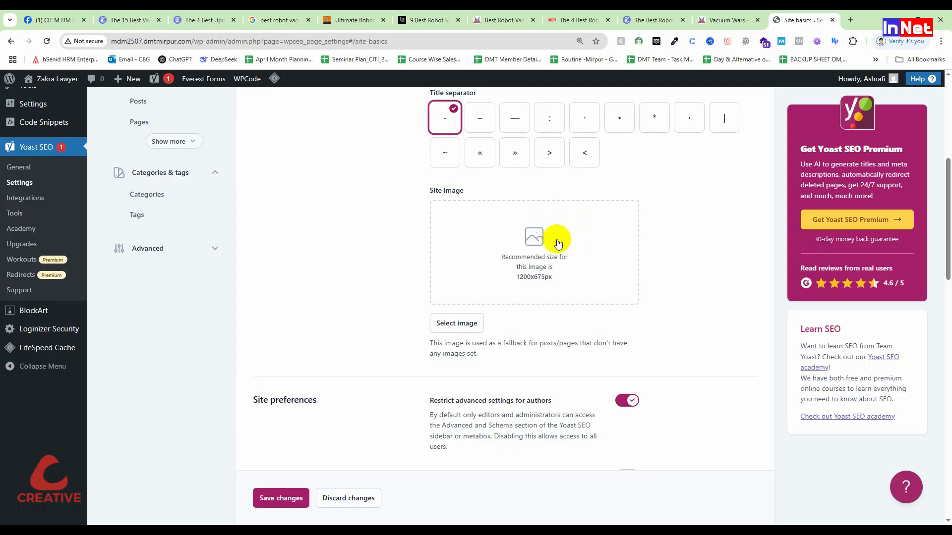
Open creativeitinstitute.com in a new browser tab and copy its web address
key("ctrl+t")
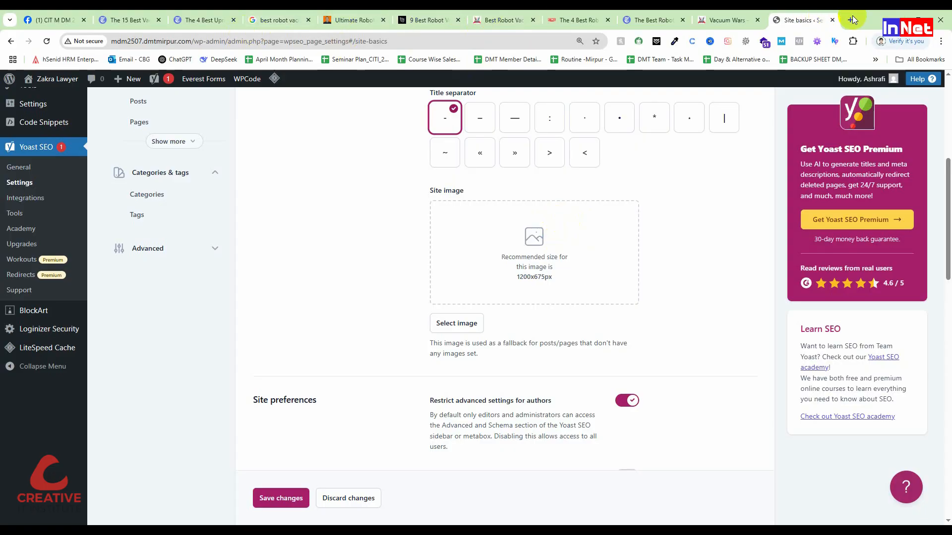
left_click(425, 44)
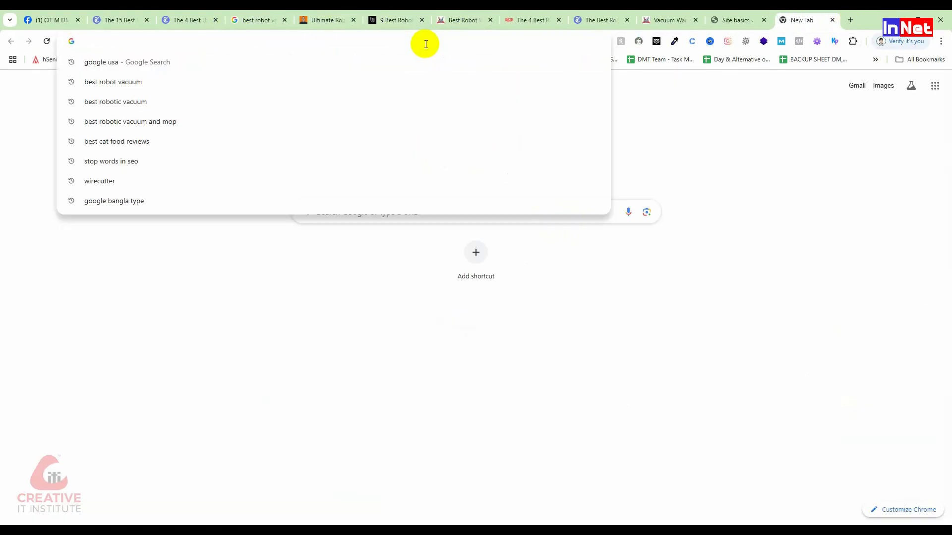
type("creativeitinstitute.com")
key("Return")
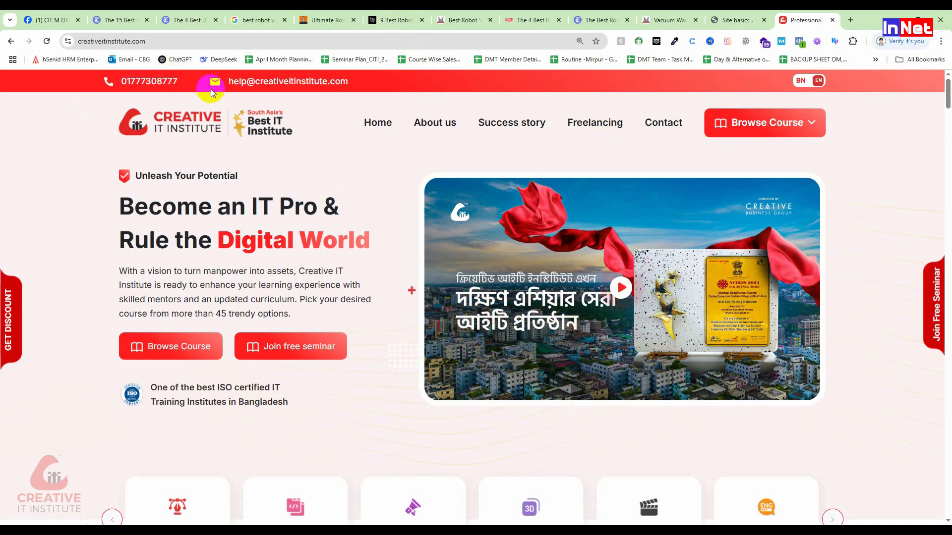
left_click(190, 42)
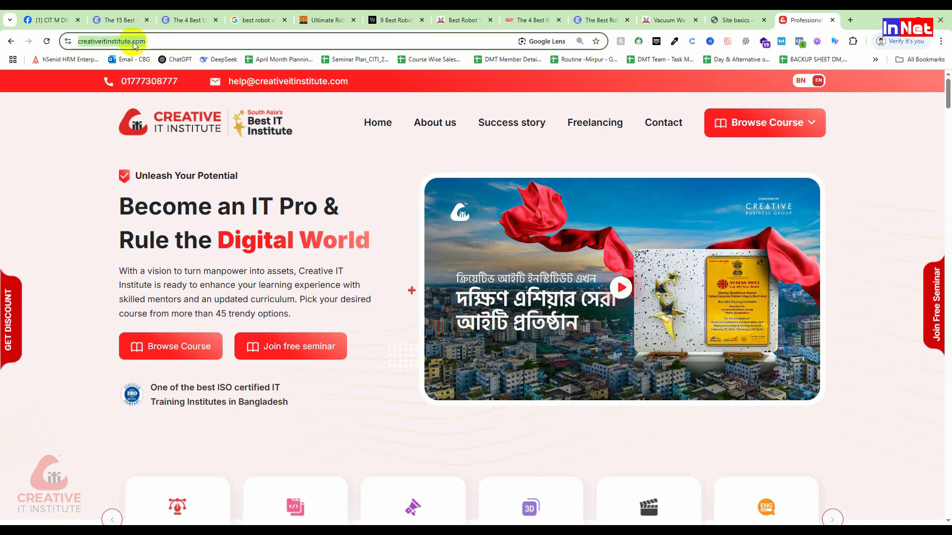
right_click(134, 41)
left_click(164, 113)
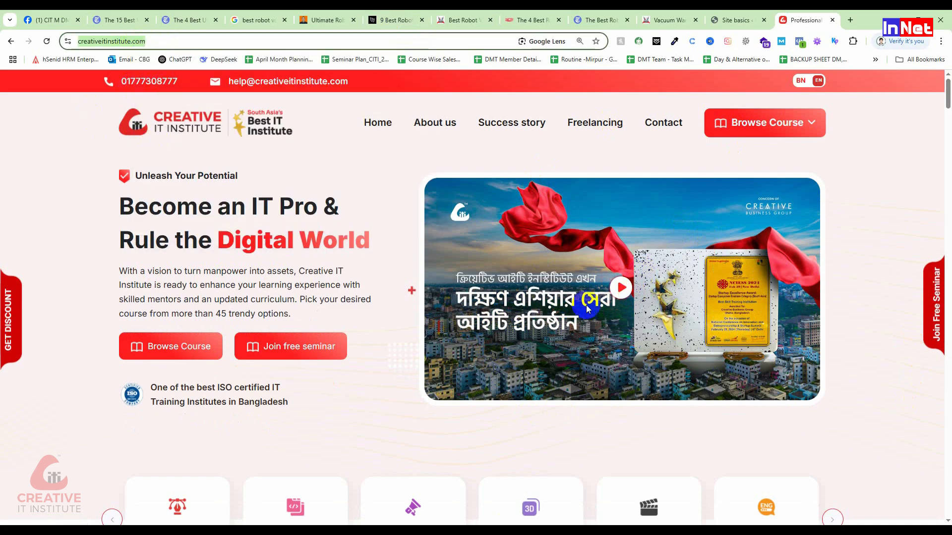
Paste the creativeitinstitute.com link into a new post in the CIT M DM 2507 Facebook group and examine its preview image
left_click(49, 20)
scroll(377, 270, "up", 10)
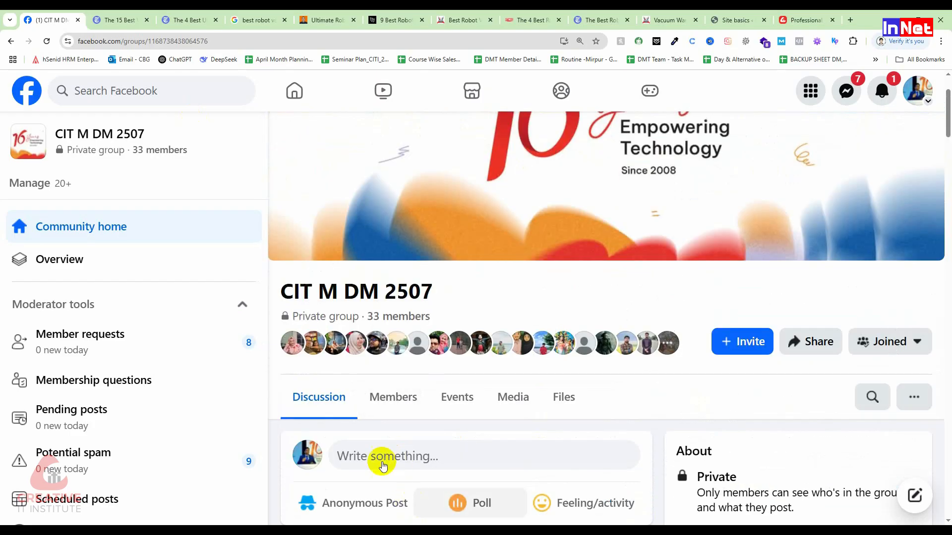
left_click(383, 455)
key("ctrl+v")
key("ctrl+f")
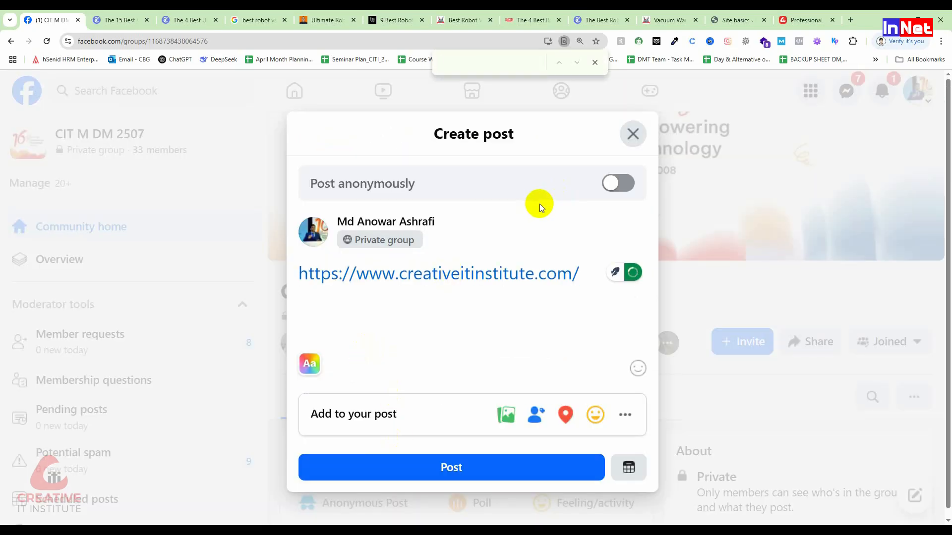
scroll(496, 323, "down", 2)
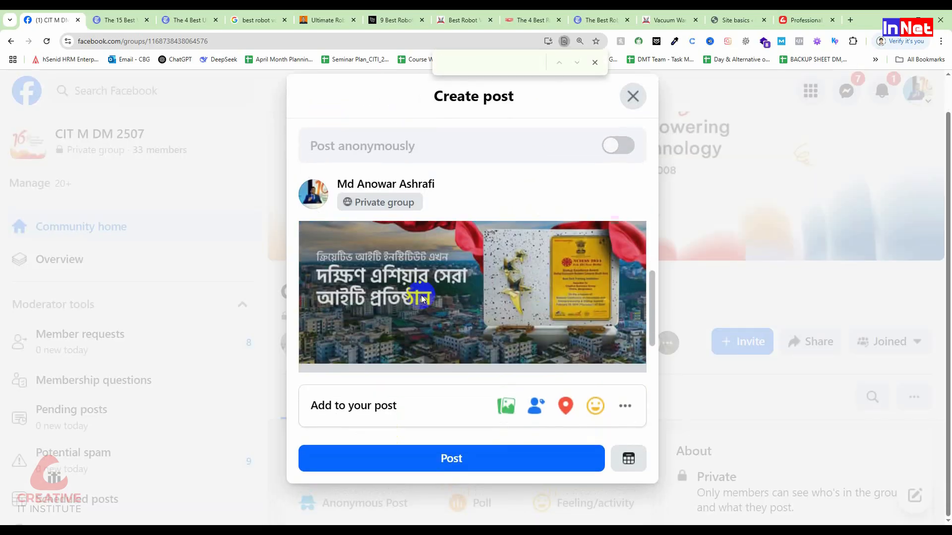
scroll(567, 287, "up", 2)
scroll(476, 268, "down", 1)
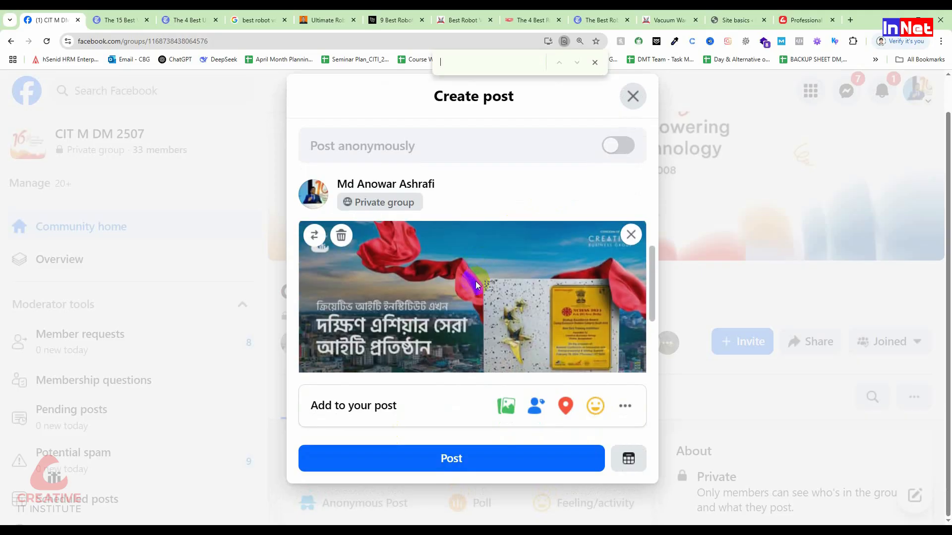
scroll(475, 281, "down", 1)
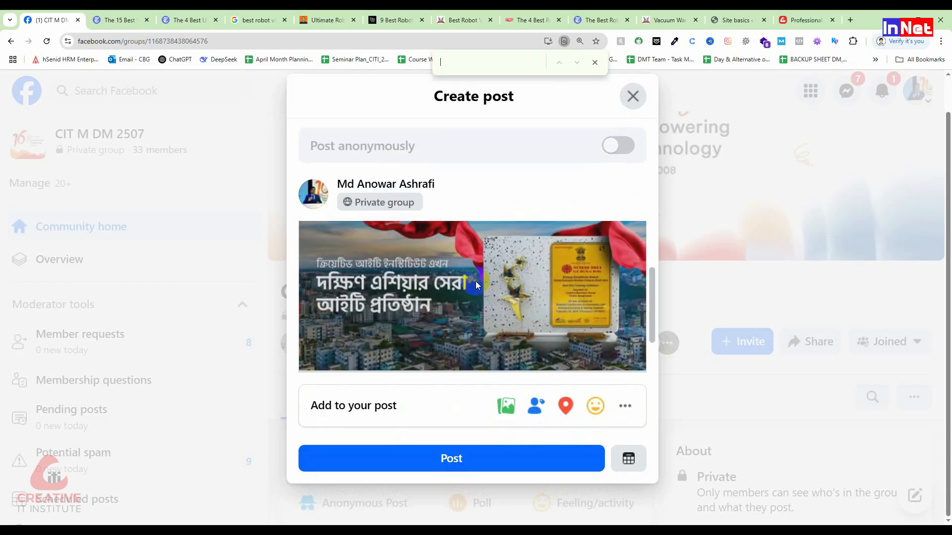
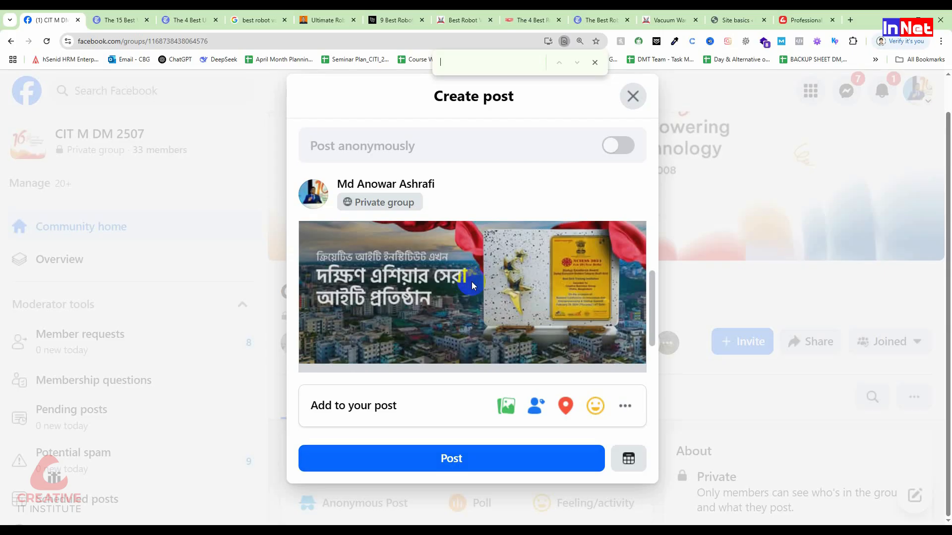
Remove the creativeitinstitute.com link and its preview from the Facebook group draft and close the post without publishing
scroll(505, 221, "up", 4)
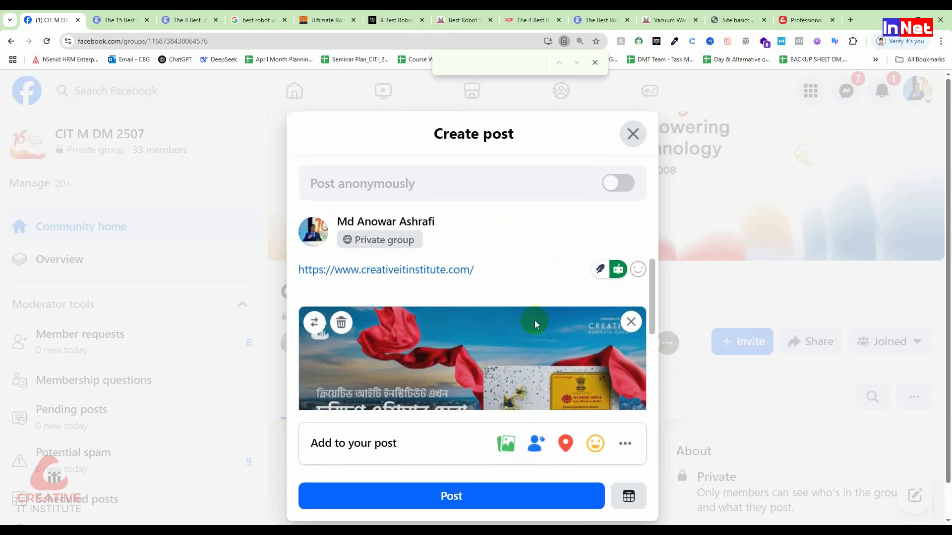
left_click(639, 323)
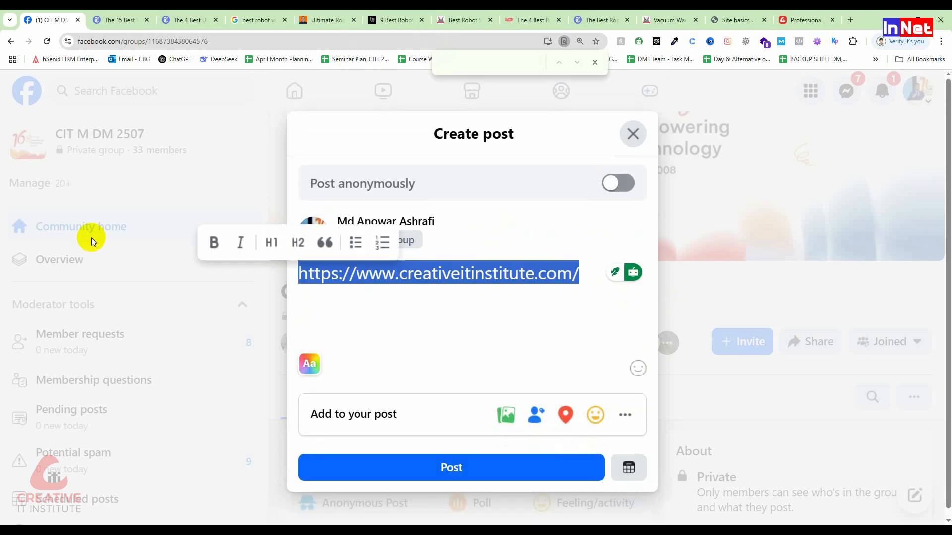
left_click_drag(579, 273, 91, 238)
key("BackSpace")
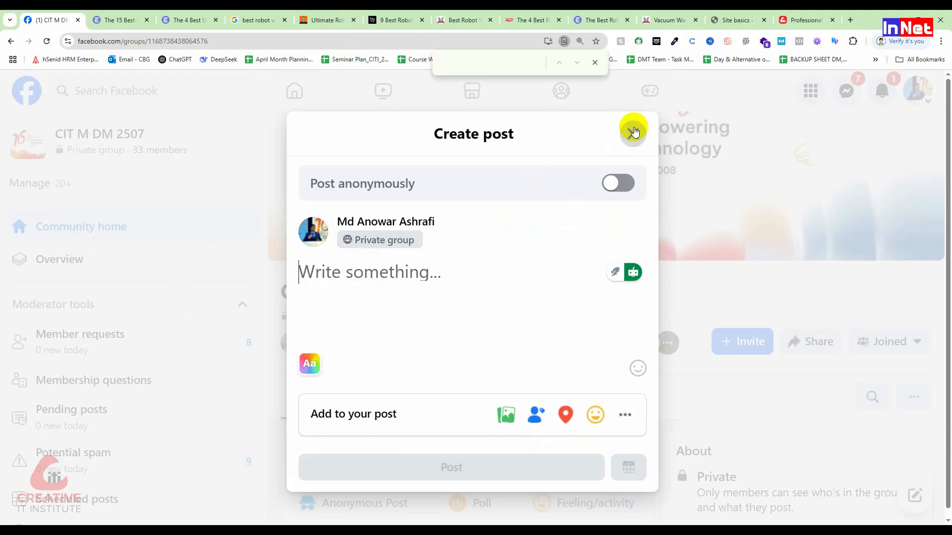
left_click(632, 133)
Return to the Yoast SEO site basics, set banner1742028562.jpg as the site image, and save the changes
left_click(823, 15)
left_click(737, 21)
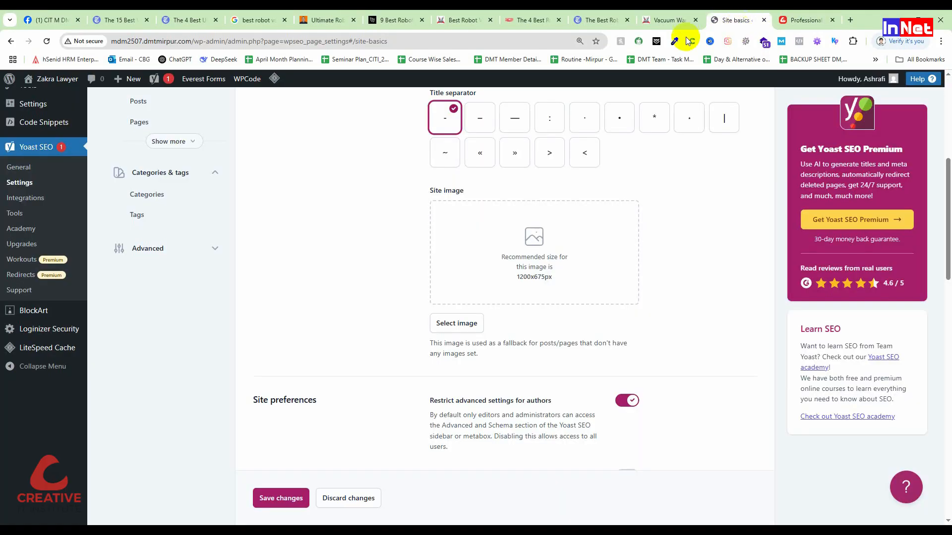
left_click(564, 289)
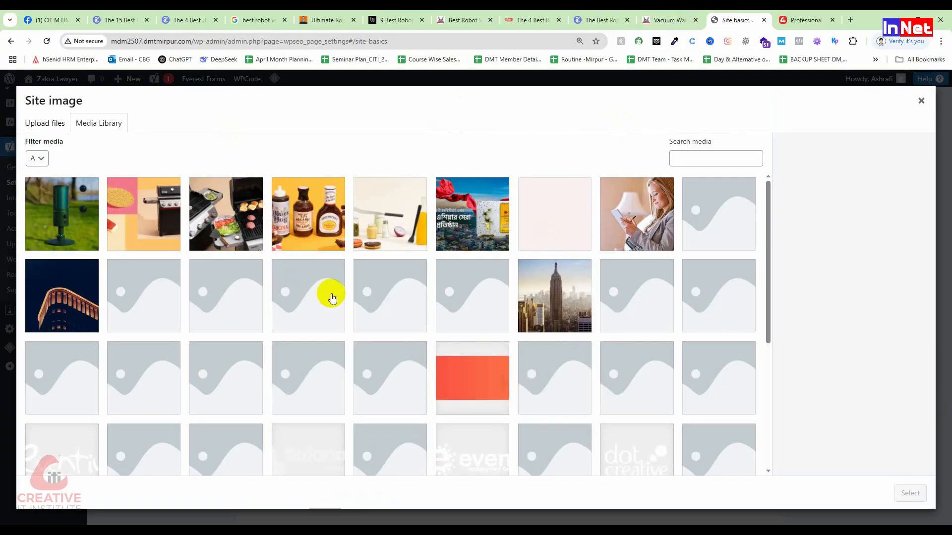
left_click(460, 229)
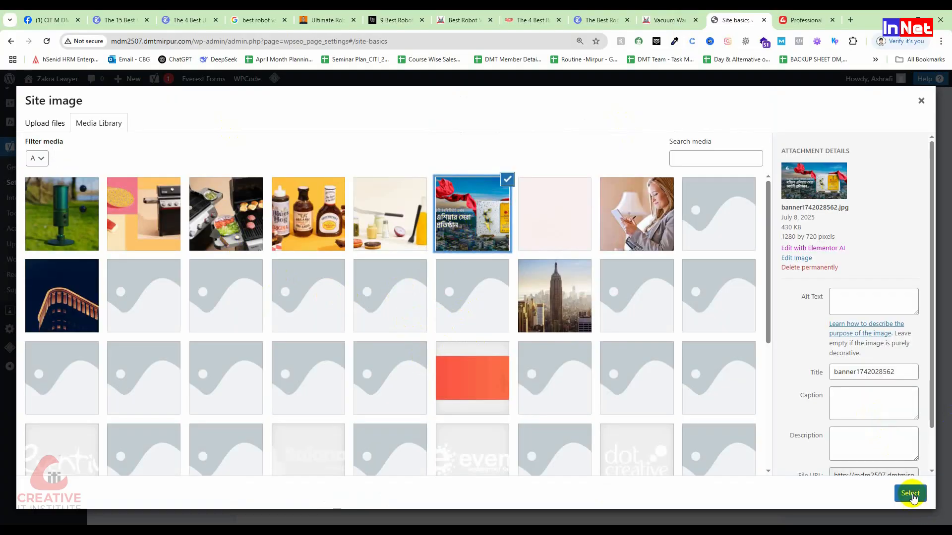
left_click(910, 494)
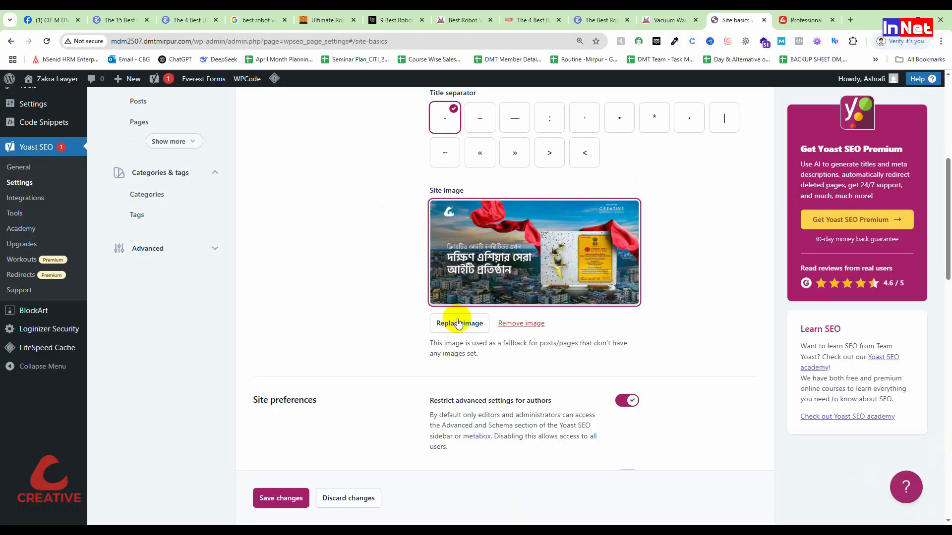
scroll(550, 308, "down", 3)
scroll(552, 285, "down", 4)
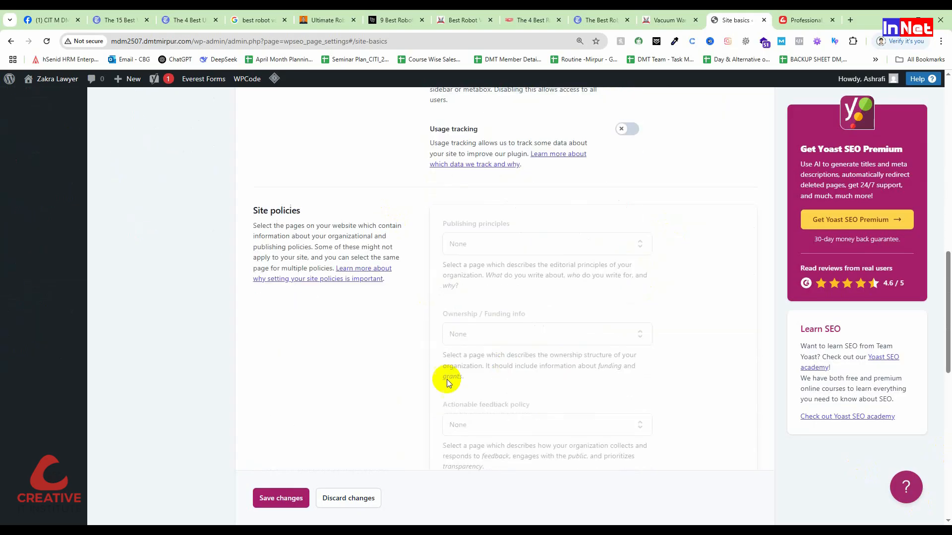
left_click(287, 498)
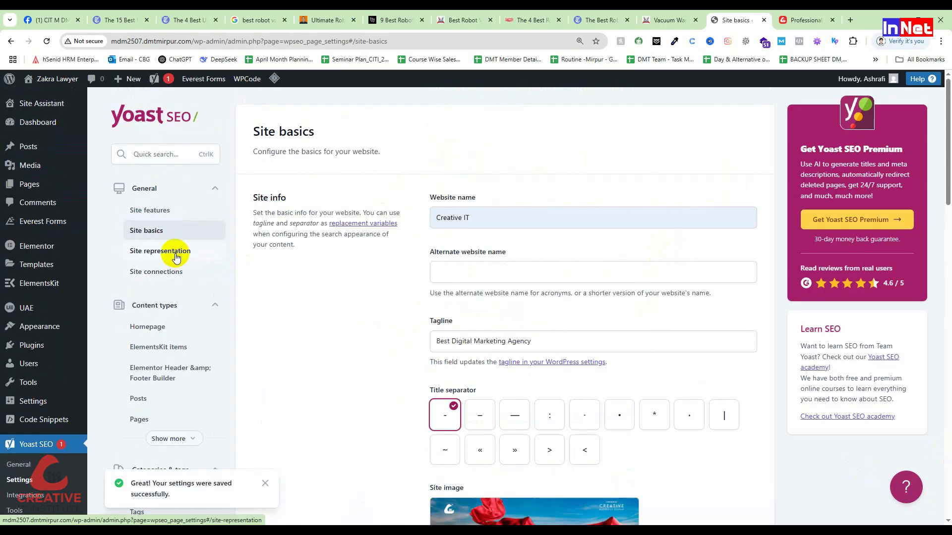
Open the Yoast site representation settings and autofill the organization name and alternate organization name with DMT Mirpur
left_click(174, 251)
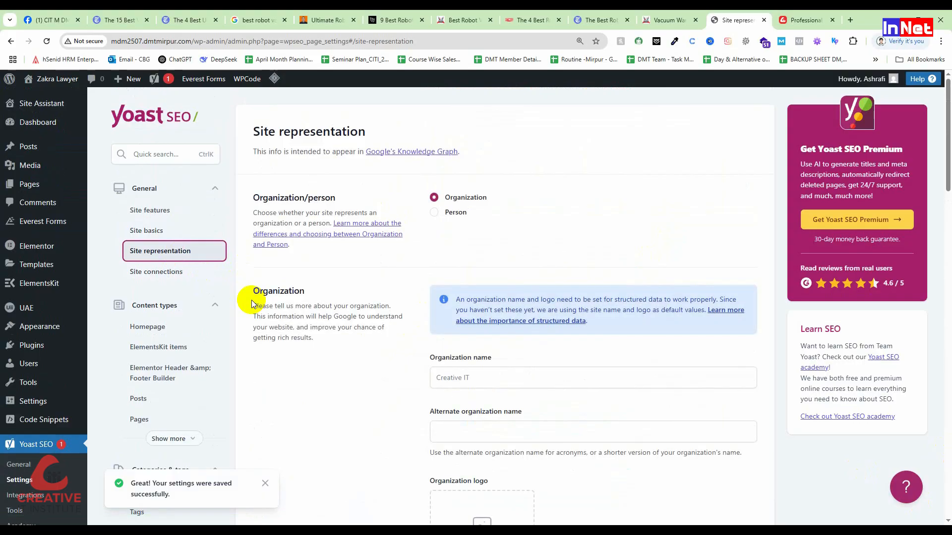
left_click_drag(254, 196, 402, 210)
left_click(404, 207)
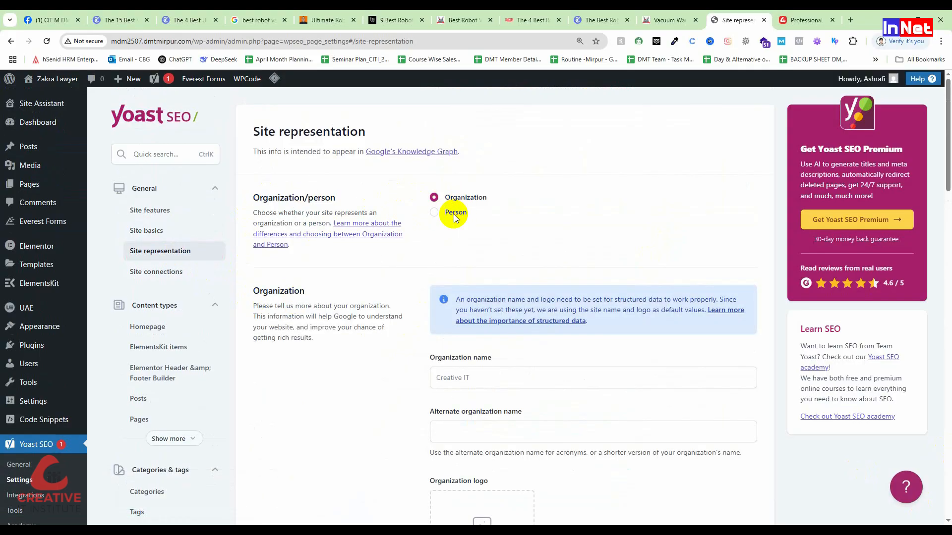
scroll(454, 221, "down", 3)
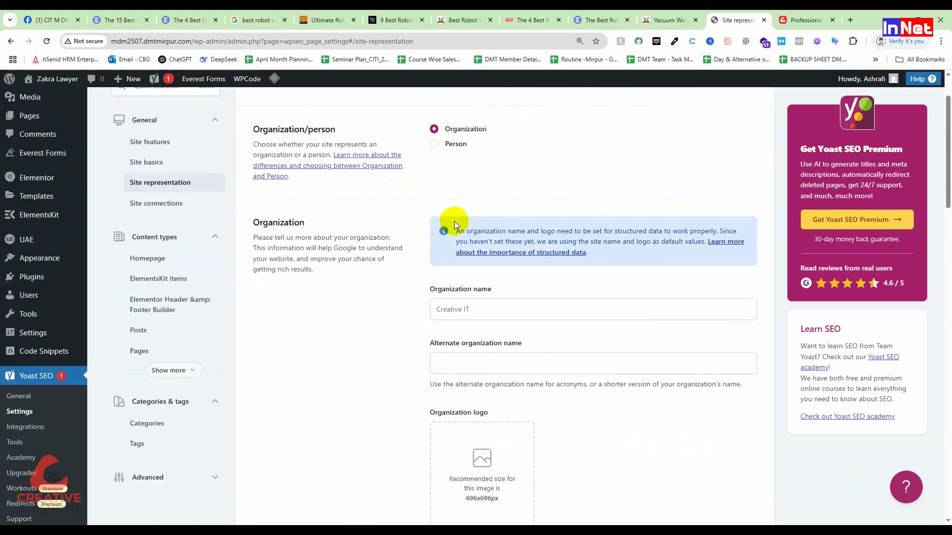
left_click(471, 229)
left_click(512, 258)
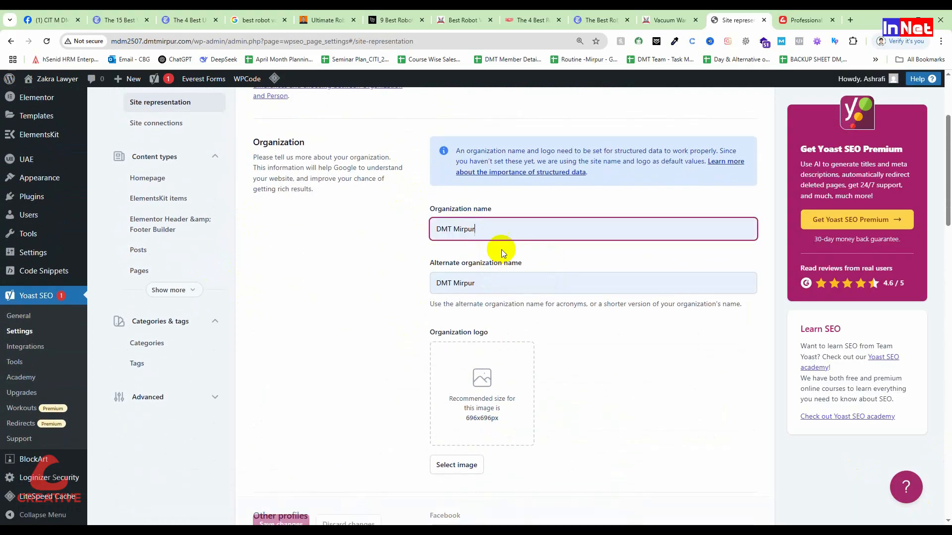
Replace the organization name with Creative IT and check the alternate organization name
left_click_drag(439, 229, 476, 229)
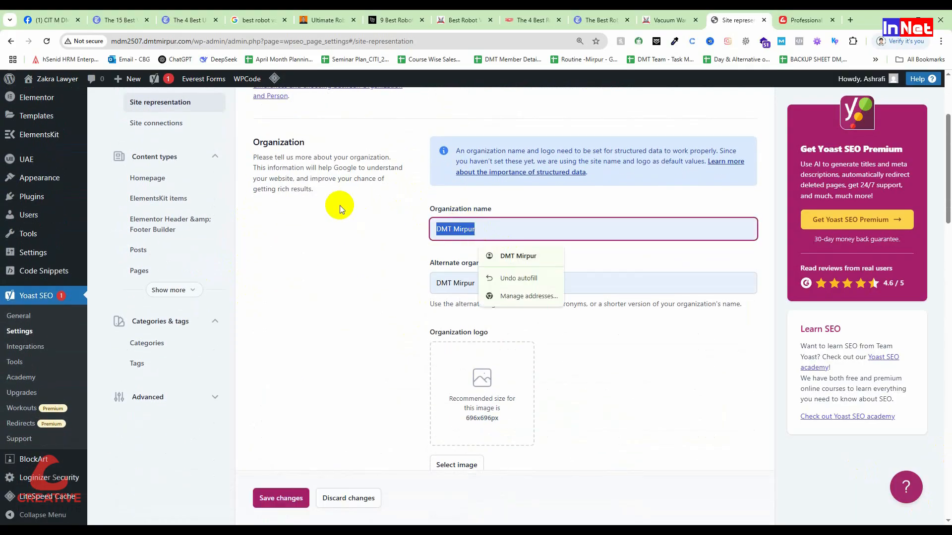
type("Creative")
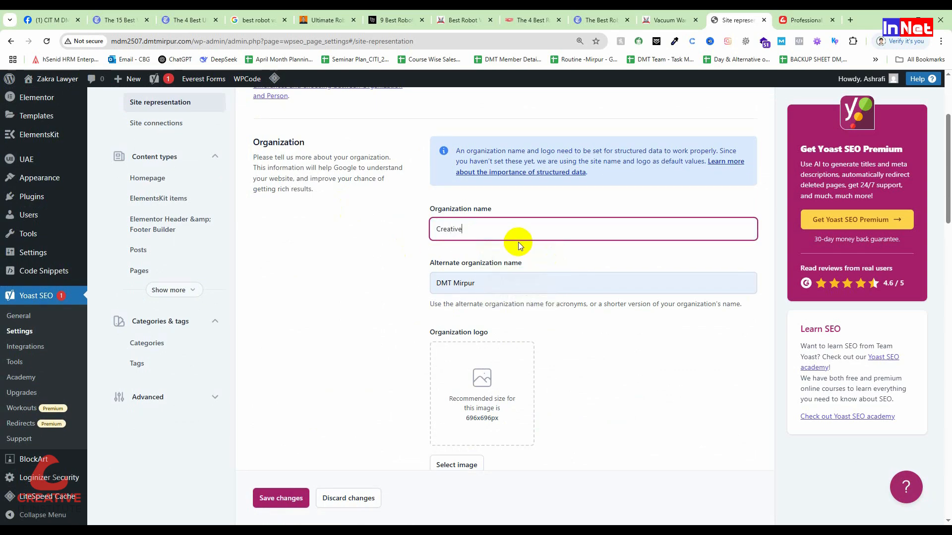
type(" IT")
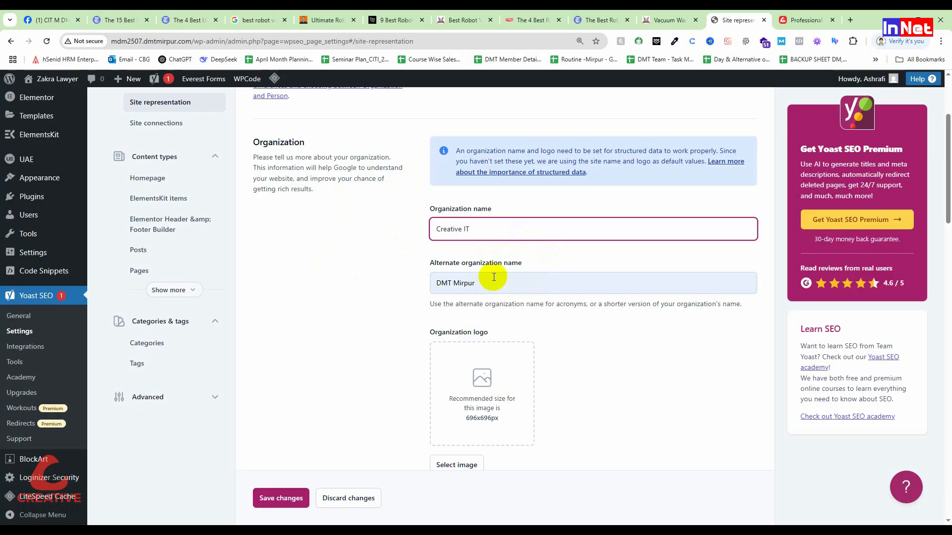
left_click_drag(483, 283, 339, 287)
left_click(584, 436)
scroll(536, 410, "down", 2)
left_click(486, 296)
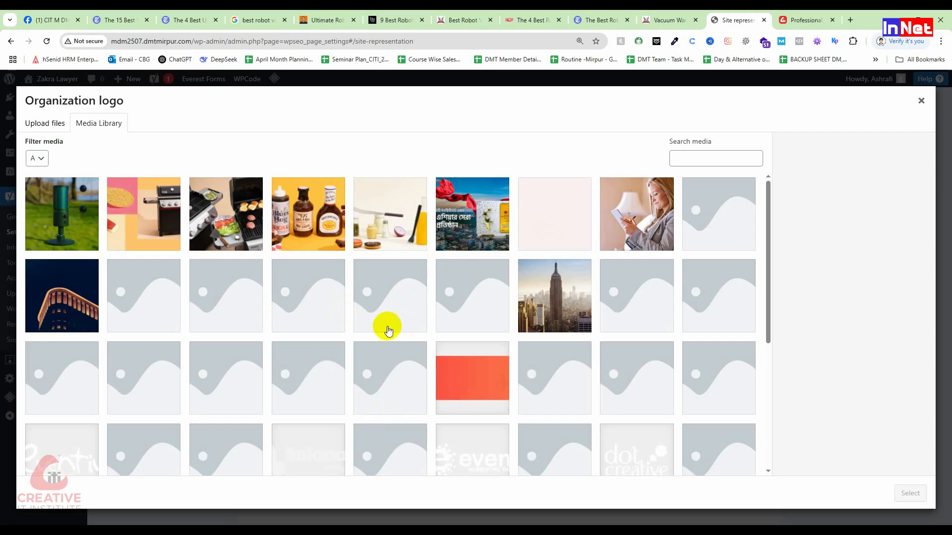
scroll(397, 347, "down", 4)
left_click(227, 421)
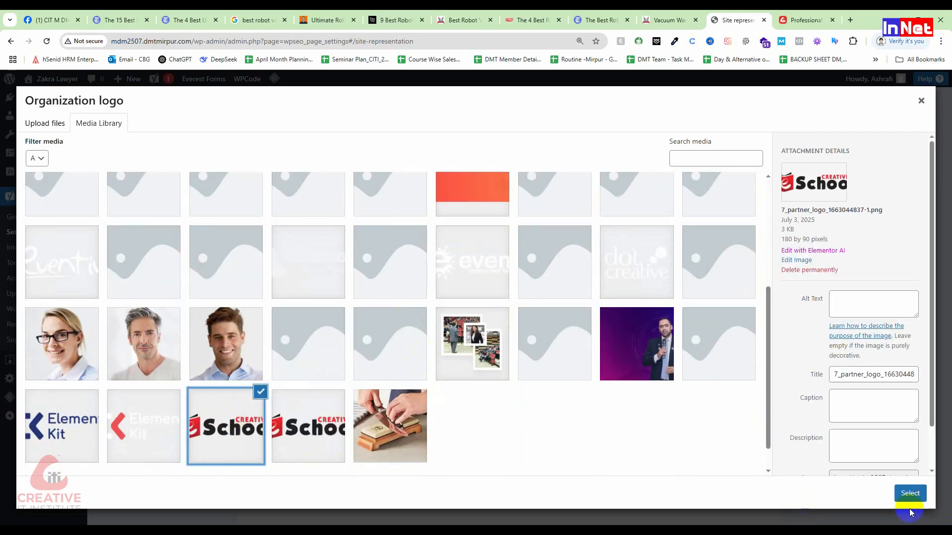
left_click(909, 493)
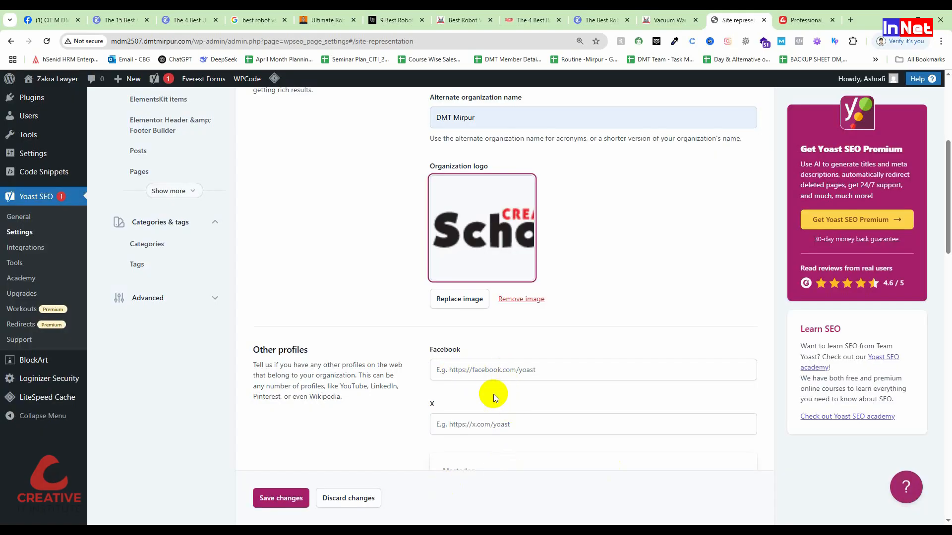
View the Facebook and X profile fields, leave them empty, and save the site representation settings
scroll(491, 386, "down", 1)
left_click(474, 322)
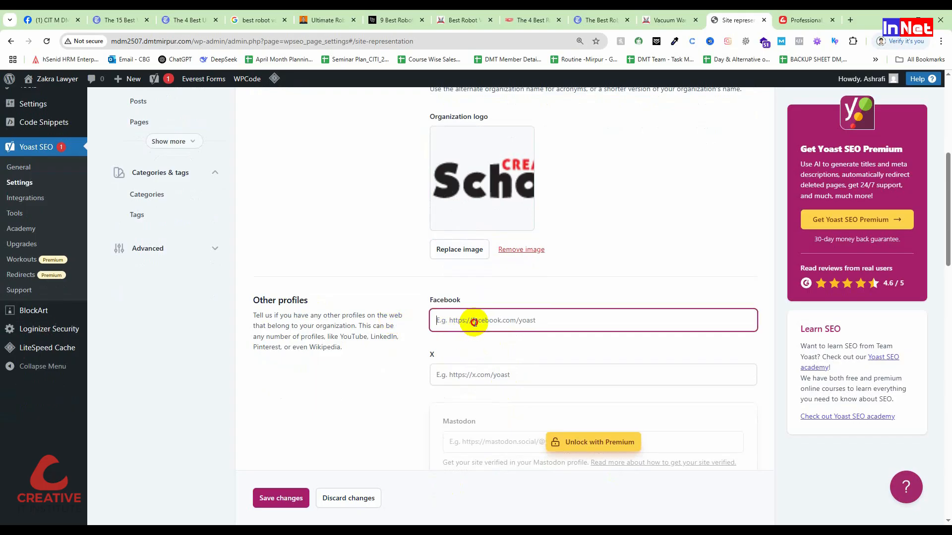
left_click(477, 370)
left_click(280, 499)
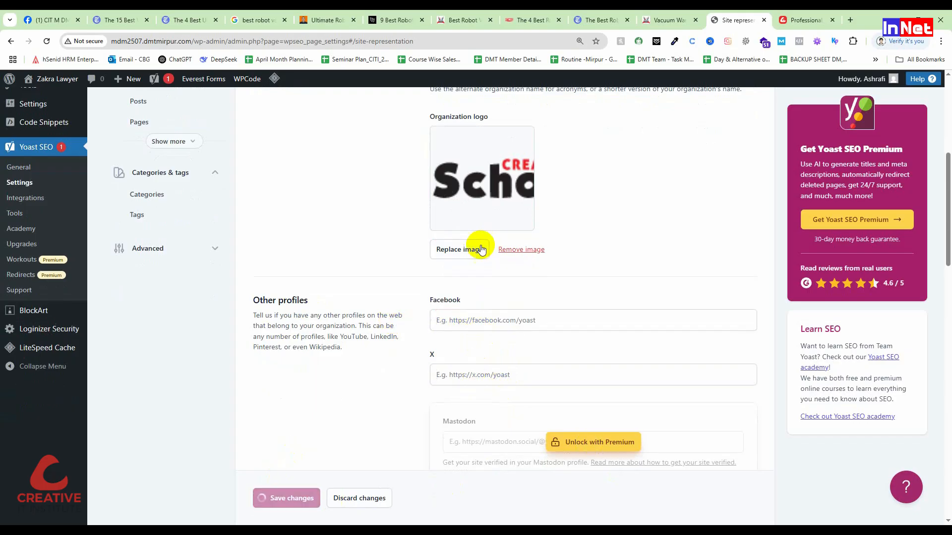
scroll(495, 398, "up", 5)
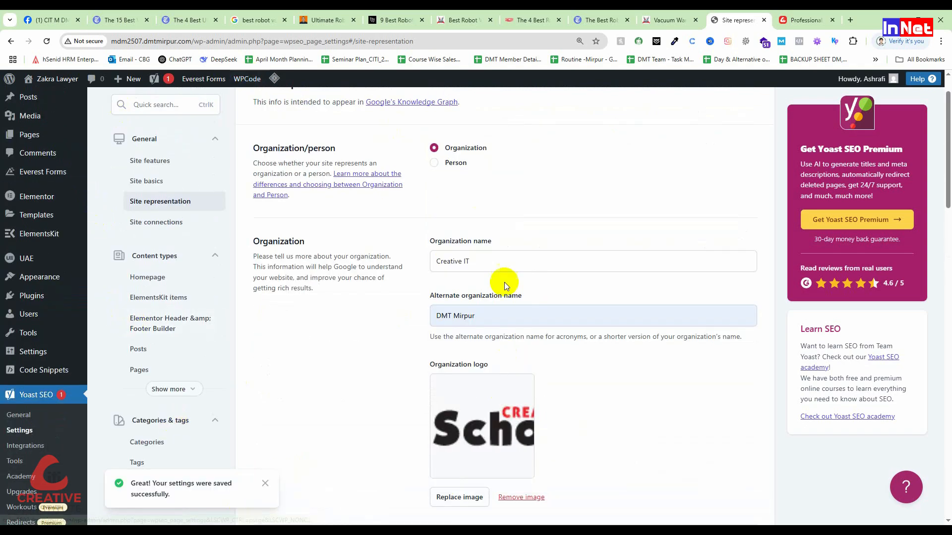
Start a new WordPress post on the site
mouse_move(86, 338)
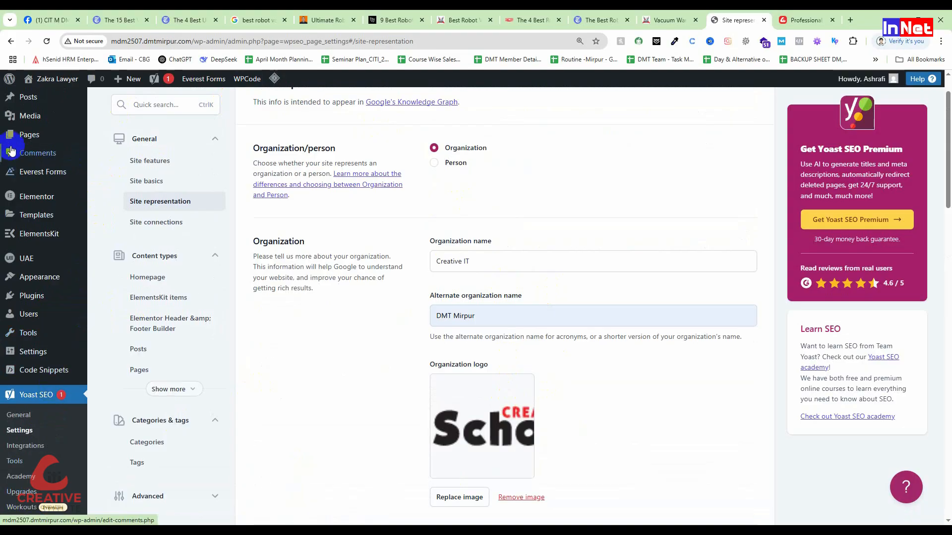
scroll(42, 169, "up", 1)
scroll(42, 169, "up", 1)
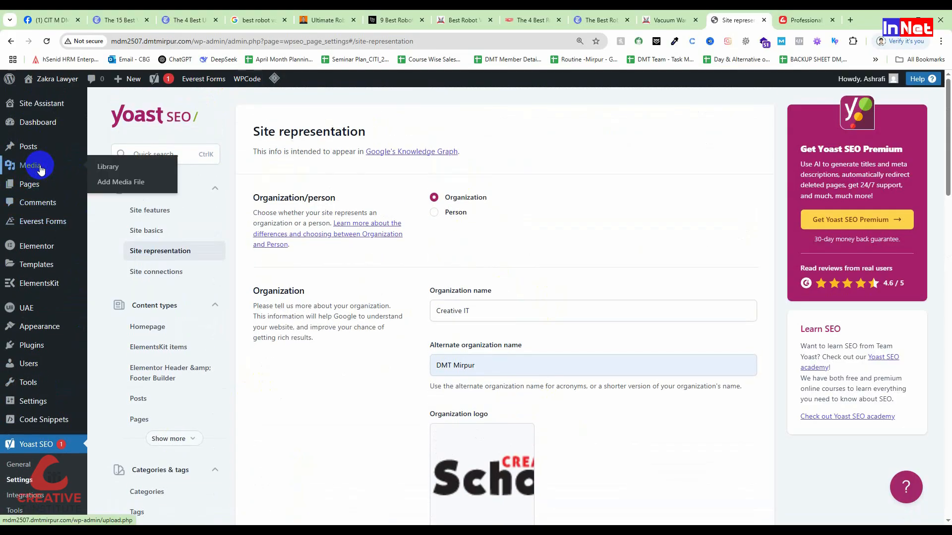
left_click(46, 152)
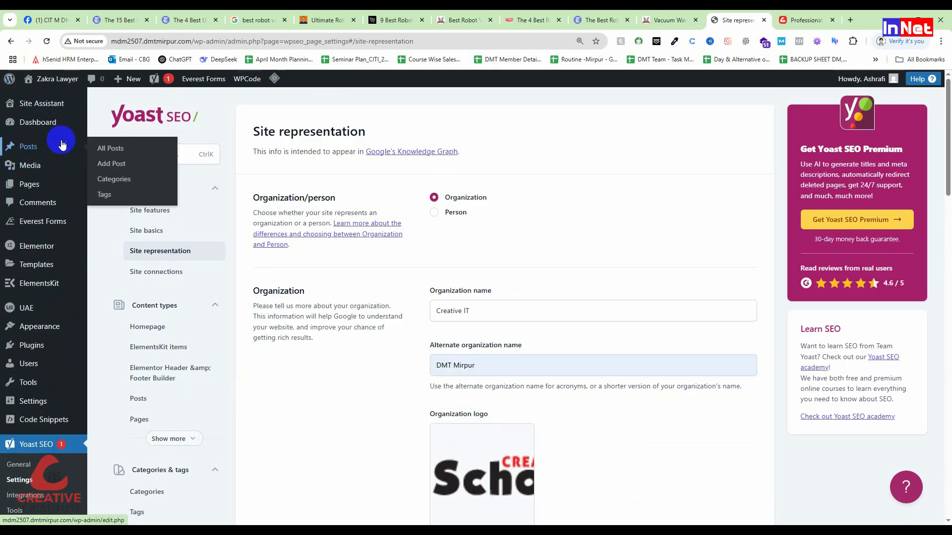
left_click(119, 165)
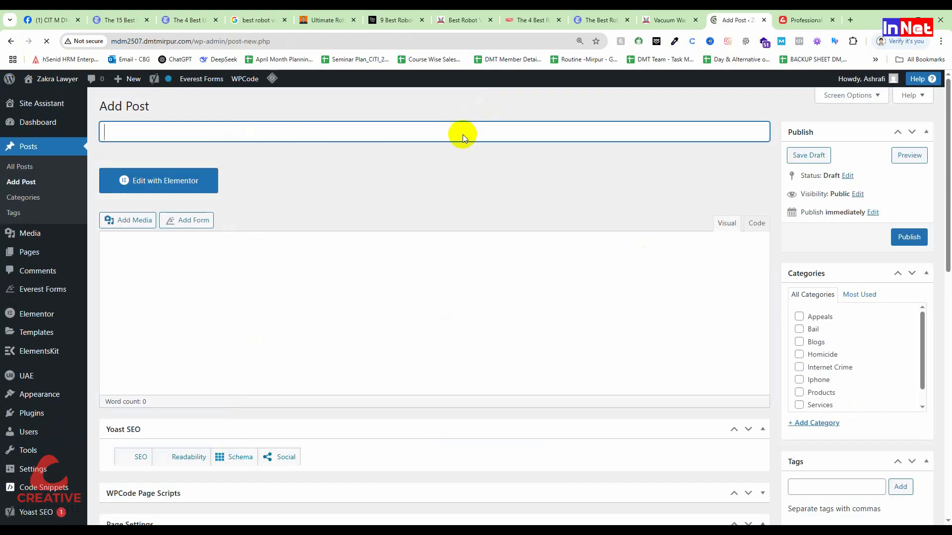
Open Gmail in a new browser tab and sign in with the first listed Google account
left_click(849, 20)
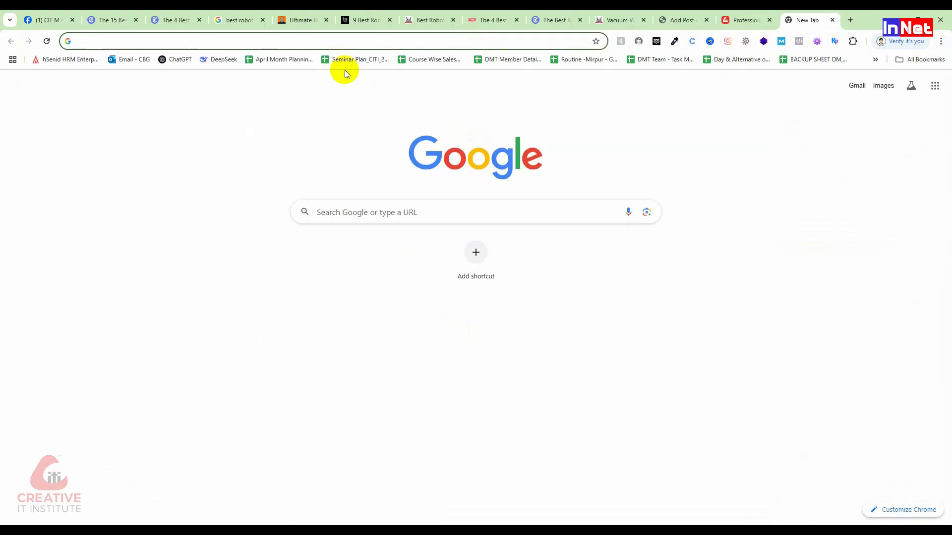
type("gma")
key("Return")
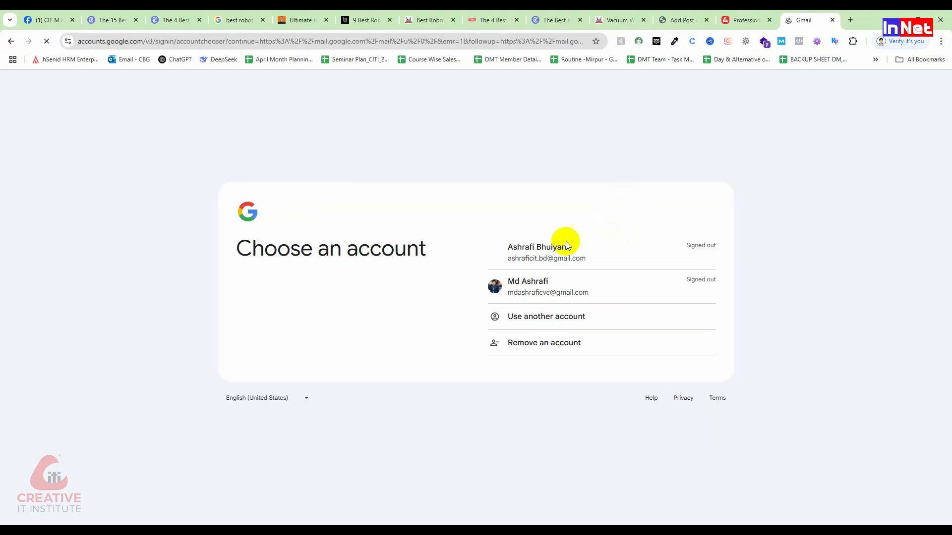
left_click(548, 256)
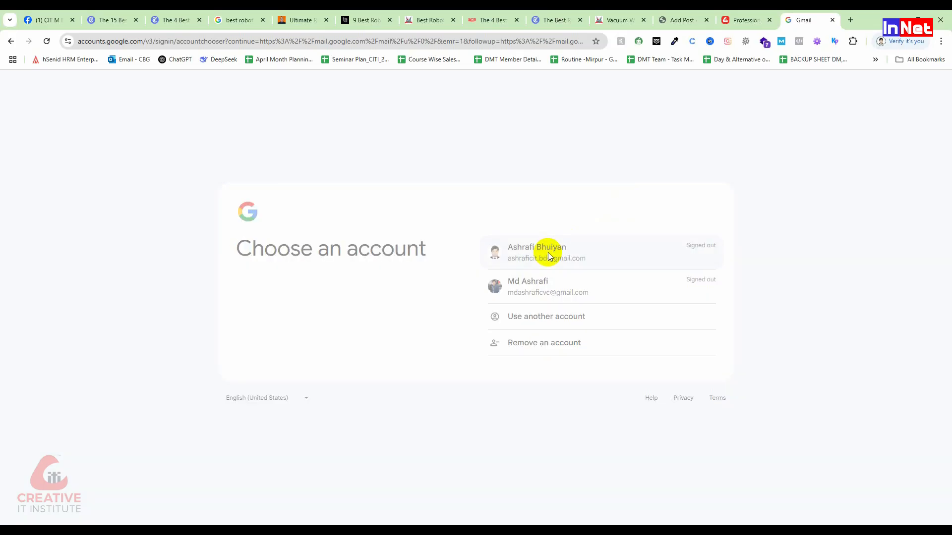
left_click(697, 350)
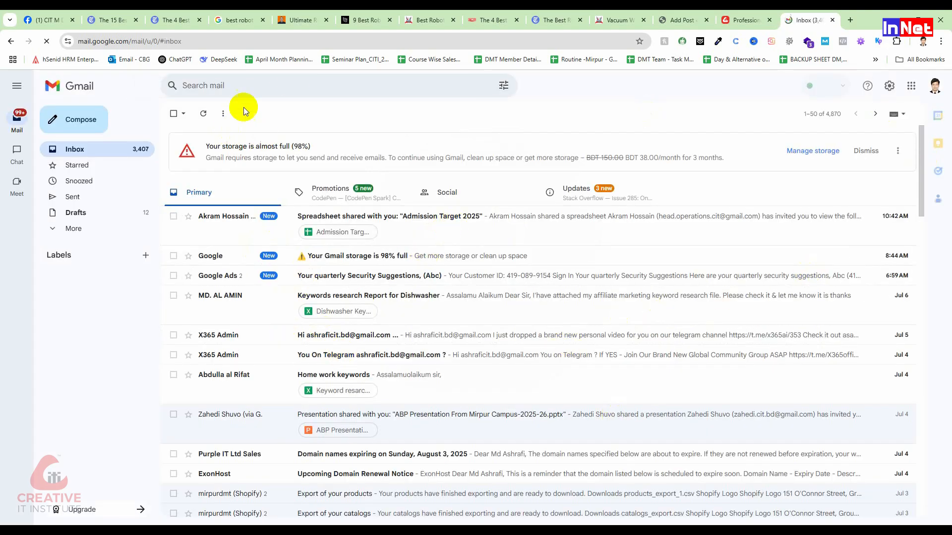
Search the mailbox for "content" and look through the matching e-mails for a content-writing article
left_click(243, 81)
type("content")
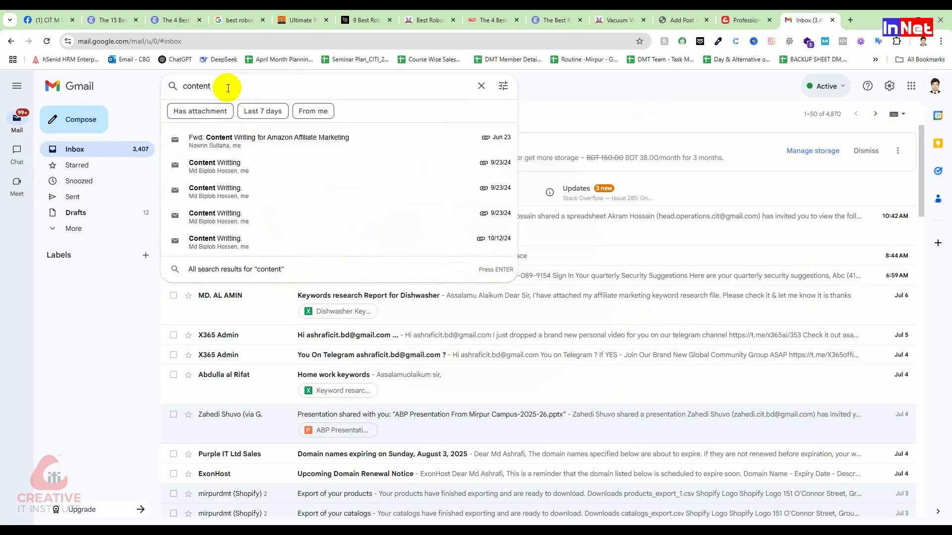
key("Return")
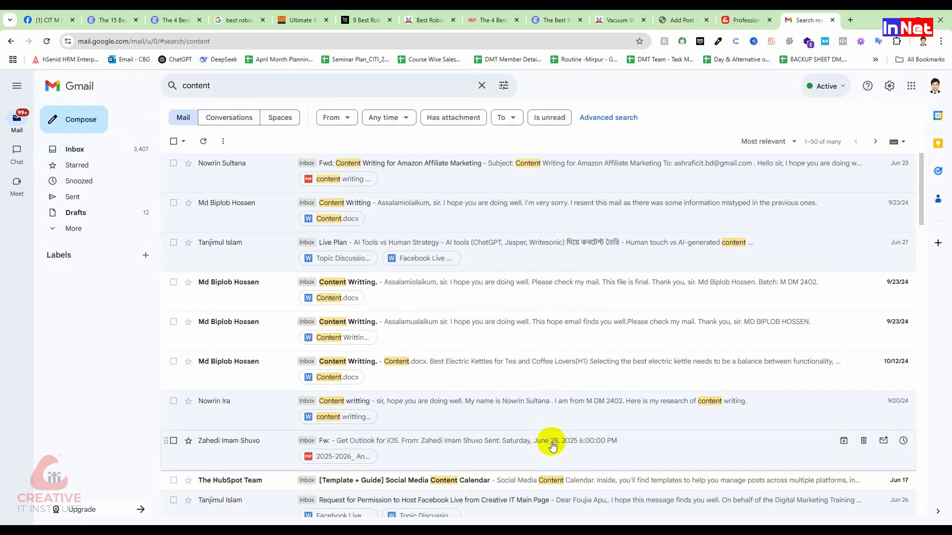
scroll(446, 301, "down", 3)
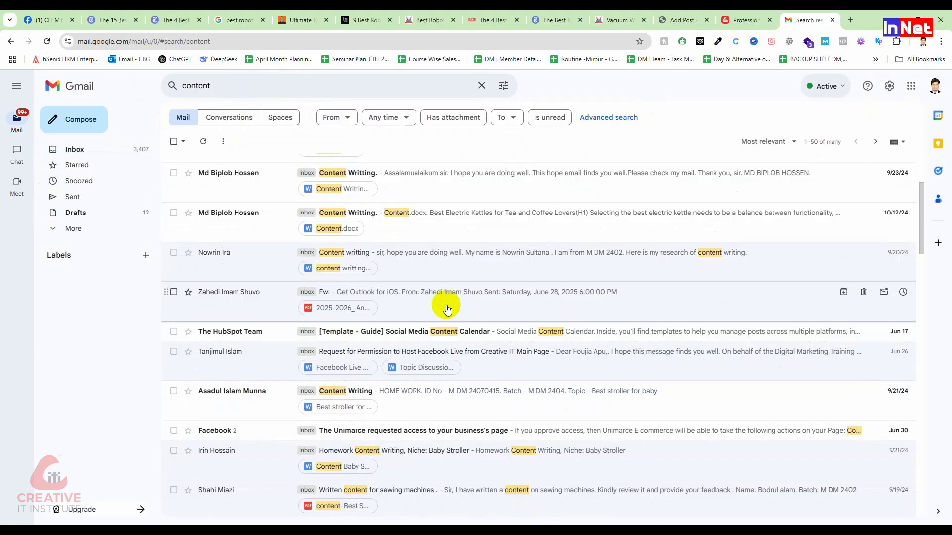
scroll(448, 310, "down", 1)
scroll(448, 310, "down", 1)
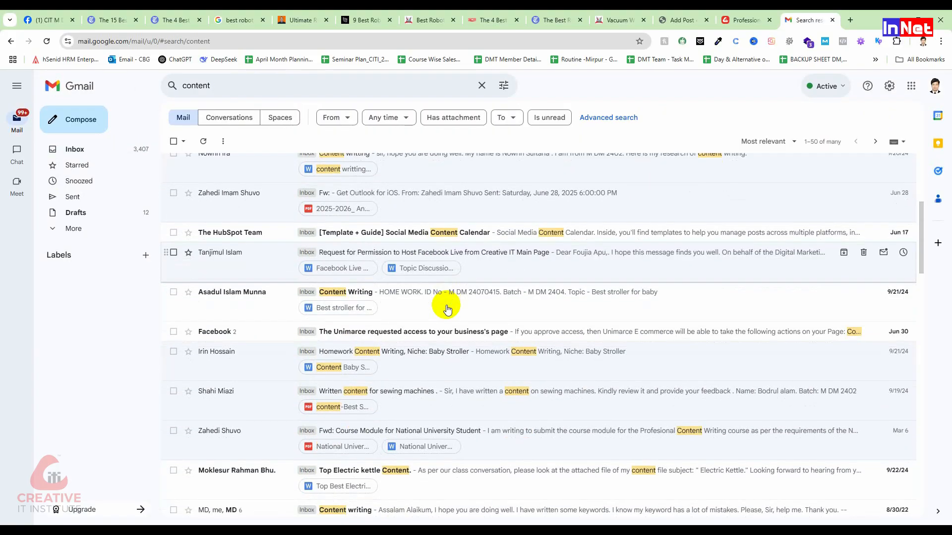
scroll(446, 309, "up", 1)
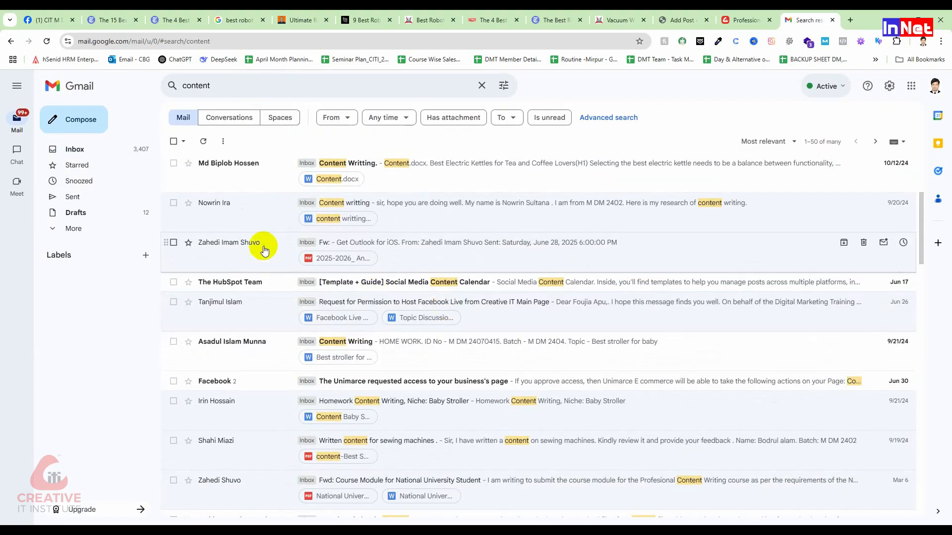
Preview the content writting(NS).docx attachment in the "Content writting" e-mail, download it, and close the preview
left_click(414, 216)
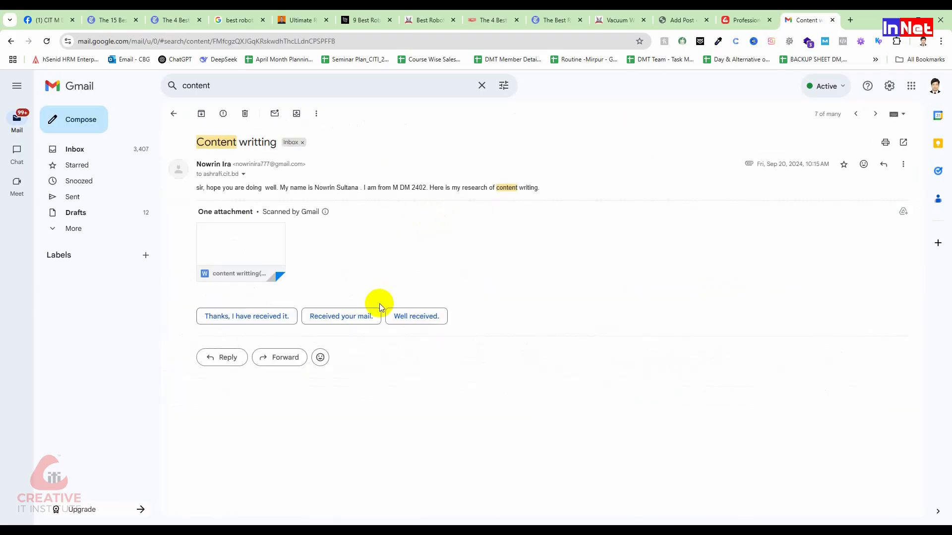
left_click(272, 245)
scroll(511, 247, "down", 15)
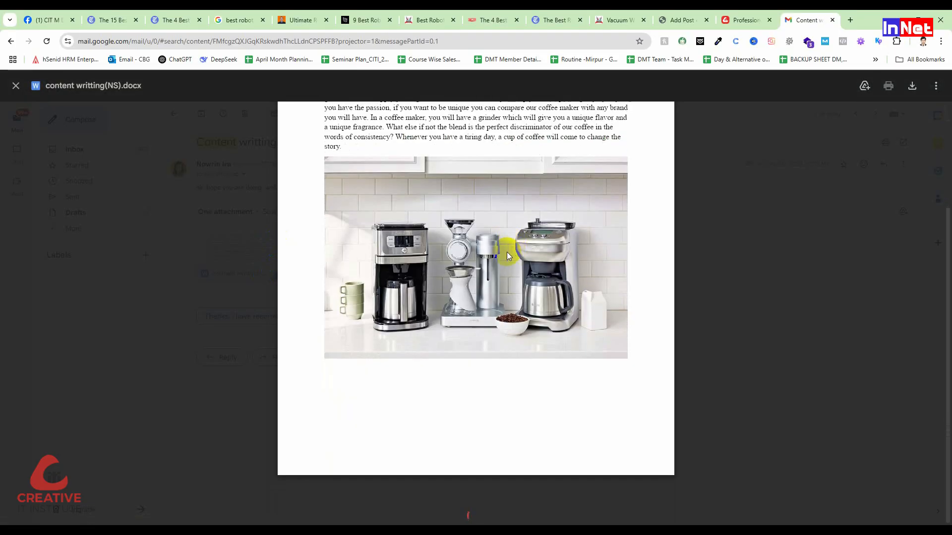
scroll(484, 317, "up", 6)
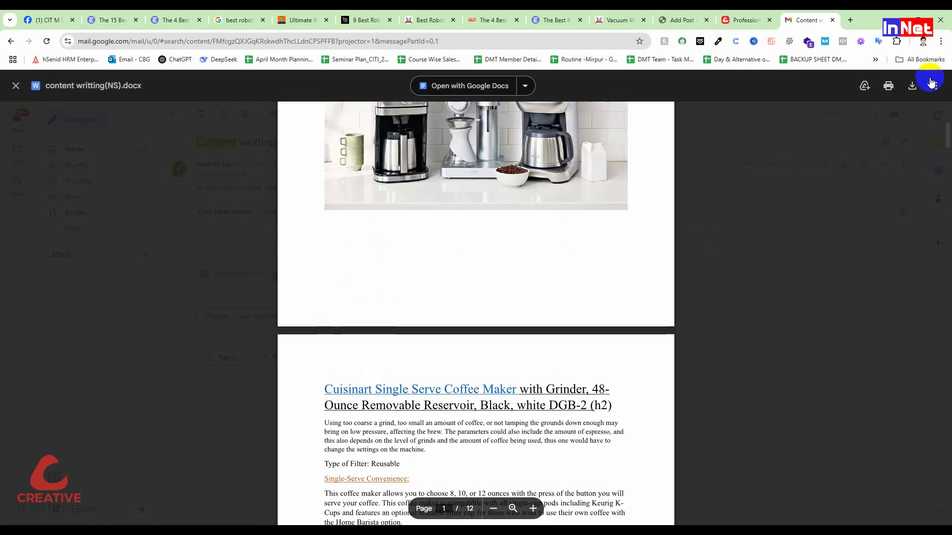
left_click(914, 89)
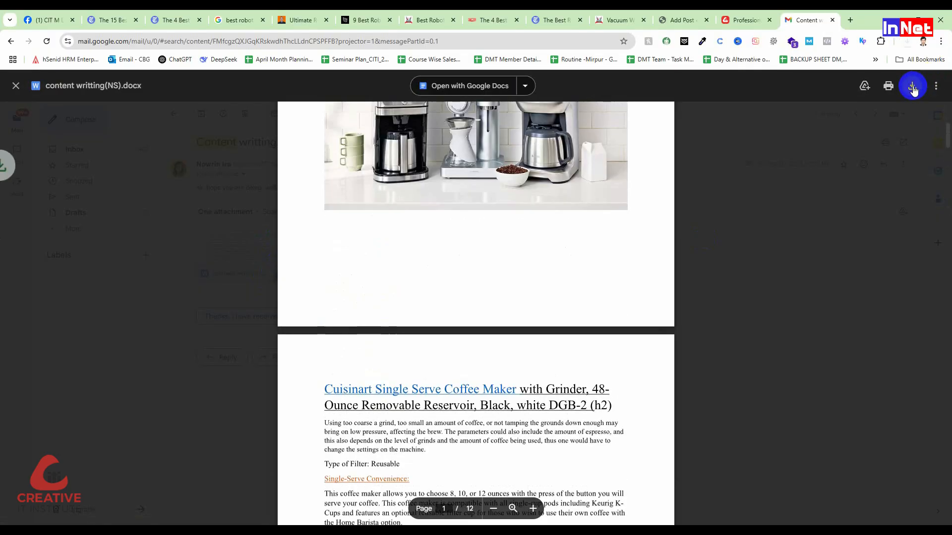
left_click(138, 215)
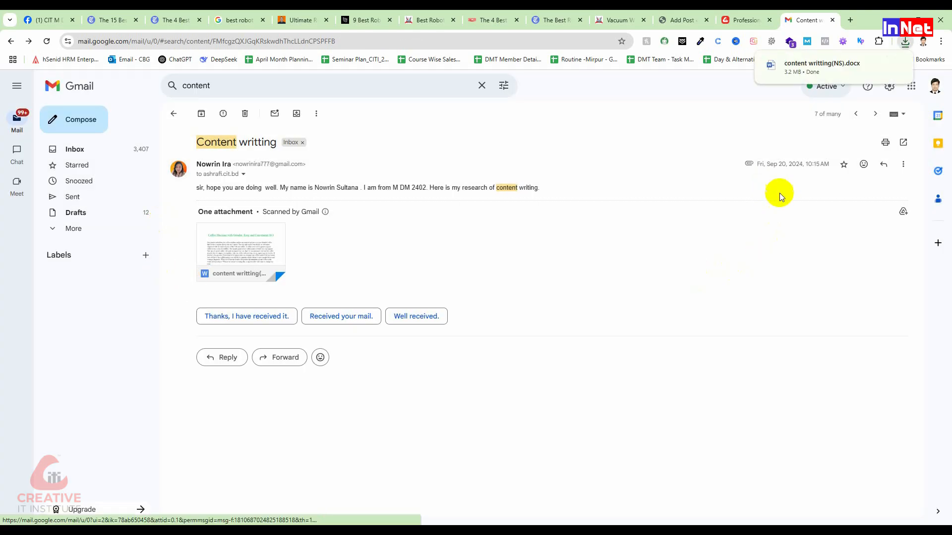
Open the downloaded content writting(NS).docx in Word, enable editing, and maximize its window
left_click(903, 44)
left_click(814, 86)
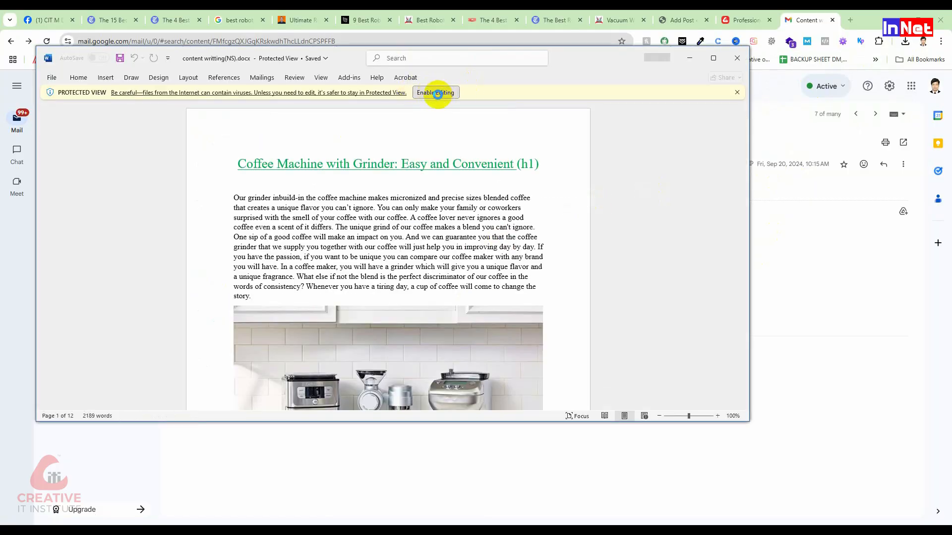
left_click(439, 93)
left_click(713, 58)
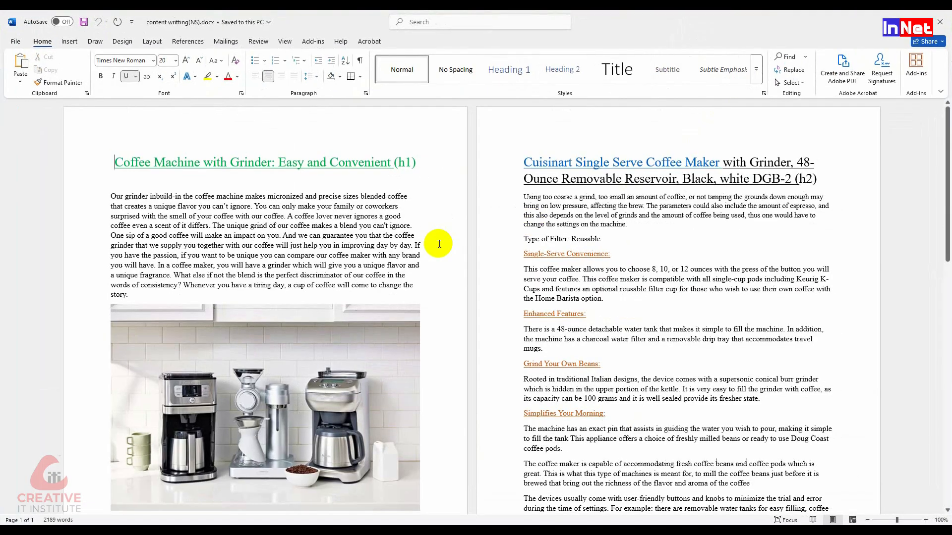
Copy "Coffee Machine with Grinder" from the document's main heading and return to the new WordPress post in the browser
scroll(439, 244, "up", 2)
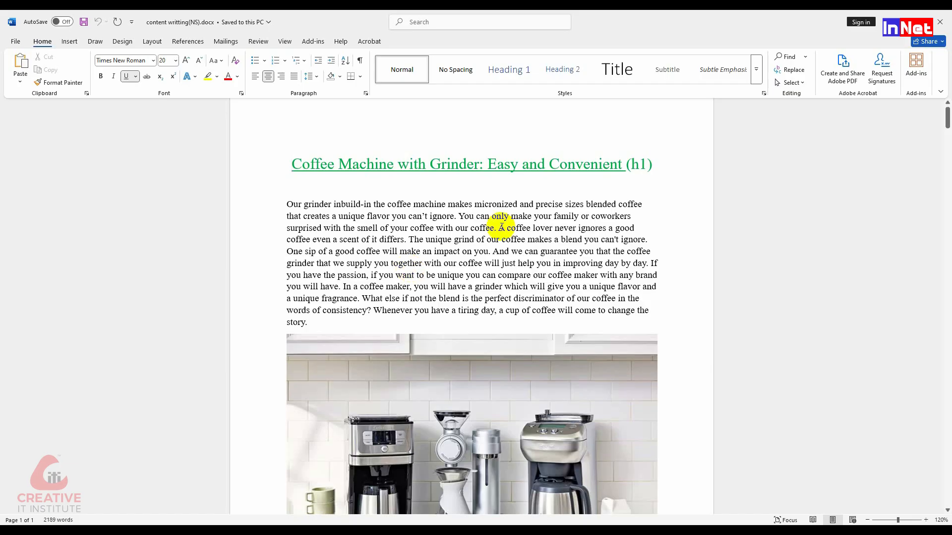
left_click_drag(622, 165, 310, 163)
left_click(444, 251)
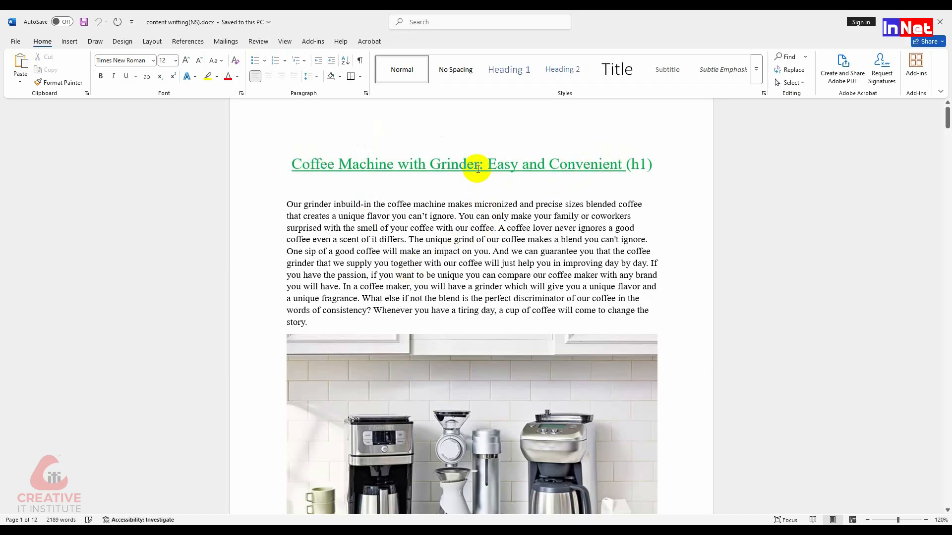
left_click_drag(337, 165, 298, 165)
key("ctrl+c")
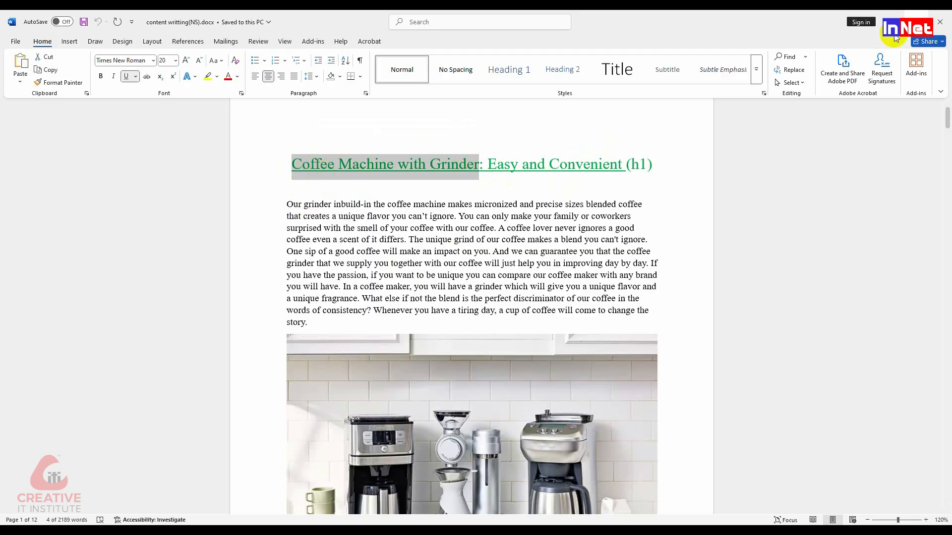
left_click(894, 22)
left_click(725, 20)
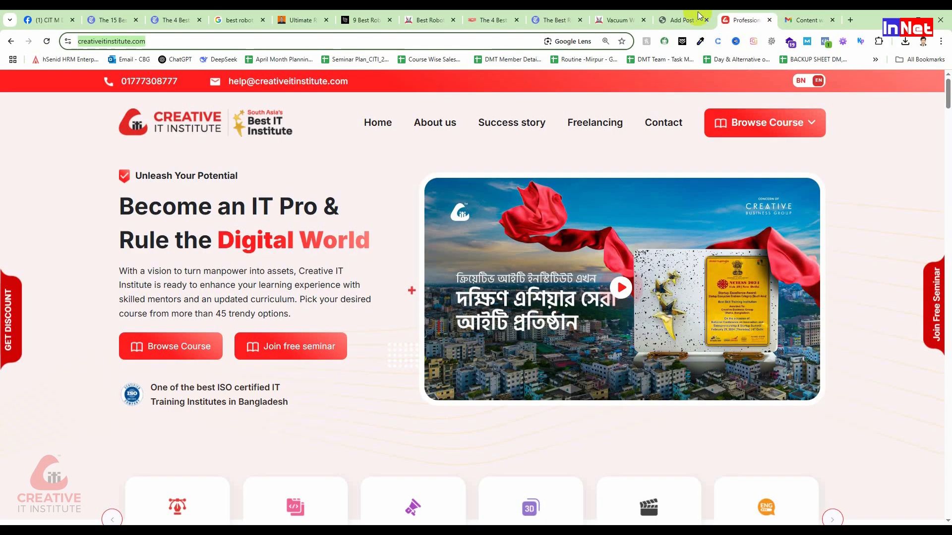
left_click(694, 19)
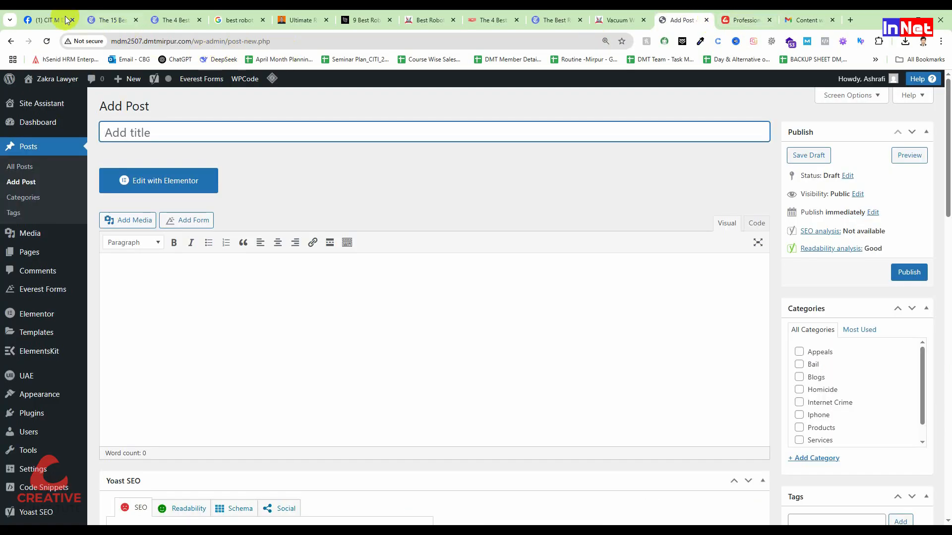
Close the robot vacuum search and article tabs, and paste the copied heading text as the new post's title
left_click(134, 21)
left_click(135, 21)
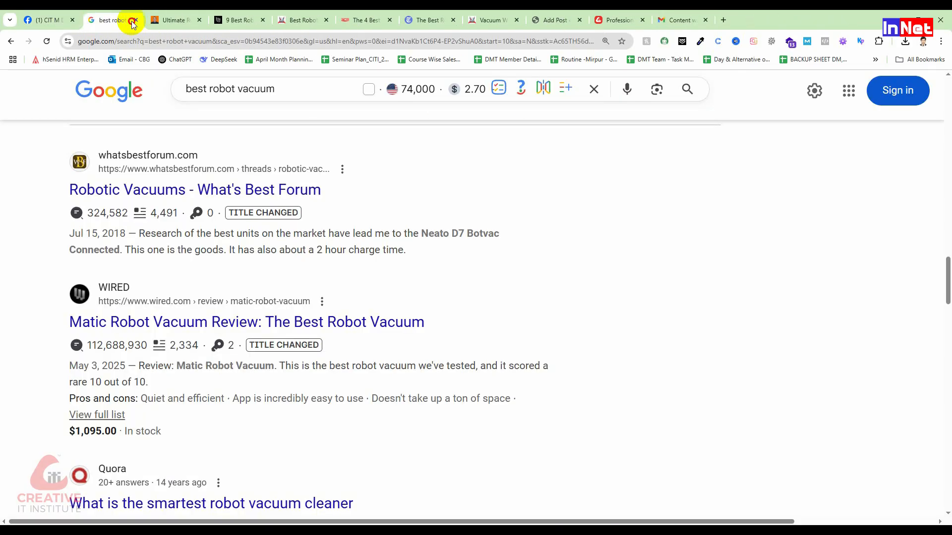
left_click(136, 20)
left_click(136, 21)
left_click(136, 21)
left_click(136, 21)
left_click(136, 21)
left_click(138, 21)
left_click(139, 20)
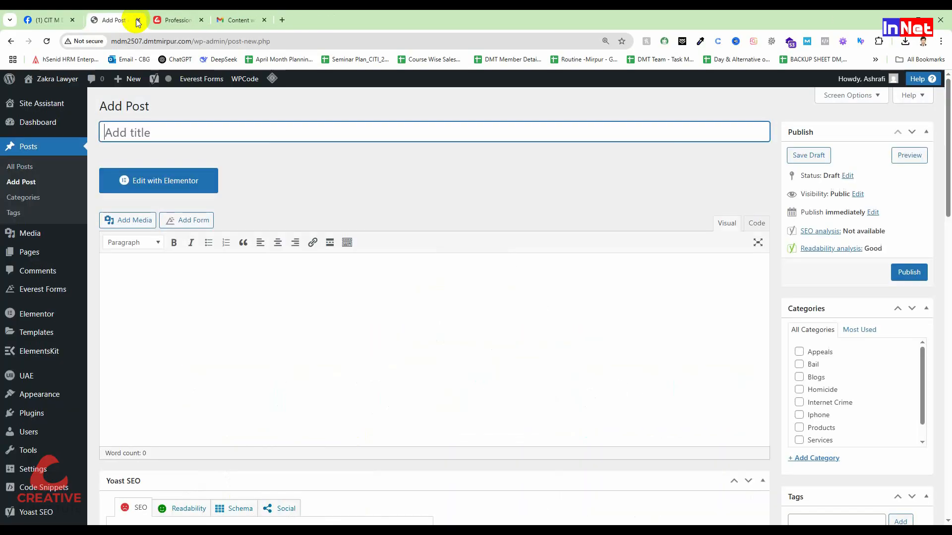
key("ctrl+v")
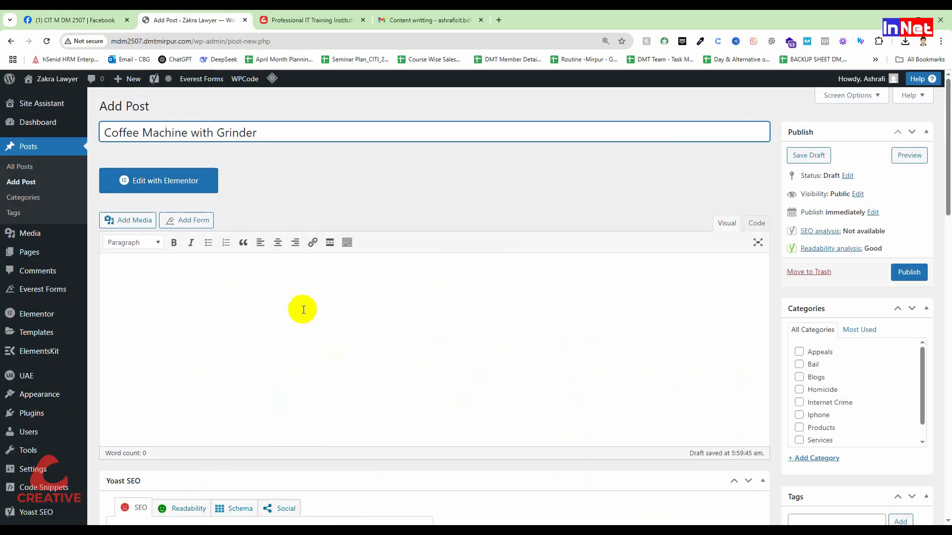
Switch back to the Word document and copy the whole introductory paragraph below the main heading
left_click(278, 288)
left_click(391, 19)
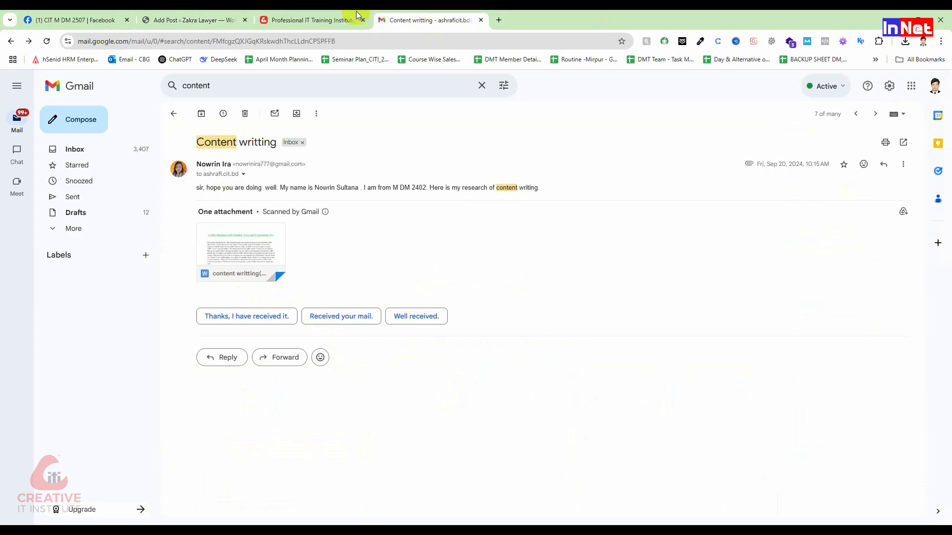
key("alt+Tab")
scroll(435, 333, "down", 2)
triple_click(289, 195)
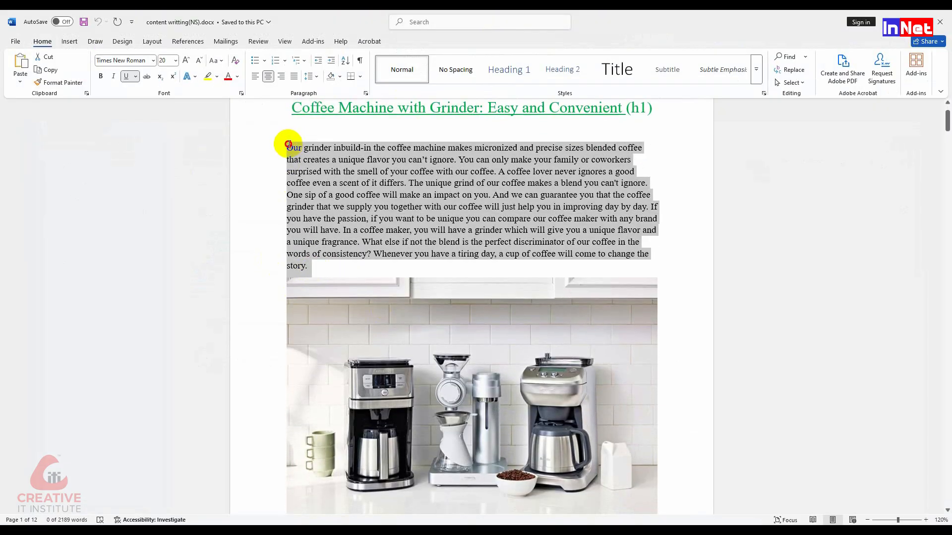
right_click(302, 156)
left_click(333, 193)
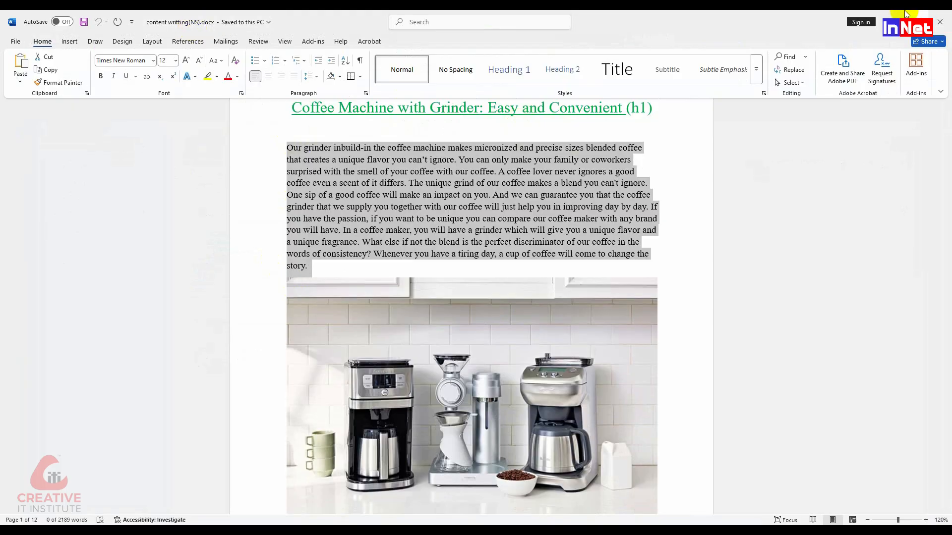
Paste the introductory paragraph into the WordPress post's body and start a new line below it
left_click(893, 34)
left_click(197, 13)
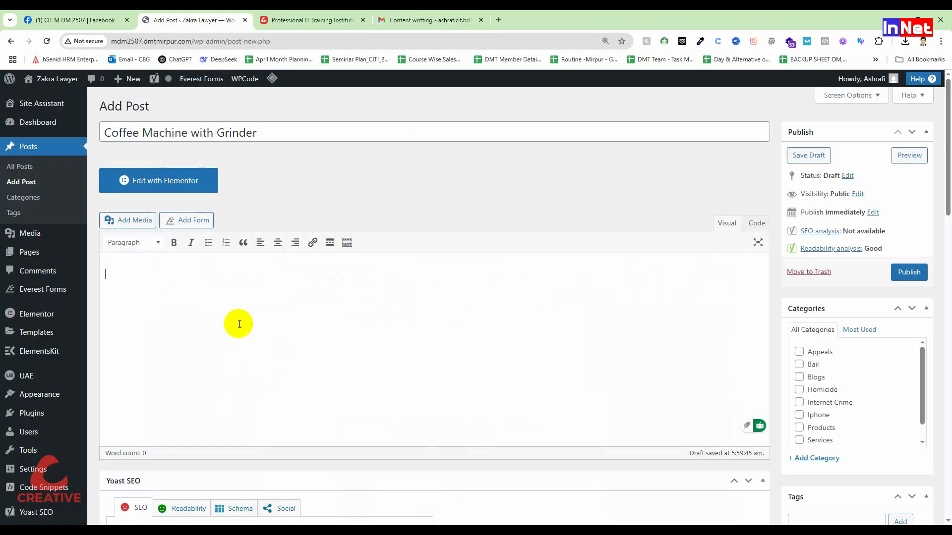
key("ctrl+v")
left_click(105, 274)
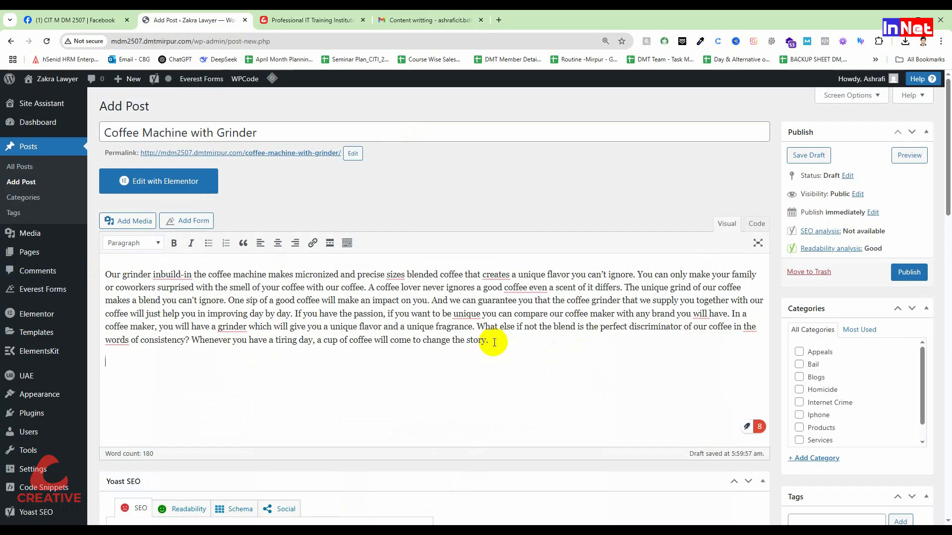
left_click(494, 342)
key("Return")
Close the Gmail tab, and copy the rest of the article below the coffee machine photo from the Word document
left_click(449, 21)
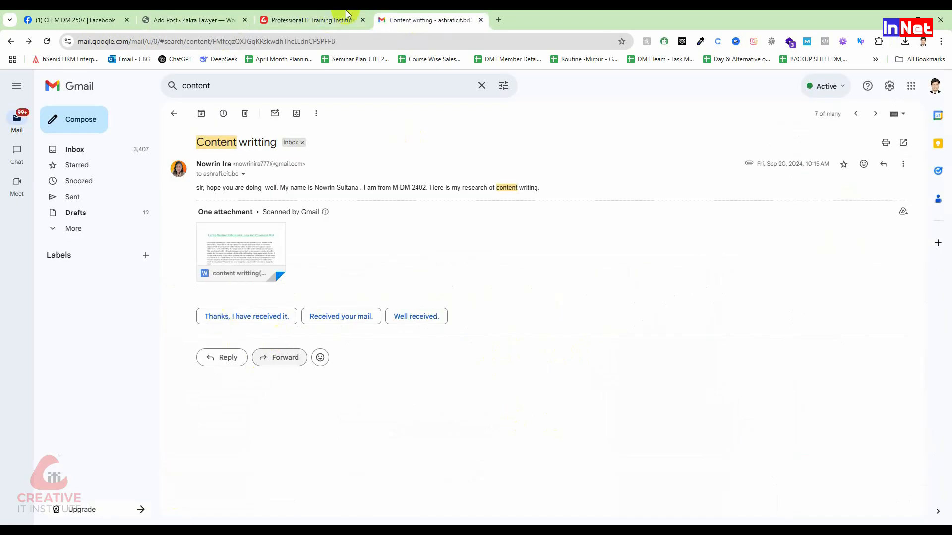
key("ctrl+w")
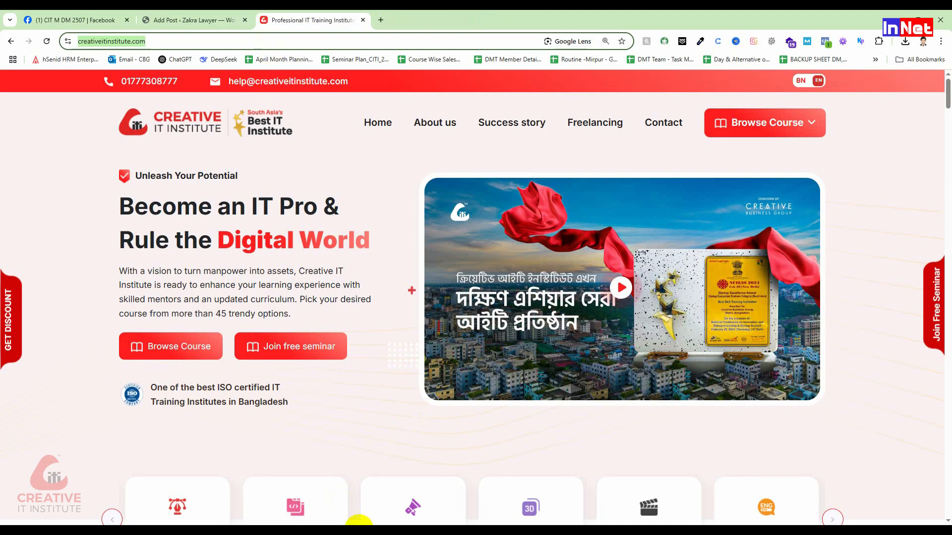
key("alt+Tab")
scroll(399, 351, "down", 10)
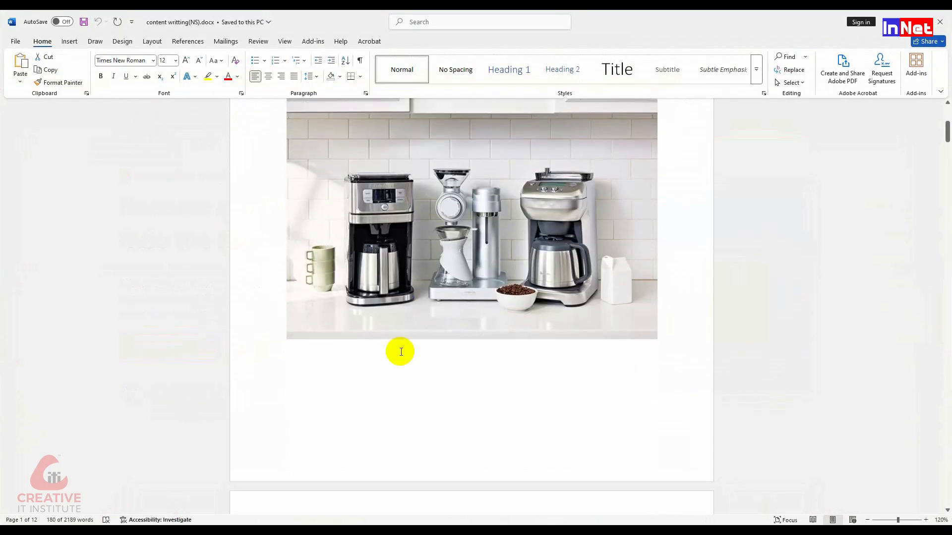
scroll(401, 353, "down", 2)
left_click_drag(286, 149, 608, 106)
right_click(609, 109)
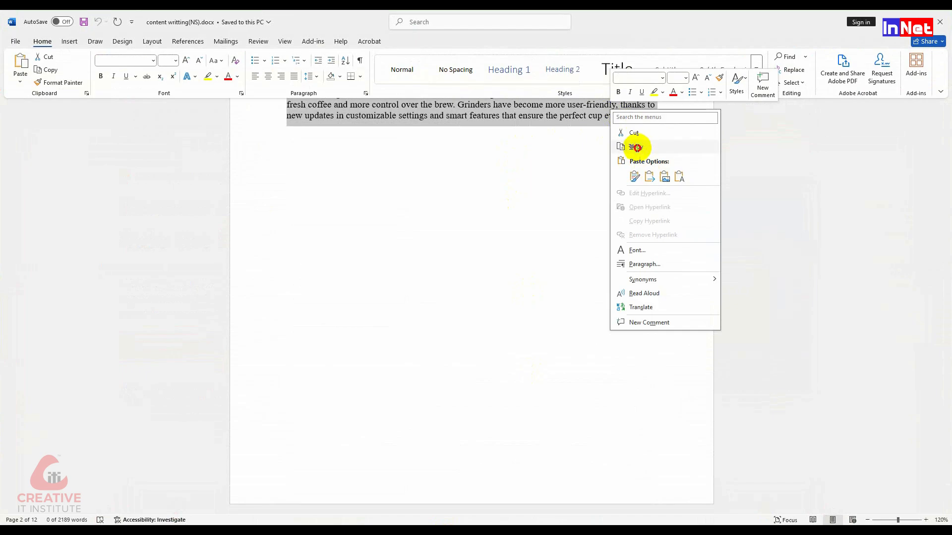
left_click(636, 147)
Return to the WordPress post and paste the rest of the article below the introductory paragraph
left_click(325, 521)
left_click(178, 15)
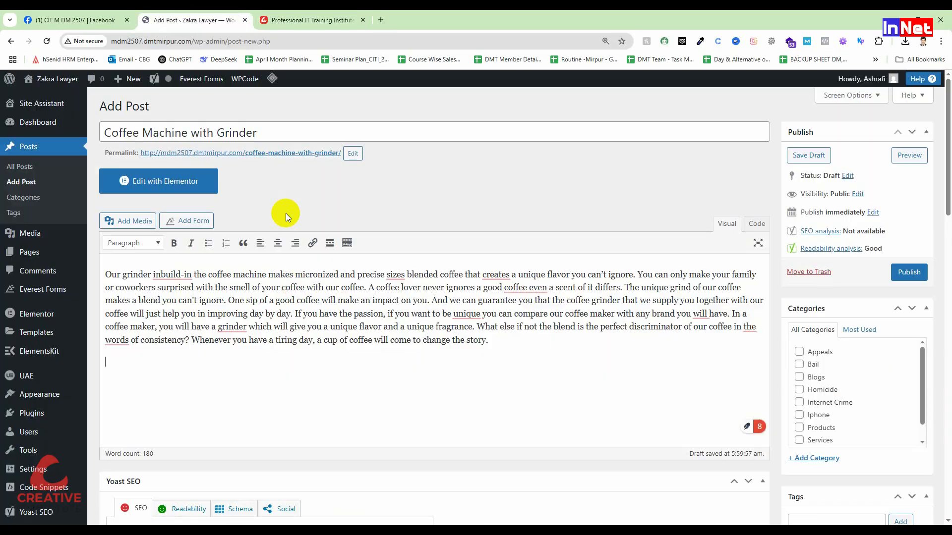
key("ctrl+v")
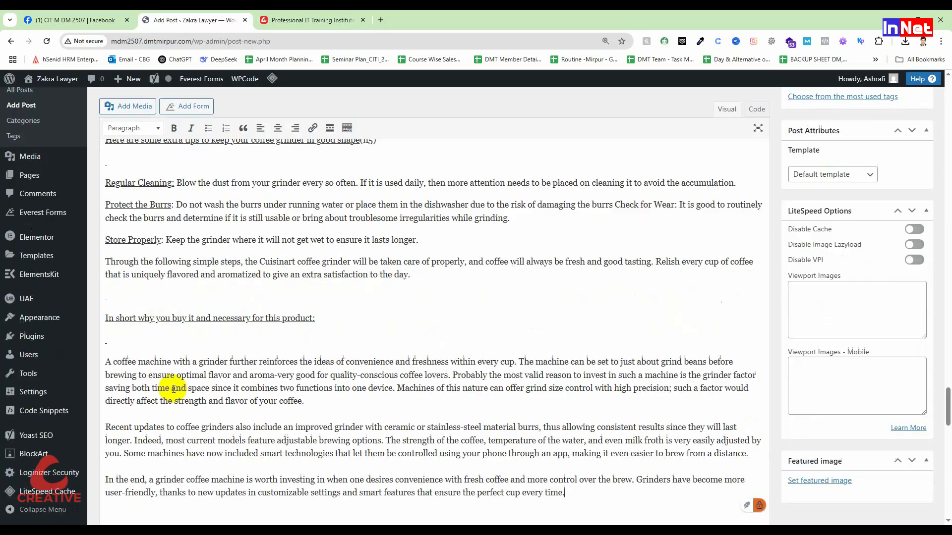
Delete the empty paragraphs between the Bosch pros and cons table and the FAQ heading in the post body
scroll(179, 377, "up", 15)
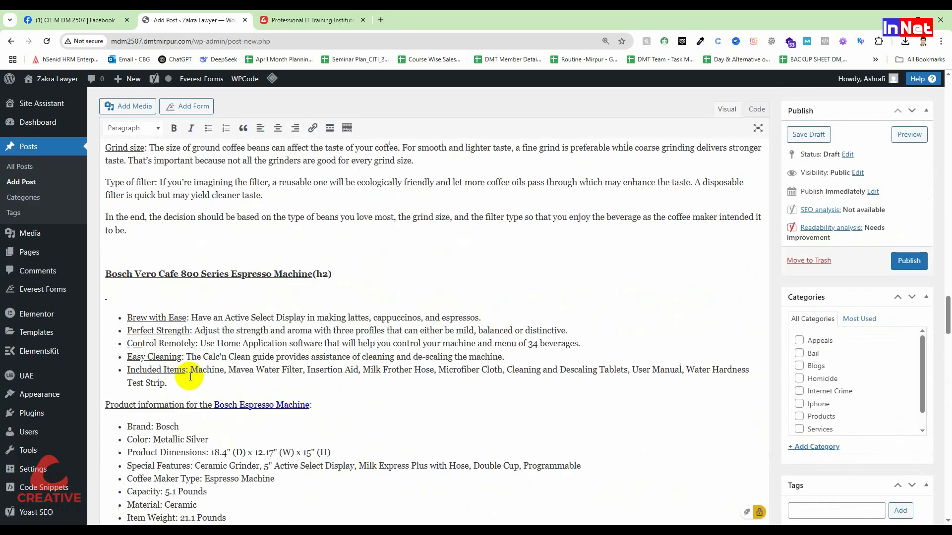
scroll(178, 372, "down", 10)
left_click_drag(127, 390, 103, 282)
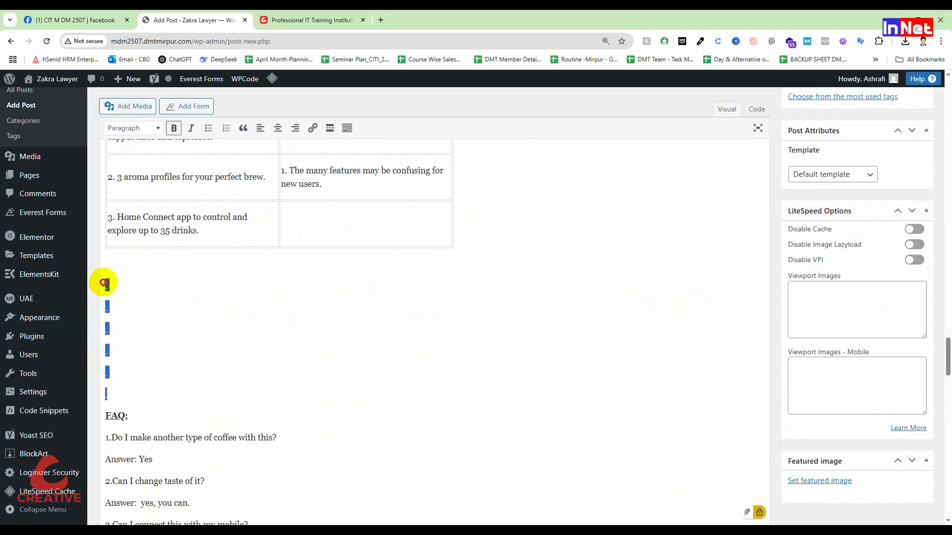
key("BackSpace")
key("BackSpace")
Remove the hyperlink from "Bosch Espresso Machine" in the product information line
scroll(149, 307, "up", 5)
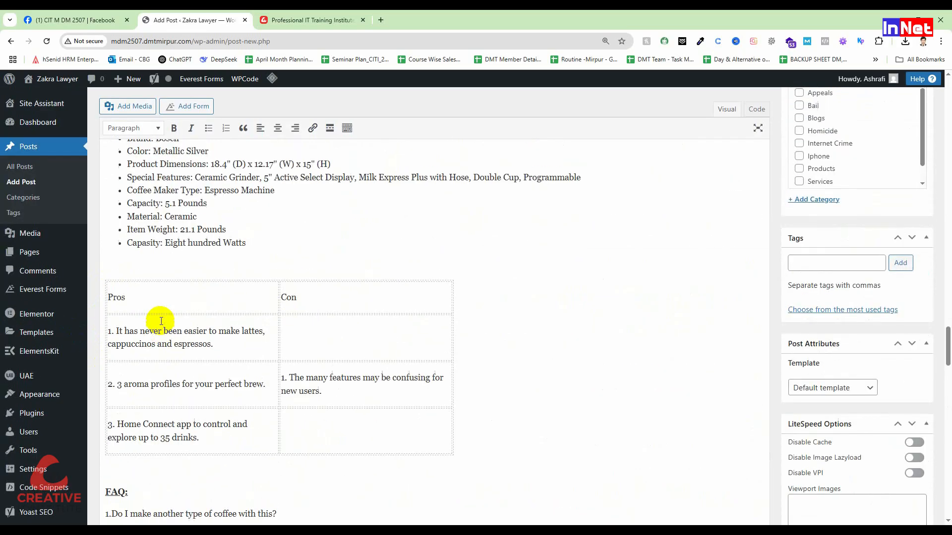
scroll(195, 277, "up", 6)
scroll(283, 357, "down", 4)
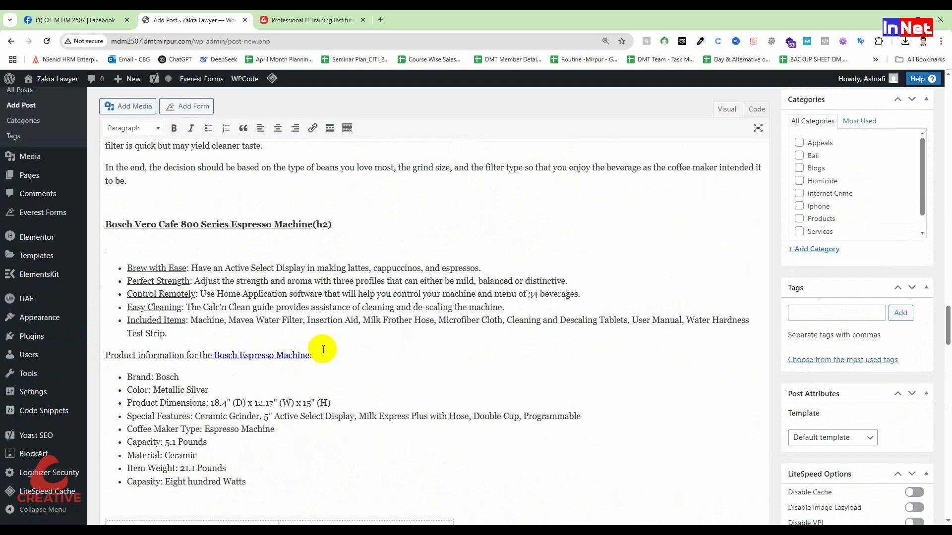
left_click(295, 355)
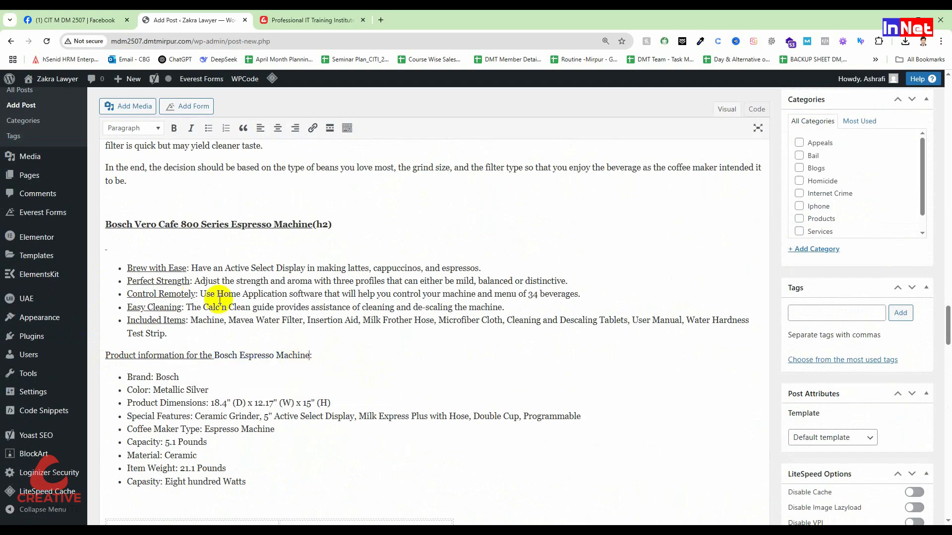
Delete the empty paragraphs above the "Buying a coffee machine with an inbuilt grinder" heading
scroll(219, 300, "up", 4)
scroll(220, 300, "up", 3)
left_click_drag(132, 346, 90, 253)
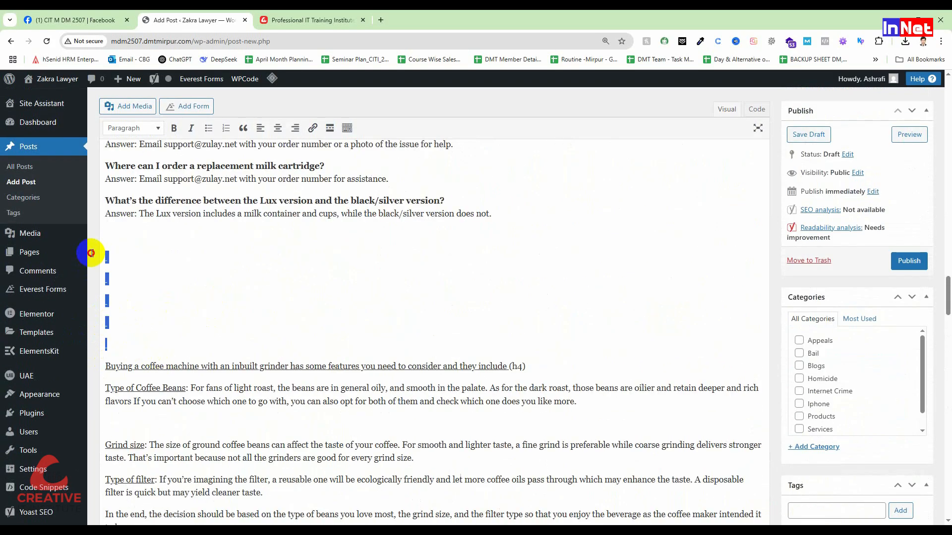
key("BackSpace")
Remove the hyperlink from "Zulay Magia Fully Automatic Espresso" at the start of the Zulay Magia section's first paragraph
scroll(197, 272, "up", 8)
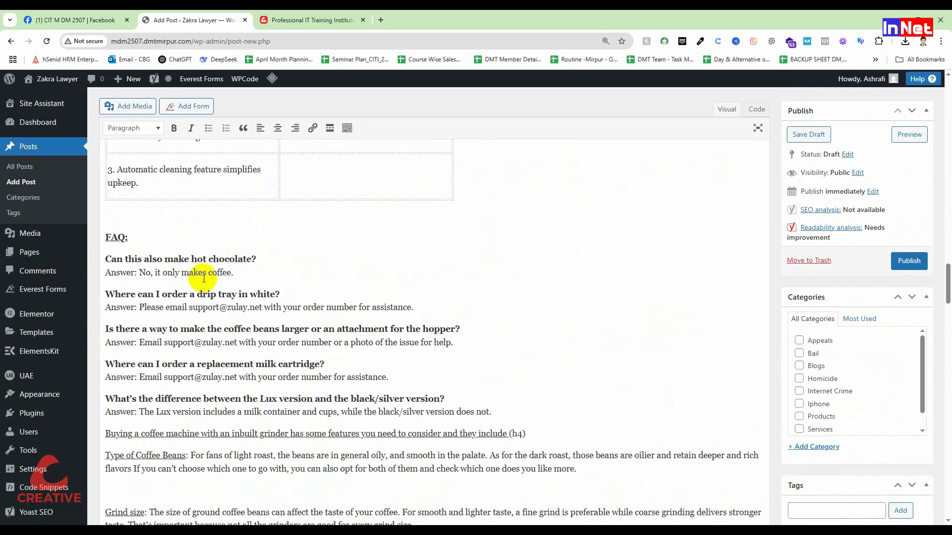
scroll(209, 342, "up", 10)
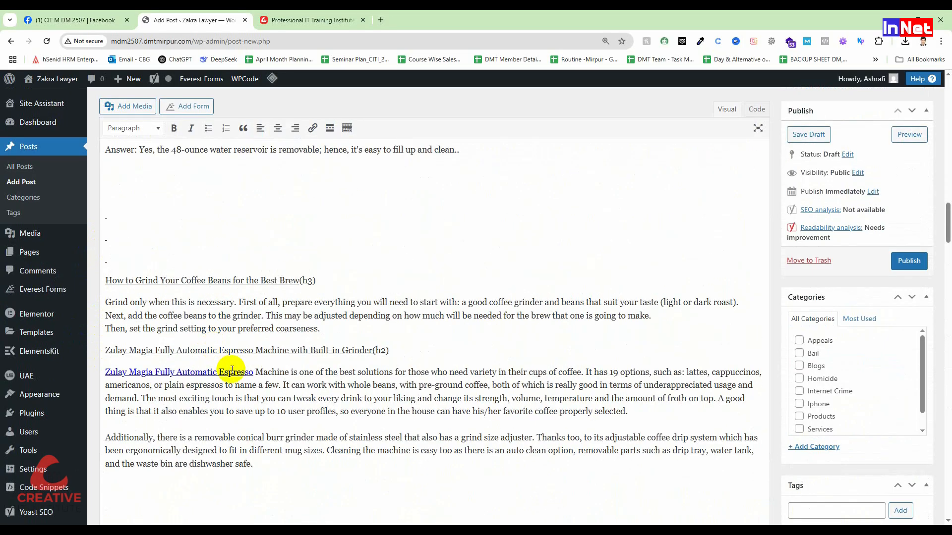
left_click(234, 372)
left_click(326, 393)
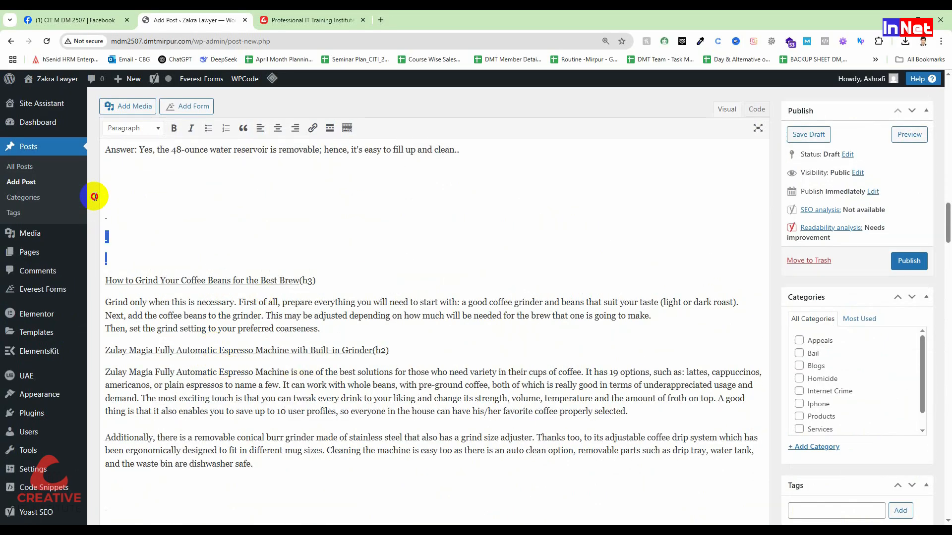
Delete the empty paragraphs above the "How to Grind Your Coffee Beans for the Best Brew" heading and above the Cuisinart "Features of this machine" heading
key("BackSpace")
scroll(305, 352, "up", 9)
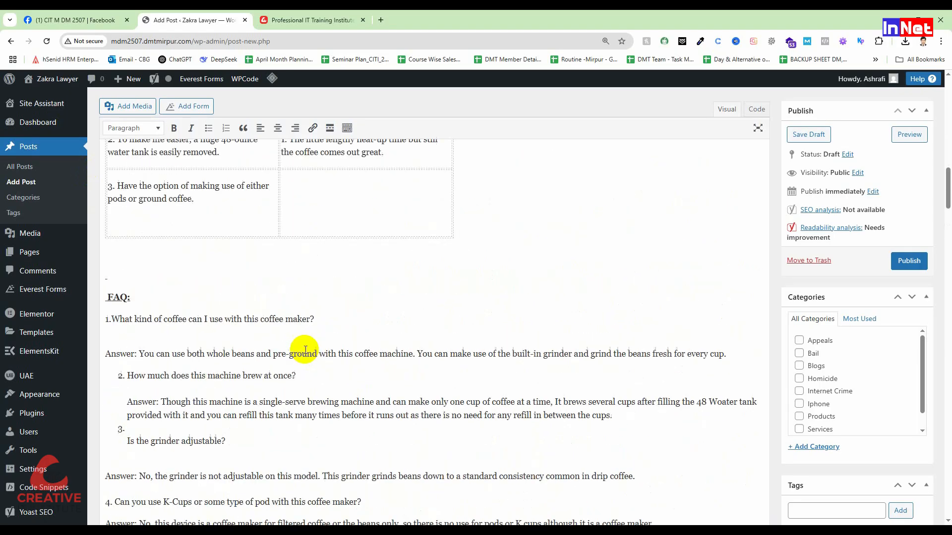
scroll(305, 351, "up", 4)
left_click(123, 451)
key("Delete")
left_click(102, 228)
key("BackSpace")
key("BackSpace")
scroll(132, 278, "up", 8)
key("BackSpace")
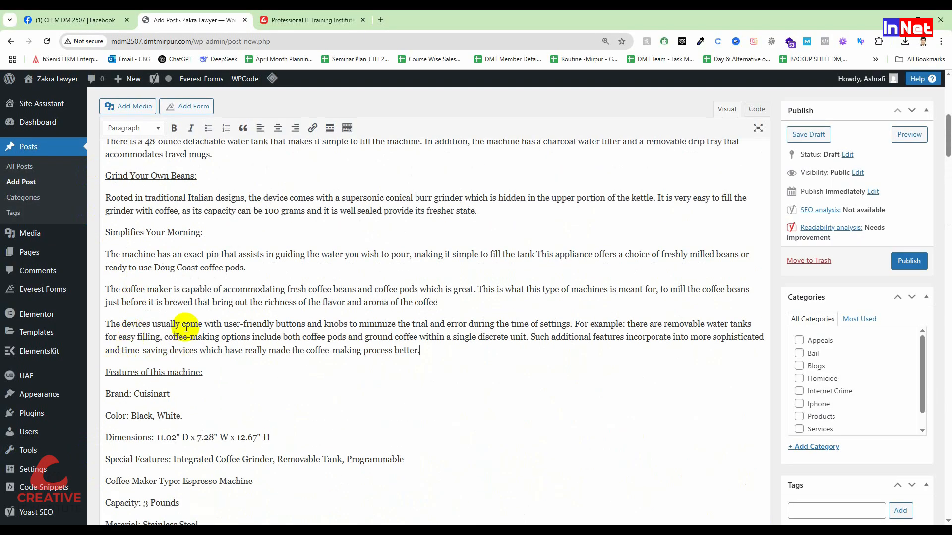
Delete the empty paragraphs above the "Here are some extra tips to keep your coffee grinder in good shape" heading
scroll(189, 325, "up", 10)
left_click(226, 358)
left_click(325, 380)
scroll(276, 352, "down", 20)
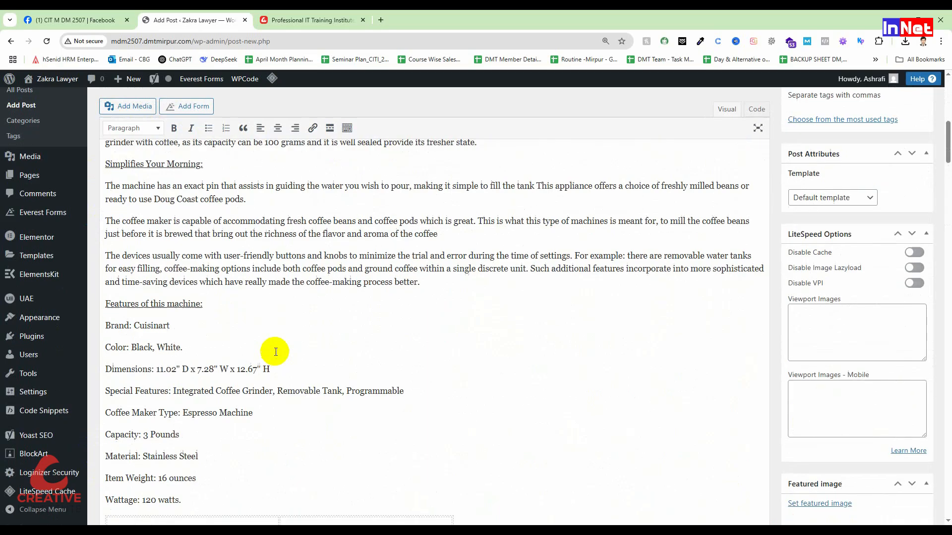
scroll(276, 352, "down", 20)
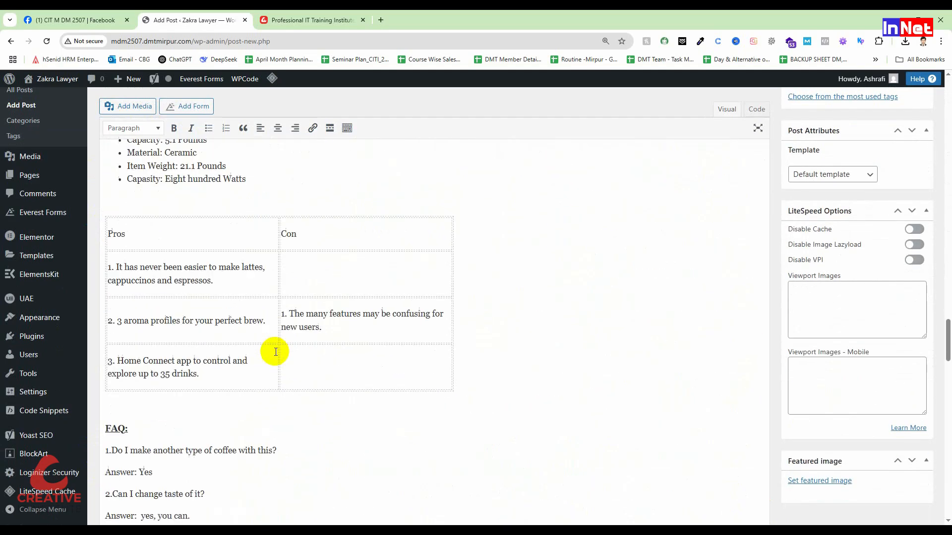
scroll(275, 352, "up", 10)
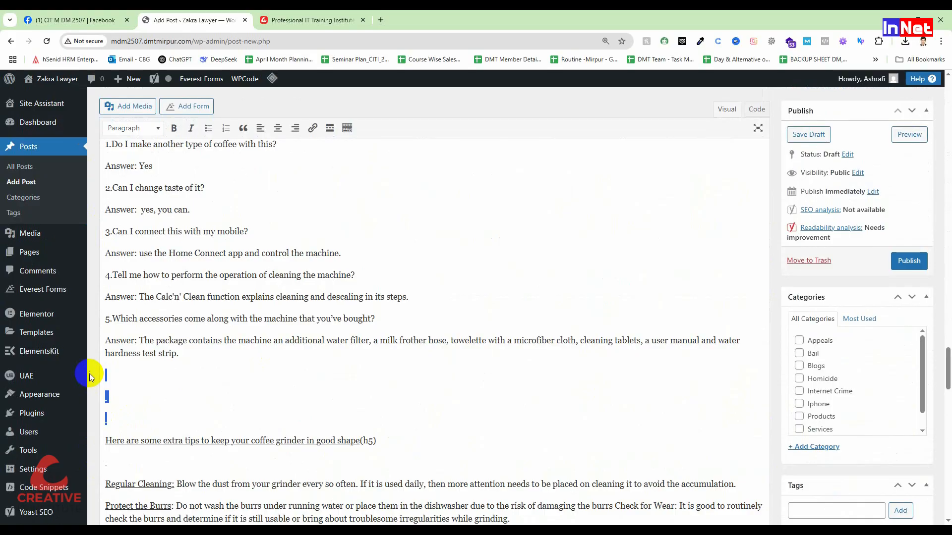
key("BackSpace")
key("BackSpace")
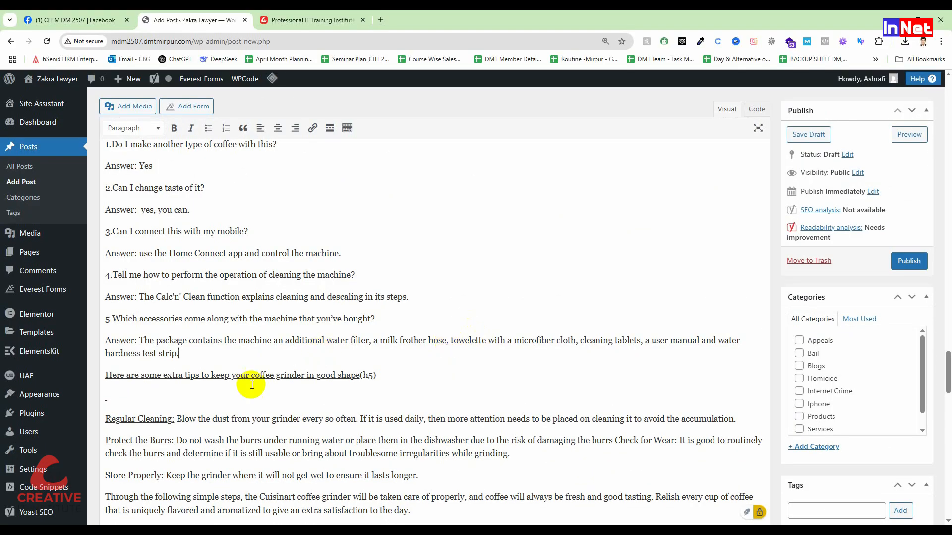
Delete the empty paragraphs below the extra-tips heading and around the "In short why you buy it and necessary for this product" heading
scroll(229, 399, "down", 2)
left_click(121, 297)
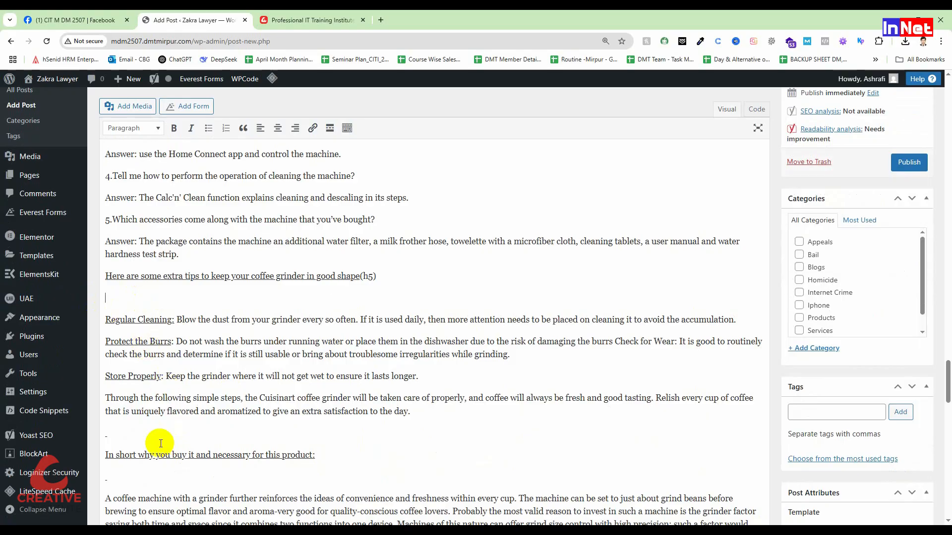
left_click(117, 435)
key("BackSpace")
left_click(132, 302)
key("BackSpace")
left_click(111, 435)
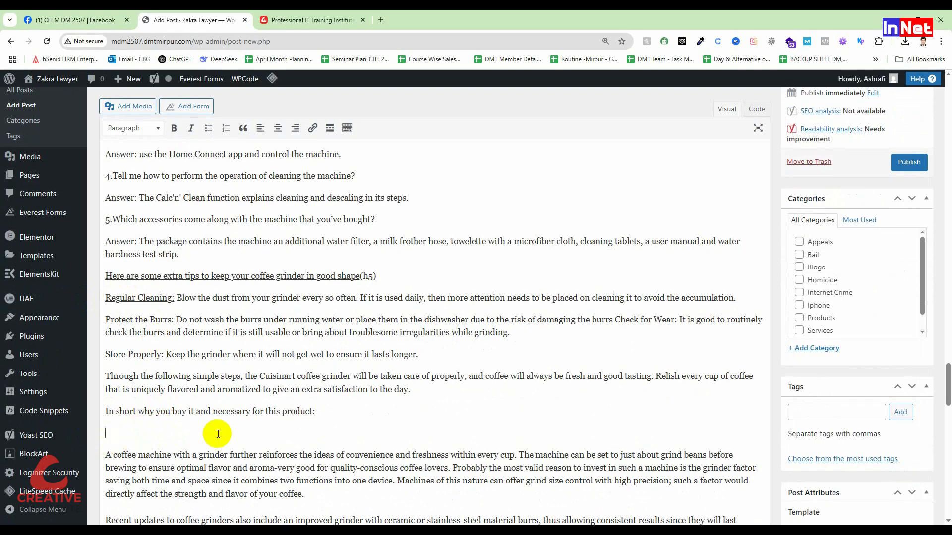
key("BackSpace")
Look over the cleaned-up post body and the Yoast SEO section below it
scroll(233, 426, "down", 10)
scroll(233, 425, "up", 16)
scroll(233, 426, "down", 10)
scroll(230, 421, "up", 20)
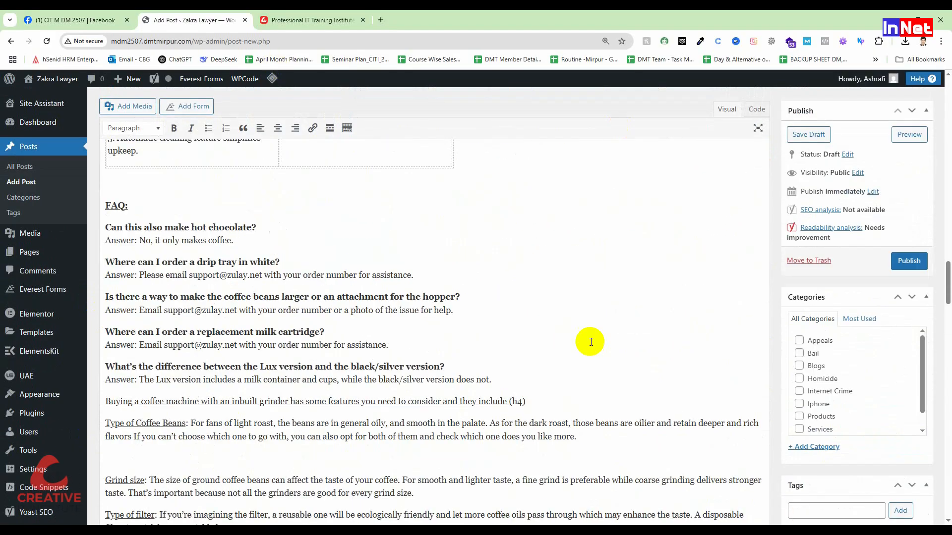
scroll(372, 277, "up", 15)
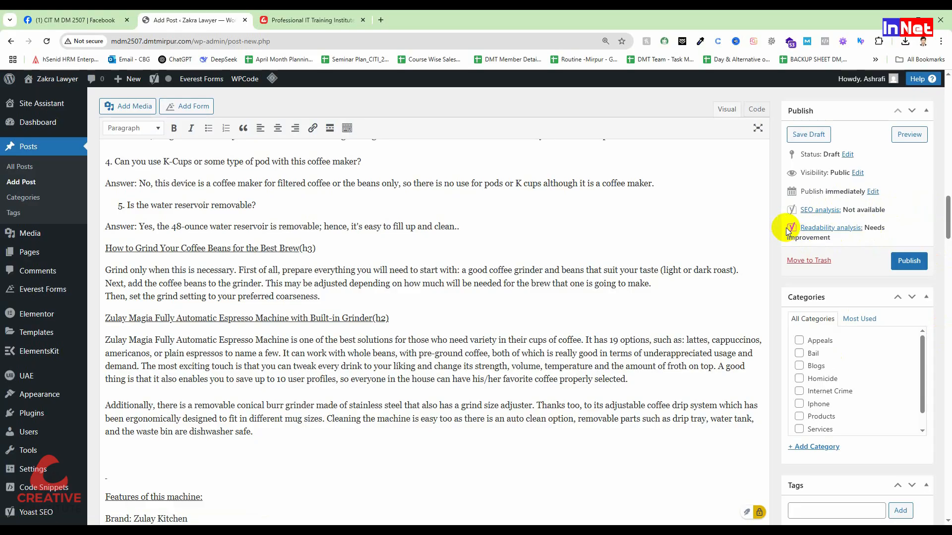
scroll(247, 304, "down", 15)
scroll(251, 310, "down", 20)
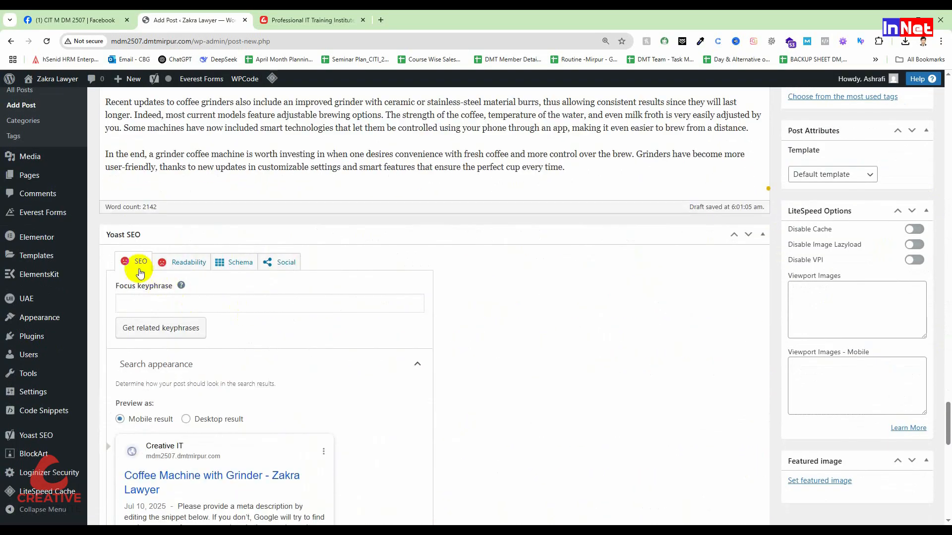
Enlarge the browser page and examine the Yoast SEO section with its focus keyphrase field
scroll(144, 274, "up", 5)
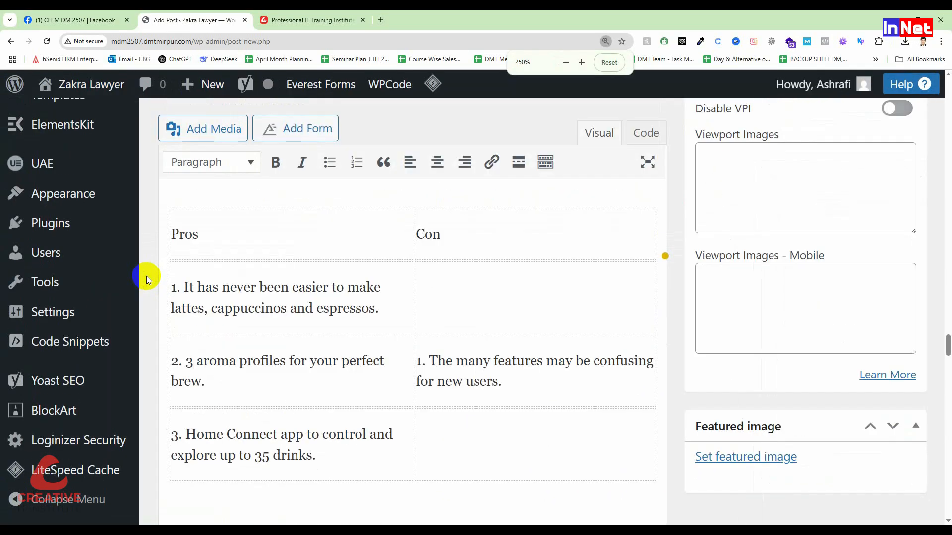
scroll(147, 280, "up", 1)
scroll(245, 324, "up", 10)
scroll(645, 366, "down", 18)
scroll(723, 412, "down", 15)
scroll(344, 357, "down", 15)
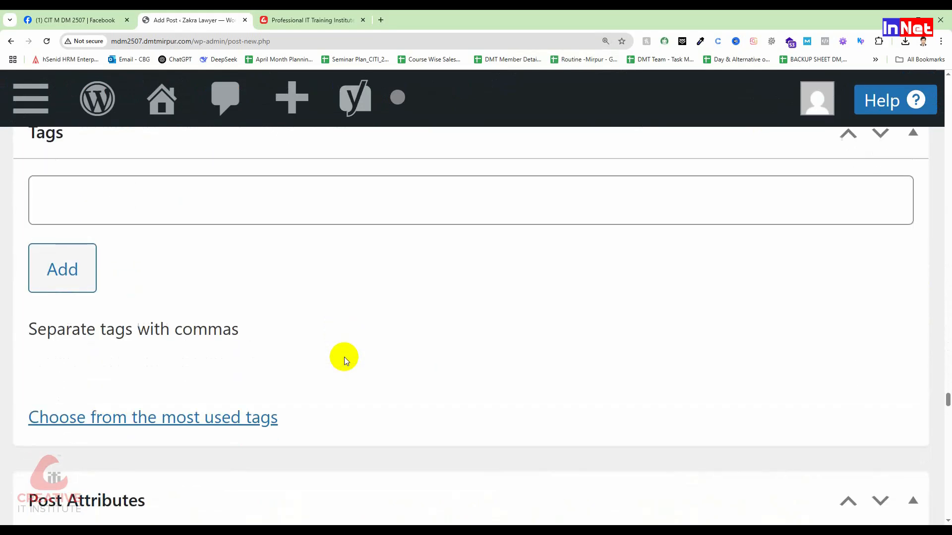
scroll(344, 357, "down", 5)
scroll(341, 356, "up", 4)
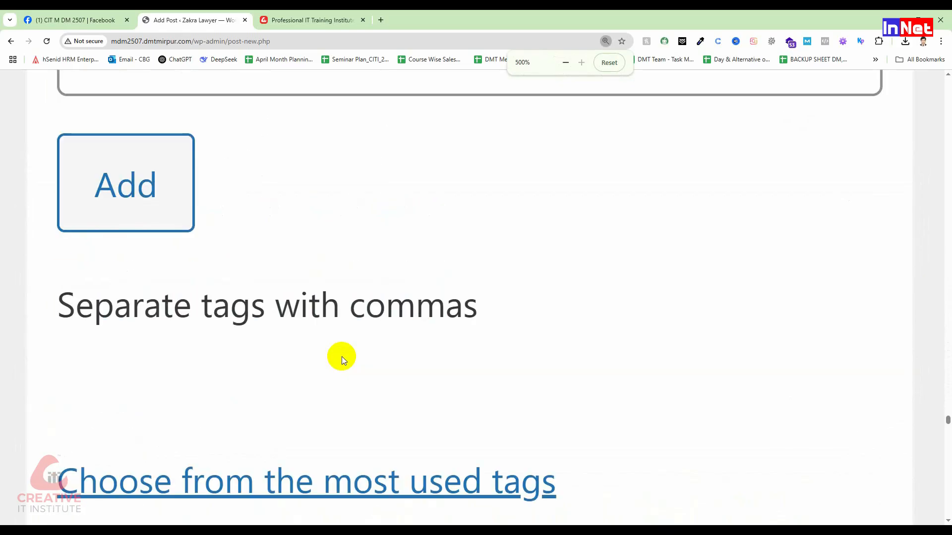
scroll(341, 356, "down", 7)
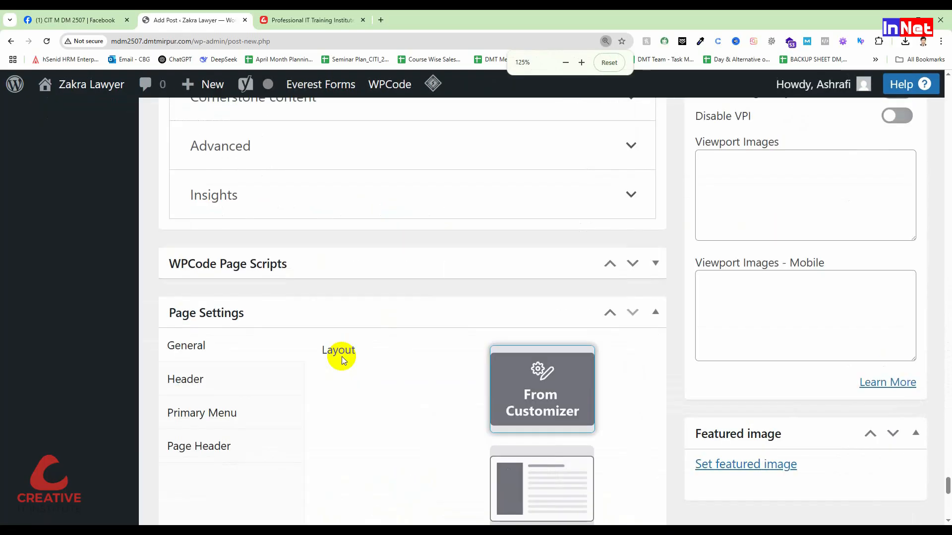
scroll(341, 356, "down", 3)
scroll(341, 356, "up", 4)
scroll(343, 361, "up", 4)
scroll(333, 352, "up", 10)
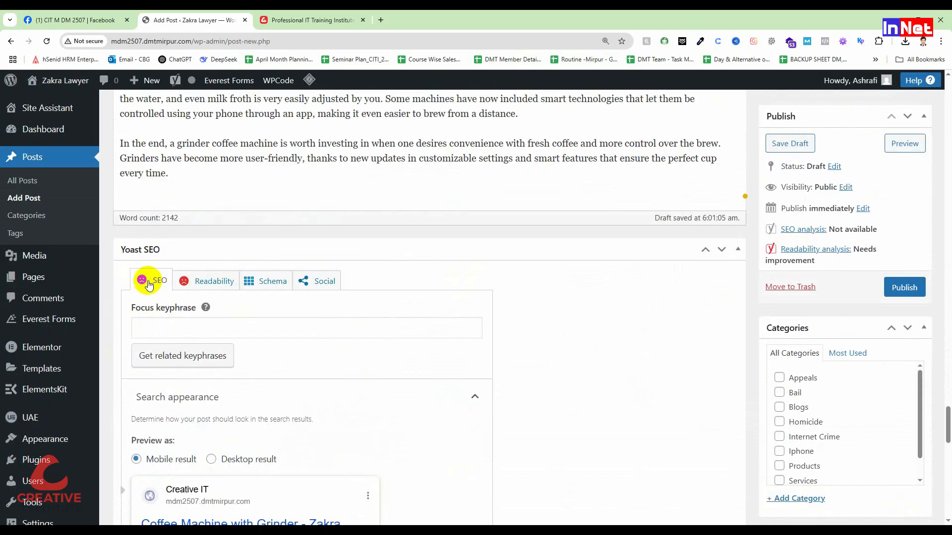
scroll(148, 285, "up", 2)
scroll(222, 328, "down", 3)
scroll(193, 334, "up", 4)
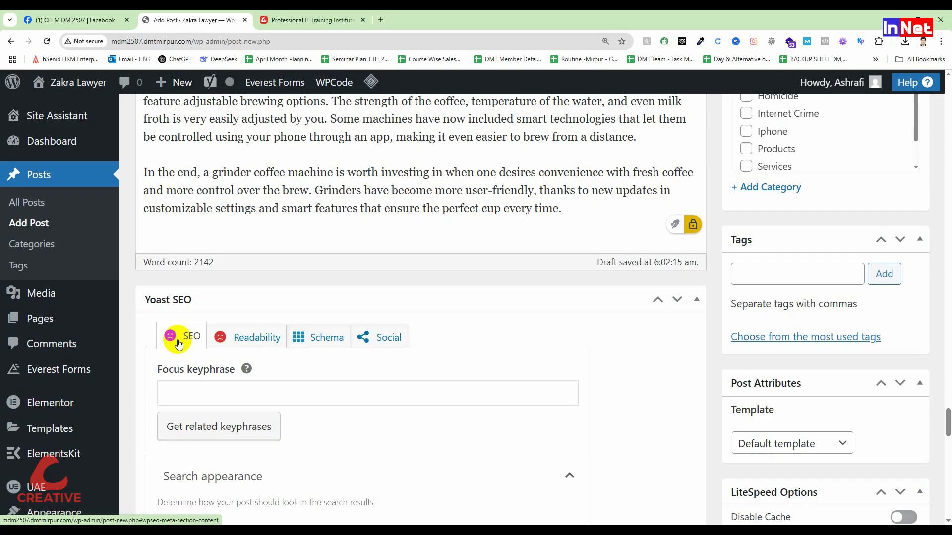
Expand the Yoast SEO analysis and read through its problems and good results
scroll(290, 337, "down", 2)
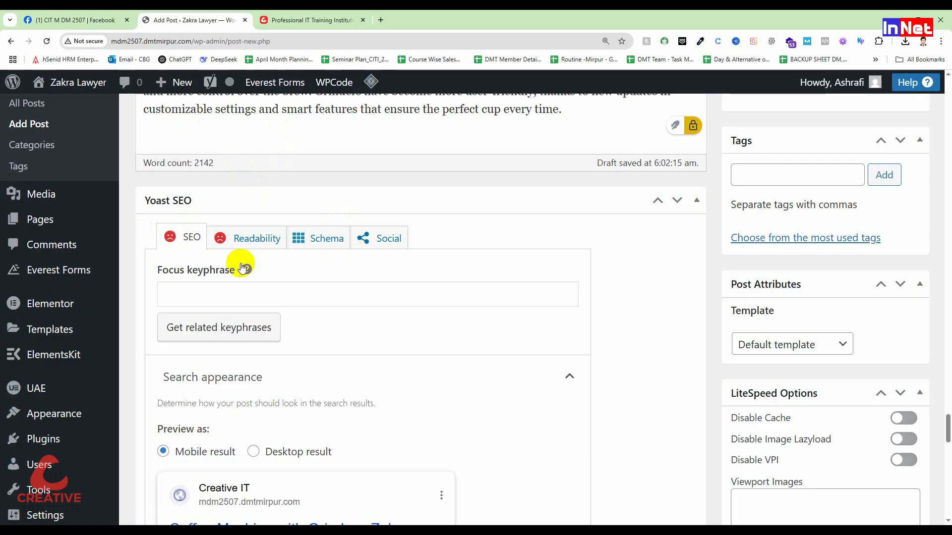
scroll(228, 292, "down", 15)
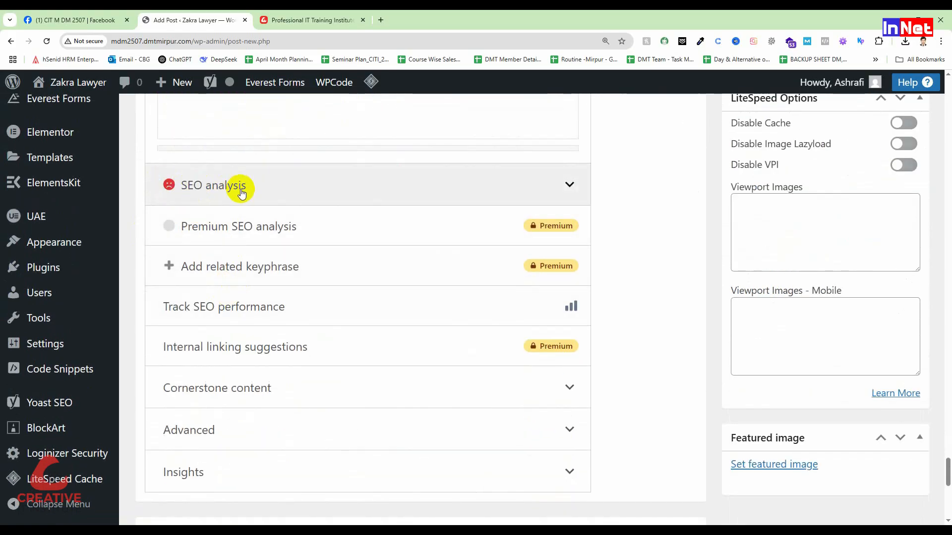
left_click(568, 191)
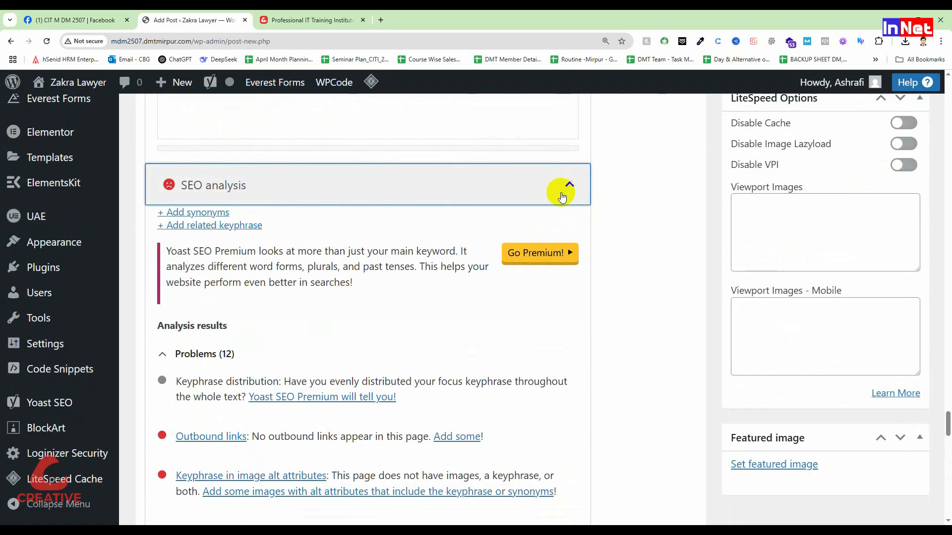
scroll(413, 309, "down", 14)
scroll(414, 309, "down", 4)
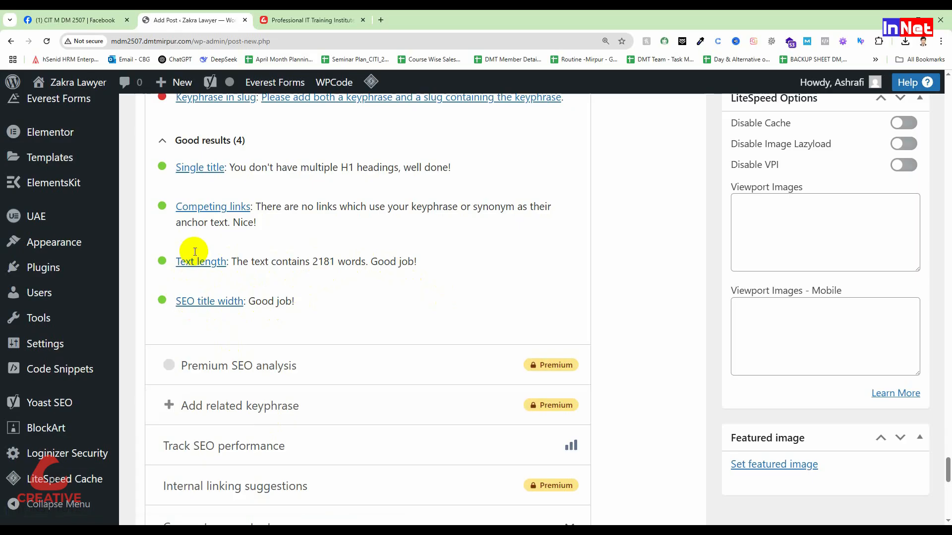
scroll(222, 285, "up", 1)
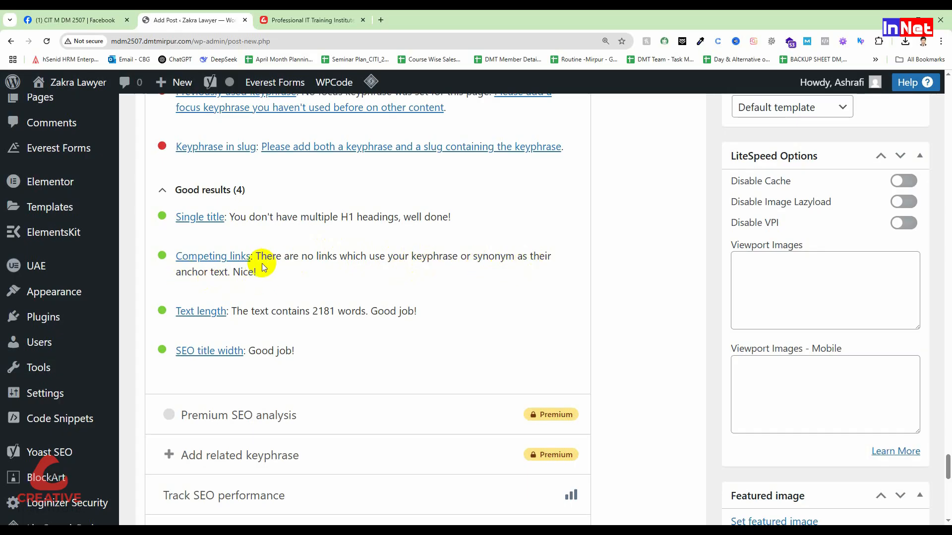
Examine the competing links, single title and keyphrase in slug entries of the SEO analysis
left_click_drag(263, 264, 228, 257)
left_click(310, 266)
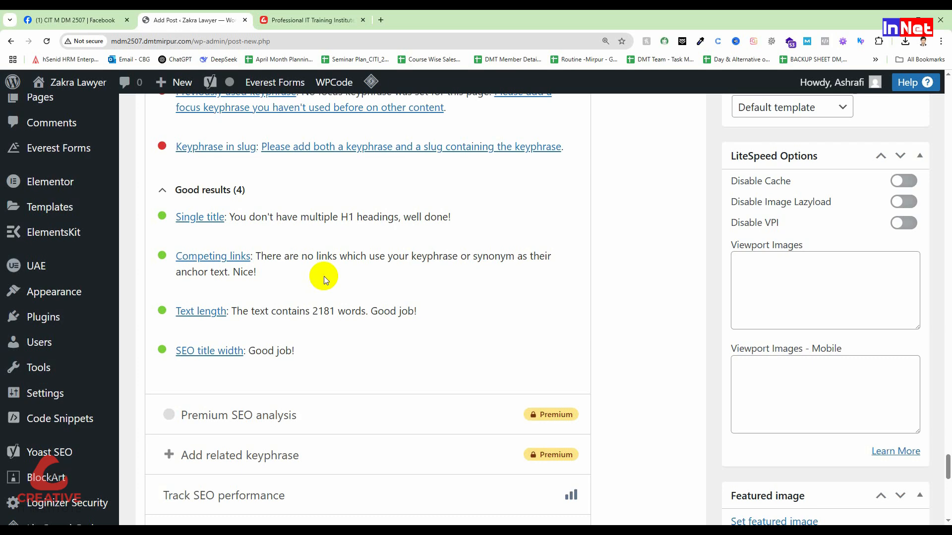
scroll(318, 278, "up", 2)
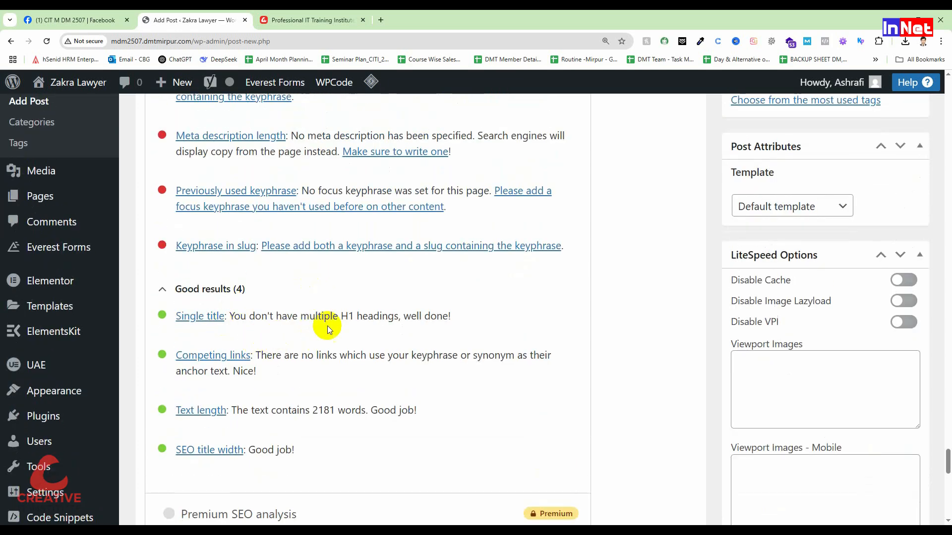
double_click(343, 315)
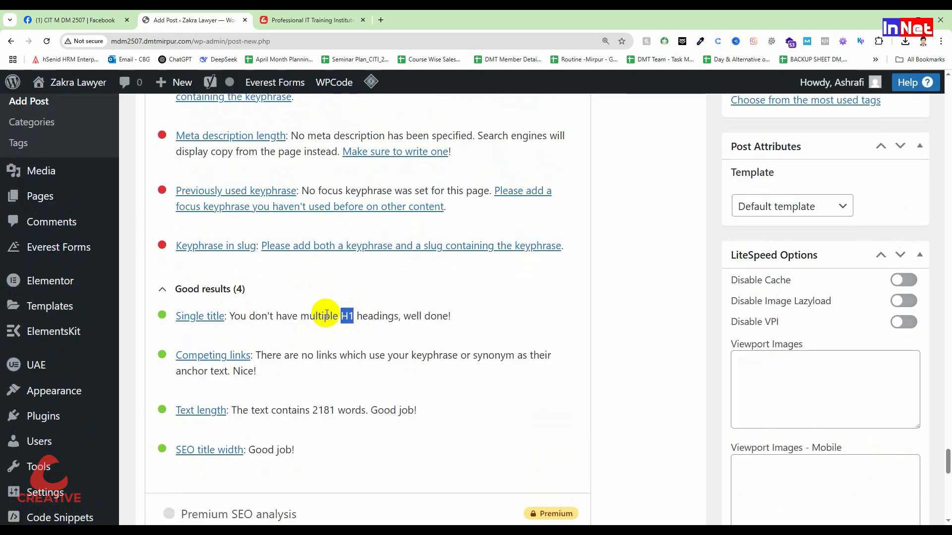
left_click(286, 320)
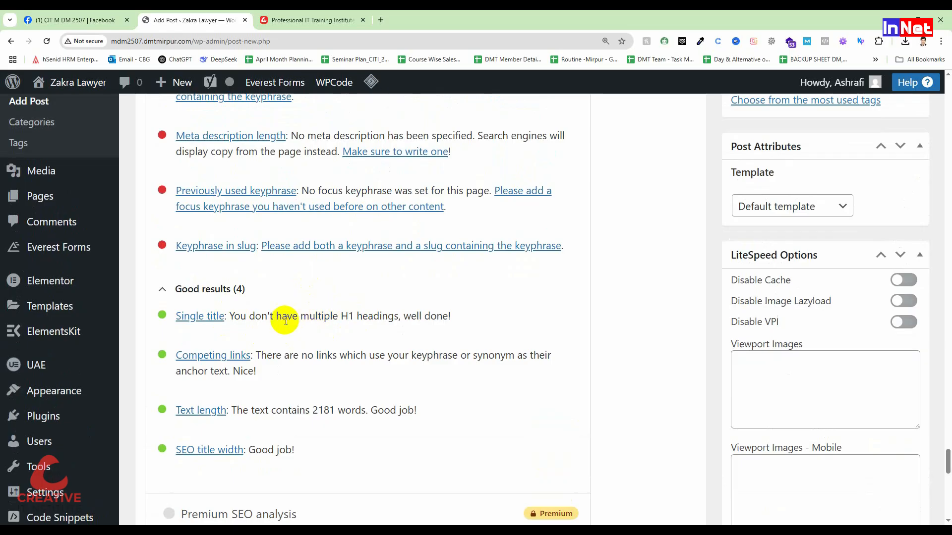
scroll(285, 321, "up", 1)
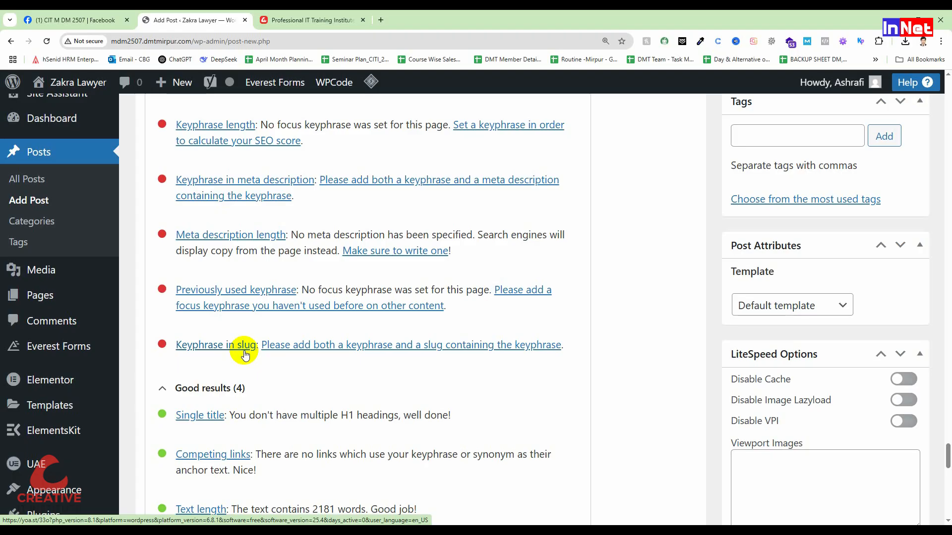
scroll(203, 352, "up", 15)
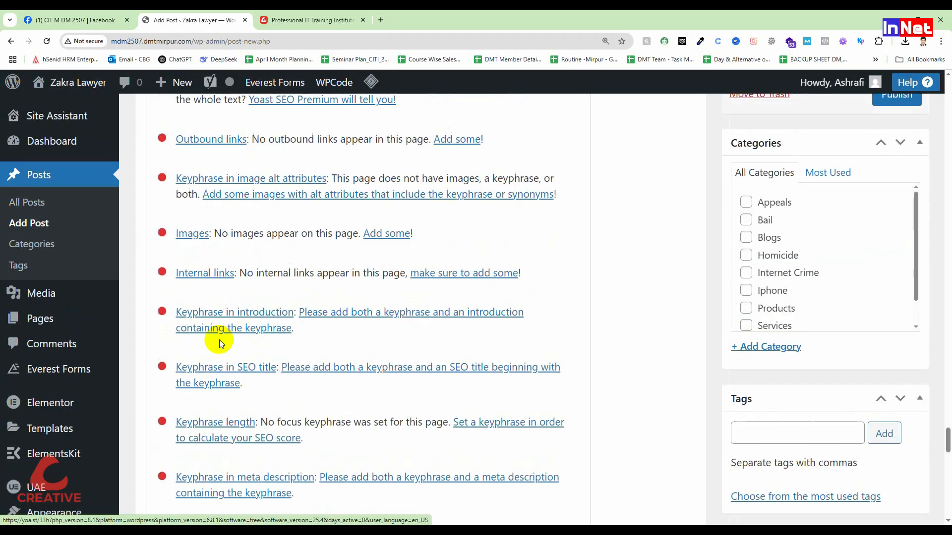
Open the post's permalink slug for editing
scroll(213, 362, "up", 20)
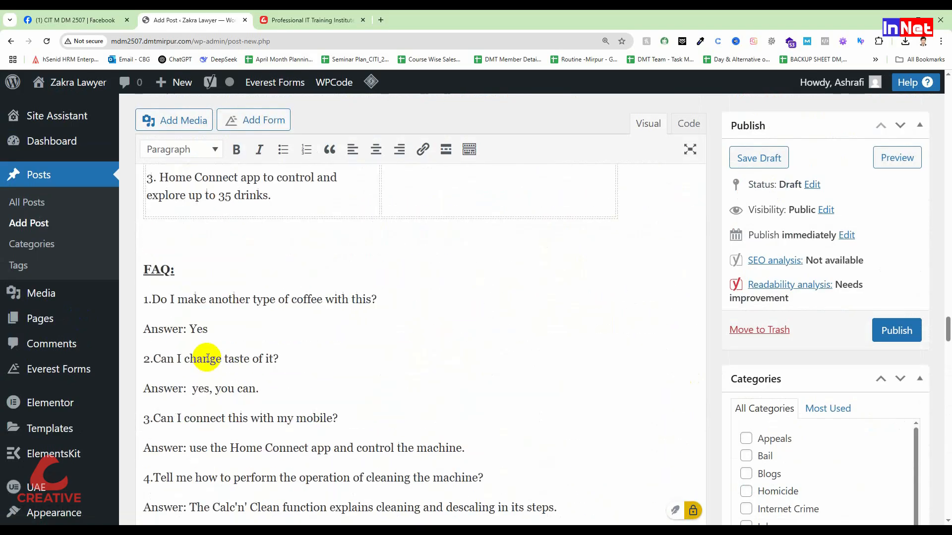
scroll(207, 357, "up", 2)
left_click_drag(948, 291, 948, 99)
scroll(279, 274, "up", 3)
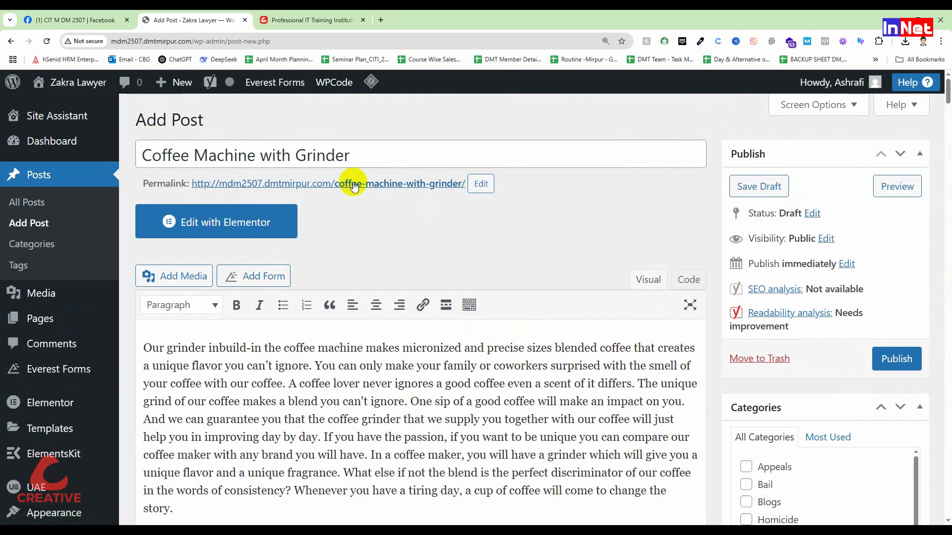
left_click(480, 183)
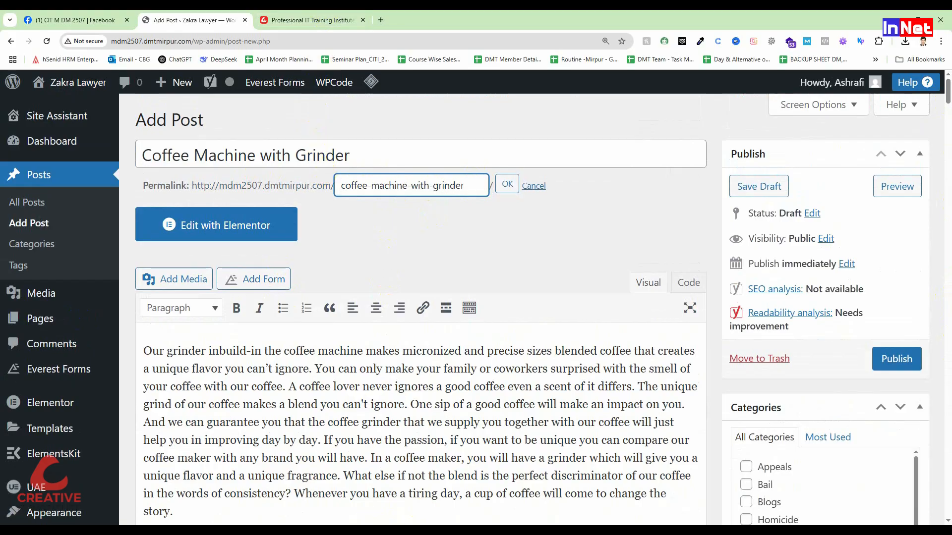
Compare the post title with the H1 heading at the start of the article in Word, returning to the post's title field
left_click(358, 531)
scroll(354, 239, "up", 15)
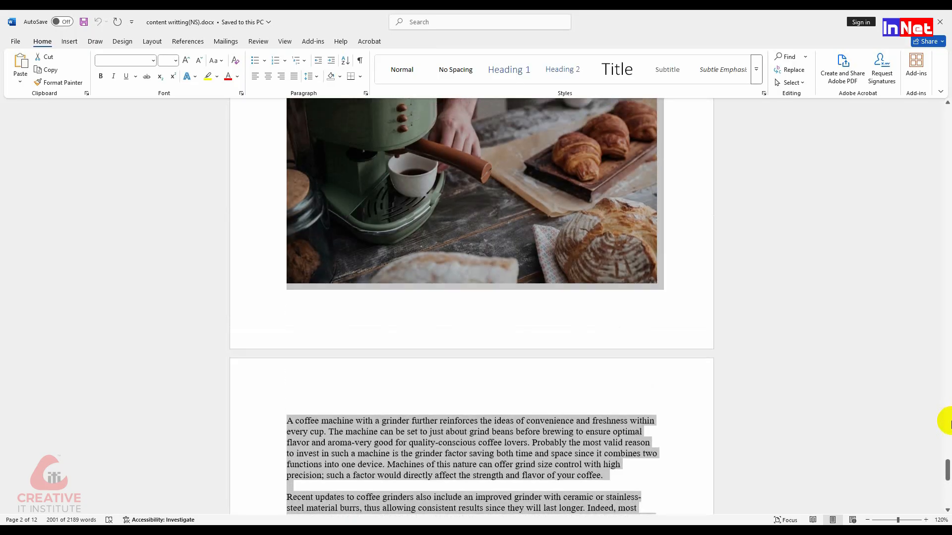
left_click_drag(946, 473, 947, 46)
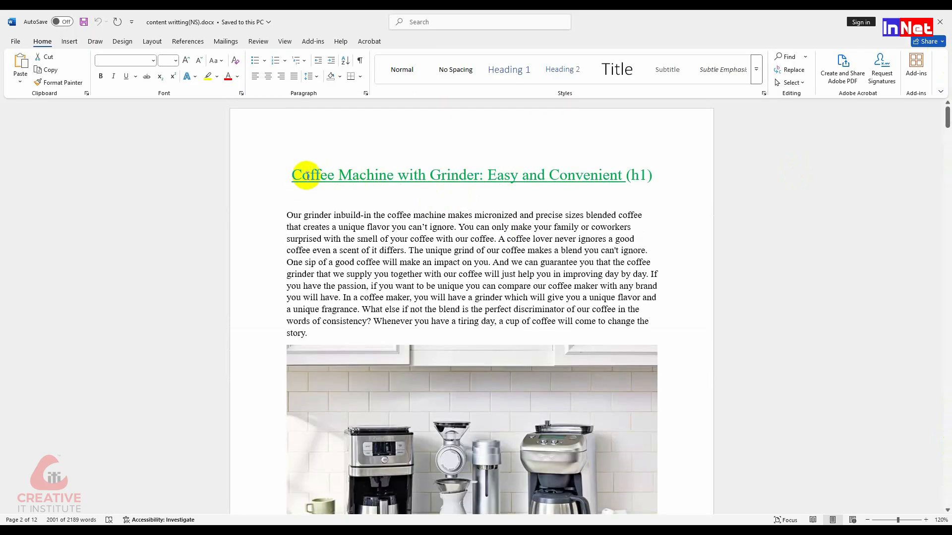
key("alt+Tab")
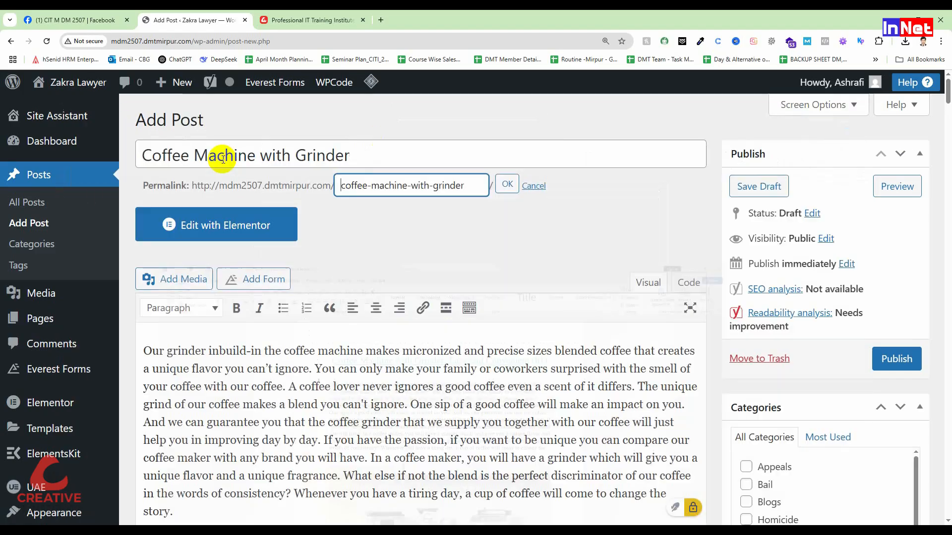
left_click(144, 155)
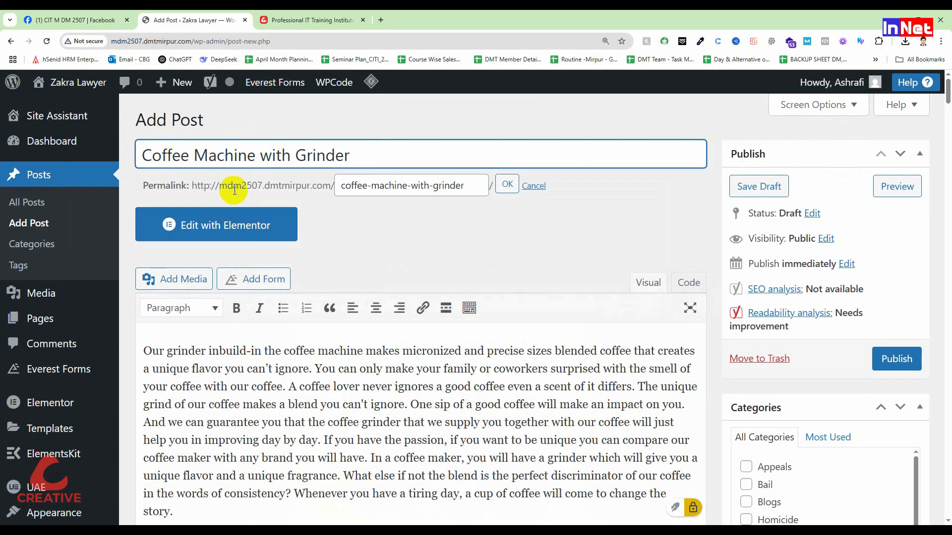
Change the post title to "The Best Coffee Machine with Grinder"
type("Best")
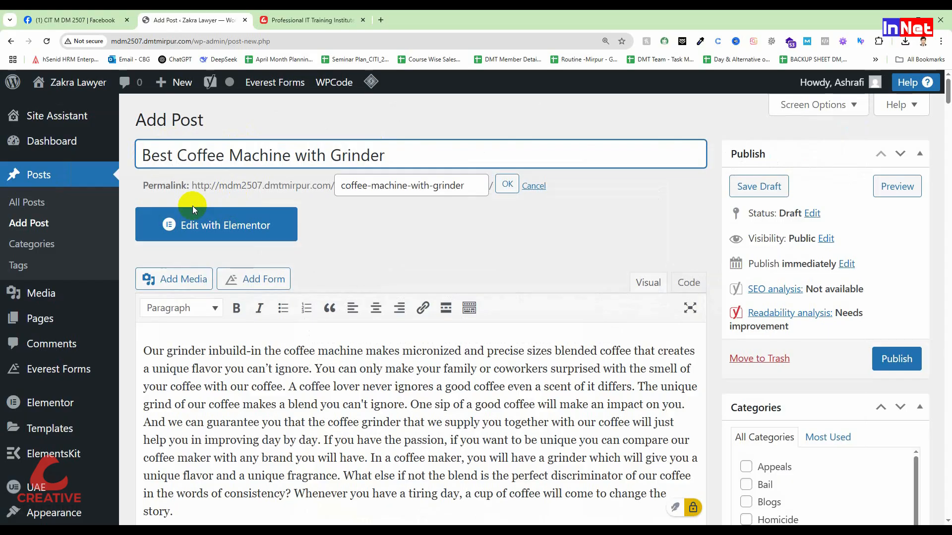
left_click(146, 154)
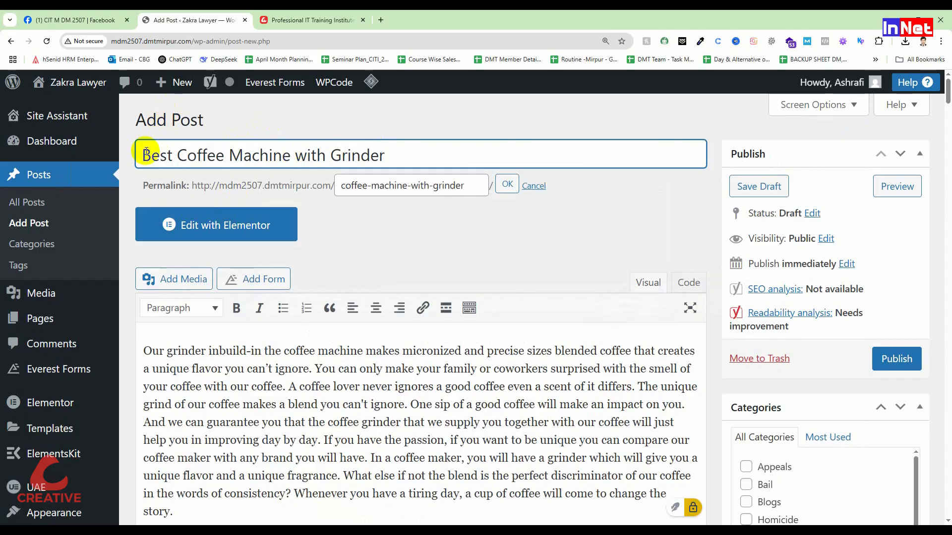
type("The")
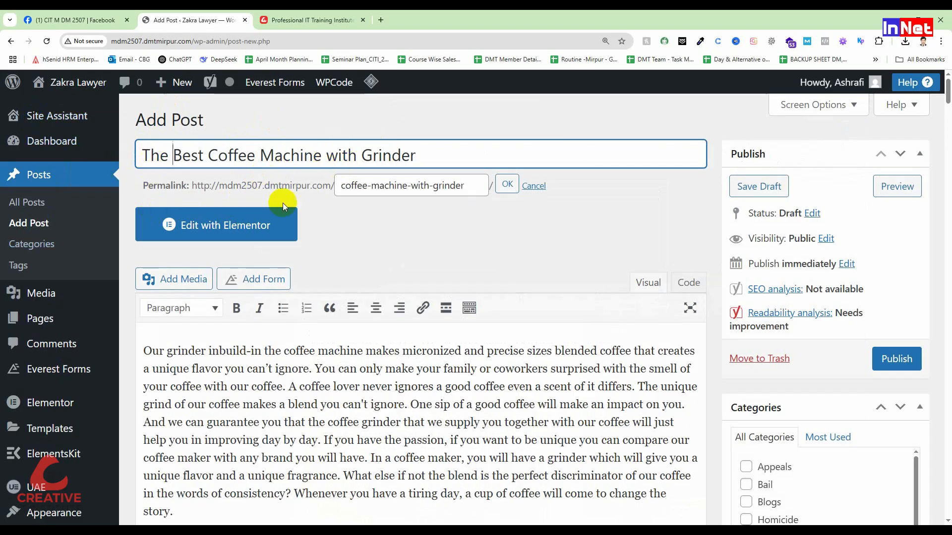
Change the permalink slug to "best-coffee-machine-with-grinder" and save it
left_click_drag(348, 191, 340, 191)
left_click(373, 214)
left_click(342, 188)
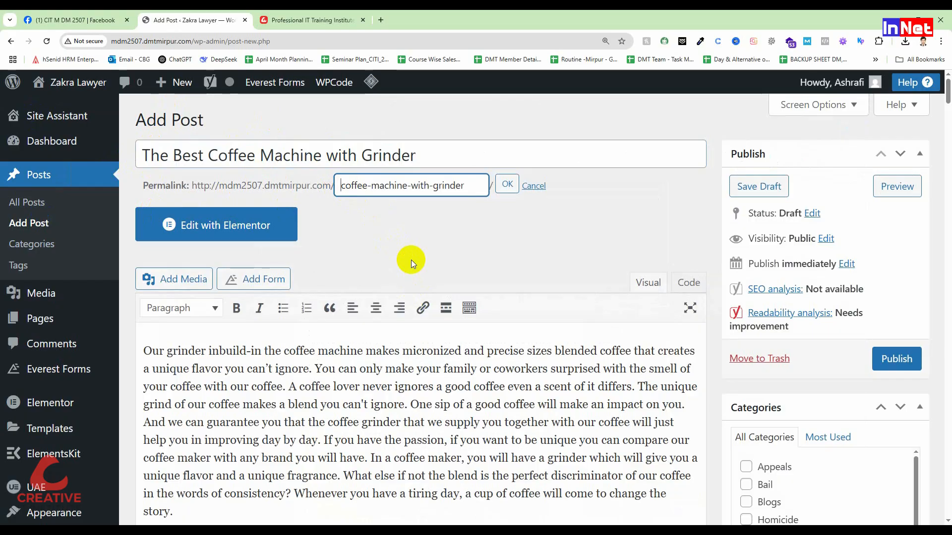
type("best")
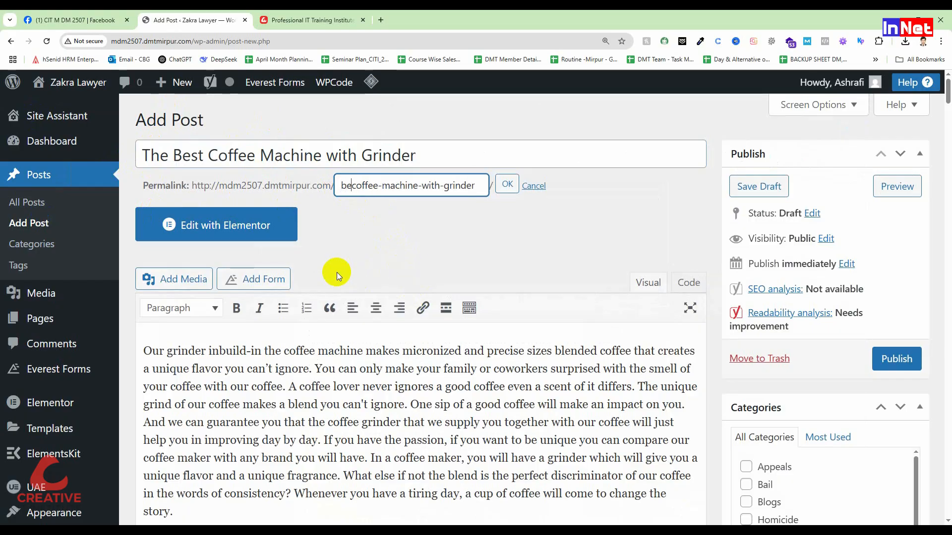
type("-")
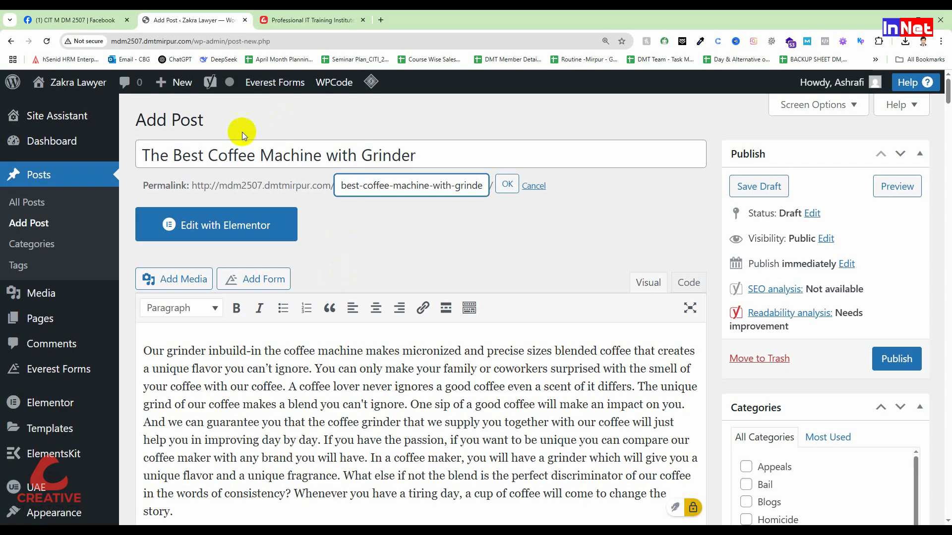
left_click(483, 187)
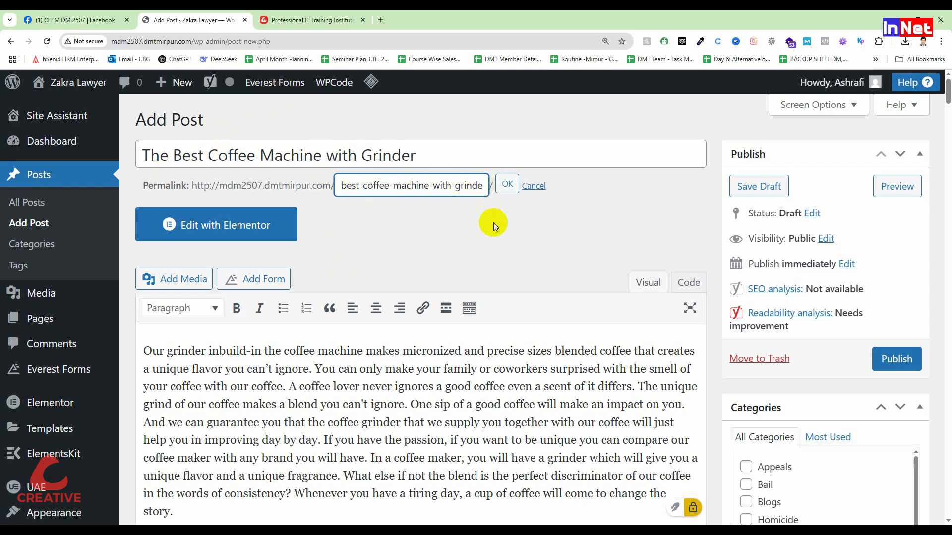
type("r")
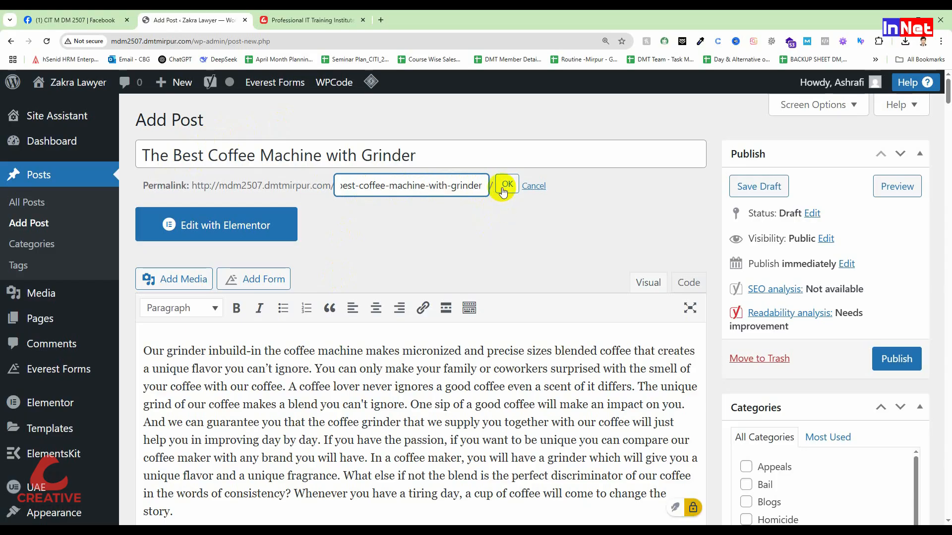
left_click(503, 193)
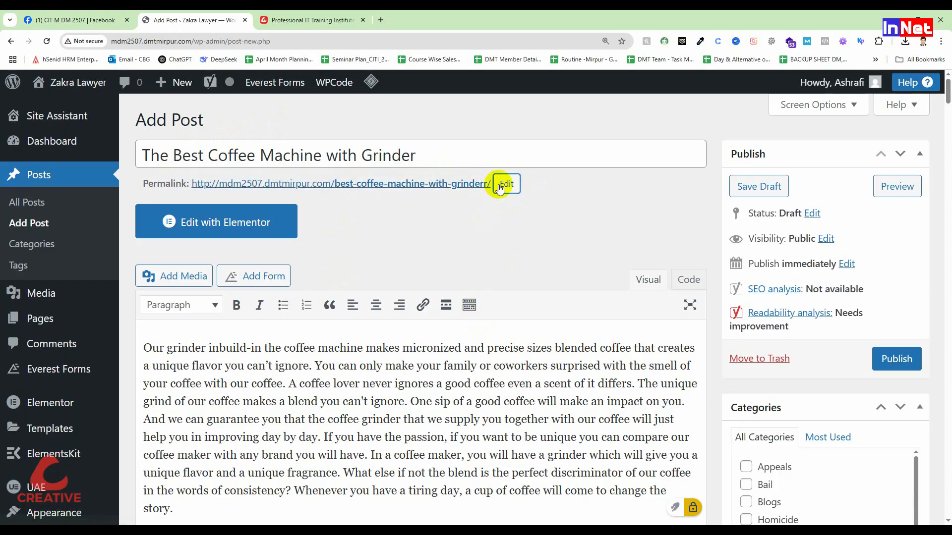
left_click(504, 185)
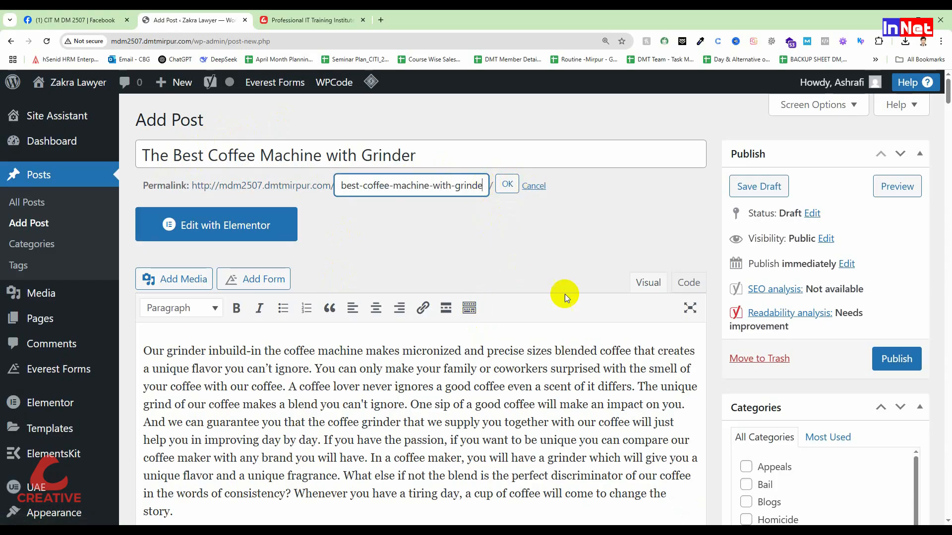
key("End")
key("BackSpace")
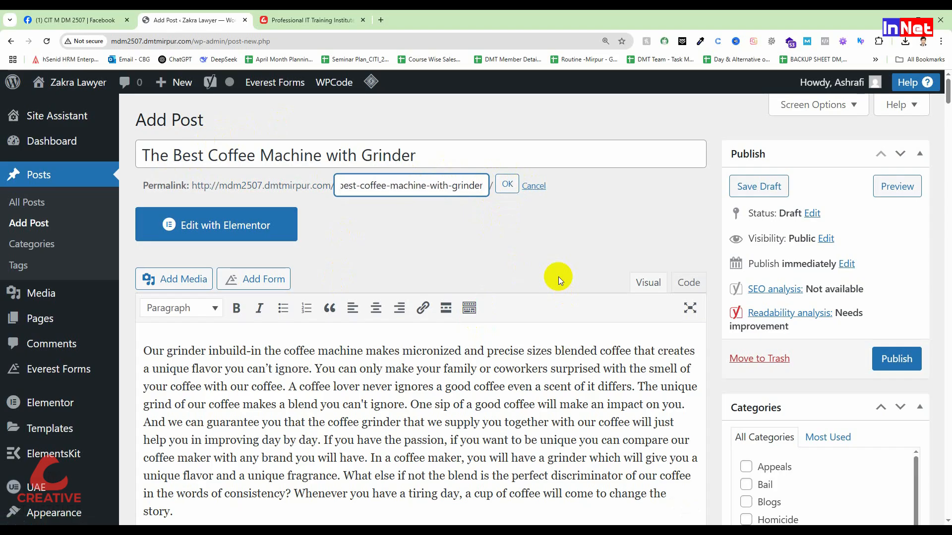
left_click(507, 184)
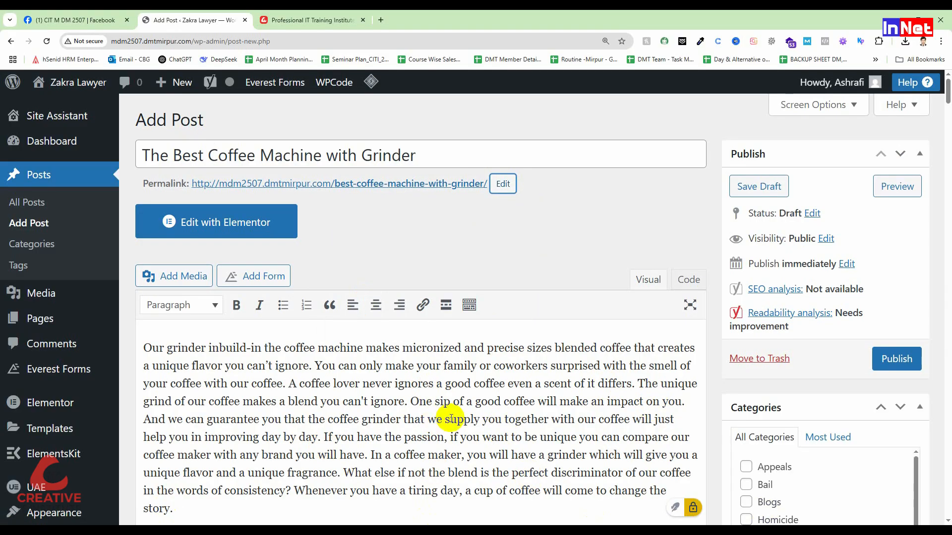
Check the slug in the Yoast SEO search appearance settings below the article
scroll(435, 420, "down", 15)
scroll(449, 421, "down", 20)
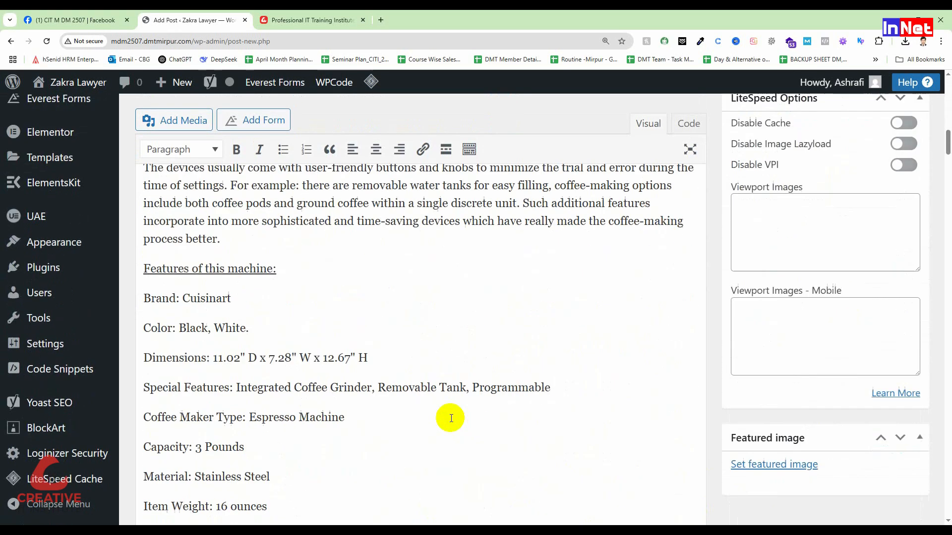
scroll(444, 427, "down", 20)
scroll(442, 425, "down", 8)
scroll(293, 396, "down", 3)
scroll(295, 397, "down", 3)
left_click_drag(178, 353, 131, 353)
left_click(173, 353)
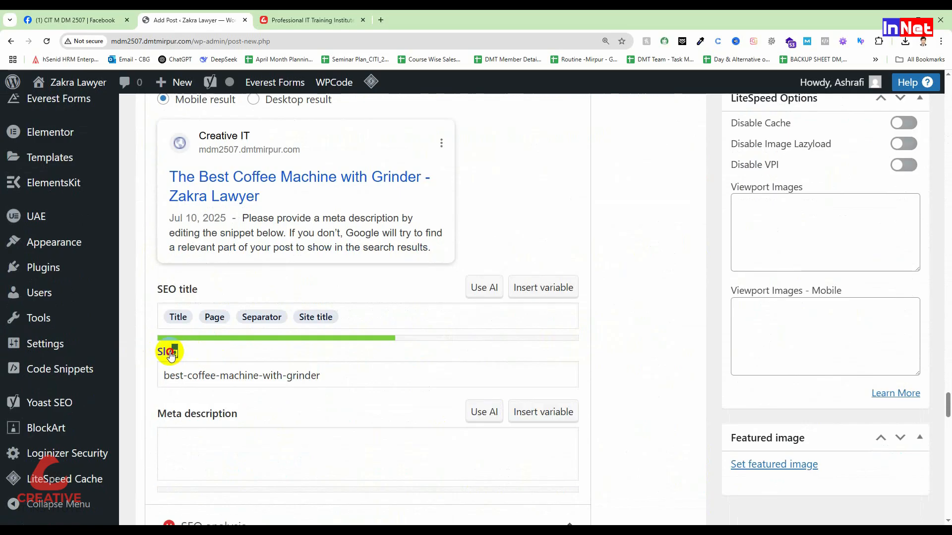
left_click(177, 355)
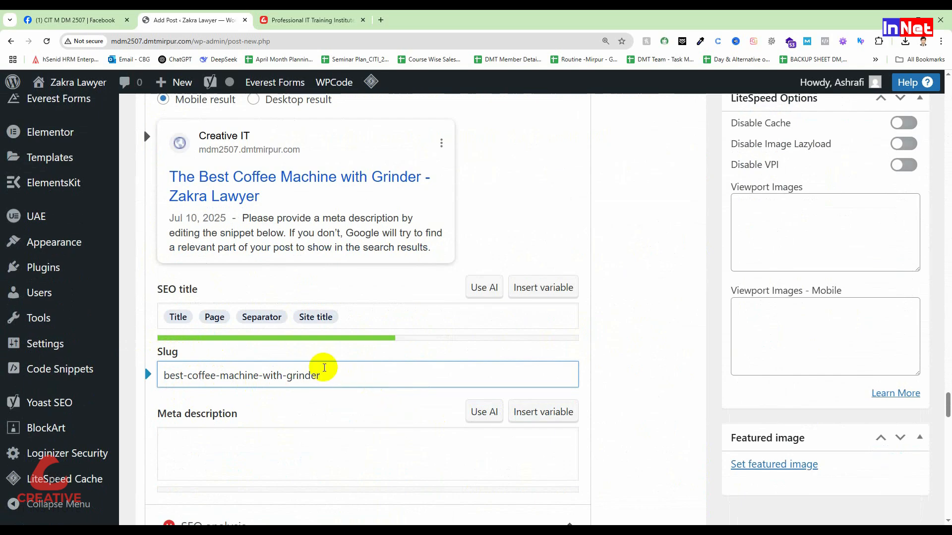
left_click_drag(340, 381, 123, 362)
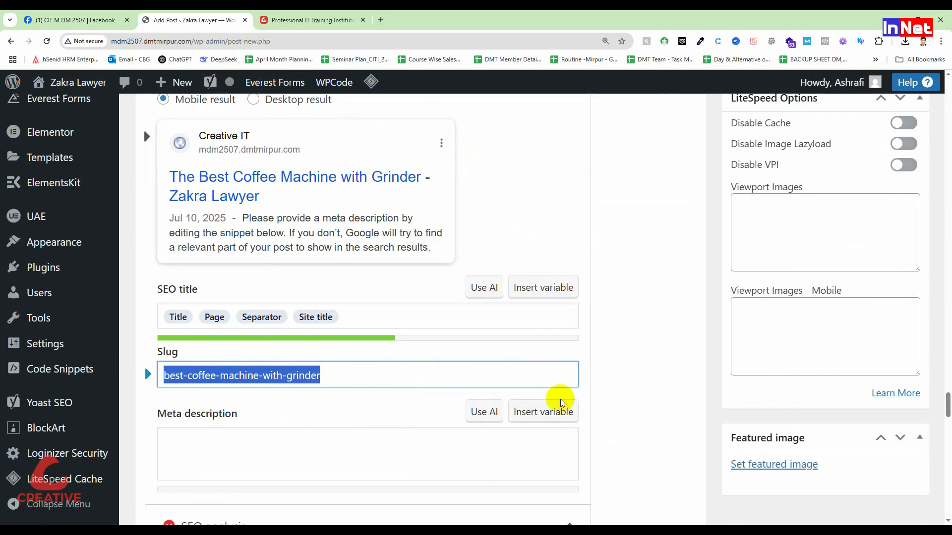
Open the Yoast help article for the keyphrase in slug problem, skim how to edit a URL slug, and return to the post
scroll(490, 439, "down", 14)
scroll(489, 439, "down", 7)
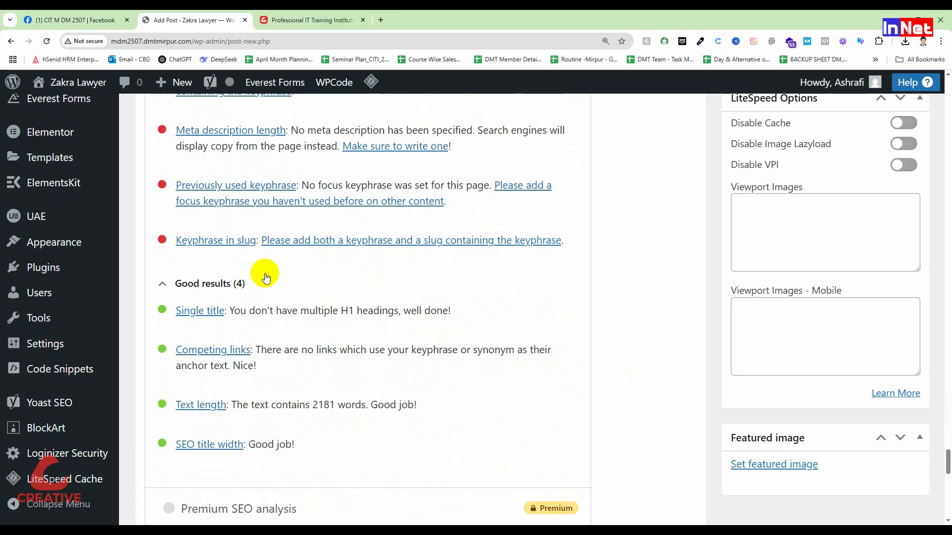
left_click(320, 240)
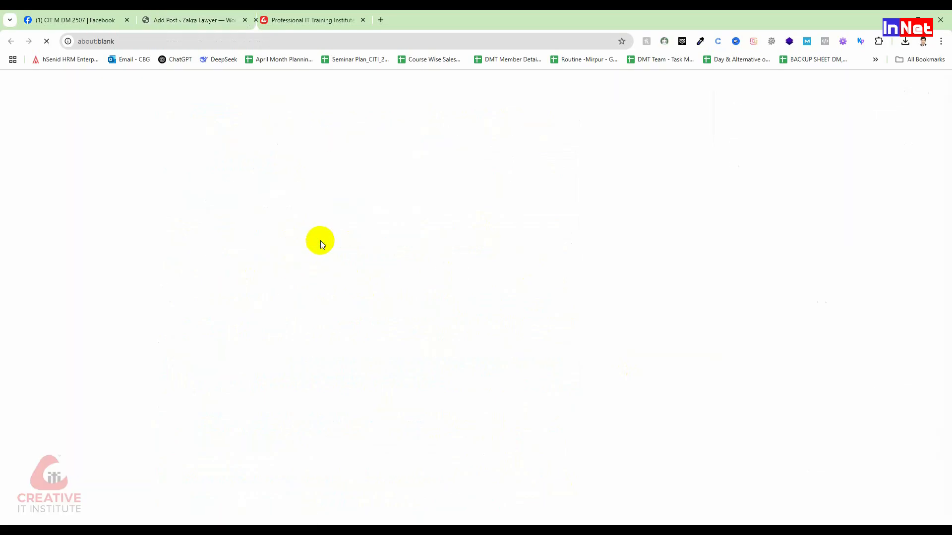
scroll(410, 313, "down", 5)
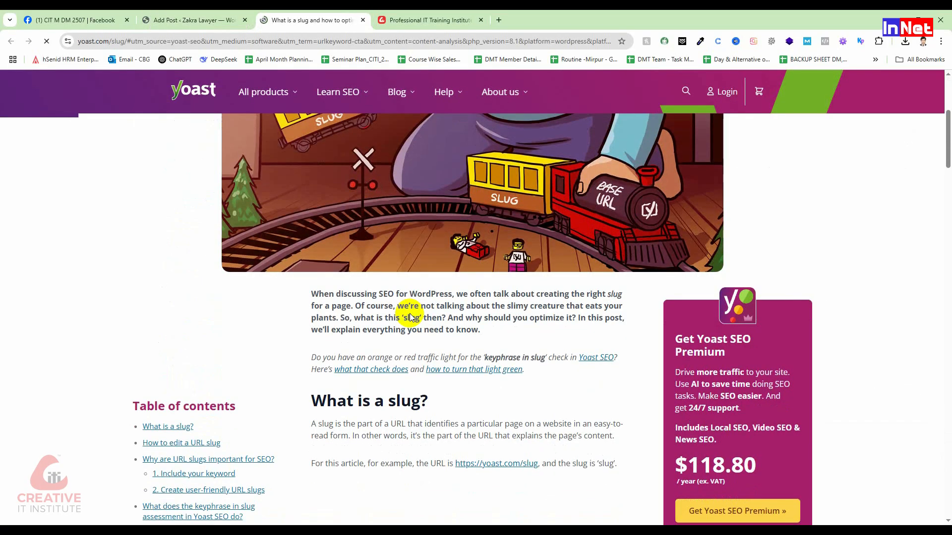
scroll(410, 313, "up", 3)
scroll(412, 298, "up", 1)
scroll(410, 299, "down", 5)
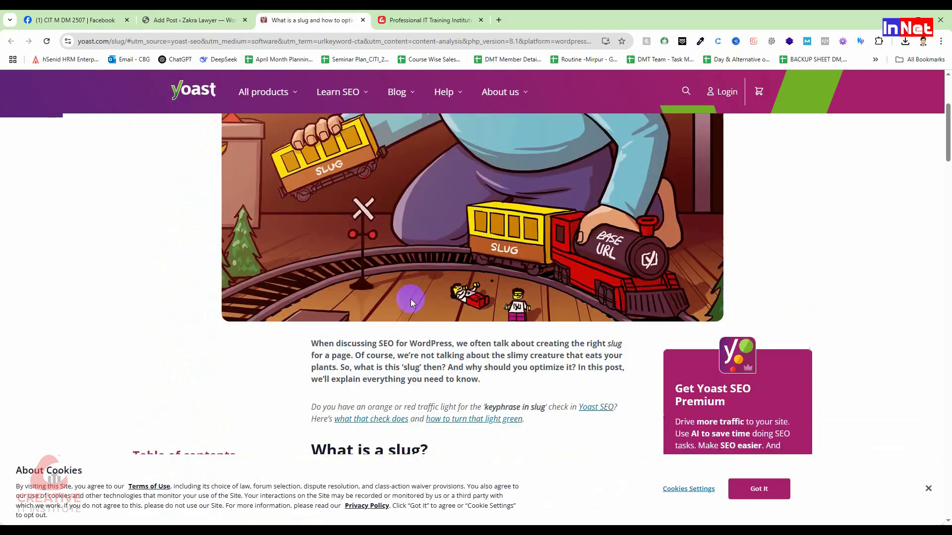
scroll(445, 377, "down", 13)
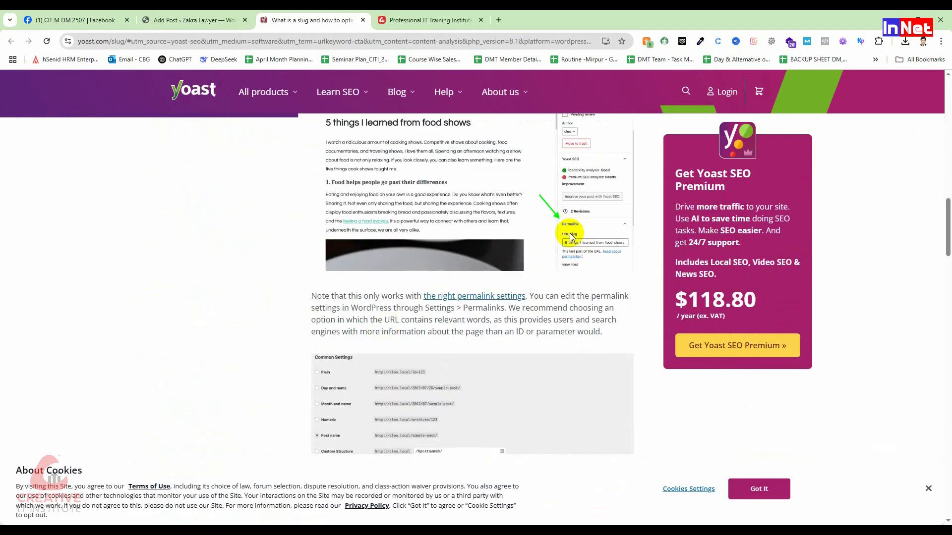
scroll(534, 279, "up", 4)
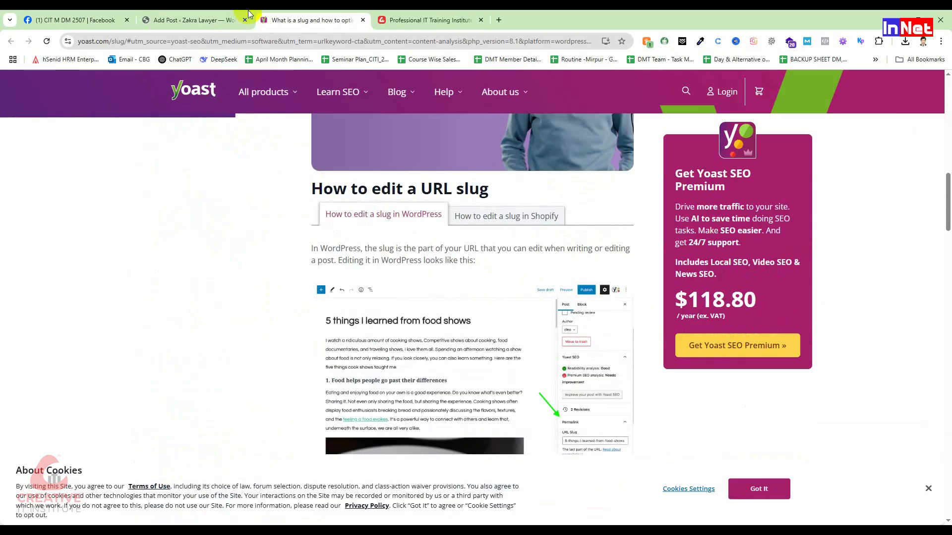
left_click(233, 16)
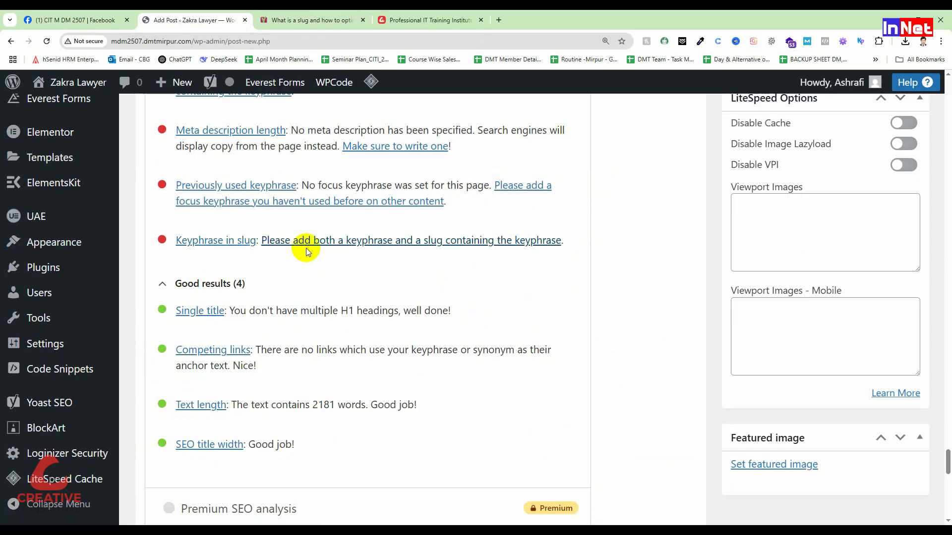
Copy the full post title into the Yoast focus keyphrase as "The Best Coffee Machine with Grinder"
scroll(281, 243, "up", 1)
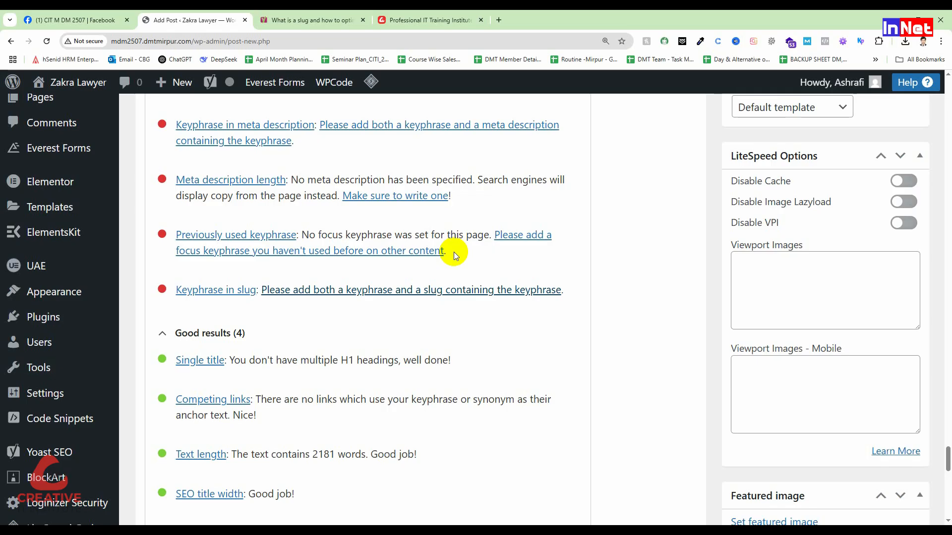
scroll(439, 286, "up", 12)
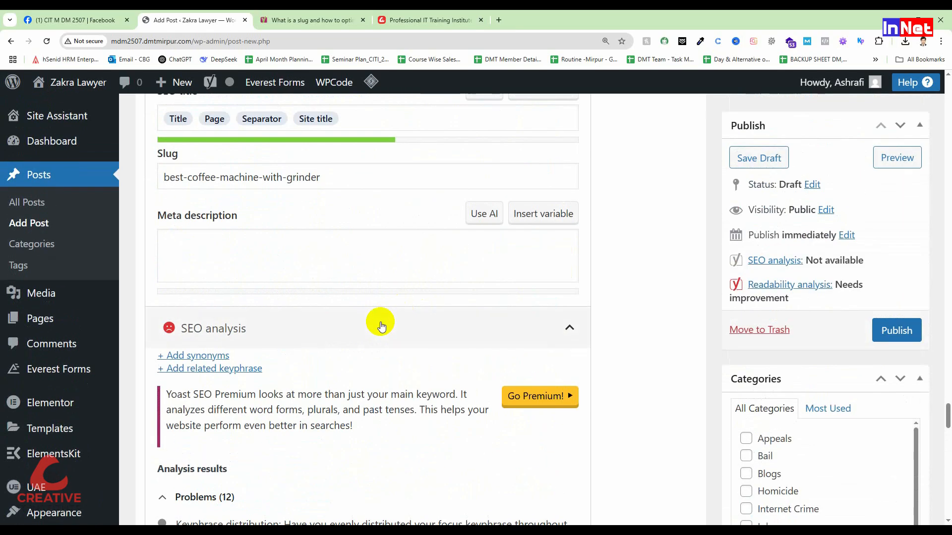
scroll(378, 323, "up", 9)
scroll(300, 327, "up", 4)
left_click_drag(943, 383, 942, 80)
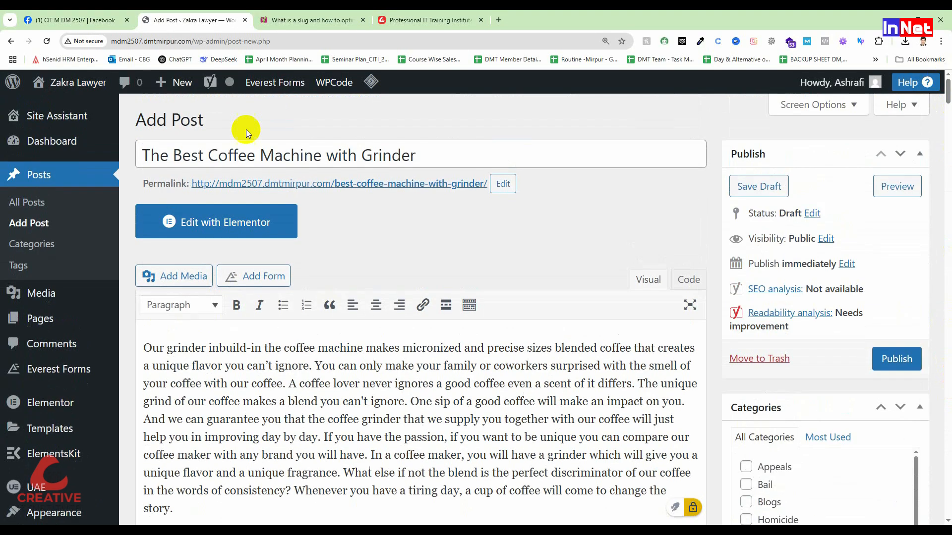
left_click_drag(422, 158, 112, 158)
key("ctrl+c")
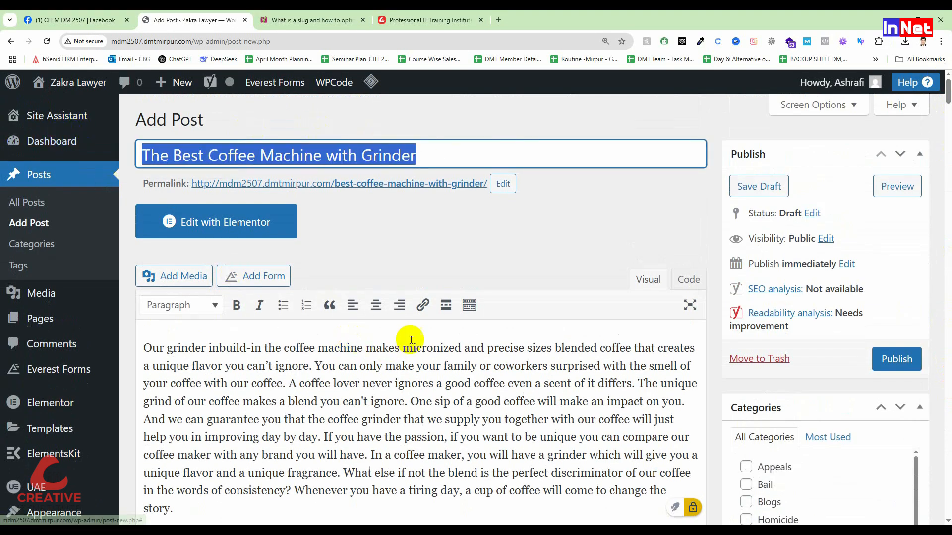
scroll(420, 328, "down", 4)
scroll(420, 328, "down", 20)
scroll(413, 346, "down", 20)
scroll(368, 337, "down", 15)
scroll(361, 323, "up", 5)
left_click(217, 346)
key("ctrl+v")
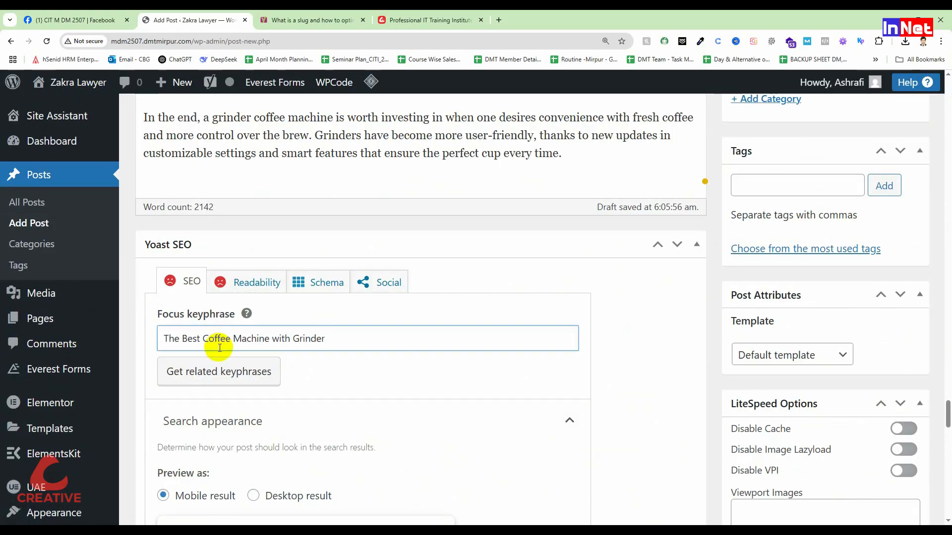
left_click(640, 356)
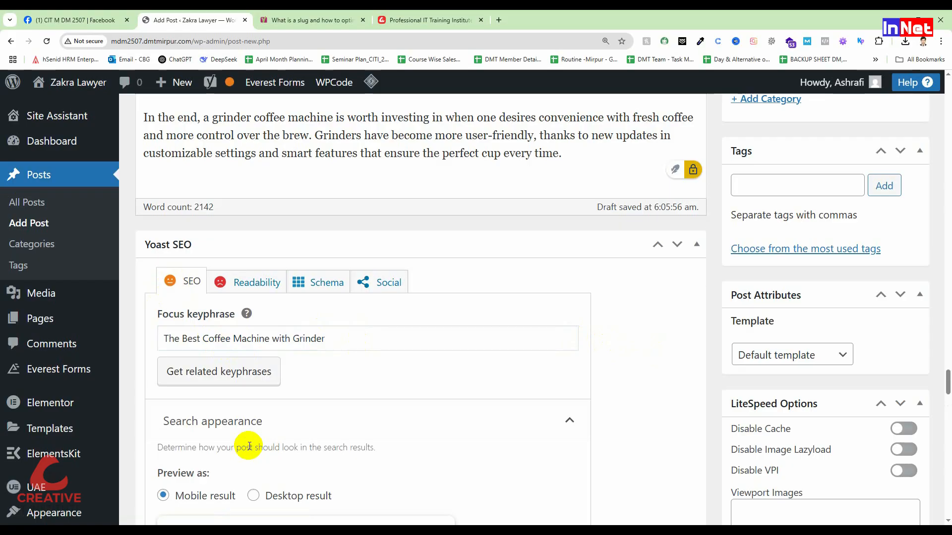
Read through the updated SEO analysis, examining the remaining problems and the keyphrase entries among the good results
scroll(249, 446, "down", 20)
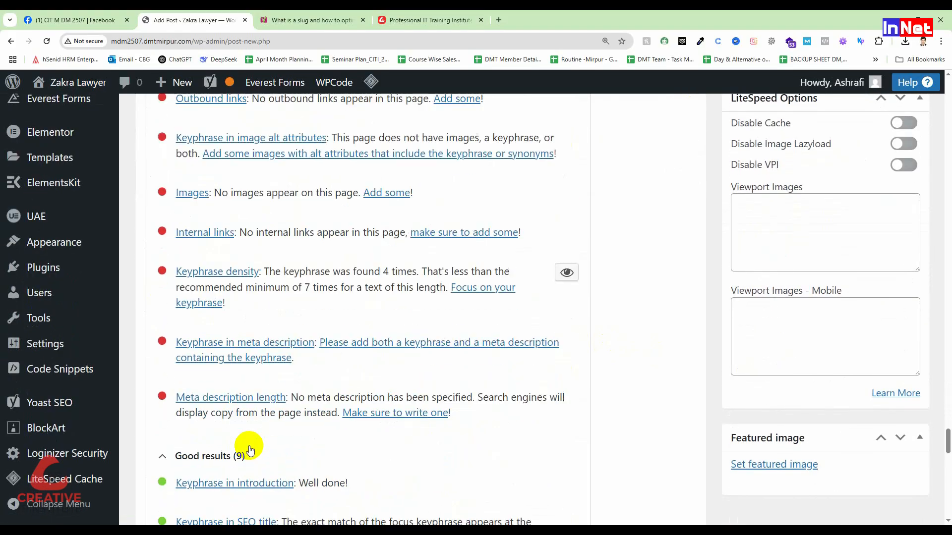
scroll(248, 451, "down", 2)
scroll(228, 411, "down", 2)
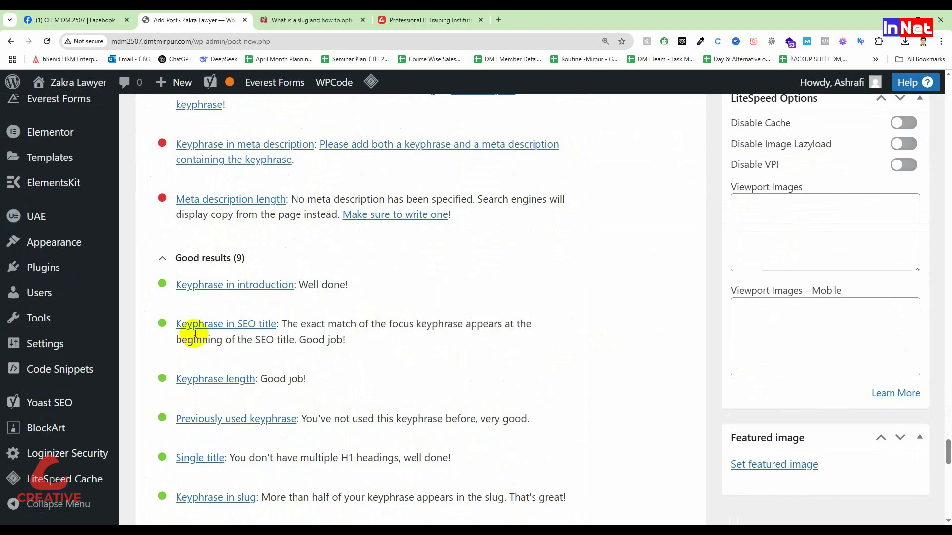
scroll(232, 392, "down", 2)
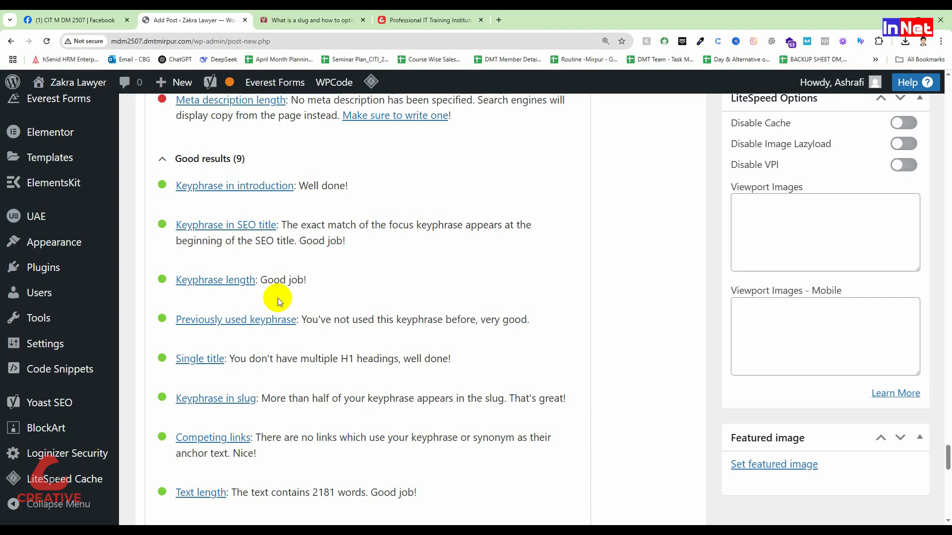
left_click_drag(268, 278, 365, 278)
left_click(355, 282)
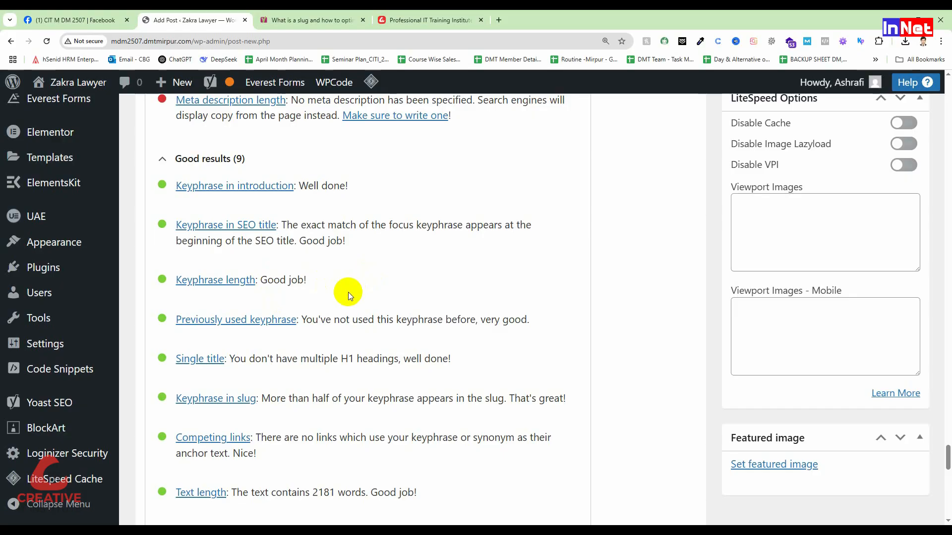
scroll(348, 292, "up", 1)
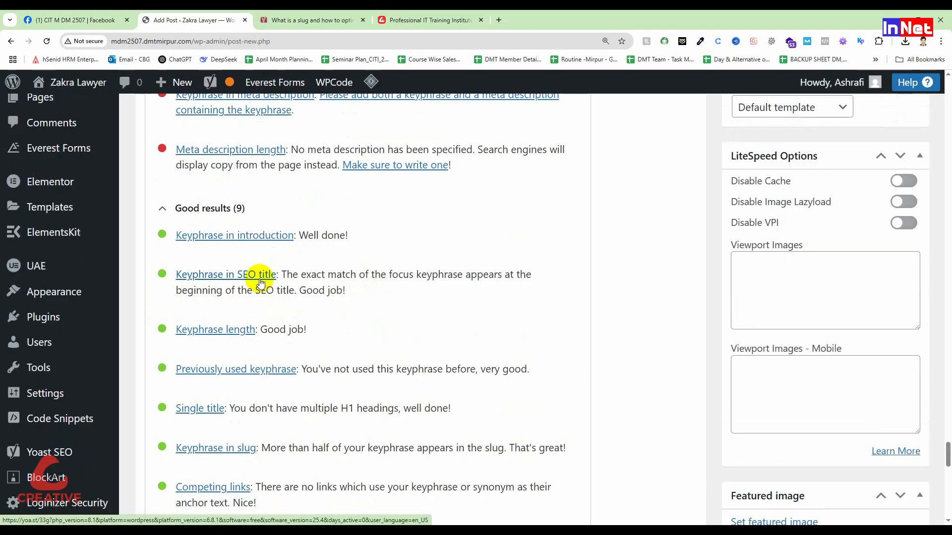
scroll(238, 292, "up", 1)
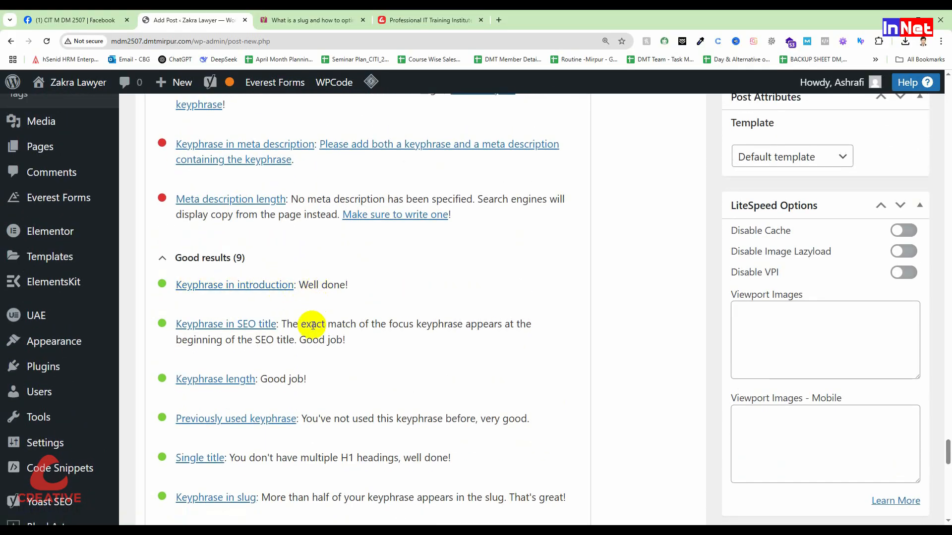
Examine the article's introductory paragraph about the grinder built into the coffee machine
left_click_drag(946, 452, 948, 79)
scroll(620, 350, "down", 2)
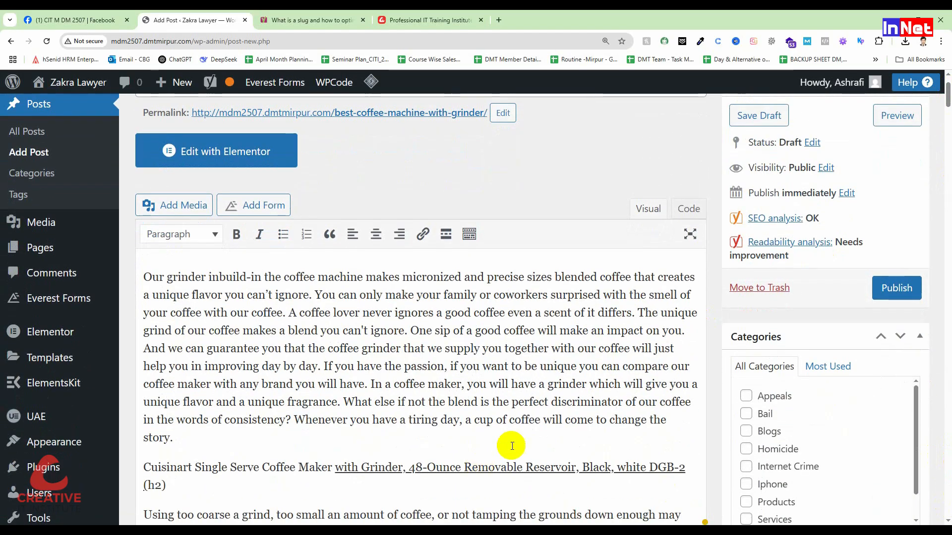
left_click(381, 367)
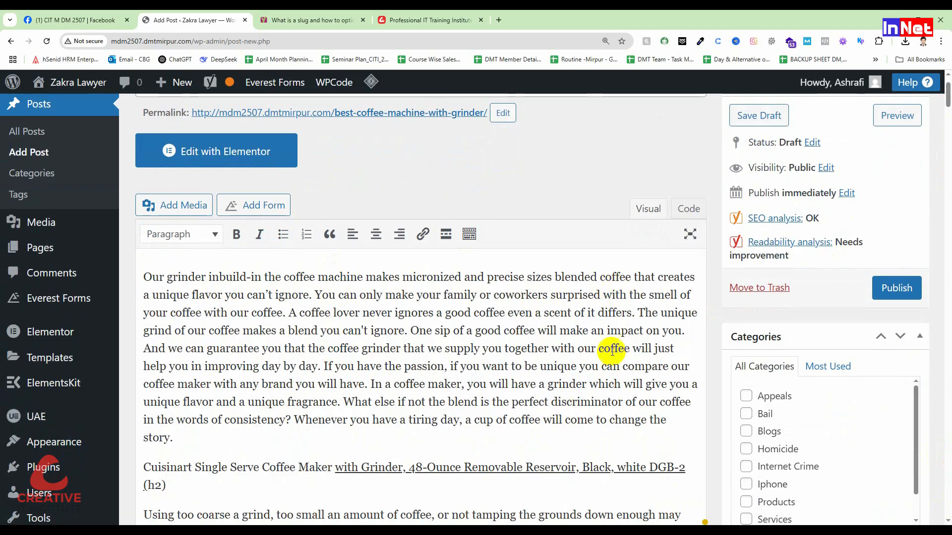
left_click_drag(173, 438, 138, 276)
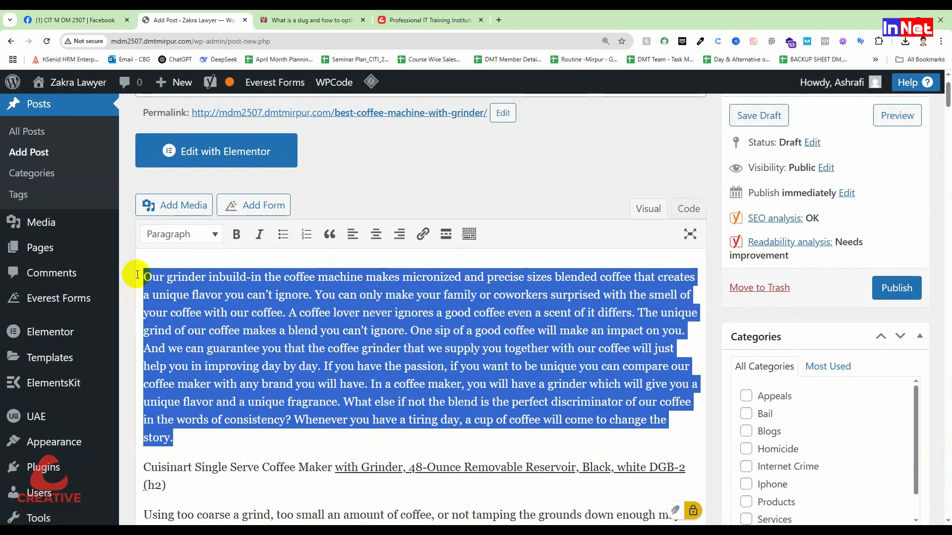
left_click(351, 383)
left_click(512, 384)
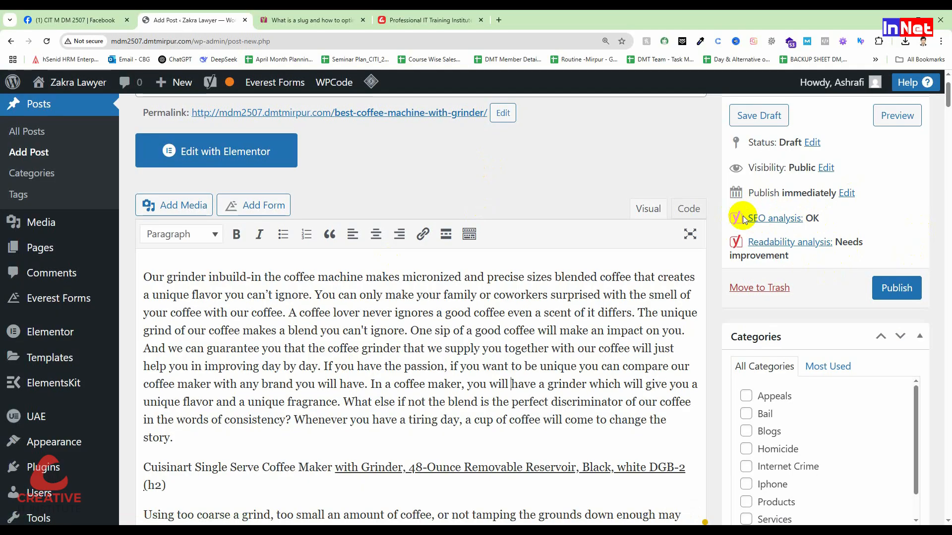
Review the remaining problems in the SEO analysis, from outbound links and images to keyphrase density and meta description
left_click_drag(947, 94, 943, 397)
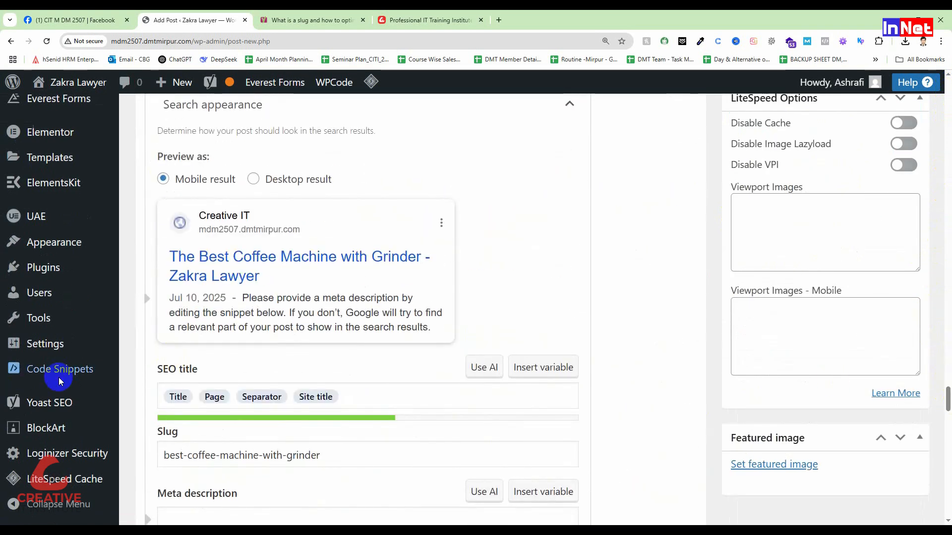
scroll(370, 273, "down", 15)
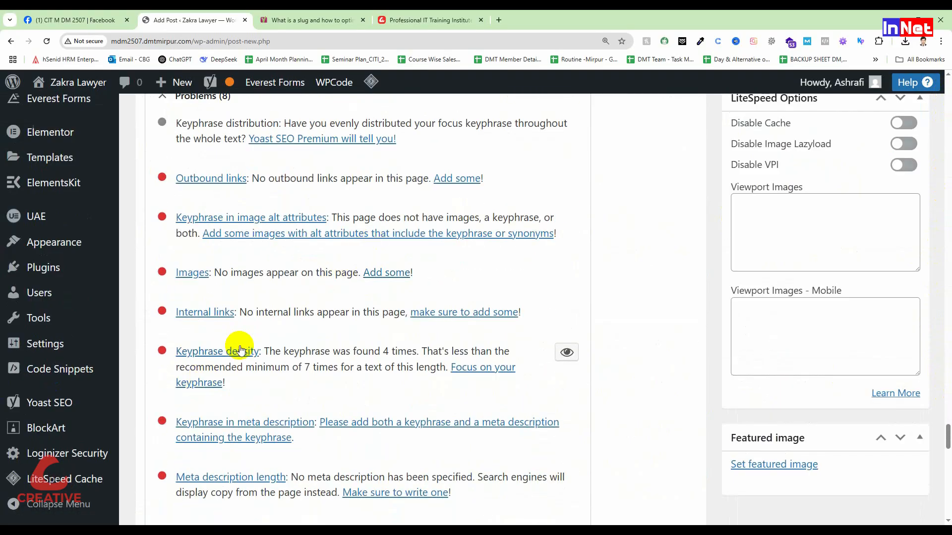
scroll(240, 350, "down", 2)
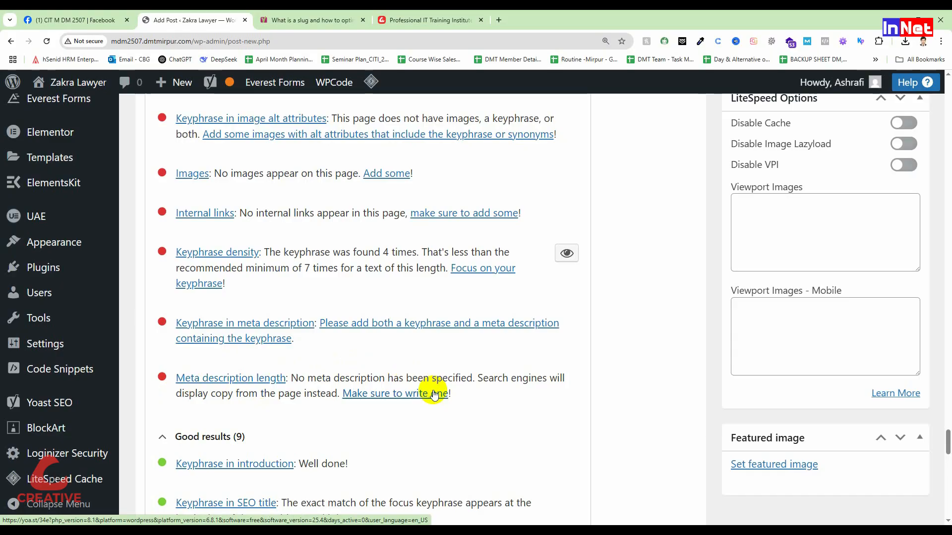
scroll(426, 392, "up", 2)
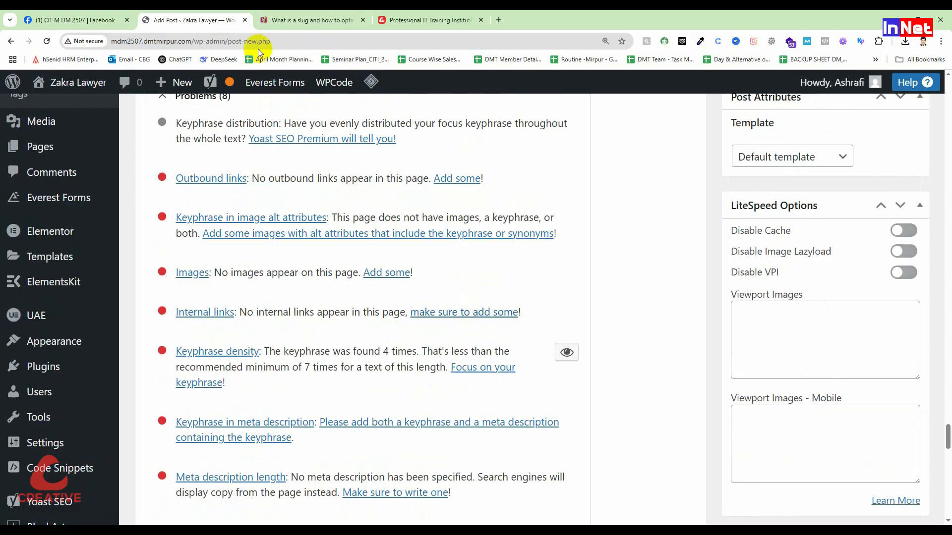
Copy the concluding paragraph's first sentence, "In the end, a grinder coffee machine … control over the brew.", into the Yoast meta description
scroll(403, 256, "up", 10)
scroll(404, 255, "up", 10)
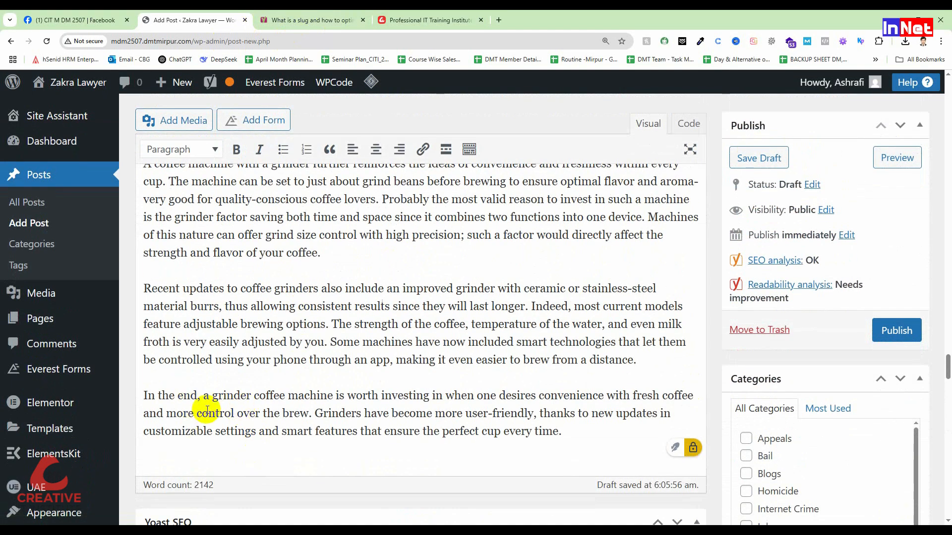
left_click_drag(144, 396, 580, 395)
left_click_drag(502, 397, 316, 410)
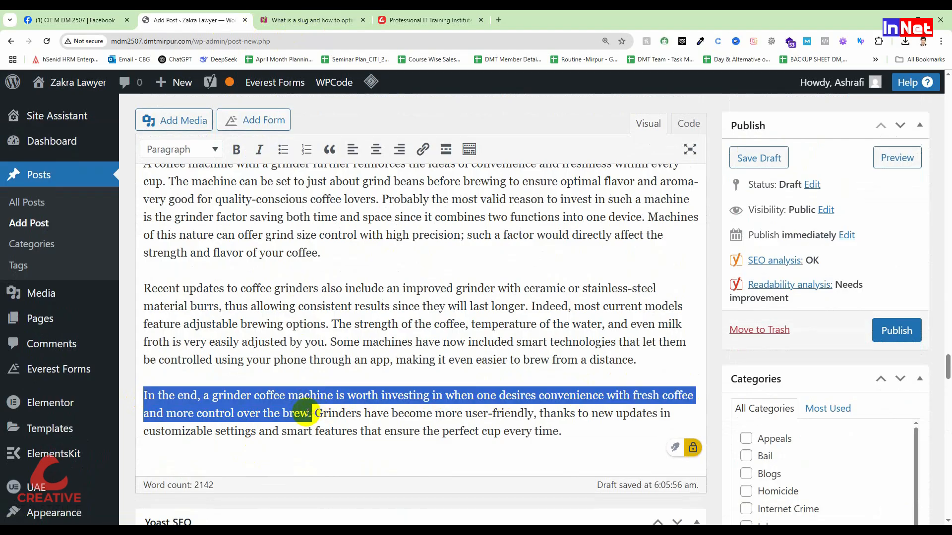
right_click(298, 391)
left_click(345, 188)
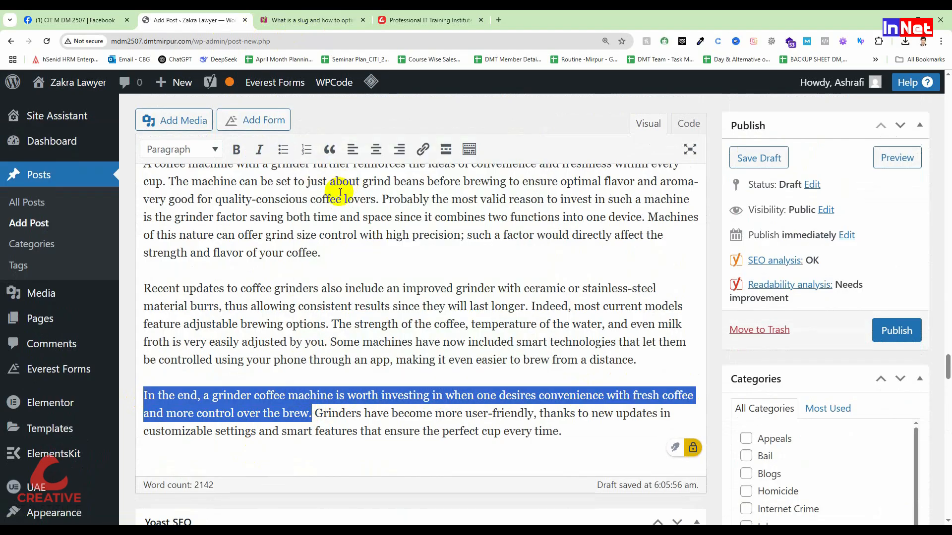
scroll(340, 193, "down", 15)
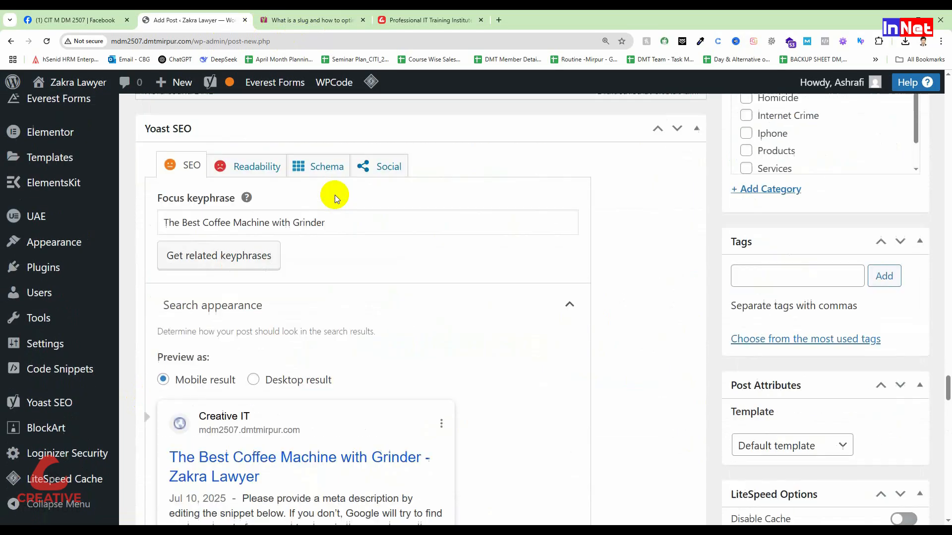
scroll(335, 195, "down", 1)
left_click(213, 377)
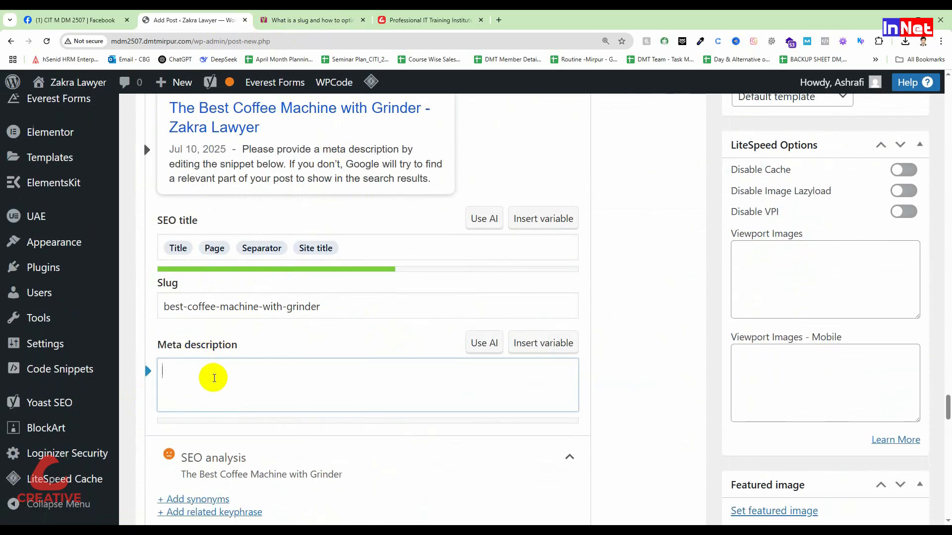
key("ctrl+v")
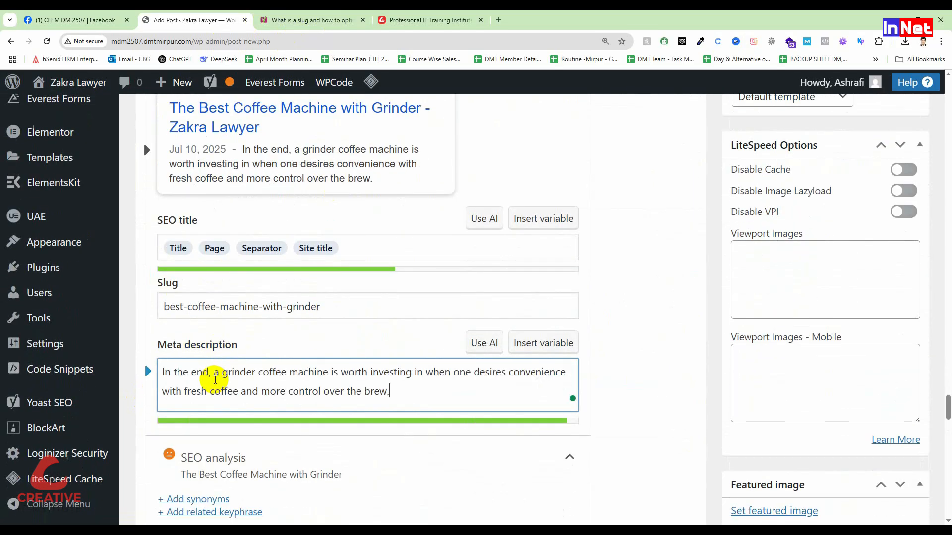
left_click(645, 395)
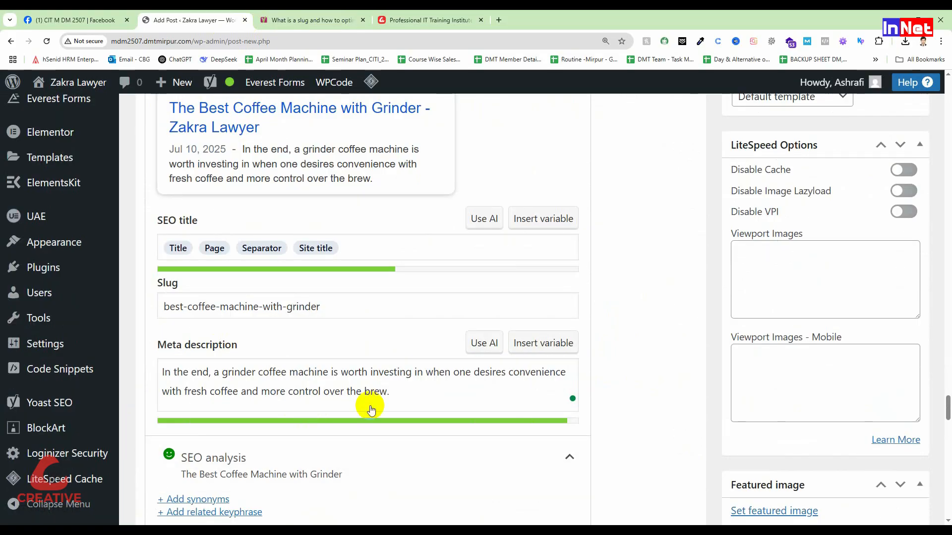
Check the updated SEO analysis, reading the meta description entries among the good results
scroll(368, 404, "down", 2)
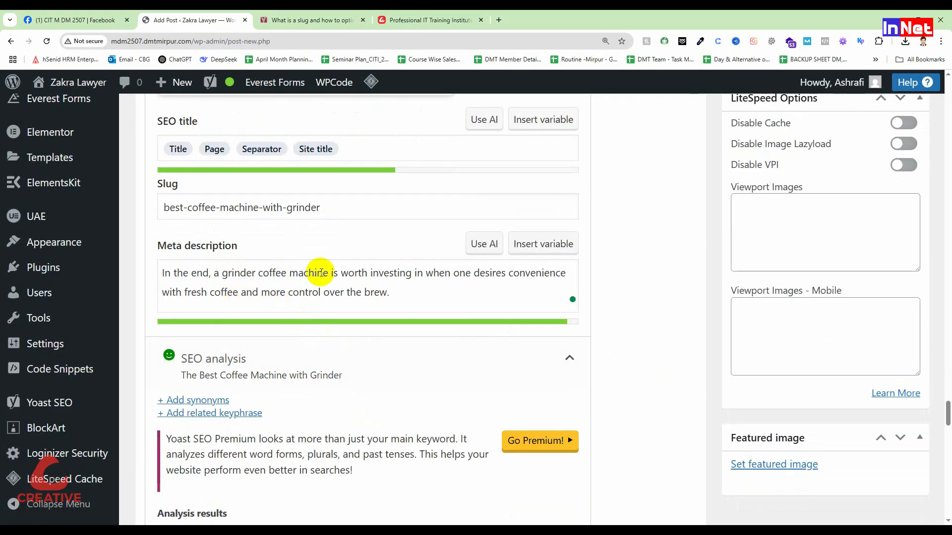
scroll(388, 336, "down", 10)
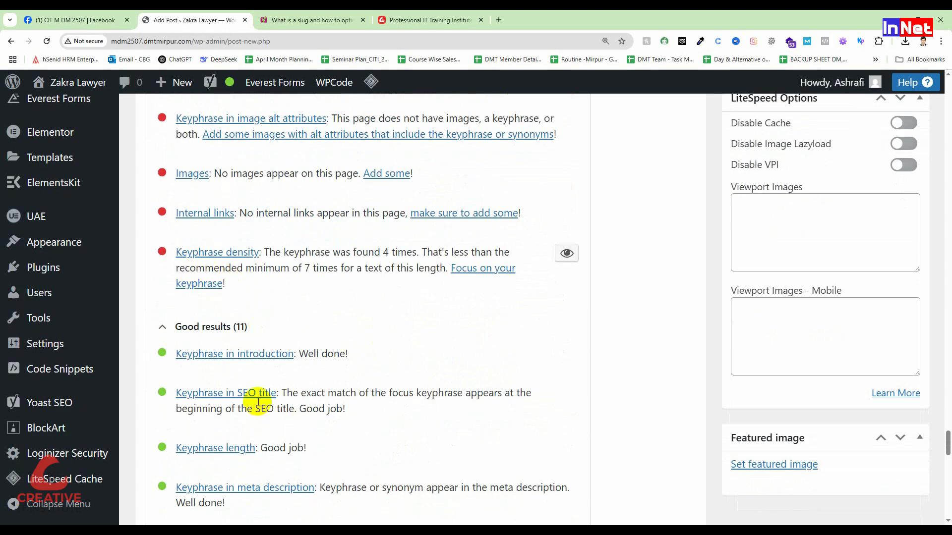
scroll(310, 440, "down", 3)
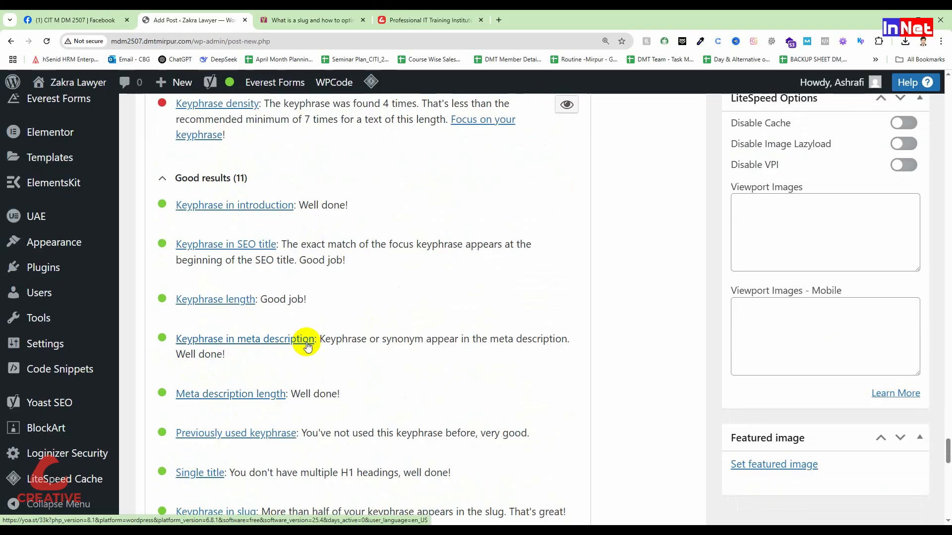
scroll(307, 347, "up", 7)
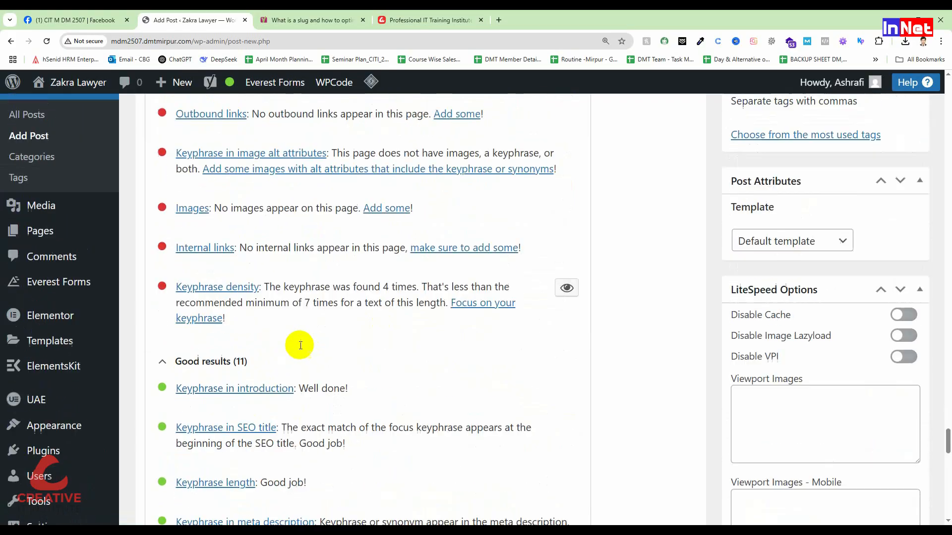
Try deleting the keyphrase words "grinder coffee machine" from the meta description and examine the effect in the SEO analysis
scroll(300, 347, "up", 5)
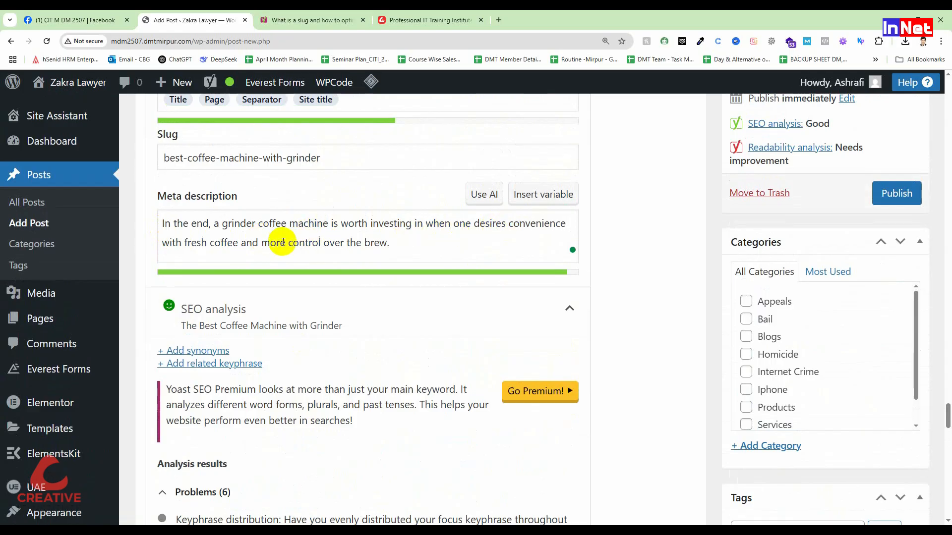
left_click_drag(325, 223, 219, 223)
key("BackSpace")
left_click(638, 331)
scroll(511, 365, "down", 2)
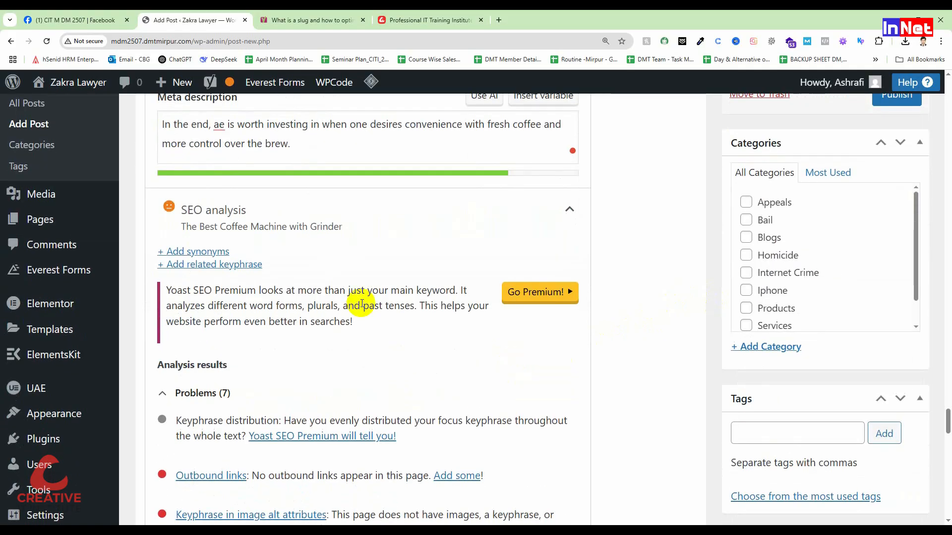
scroll(168, 229, "down", 9)
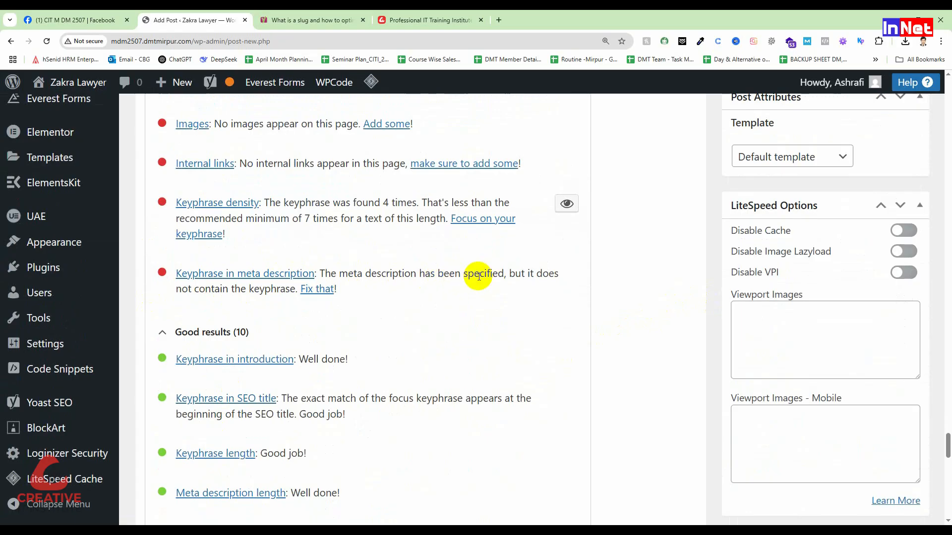
left_click_drag(514, 276, 292, 292)
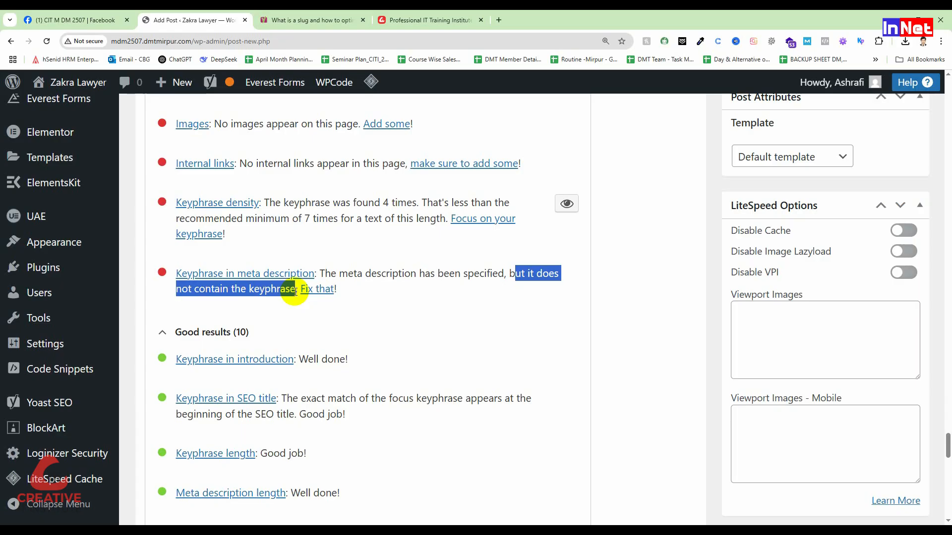
left_click(303, 290)
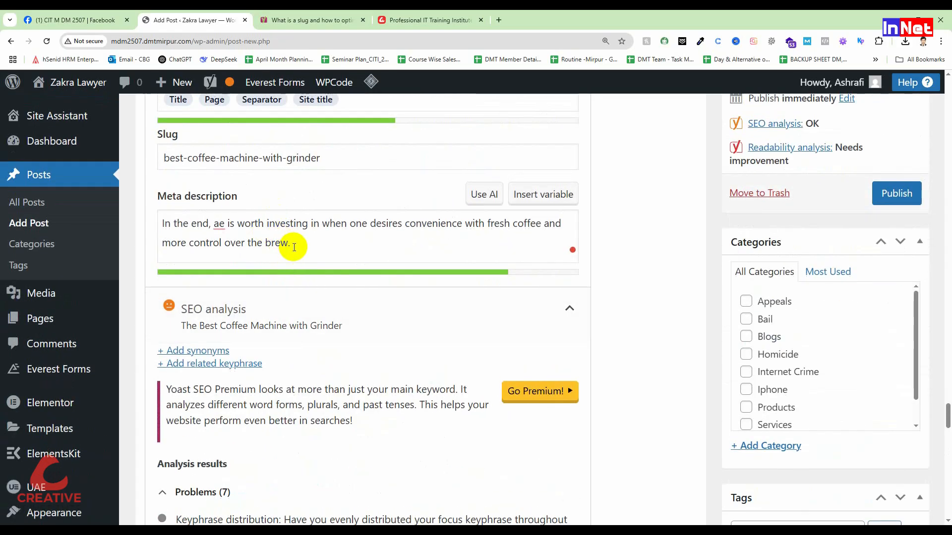
Undo the deletion in the meta description and review the keyphrase density problem in the SEO analysis
key("ctrl+z")
left_click(387, 224)
scroll(350, 298, "down", 8)
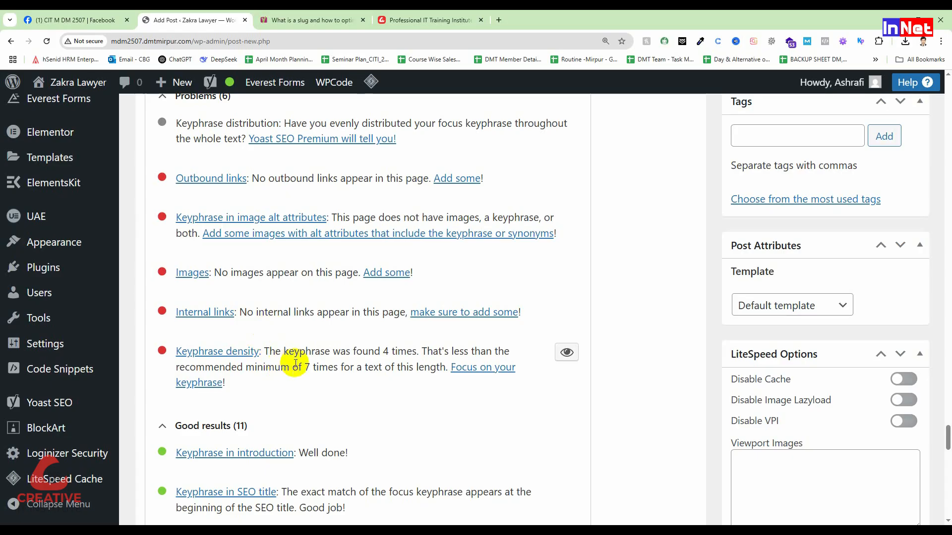
scroll(302, 366, "down", 2)
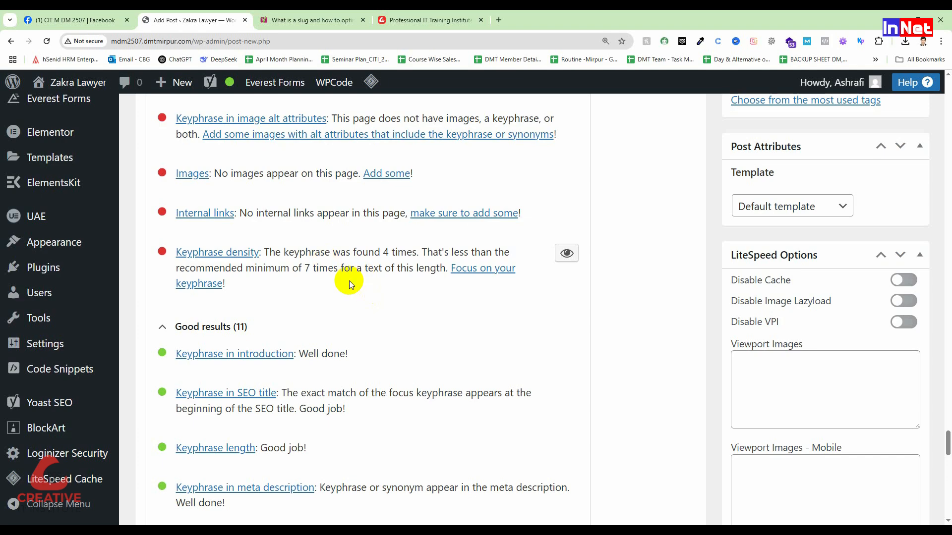
Copy the focus keyphrase "The Best Coffee Machine with Grinder" and insert it at the end of the article's concluding paragraph
scroll(361, 273, "up", 10)
scroll(349, 281, "up", 5)
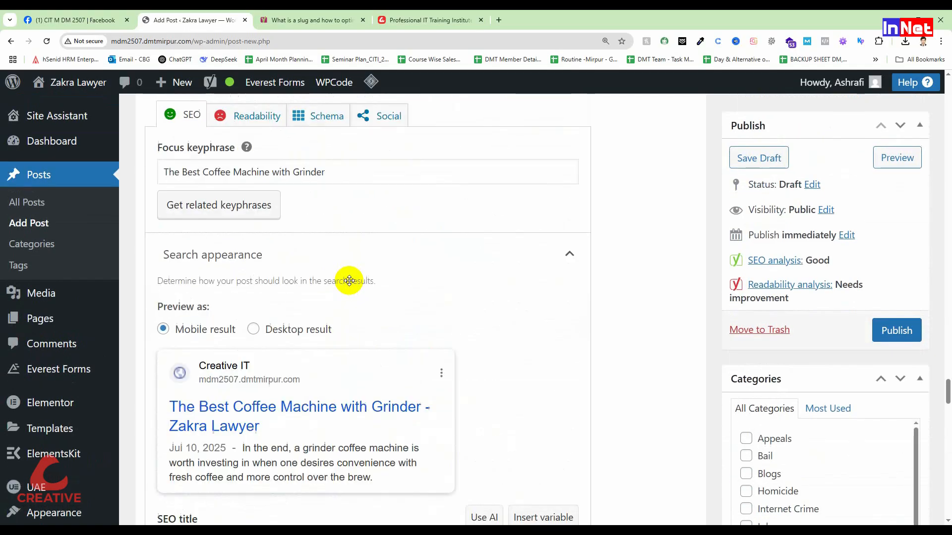
left_click_drag(347, 368, 159, 368)
key("ctrl+c")
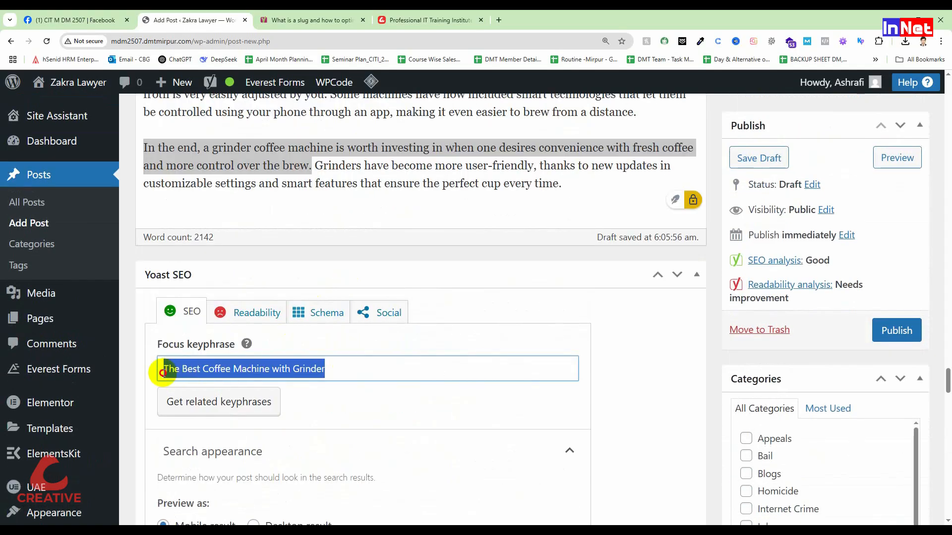
scroll(272, 325, "up", 1)
scroll(272, 324, "up", 1)
left_click(565, 333)
key("ctrl+v")
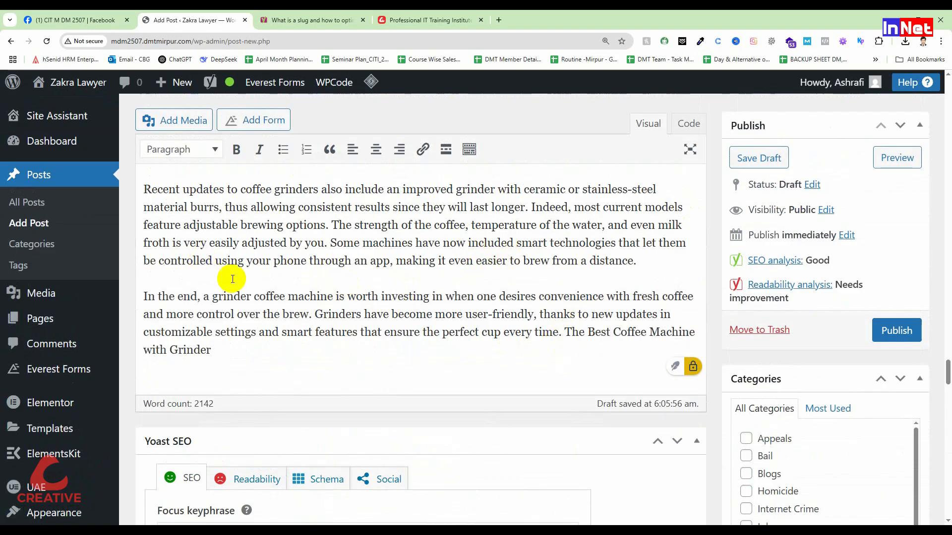
Add the copied keyphrase after the "Recent updates" paragraph, the "Through the following simple steps" paragraph and the answer to question 5
left_click(642, 265)
key("ctrl+v")
scroll(520, 228, "up", 5)
left_click(360, 304)
key("ctrl+v")
scroll(378, 323, "up", 4)
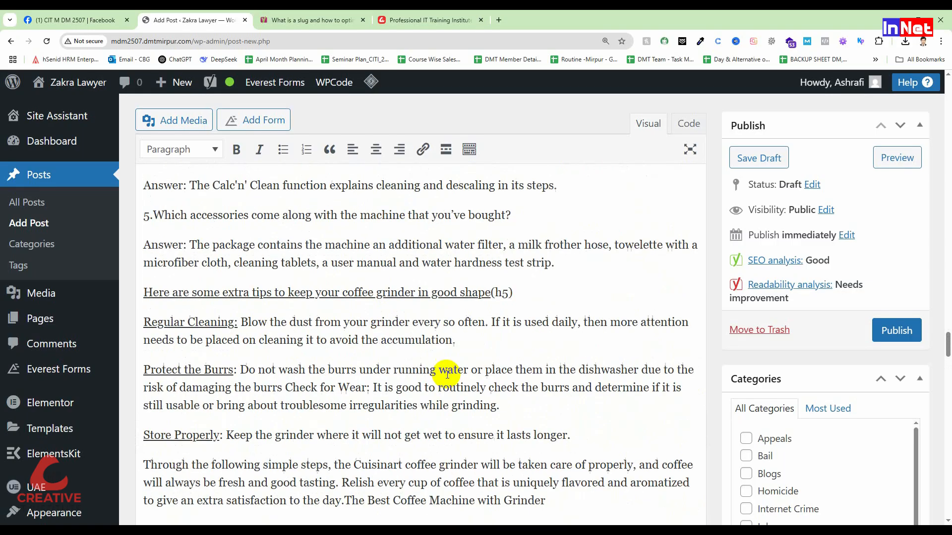
left_click(556, 264)
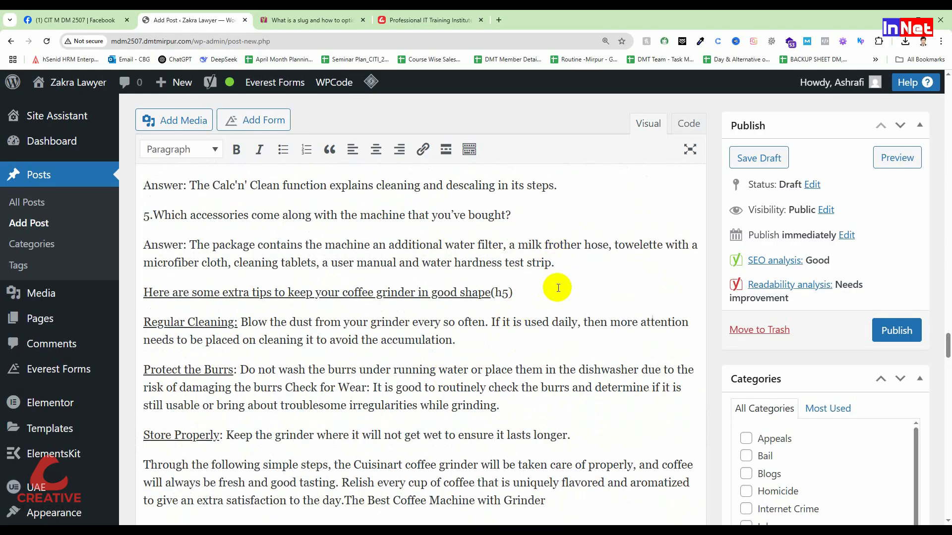
key("ctrl+v")
Return to the SEO analysis below the article and check the keyphrase density entry
scroll(558, 297, "up", 1)
scroll(331, 228, "up", 15)
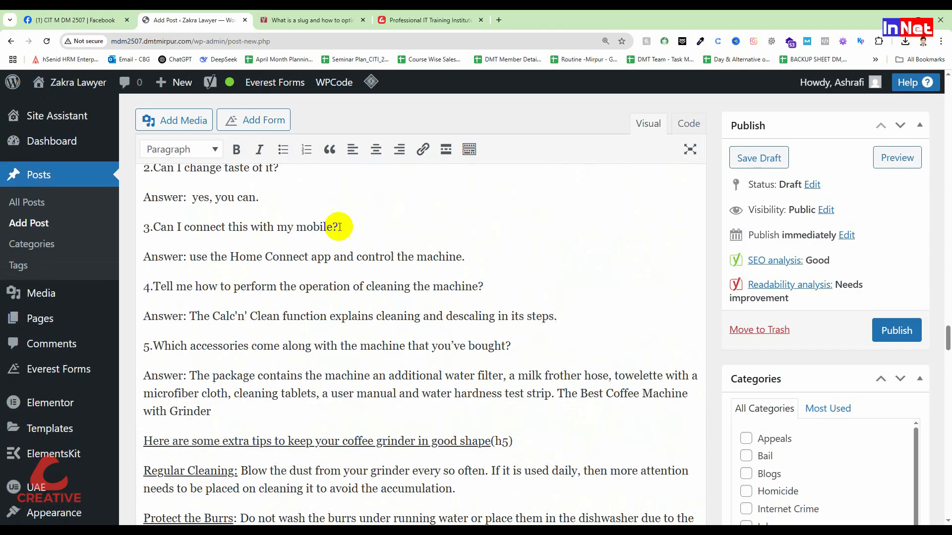
scroll(367, 292, "down", 20)
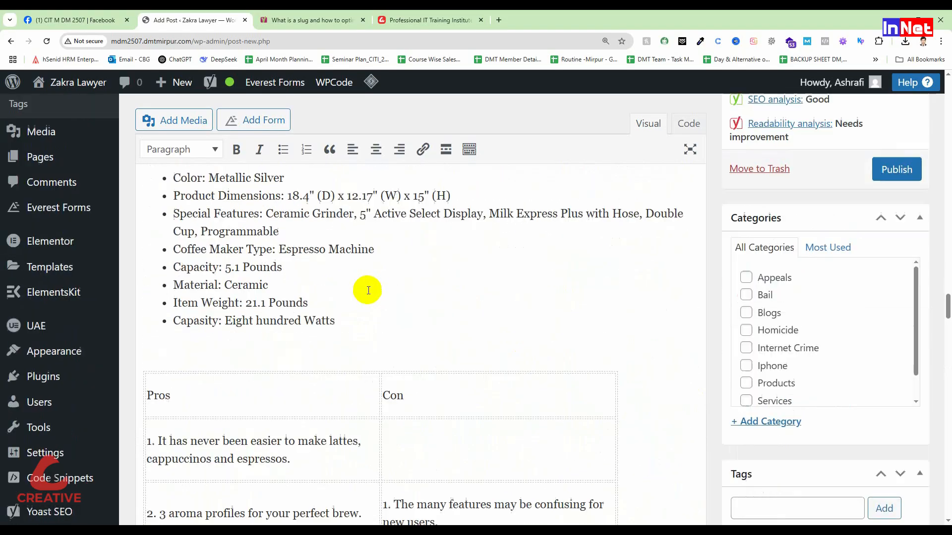
scroll(367, 318, "down", 10)
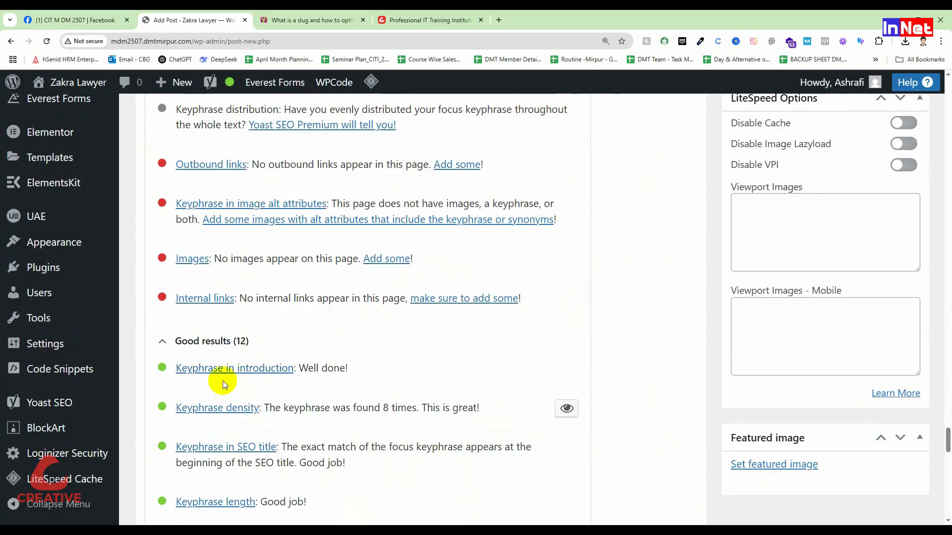
scroll(224, 407, "down", 2)
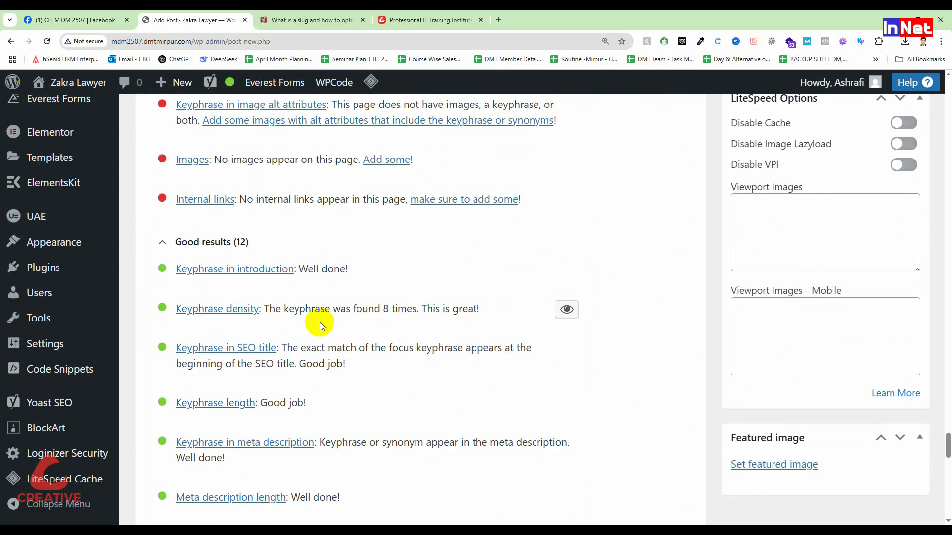
Start adding a link to the phrase "coffee machine with a grinder" under the "In short why you buy it" heading
scroll(320, 323, "up", 2)
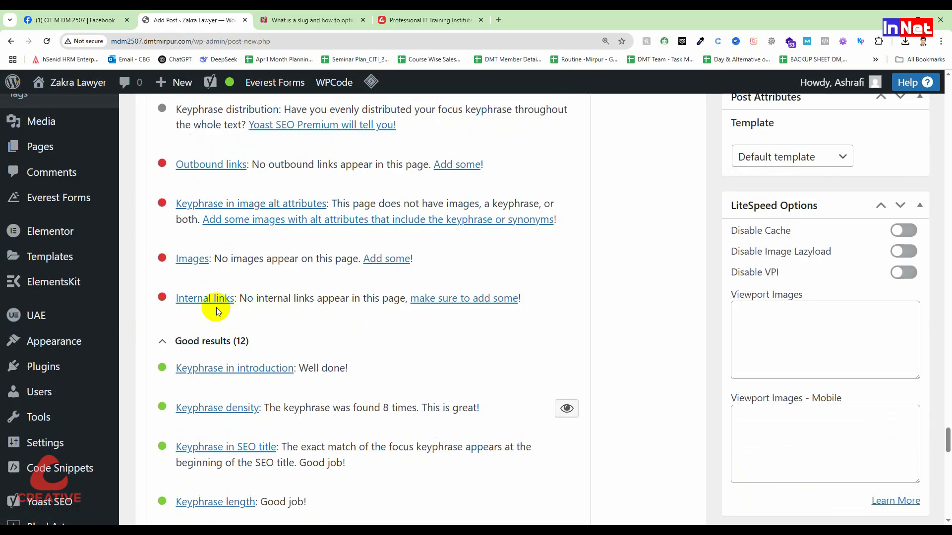
scroll(360, 212, "up", 20)
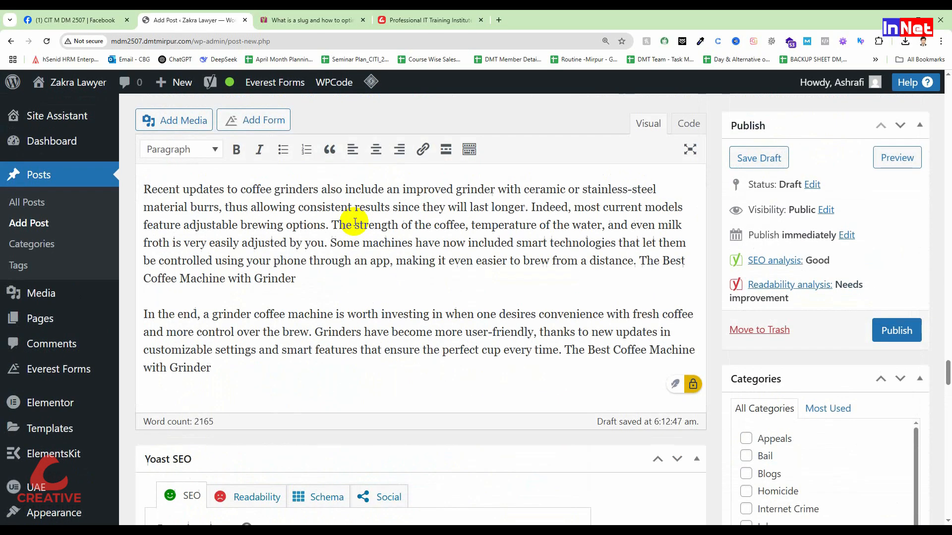
scroll(355, 223, "up", 4)
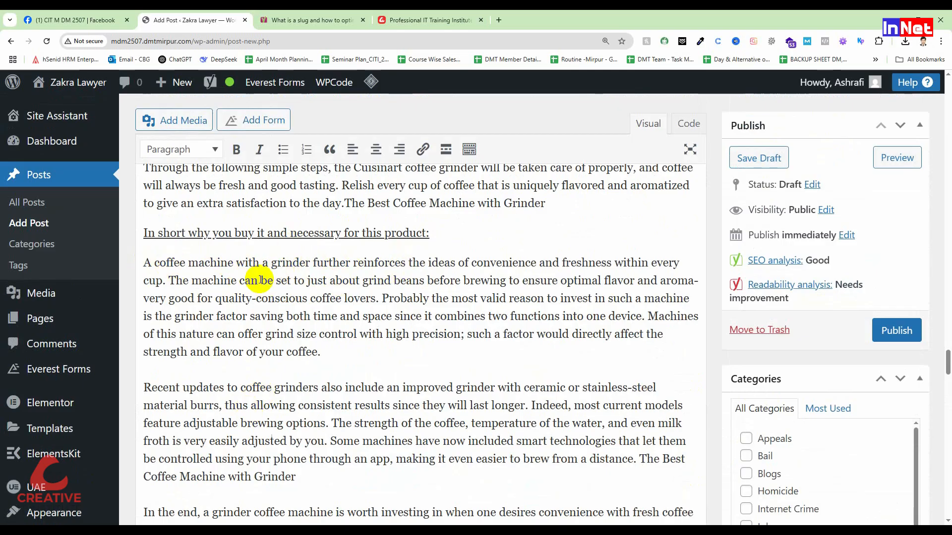
left_click_drag(159, 262, 310, 263)
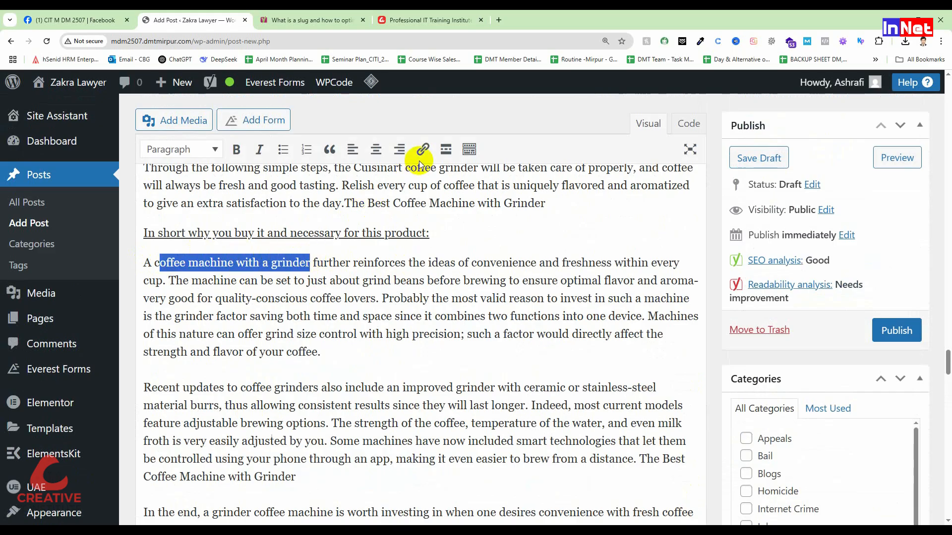
left_click(421, 150)
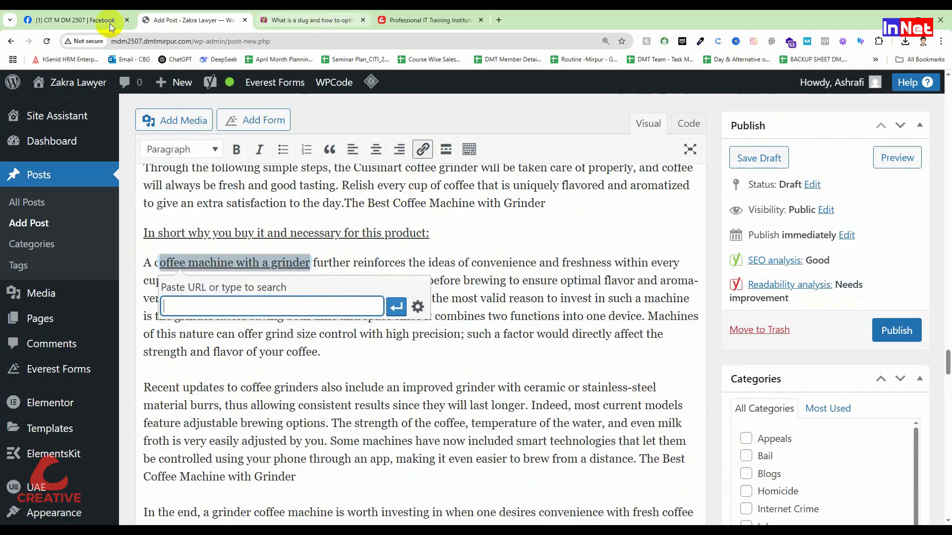
Open the Zakra Lawyer website in a new tab, go to its About page and copy the page address
mouse_move(84, 82)
left_click(79, 108)
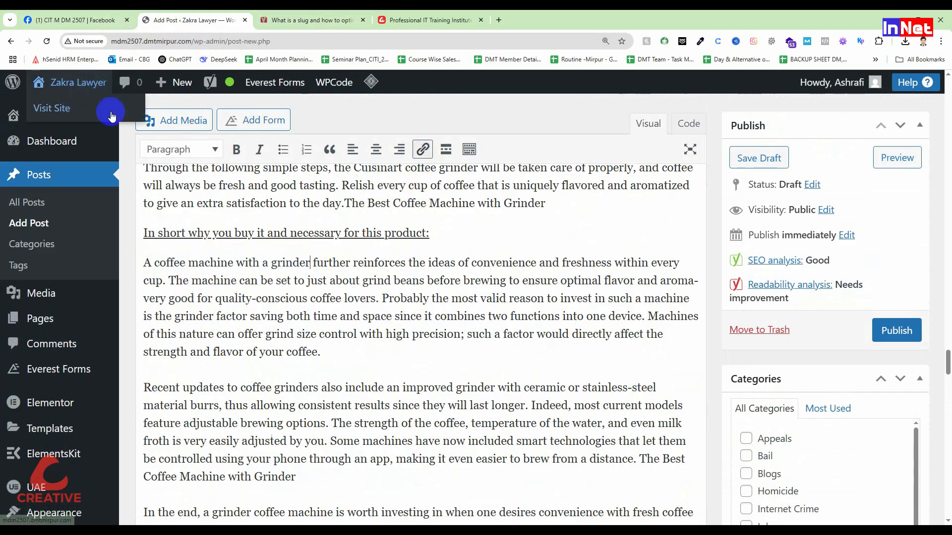
left_click(442, 20)
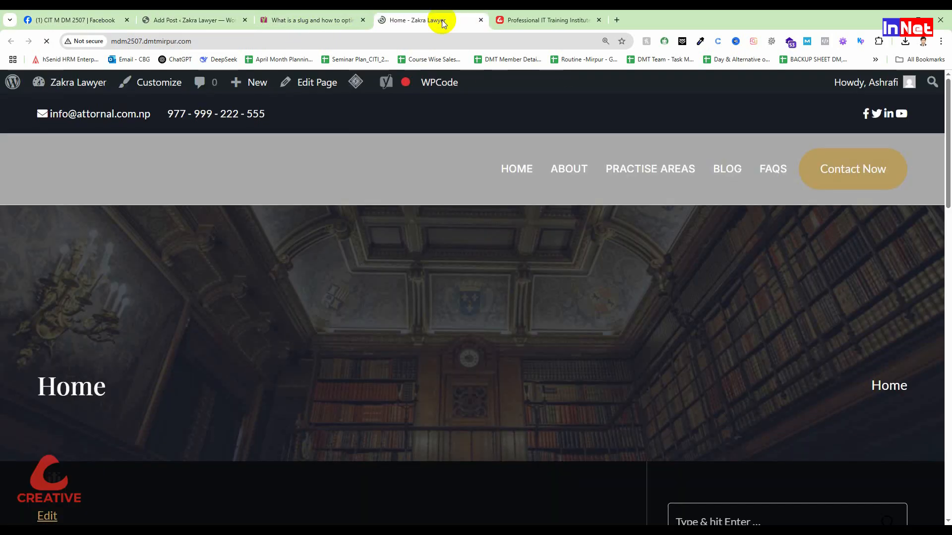
left_click(593, 197)
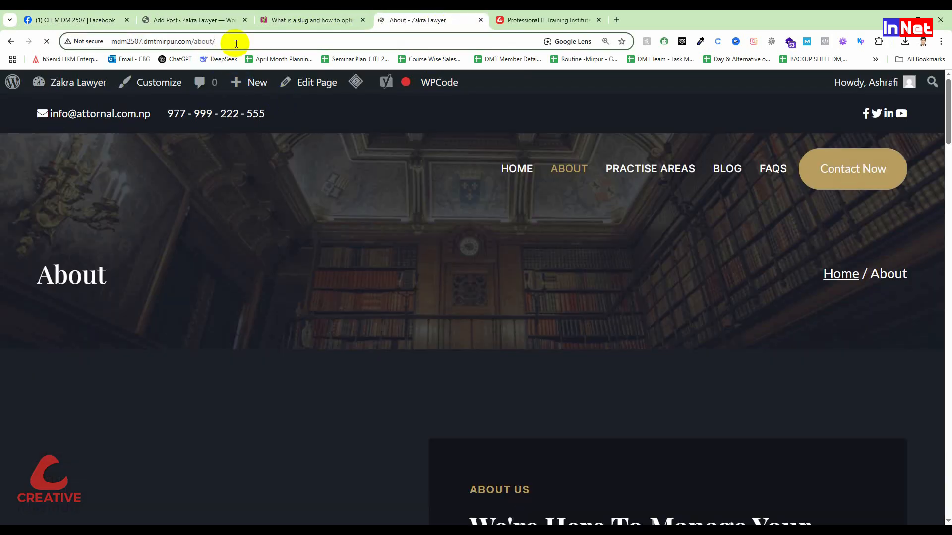
left_click(236, 44)
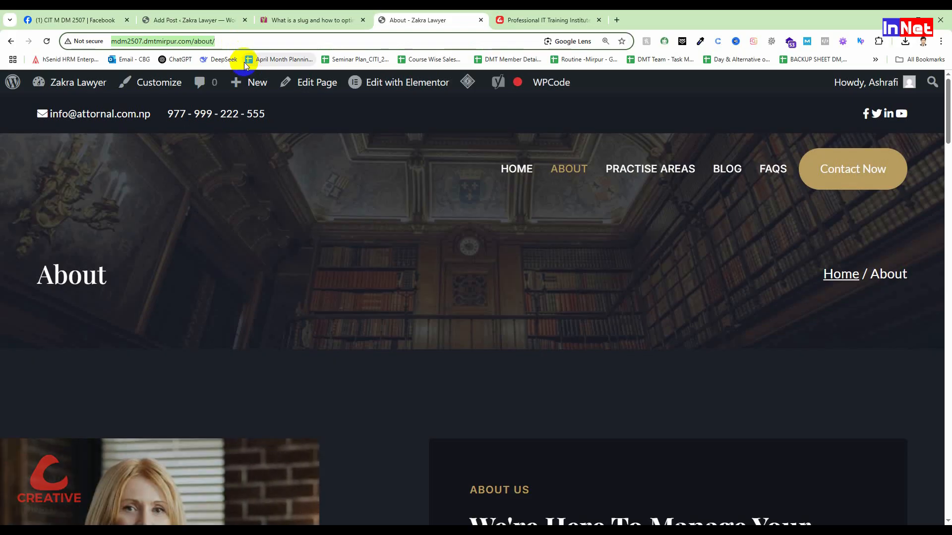
right_click(198, 44)
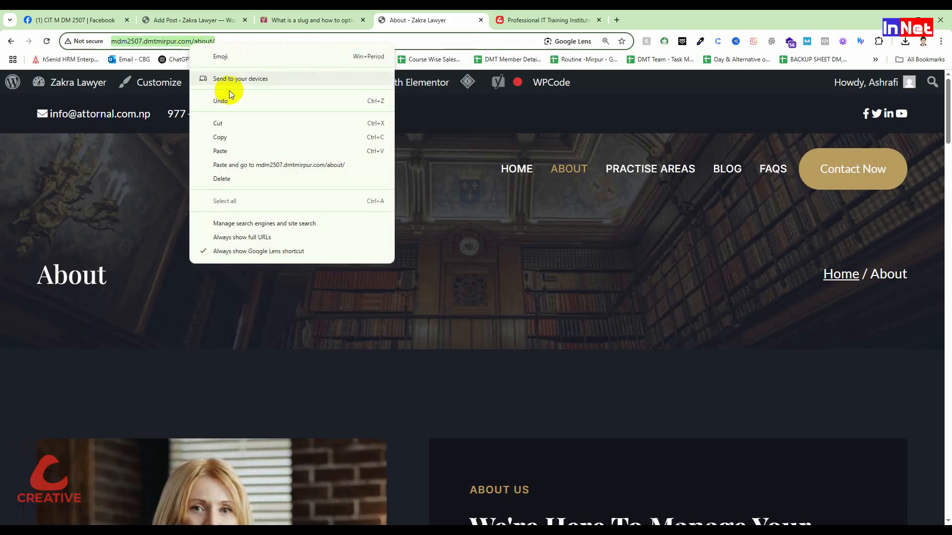
left_click(228, 137)
Return to the post editor and remove the "a" before "grinder" in the paragraph's opening phrase "A coffee machine with a grinder"
left_click(307, 20)
left_click(194, 20)
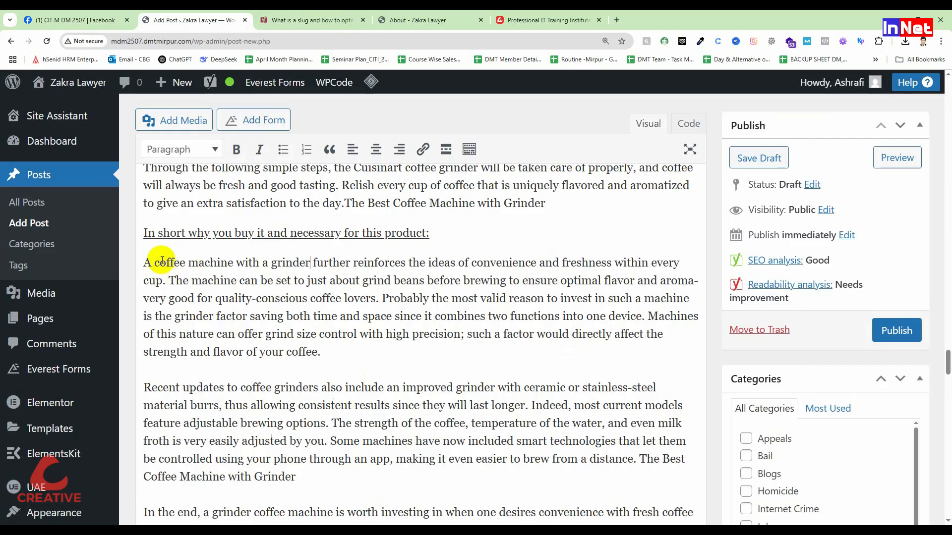
left_click(268, 262)
key("BackSpace")
key("BackSpace")
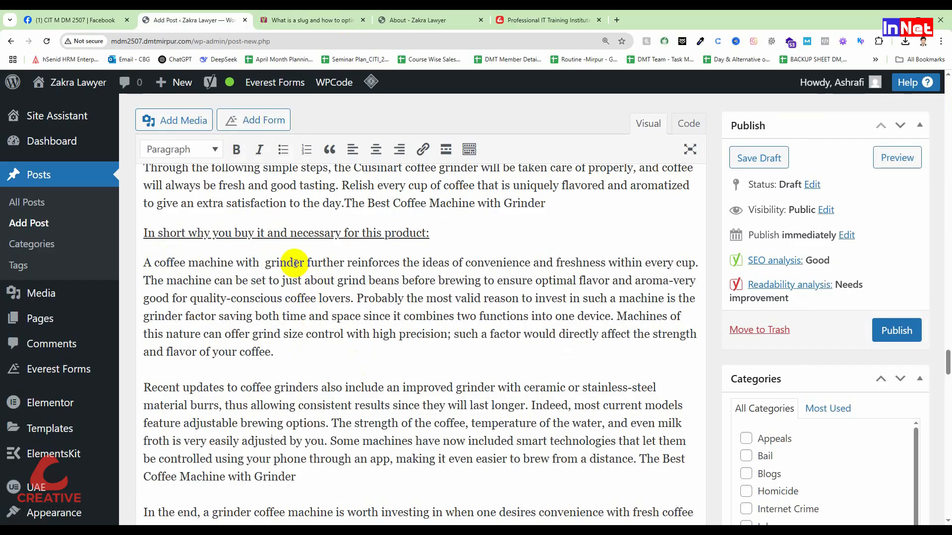
Link the phrase "coffee machine with grinder" to the copied About page address
left_click_drag(303, 263, 154, 264)
left_click(423, 150)
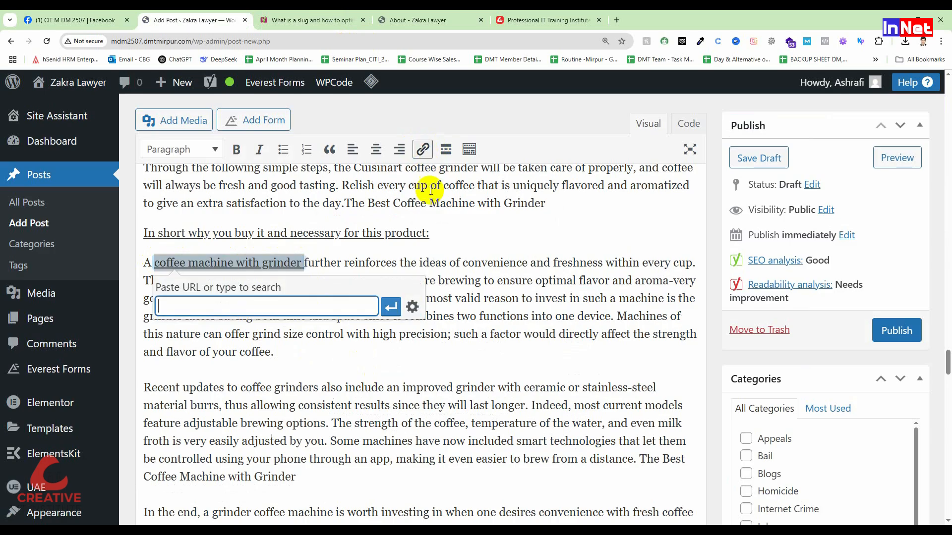
key("ctrl+v")
left_click(391, 307)
left_click(486, 281)
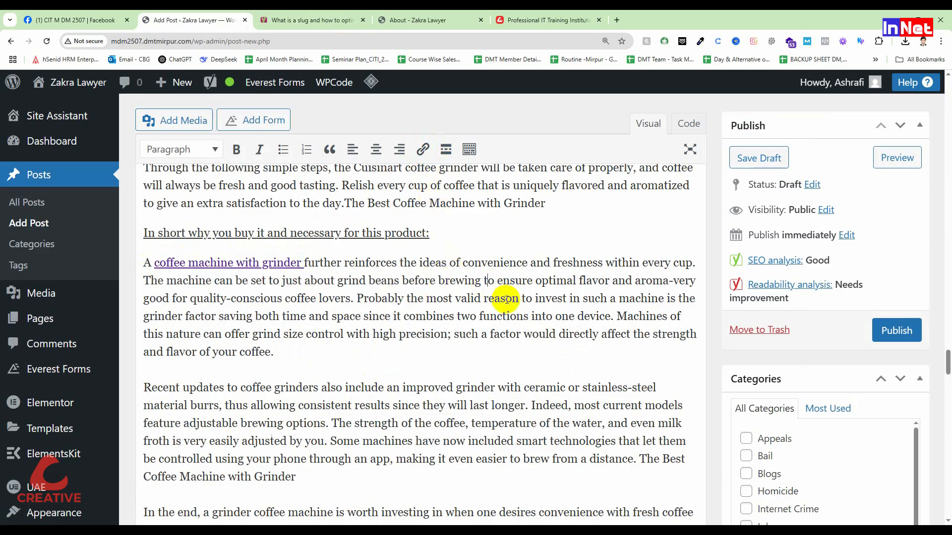
Check the internal links and competing links entries in the Yoast SEO analysis below the article
scroll(385, 335, "down", 20)
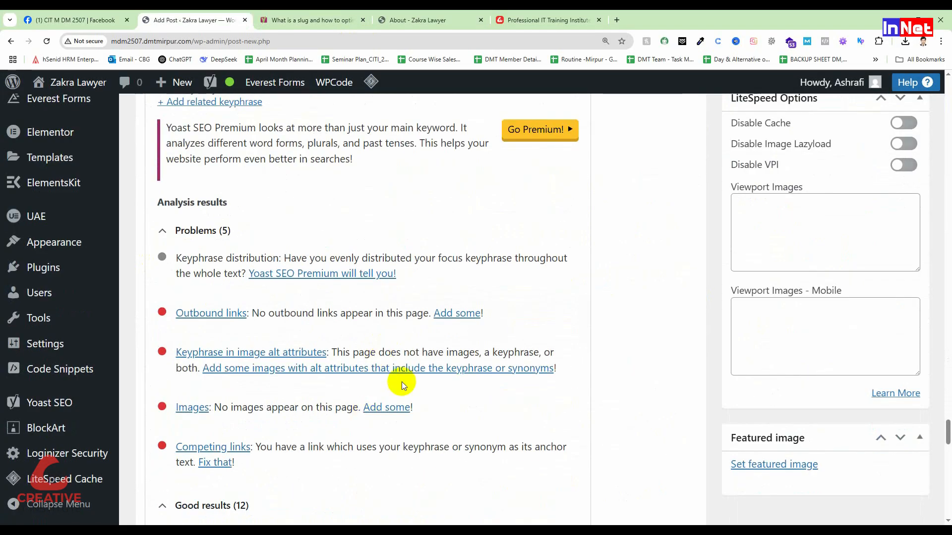
scroll(366, 387, "down", 2)
scroll(193, 207, "down", 3)
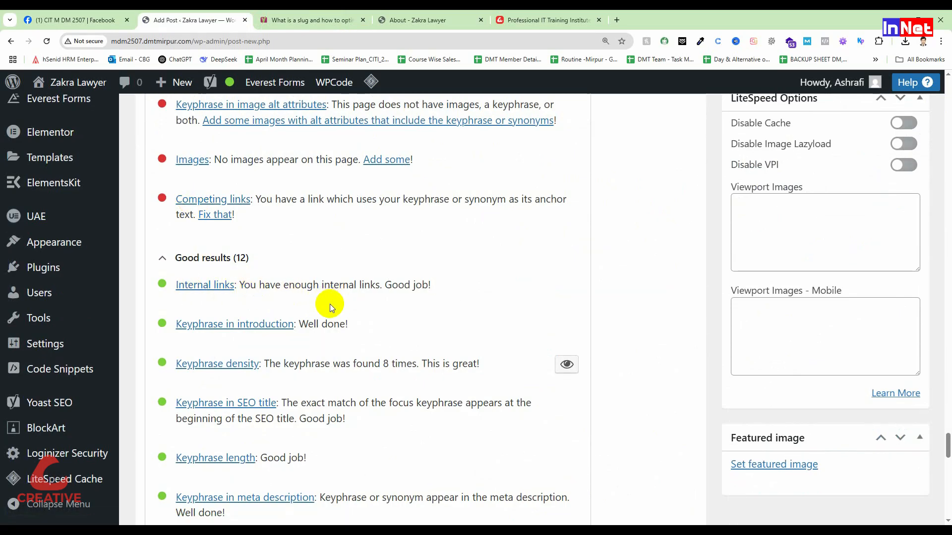
scroll(330, 305, "up", 1)
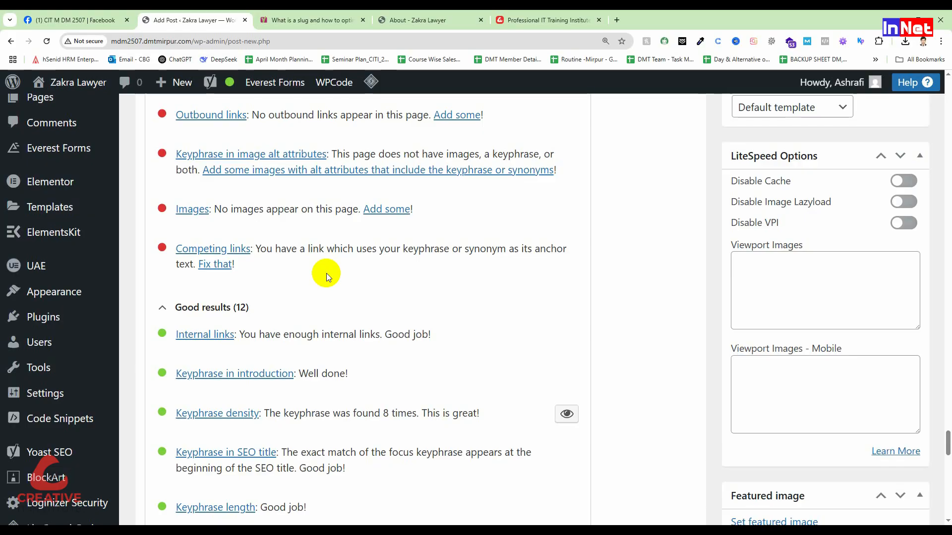
Remove the About page link from the phrase "coffee machine with grinder" in the article
scroll(165, 188, "up", 20)
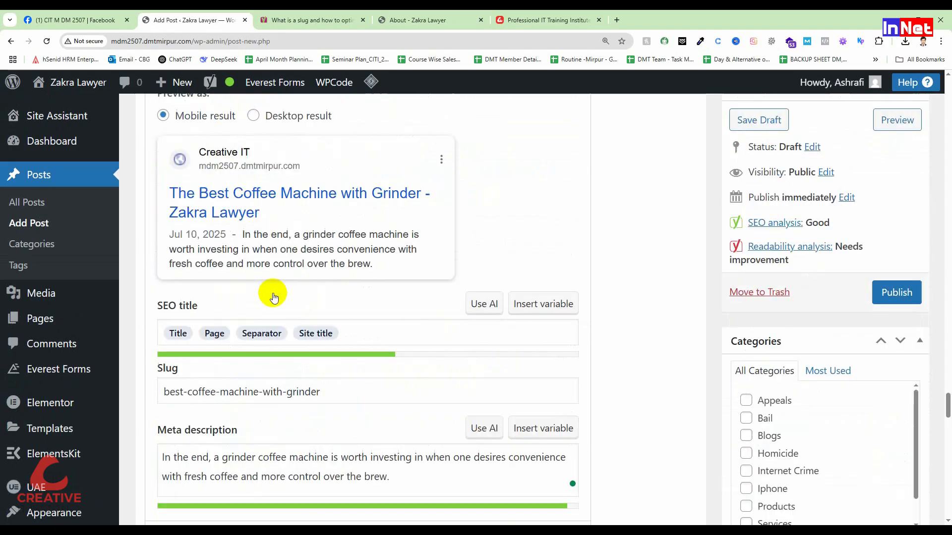
scroll(283, 313, "up", 1)
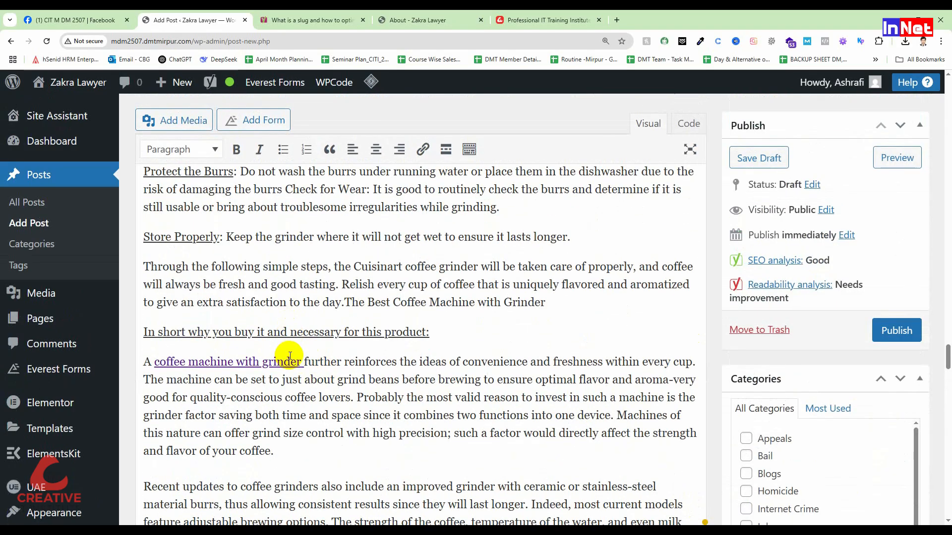
left_click(275, 362)
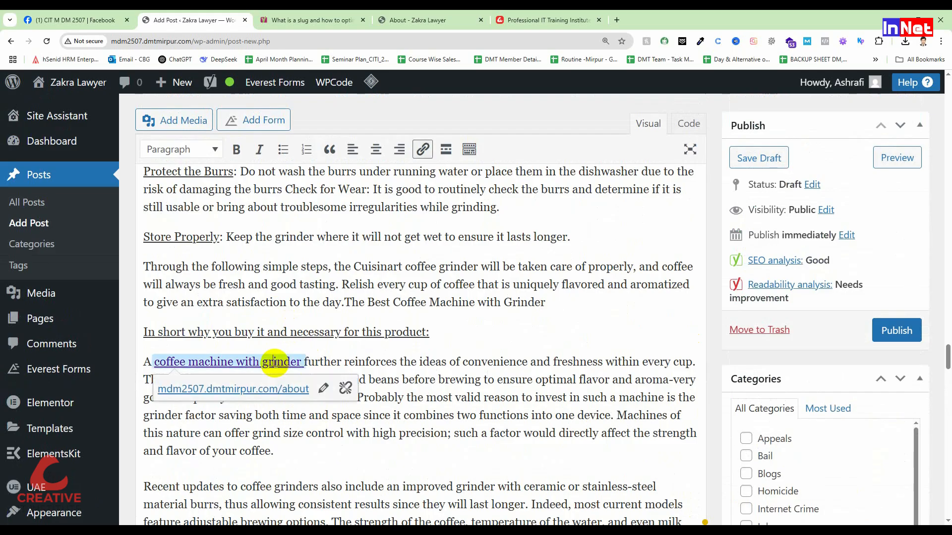
left_click(346, 389)
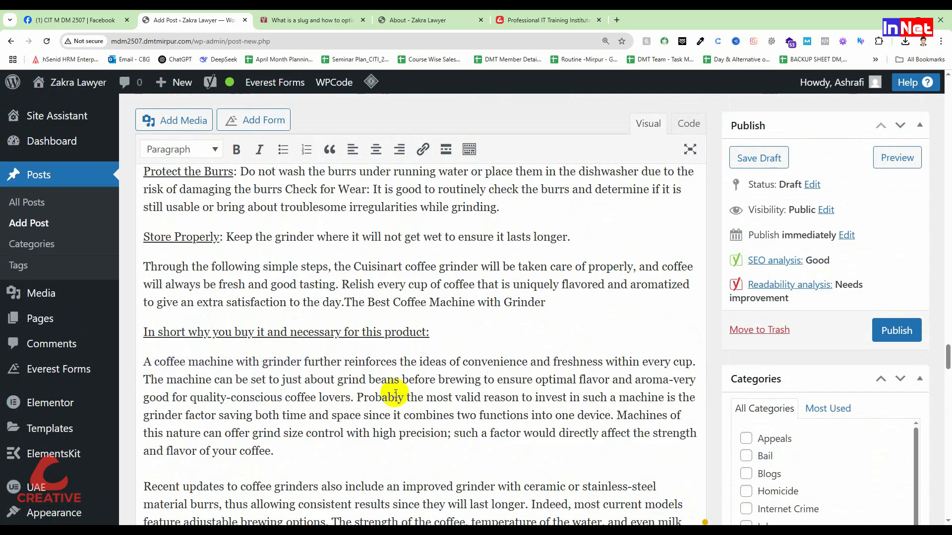
Link the phrase "Probably the most valid reason" in the same paragraph to the copied About page address
mouse_move(364, 399)
left_mouse_down()
mouse_move(512, 394)
mouse_move(361, 403)
left_mouse_up()
left_click(518, 396)
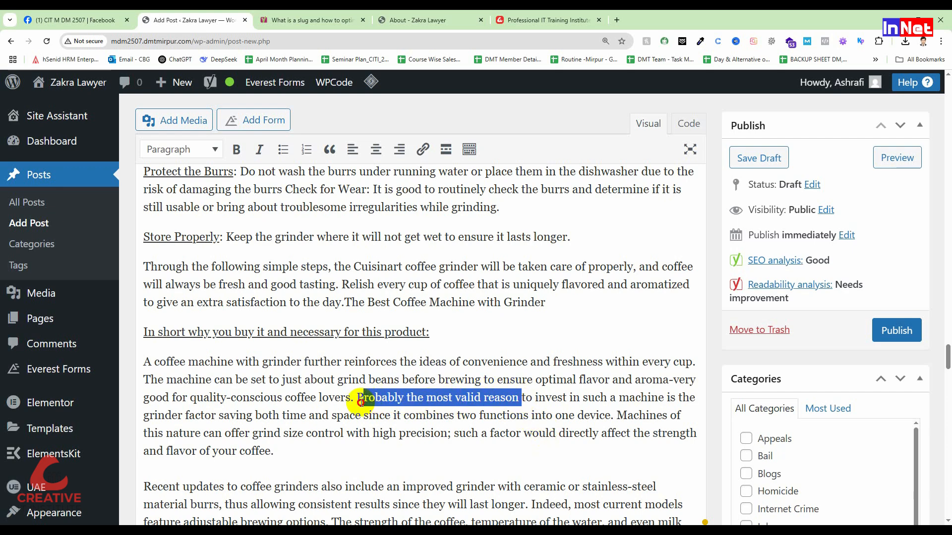
left_click(423, 149)
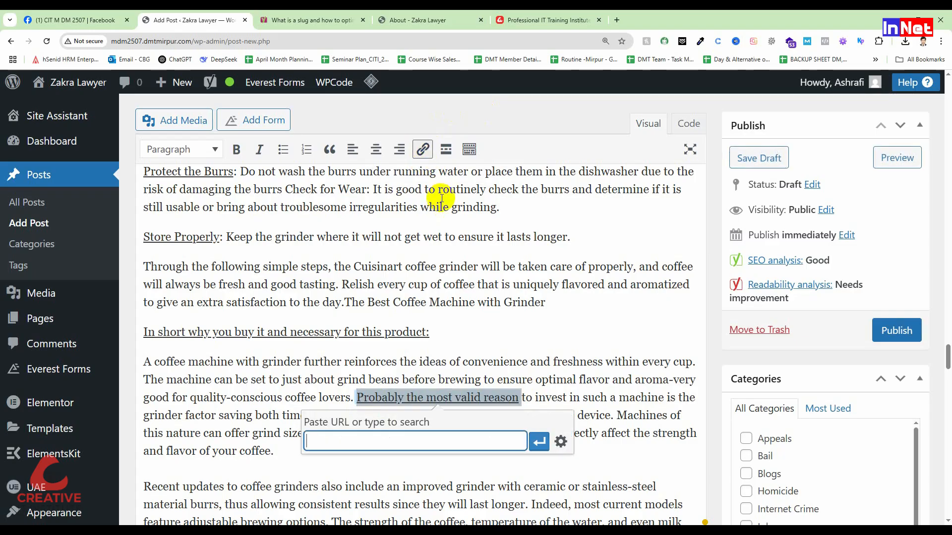
key("ctrl+v")
left_click(537, 440)
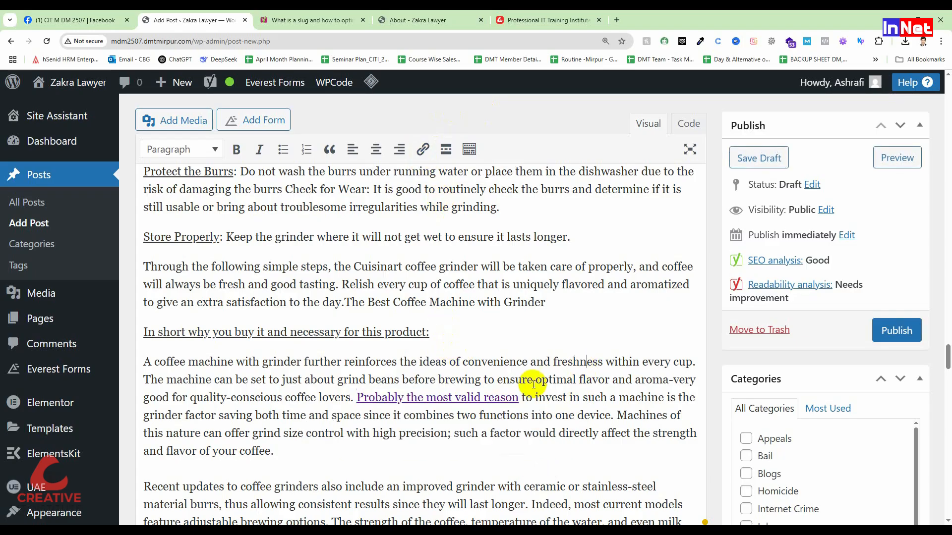
Review the remaining problems and the internal links entry in the SEO analysis
scroll(449, 390, "down", 15)
scroll(440, 386, "down", 10)
left_click(88, 347)
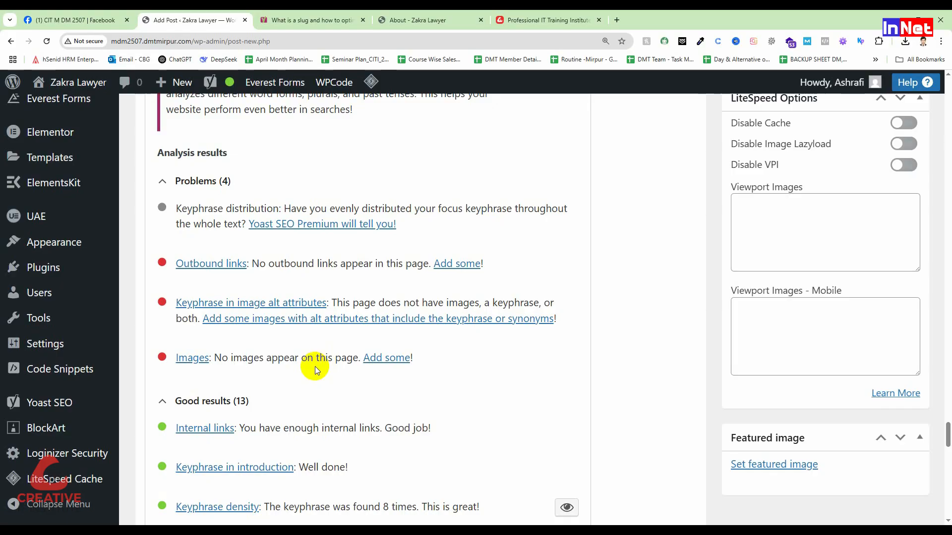
Insert the gas grill photo from the media library above the "Cuisinart Single Serve Coffee Maker" heading near the article's beginning
scroll(146, 221, "up", 10)
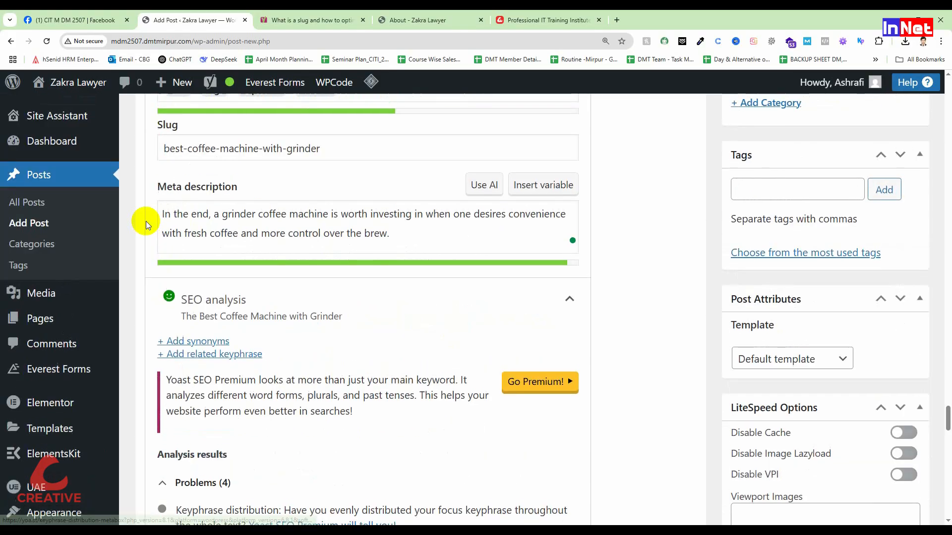
scroll(149, 177, "up", 8)
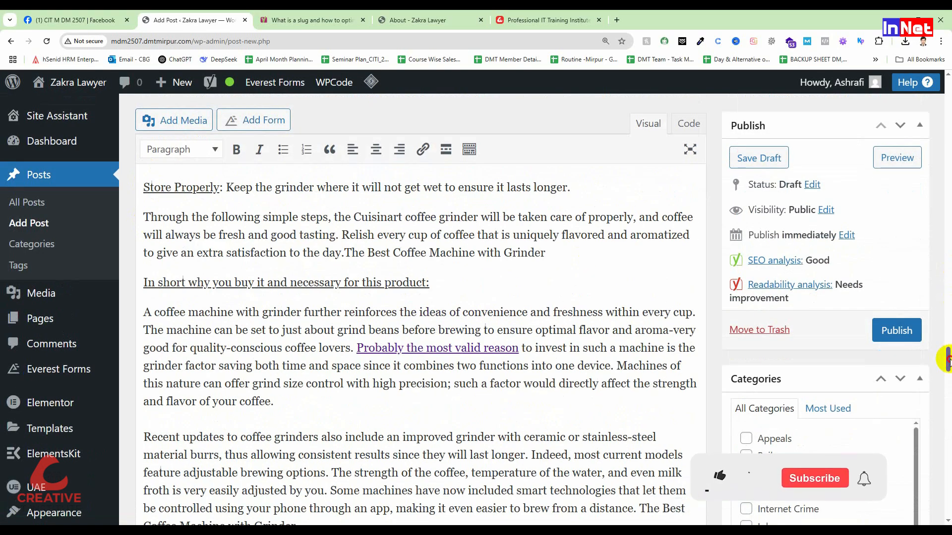
left_click_drag(949, 360, 950, 109)
scroll(201, 276, "up", 5)
scroll(234, 350, "down", 5)
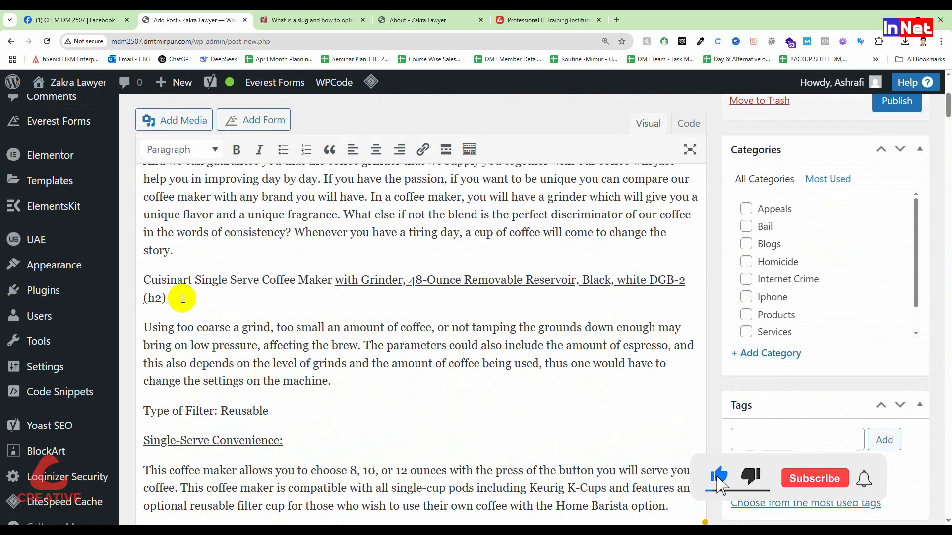
key("Return")
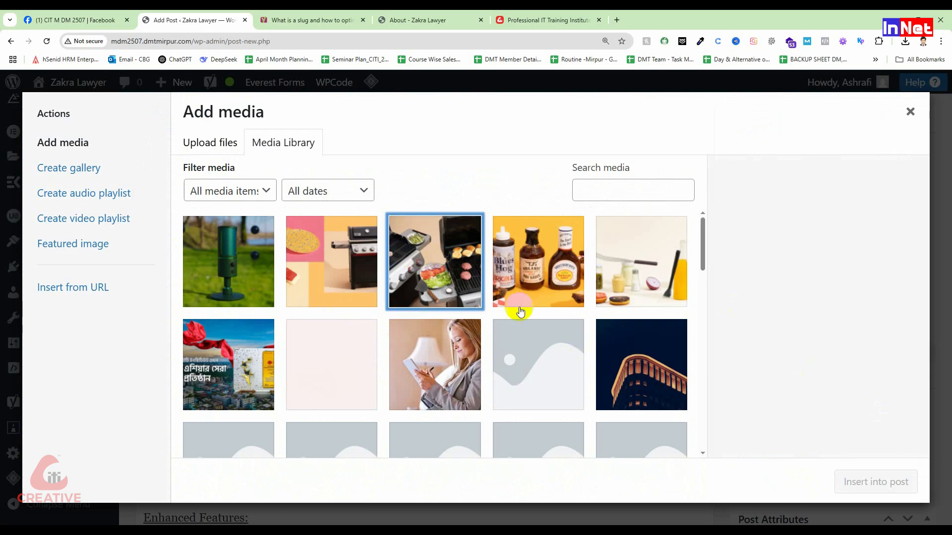
left_click(441, 263)
left_click(875, 481)
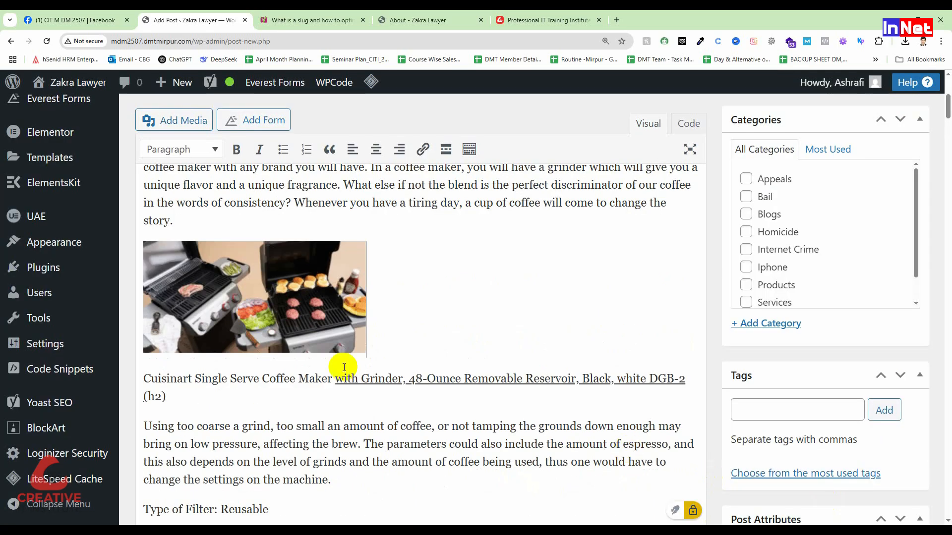
Centre the inserted grill image and enlarge it to fill more of the text width
left_click(220, 277)
left_click(376, 150)
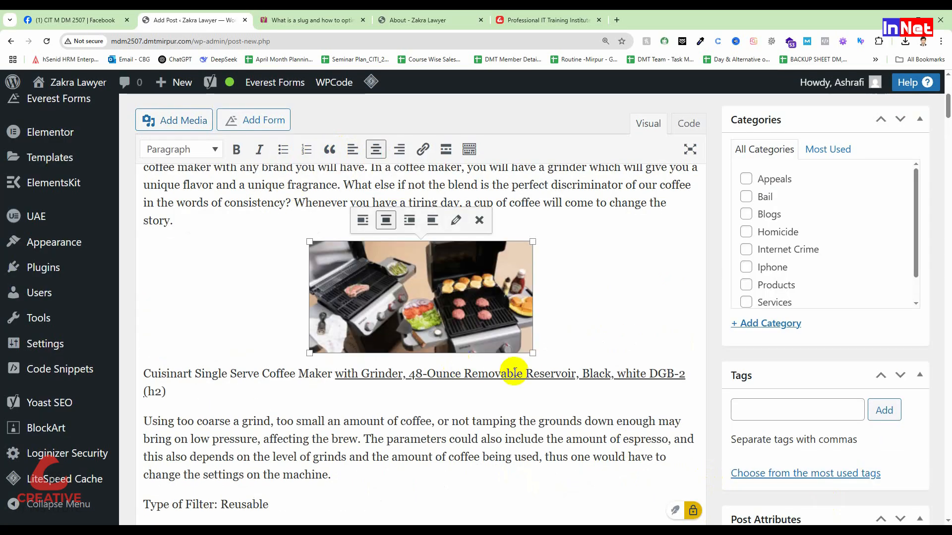
left_click_drag(532, 241, 714, 199)
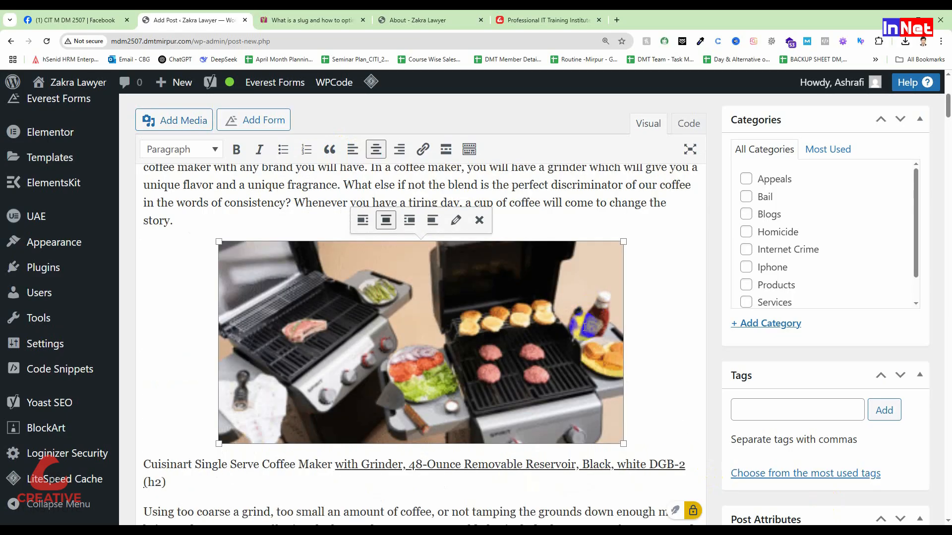
Publish the coffee machine post
scroll(855, 208, "up", 6)
left_click(898, 358)
scroll(329, 362, "down", 15)
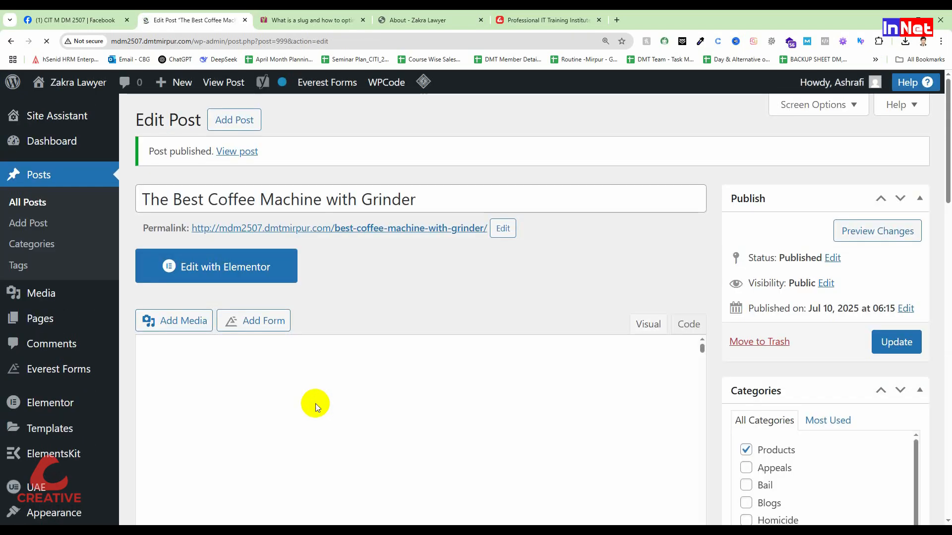
Expand the SEO analysis of the published post and review its remaining problems and improvements
scroll(496, 437, "down", 20)
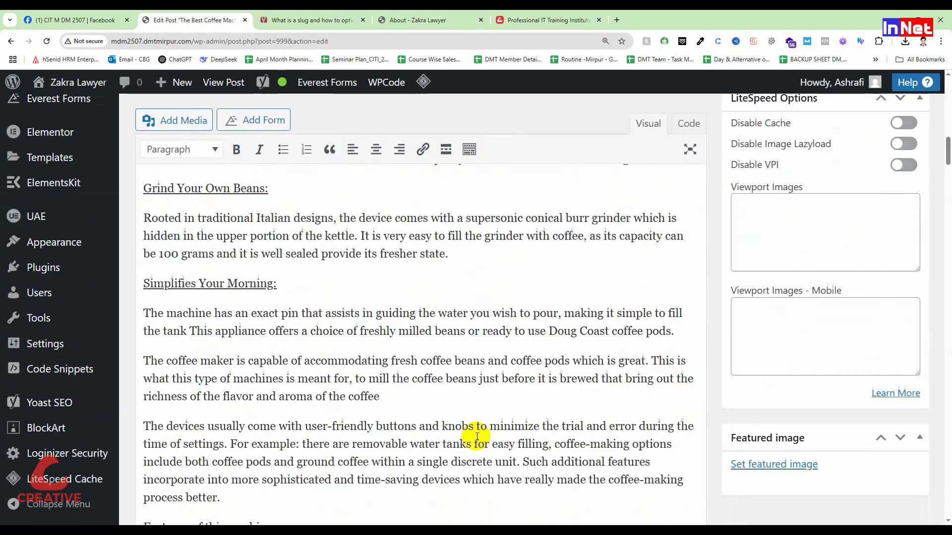
scroll(466, 441, "down", 20)
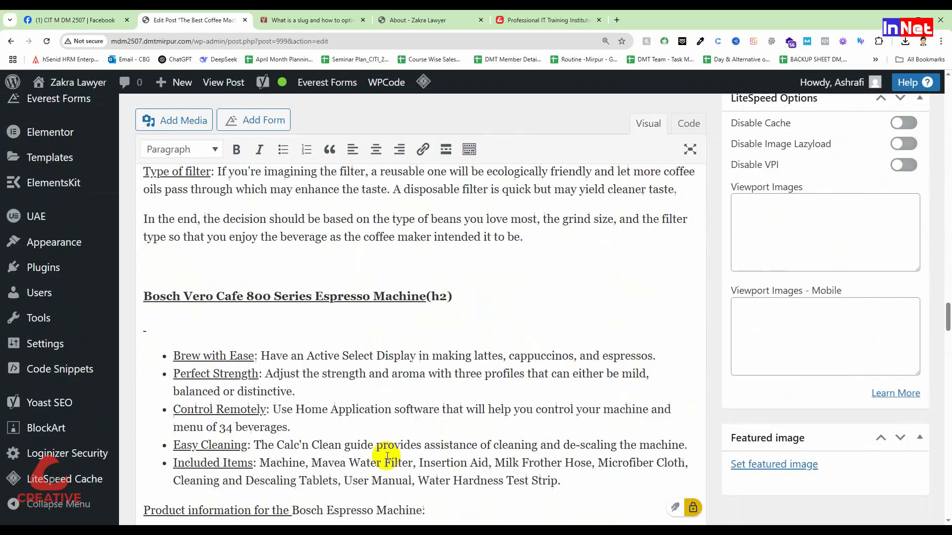
scroll(353, 395, "down", 20)
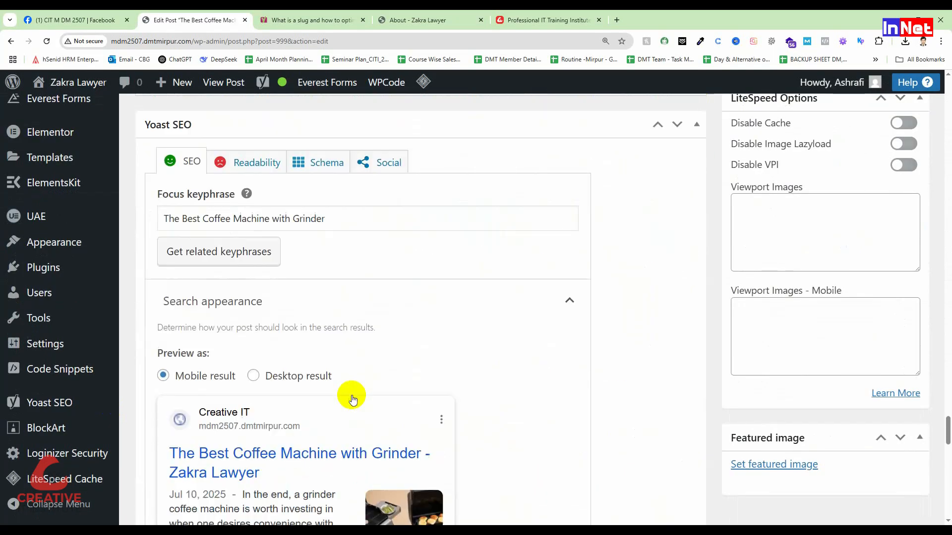
scroll(351, 394, "up", 3)
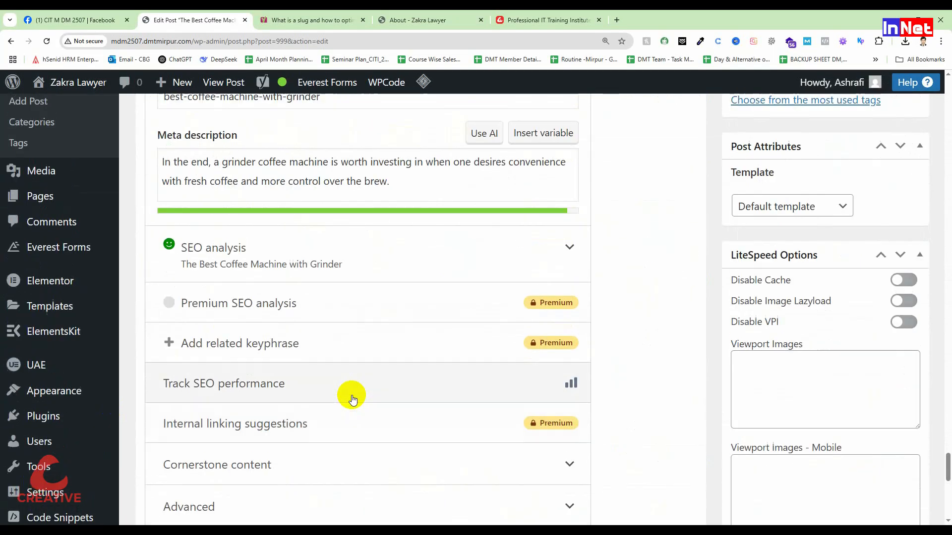
left_click(560, 258)
scroll(193, 373, "down", 5)
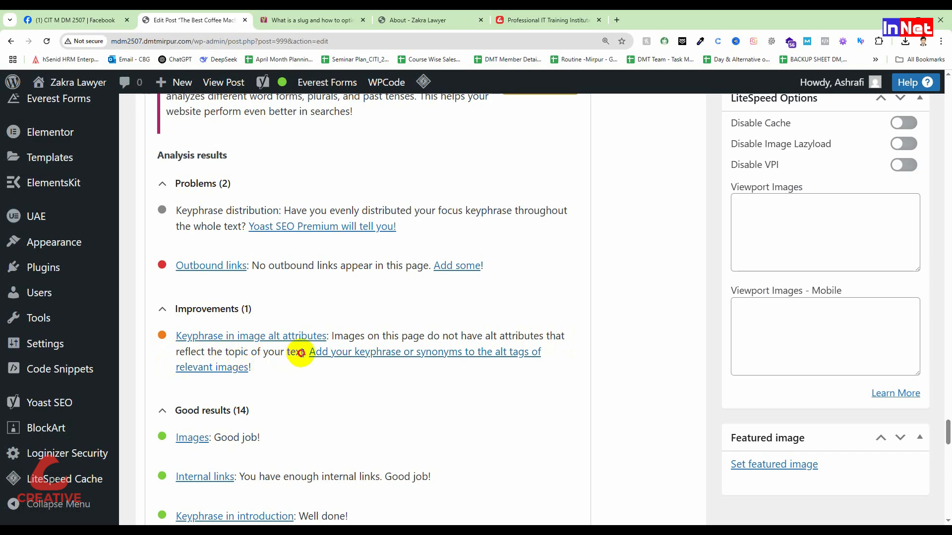
Open the grill image's details near the article's beginning and enter "Coffee Machine With Grider" as its alternative text
scroll(302, 354, "up", 15)
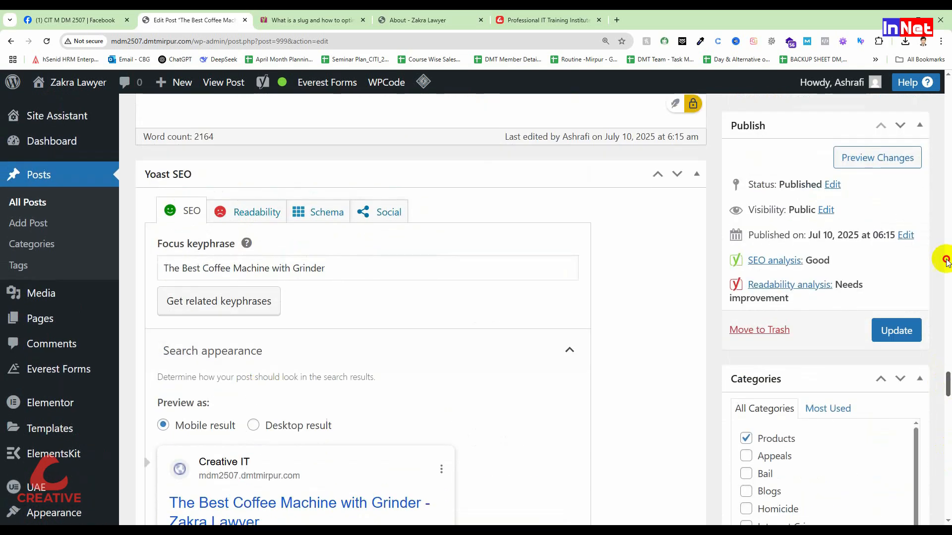
left_click_drag(949, 383, 949, 69)
scroll(330, 329, "down", 6)
left_click(421, 313)
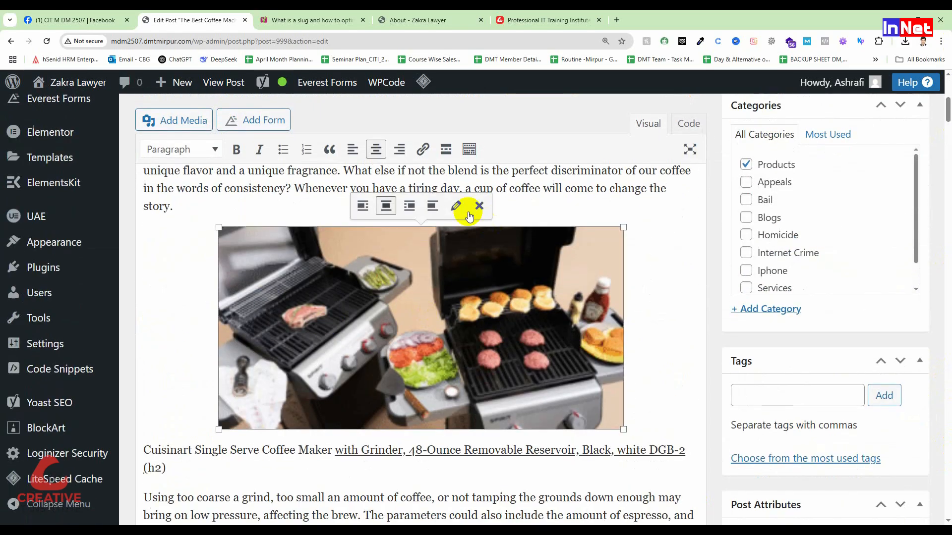
left_click(456, 206)
left_click(239, 161)
type("Coffee")
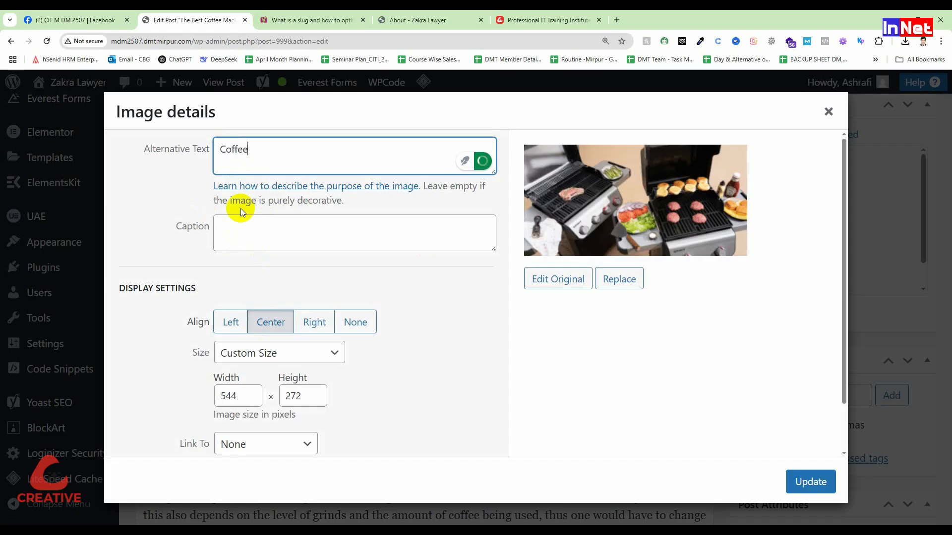
type(" Machine With Grider")
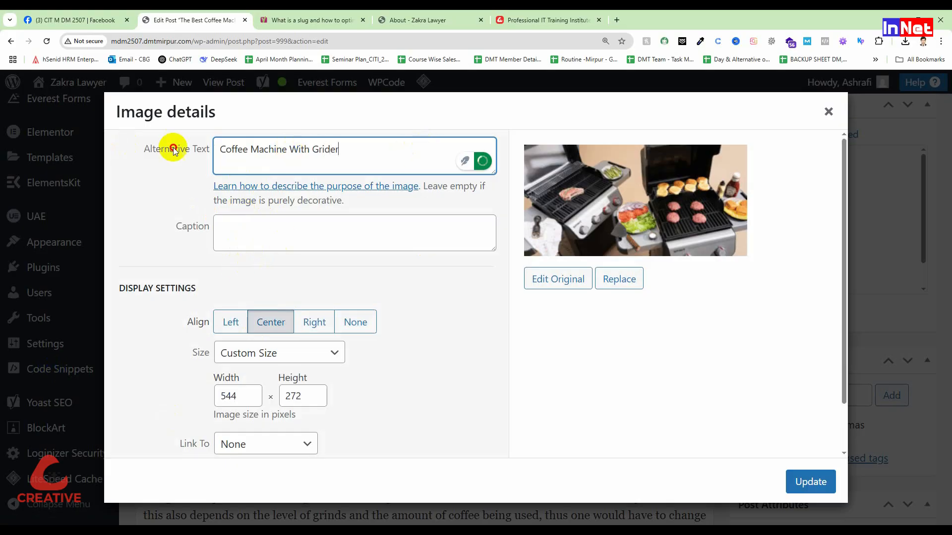
Copy the alternative text into the image title attribute under the advanced options and update the image
key("ctrl+a")
key("ctrl+c")
scroll(348, 397, "down", 2)
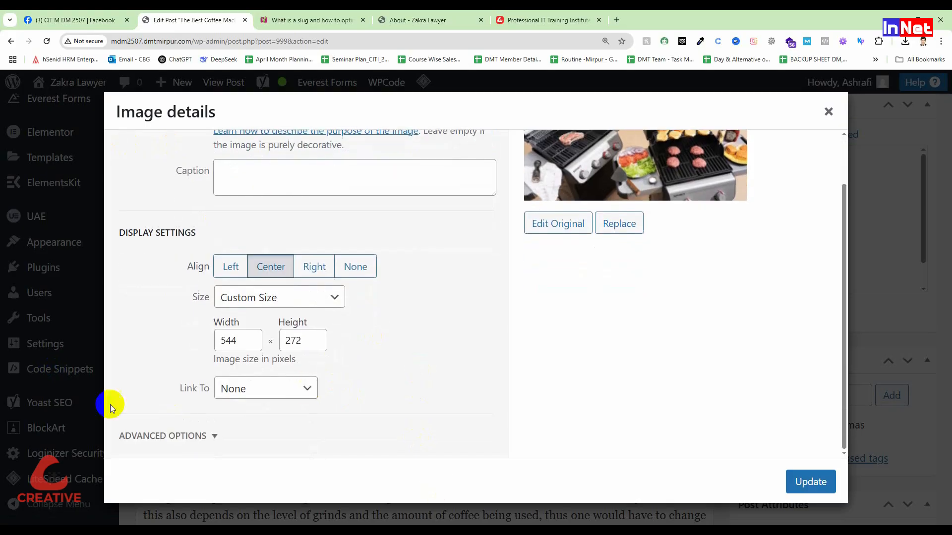
left_click(215, 439)
scroll(221, 434, "down", 3)
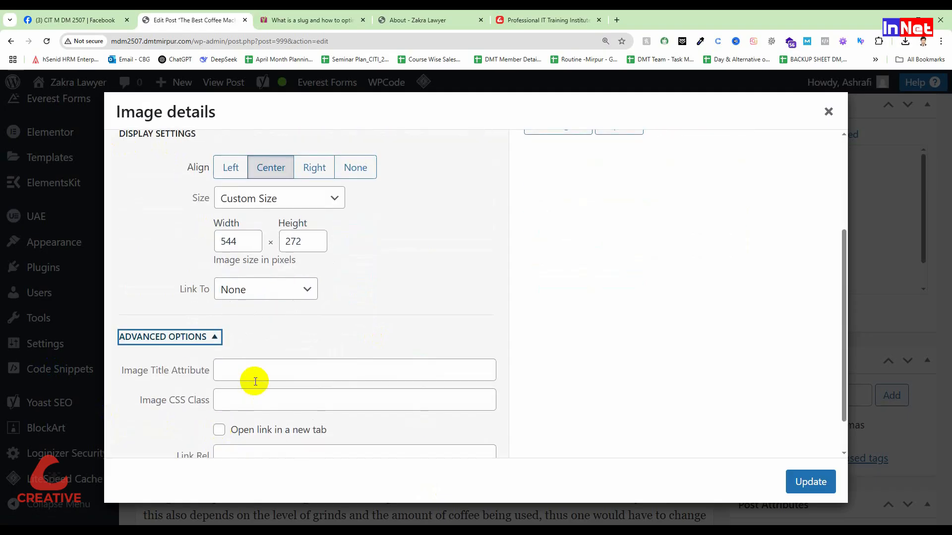
left_click(252, 377)
key("ctrl+v")
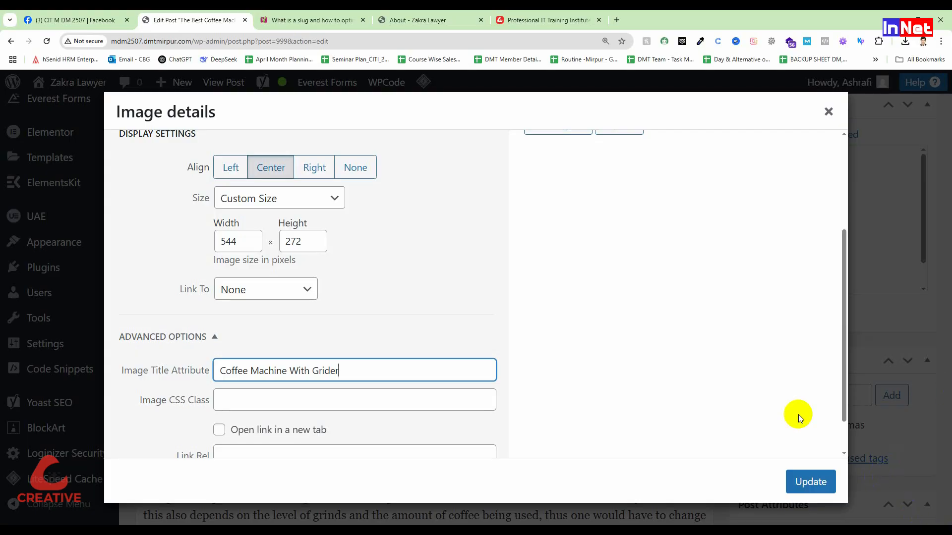
left_click(810, 482)
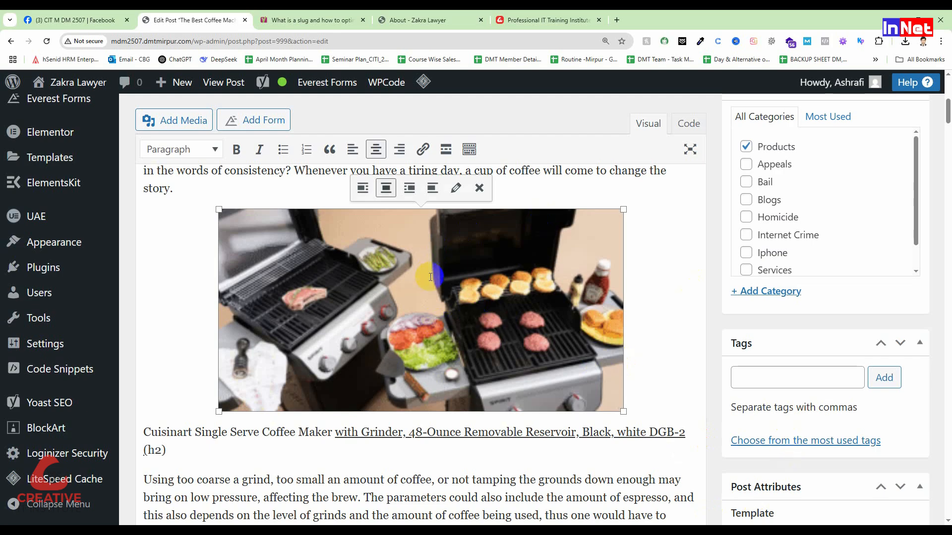
Check the image alt and outbound links entries in the SEO analysis, and select the word "Grinder" ending the article's last paragraph
scroll(392, 332, "down", 12)
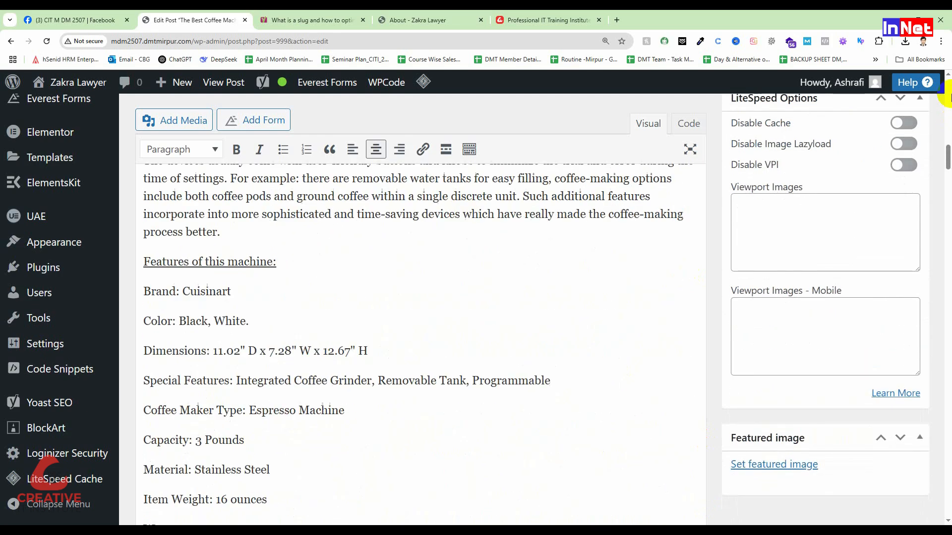
left_click_drag(948, 159, 945, 404)
scroll(224, 345, "down", 9)
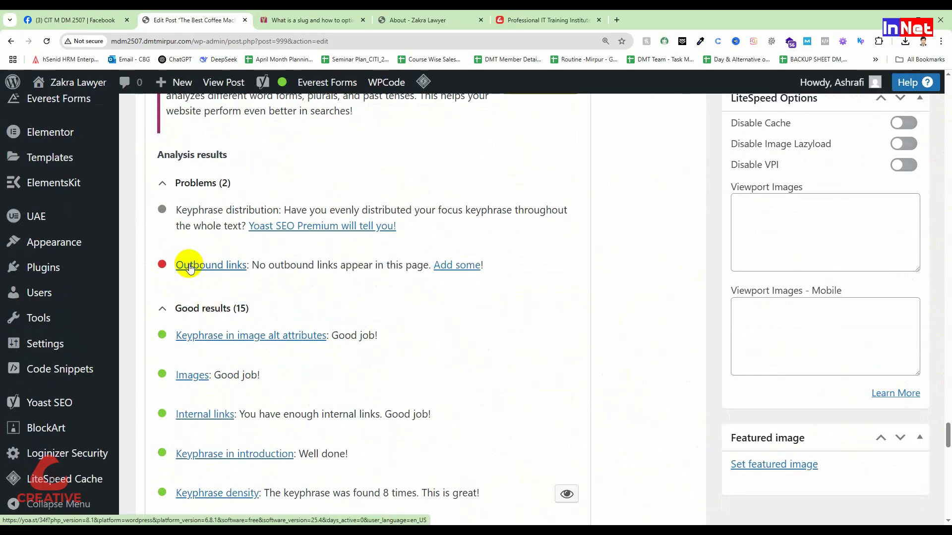
scroll(189, 267, "up", 12)
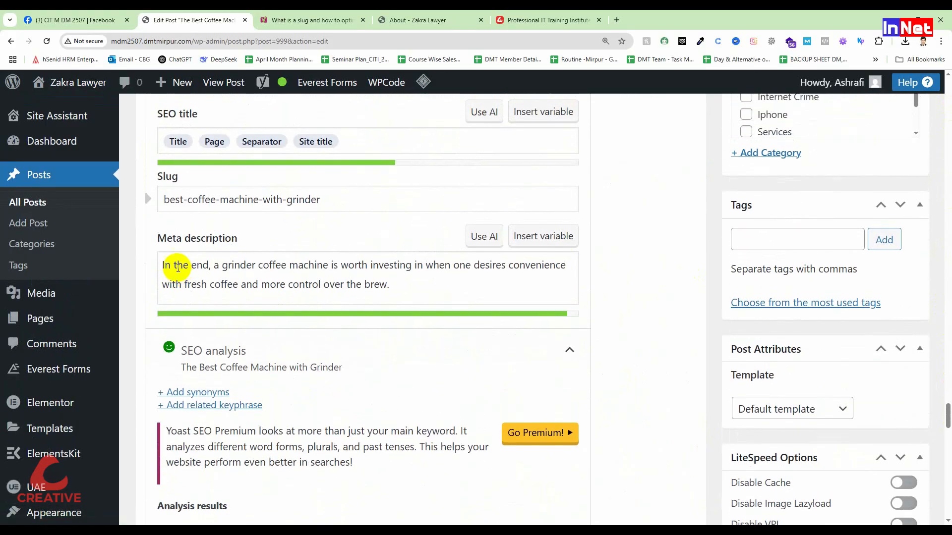
scroll(236, 284, "up", 6)
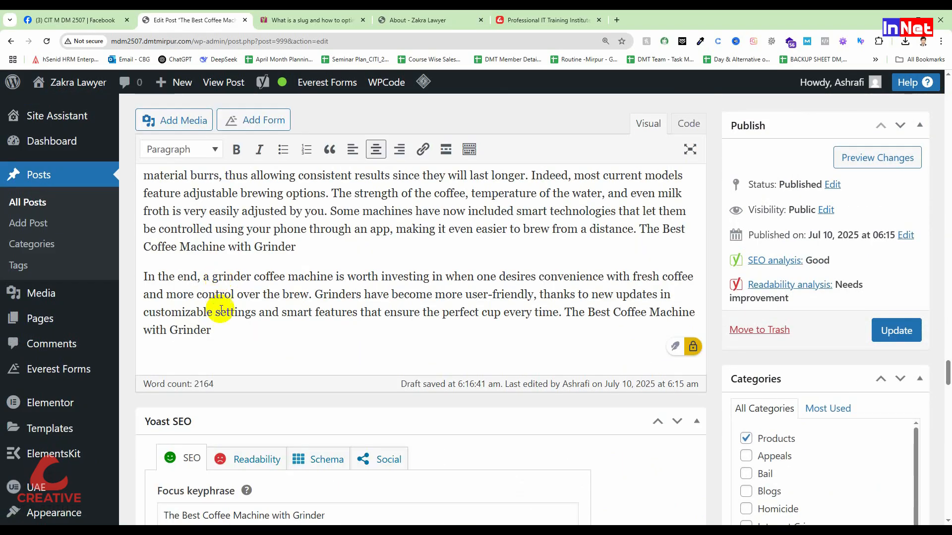
left_click(219, 330)
left_click_drag(210, 330, 169, 330)
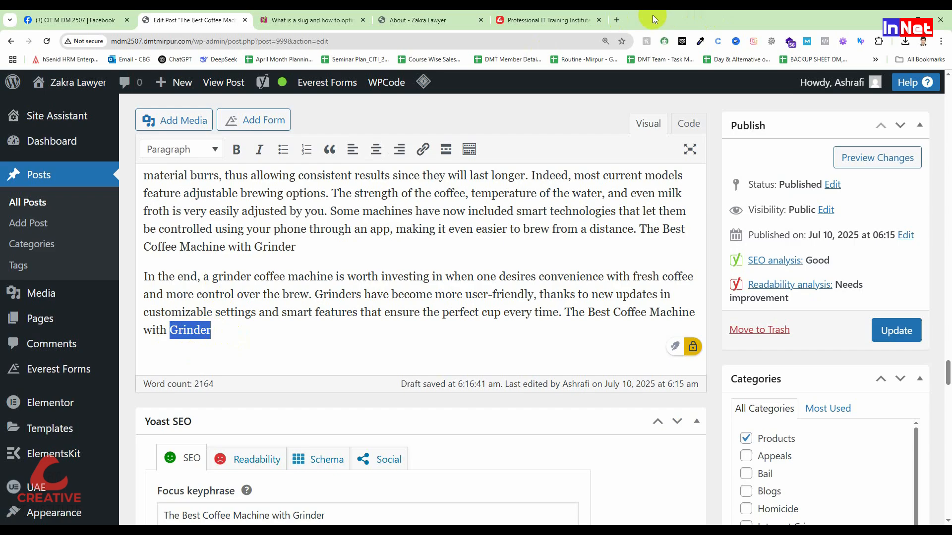
Try to open the address "wiki/" in a new browser tab
left_click(617, 21)
left_click(446, 37)
type("w")
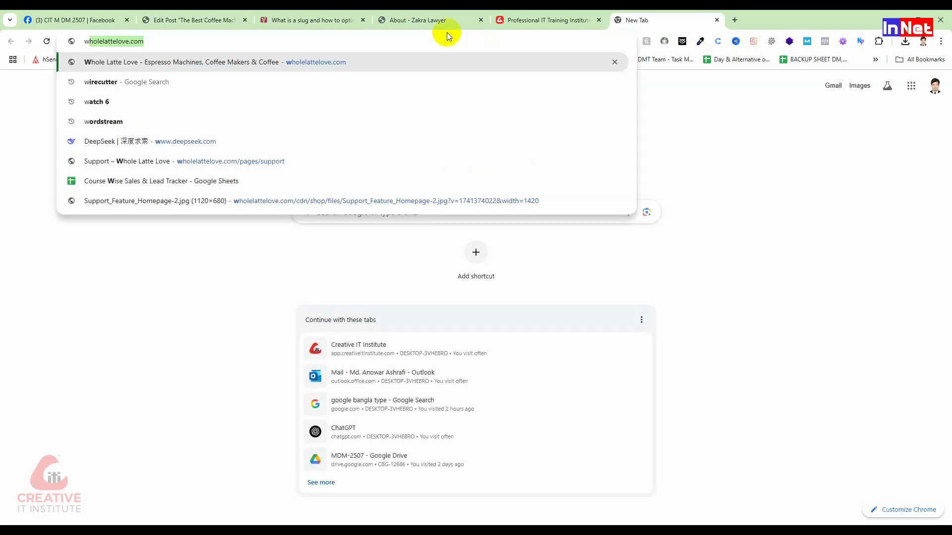
type("iki/")
key("Return")
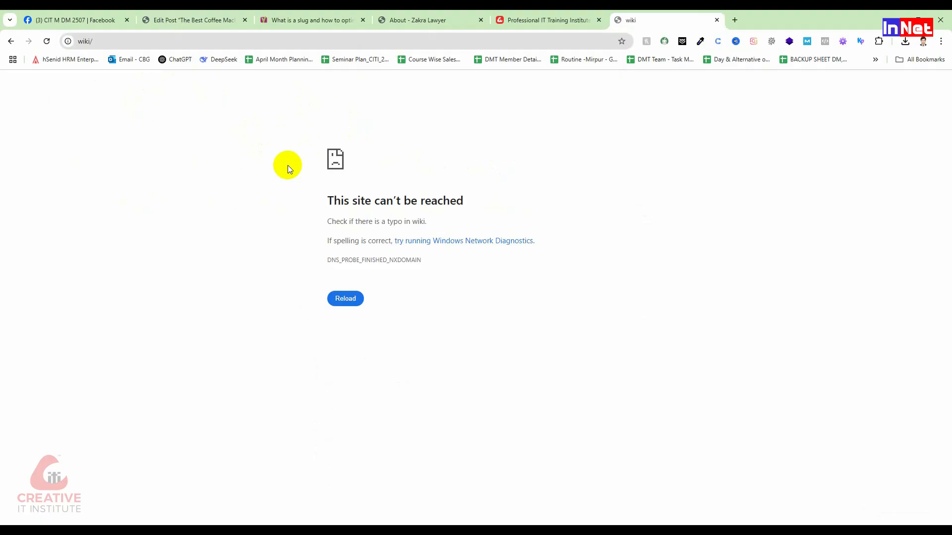
Find the Wikipedia site through a web search for "wikipedia" and copy its home page address
left_click(104, 42)
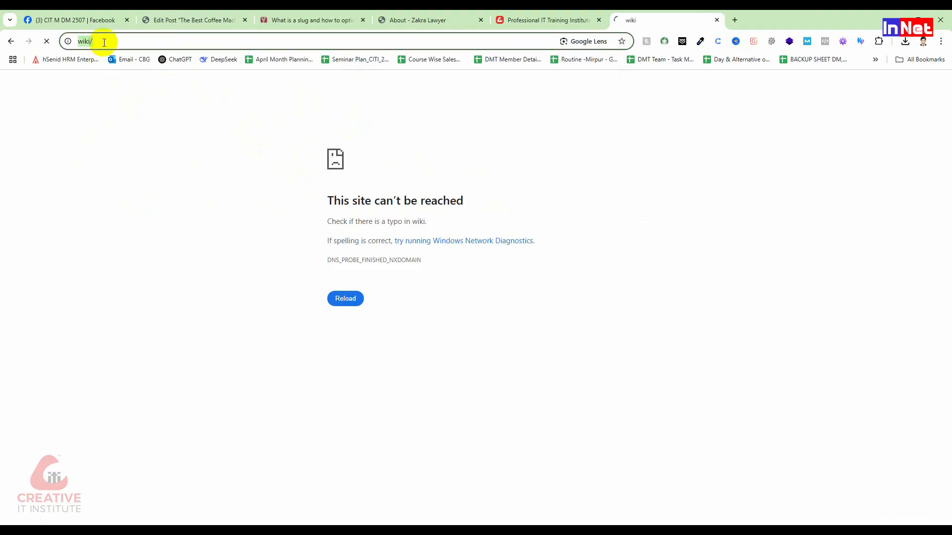
type("wikipedia")
key("Return")
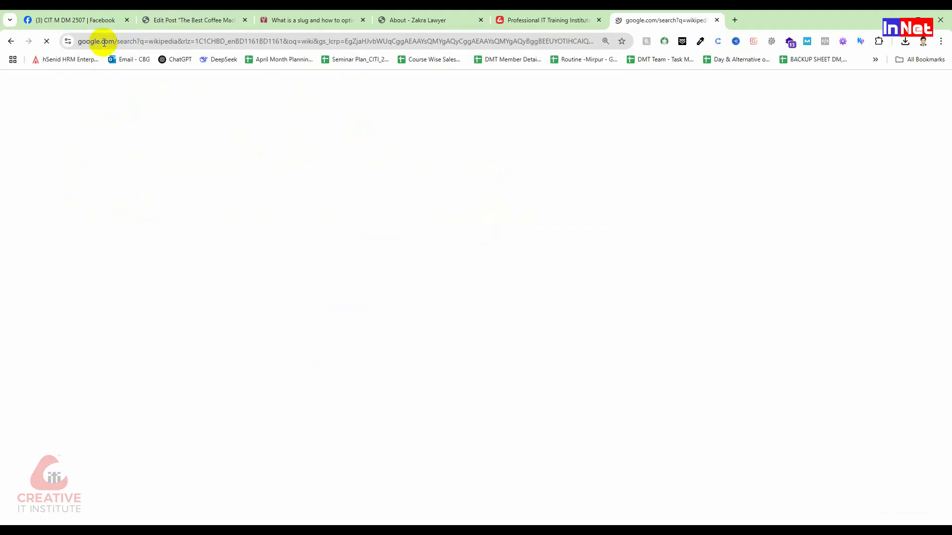
left_click(85, 251)
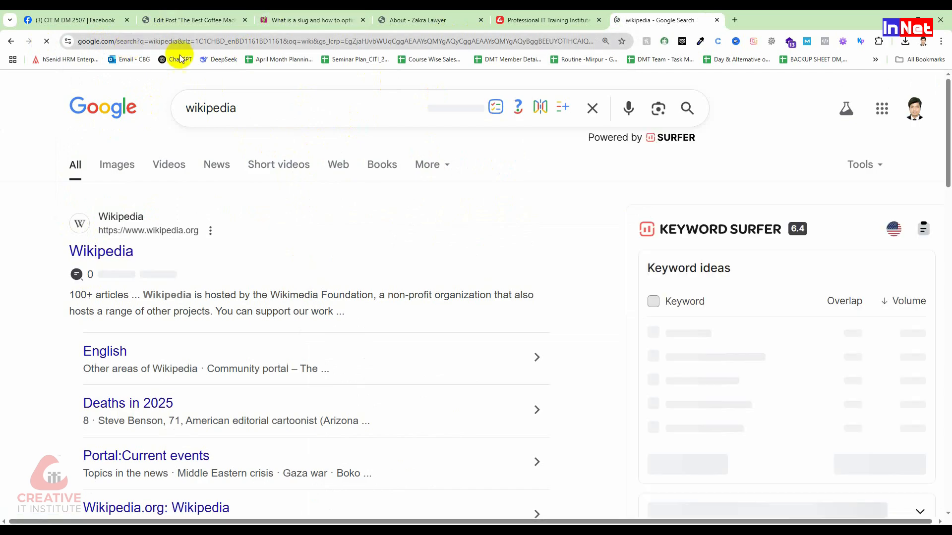
left_click(139, 45)
key("ctrl+c")
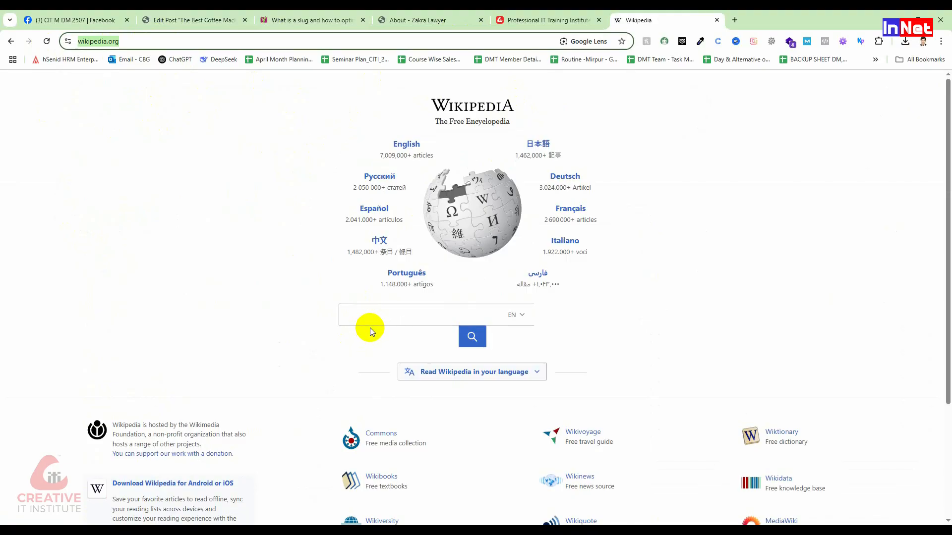
left_click(192, 20)
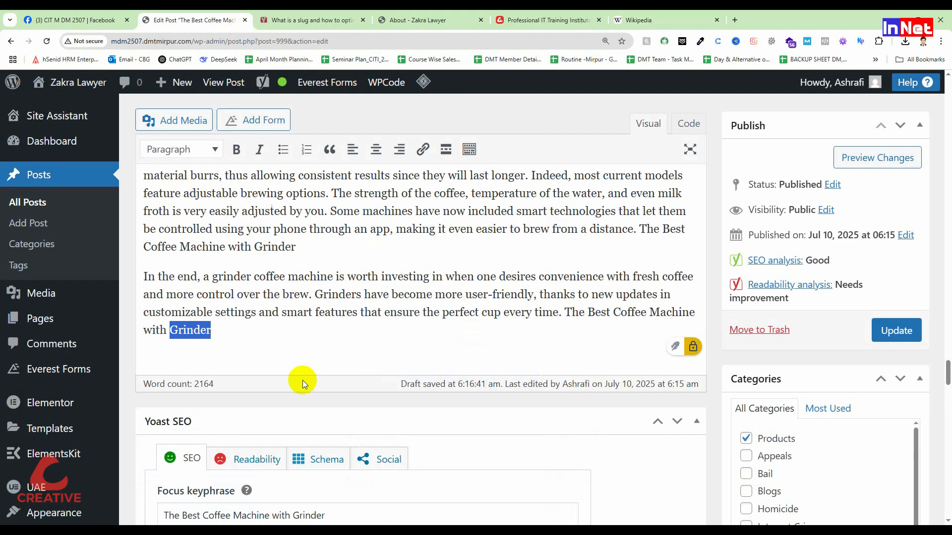
left_click(423, 149)
key("ctrl+v")
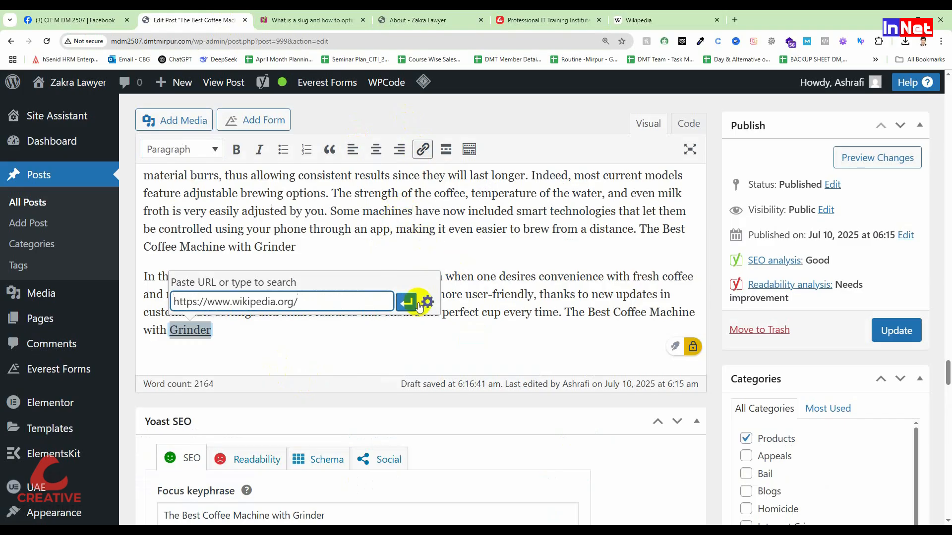
left_click(407, 302)
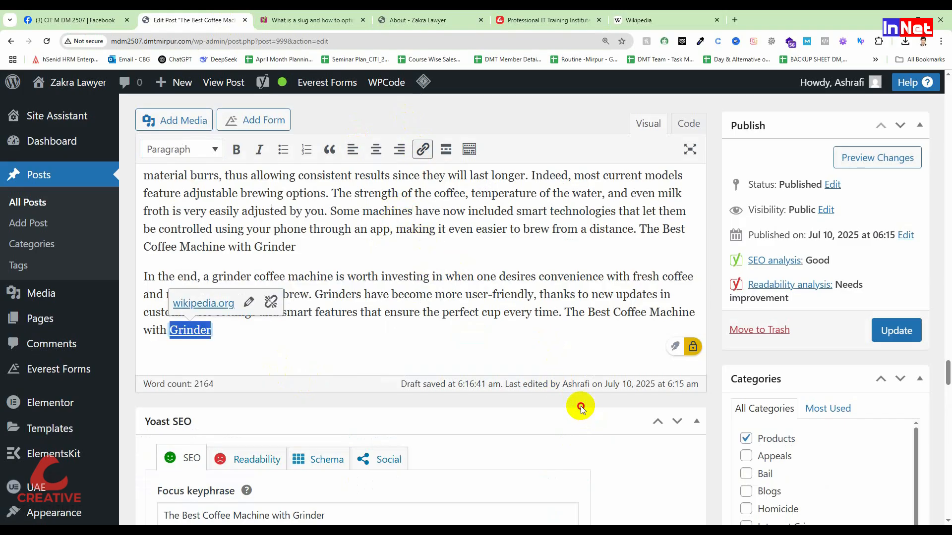
Review the outbound links result, the remaining keyphrase distribution problem and the good results in the SEO analysis
scroll(240, 366, "down", 15)
scroll(241, 365, "down", 5)
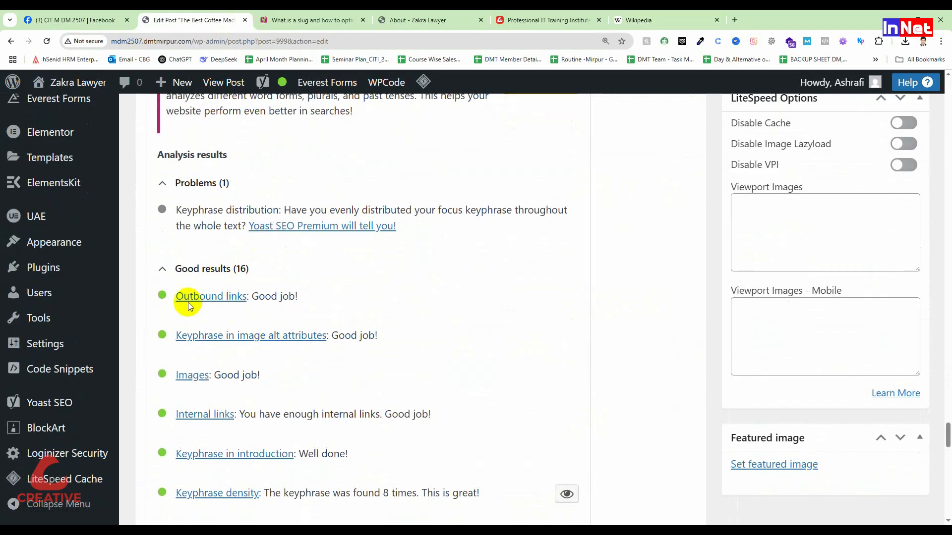
scroll(189, 302, "down", 2)
scroll(204, 365, "up", 3)
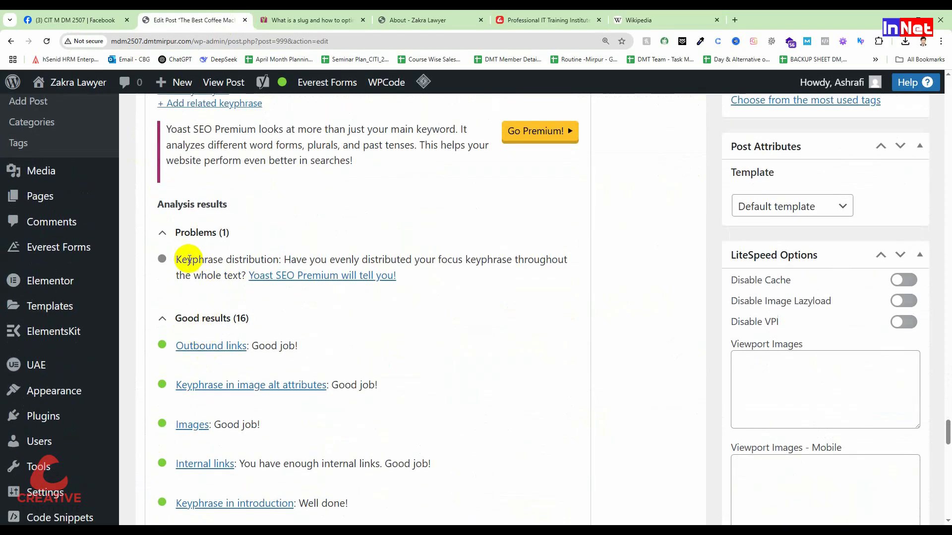
scroll(148, 371, "down", 9)
scroll(241, 370, "down", 5)
scroll(243, 370, "up", 13)
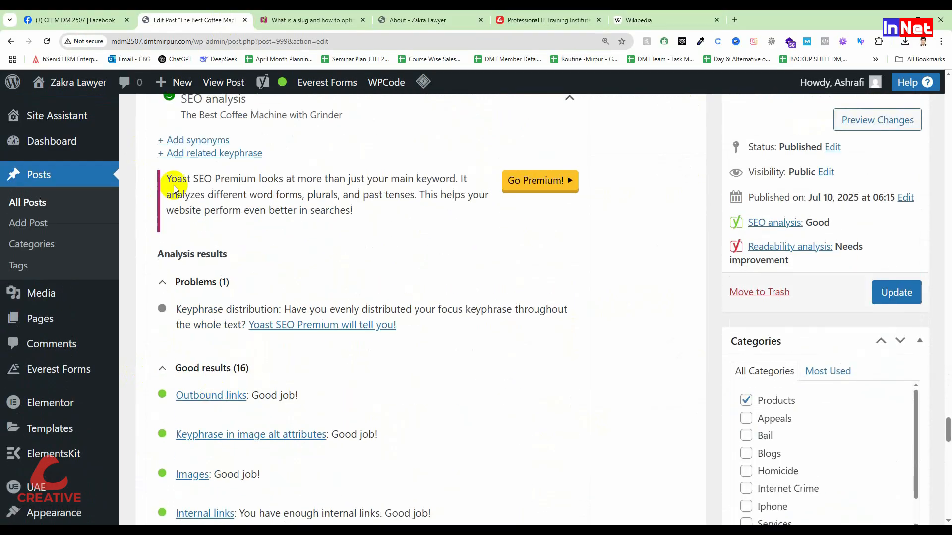
scroll(244, 338, "up", 1)
left_click(178, 333)
left_click(178, 332)
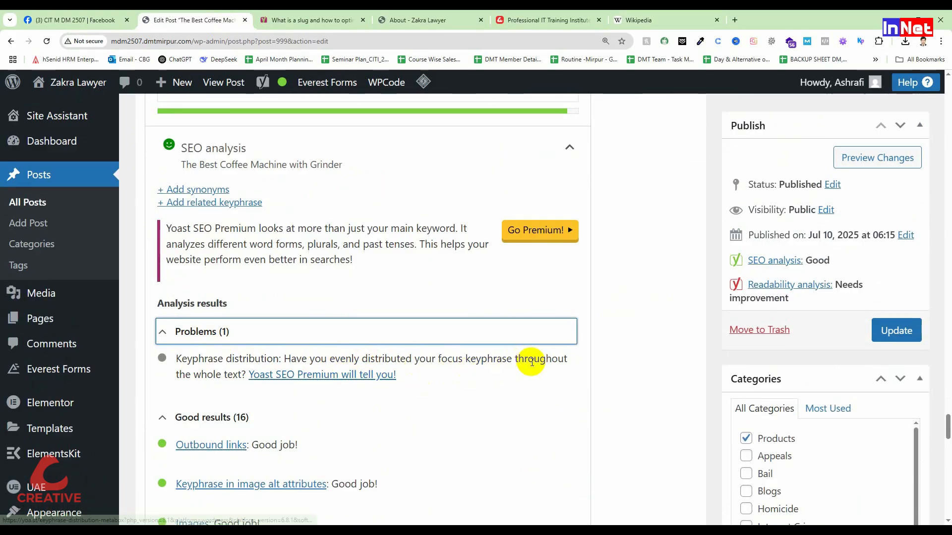
scroll(278, 369, "down", 7)
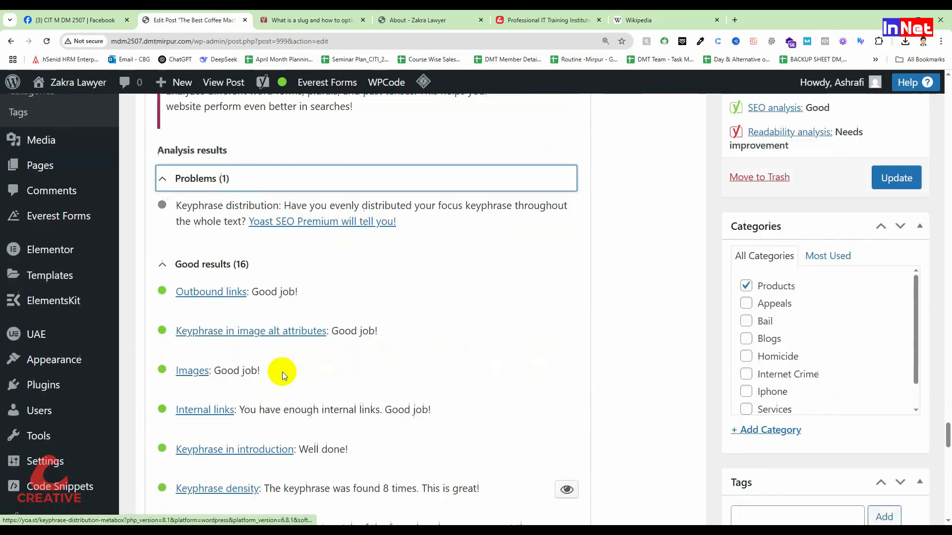
scroll(285, 370, "down", 4)
scroll(570, 240, "up", 18)
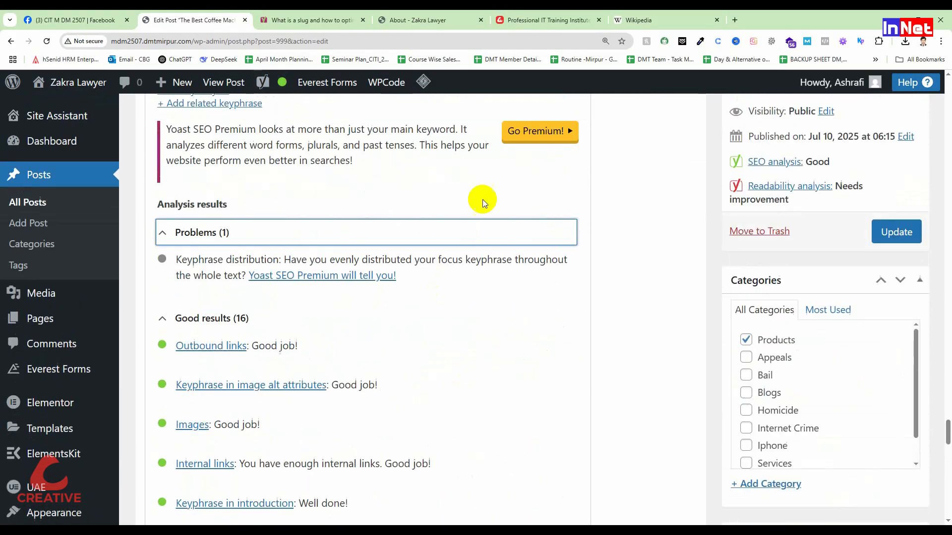
Open the Yoast readability analysis and review its problems, improvements and good results
scroll(232, 269, "up", 9)
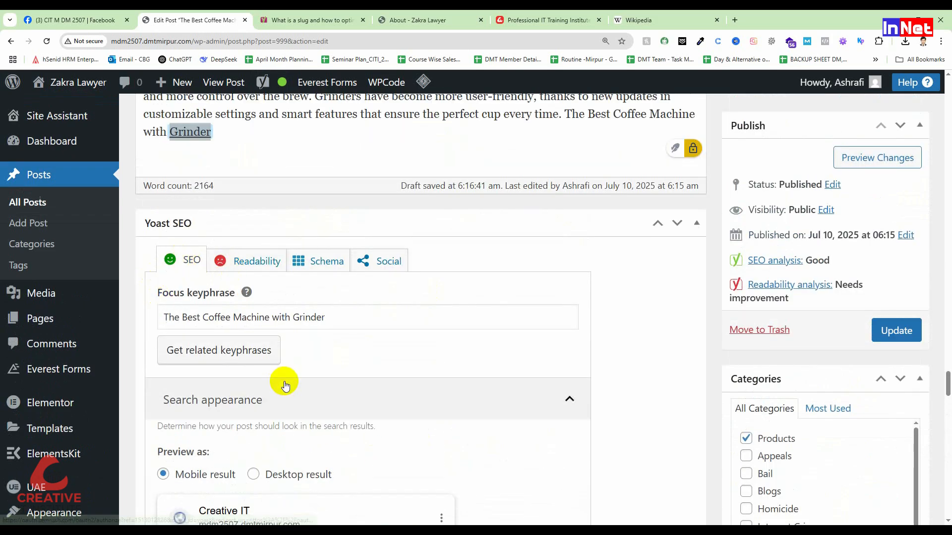
left_click(242, 273)
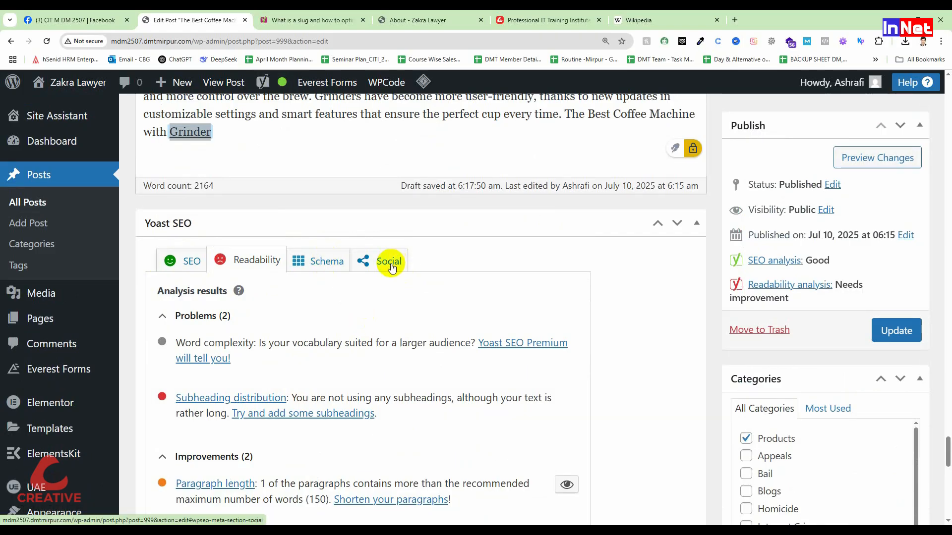
scroll(389, 261, "down", 8)
scroll(389, 264, "up", 10)
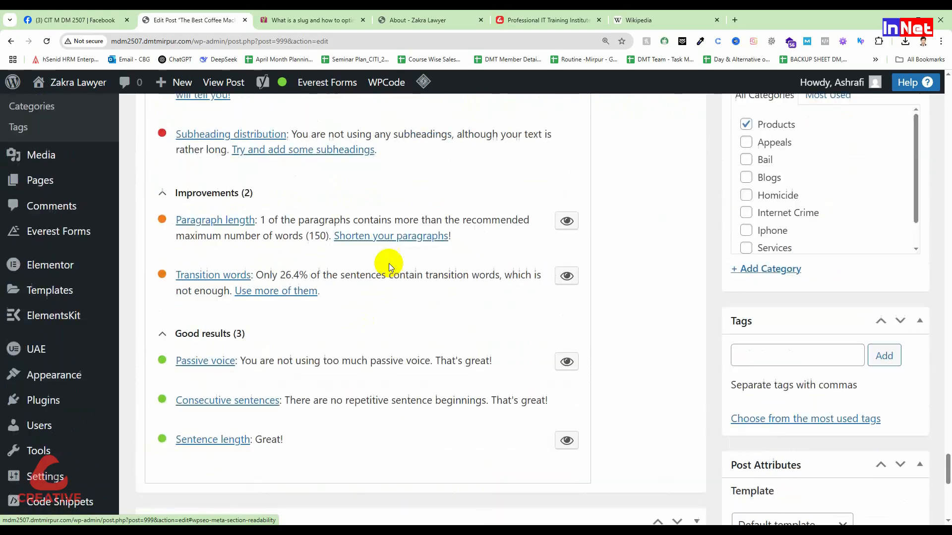
scroll(257, 424, "down", 4)
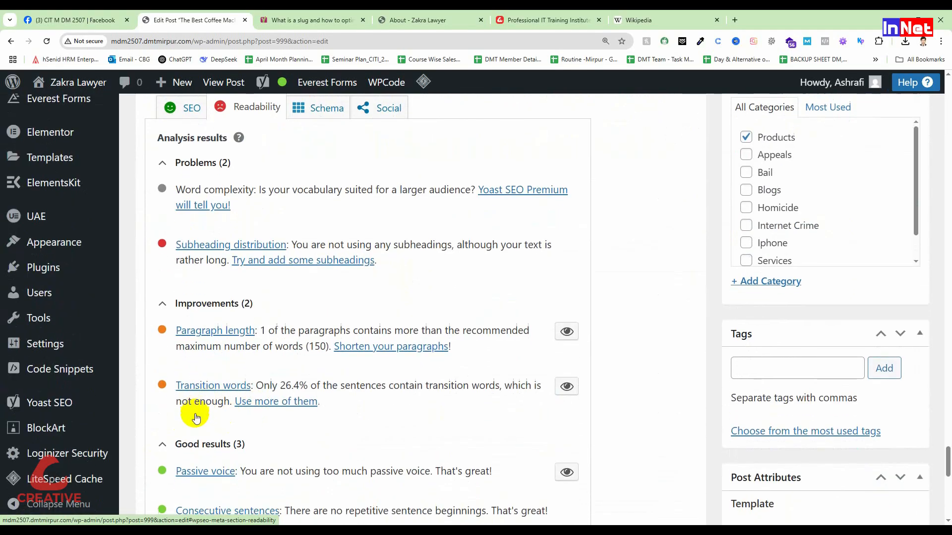
scroll(214, 403, "down", 4)
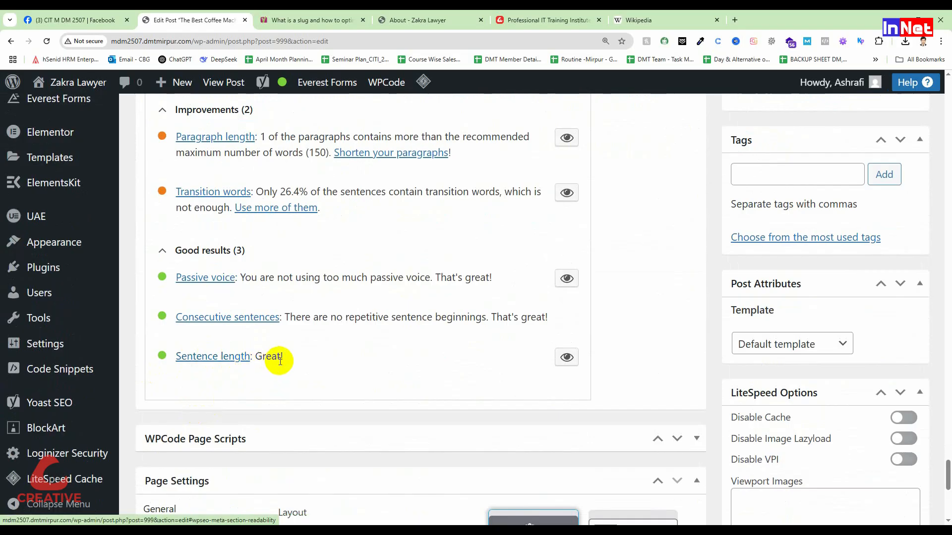
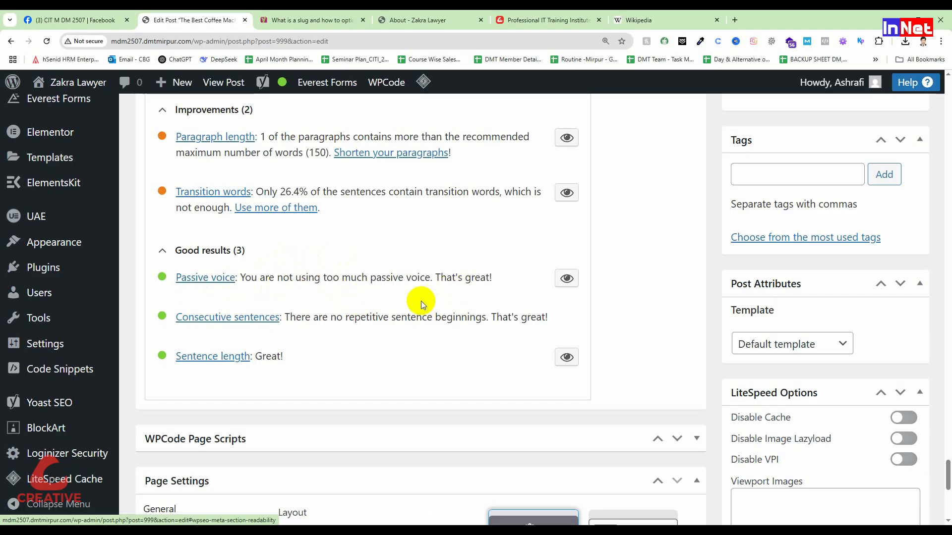
Highlight the paragraph flagged by the Paragraph length result of the readability analysis and locate it in the post text
scroll(381, 327, "up", 2)
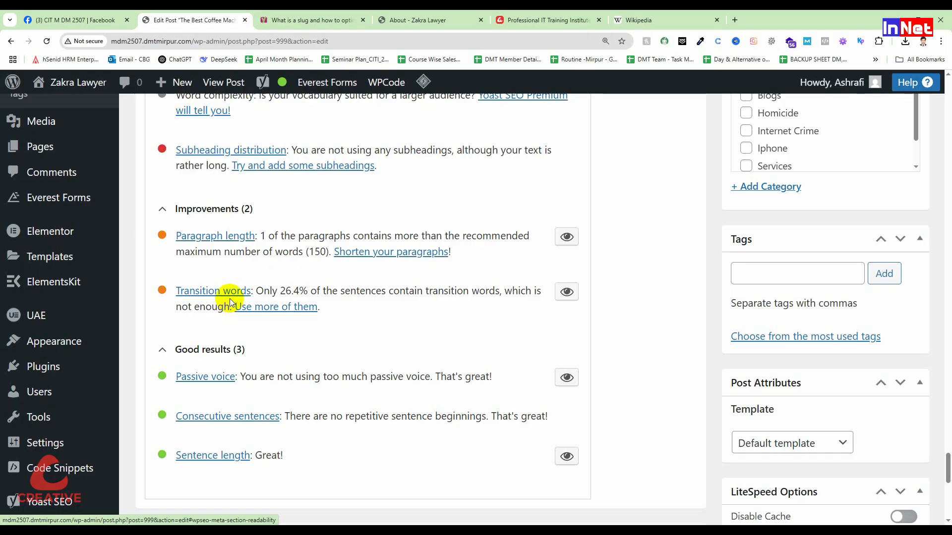
scroll(229, 302, "up", 2)
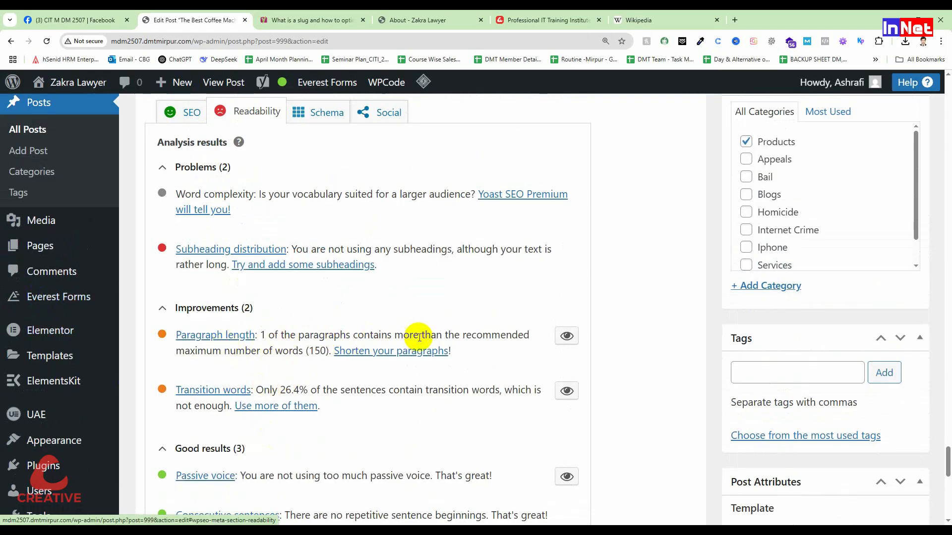
double_click(313, 351)
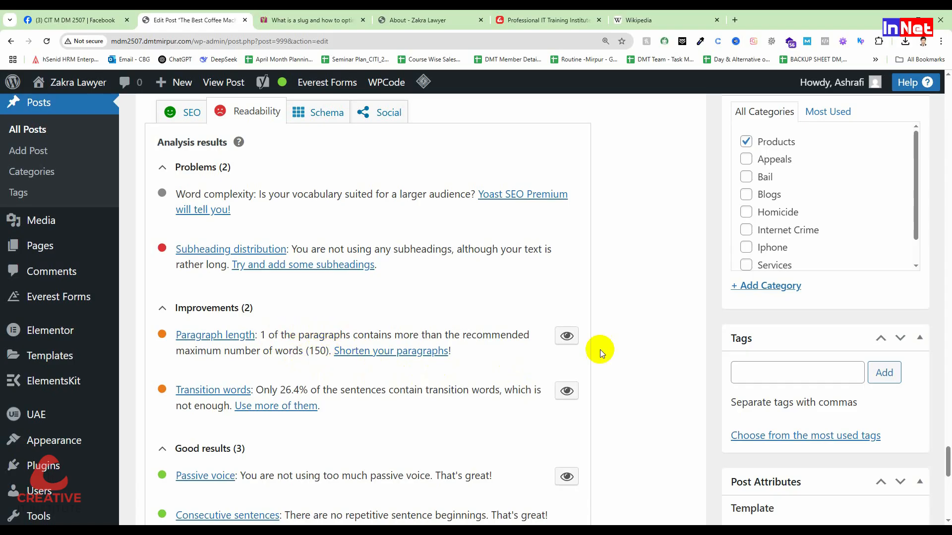
left_click(565, 336)
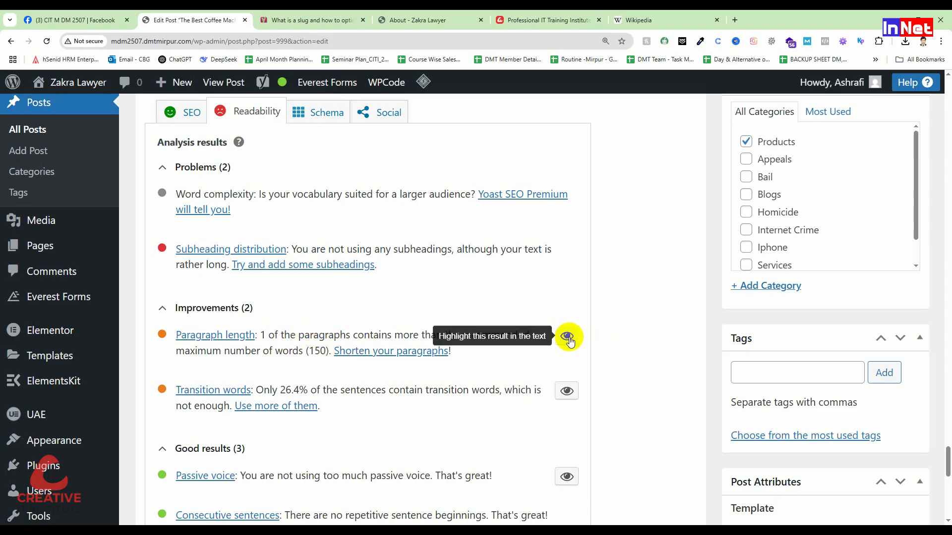
left_click(568, 339)
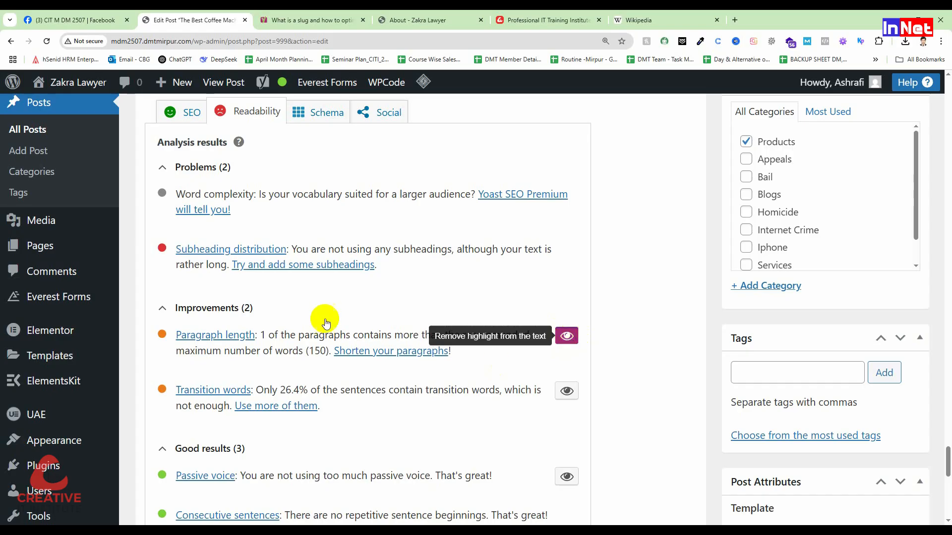
scroll(325, 320, "up", 8)
scroll(326, 321, "up", 10)
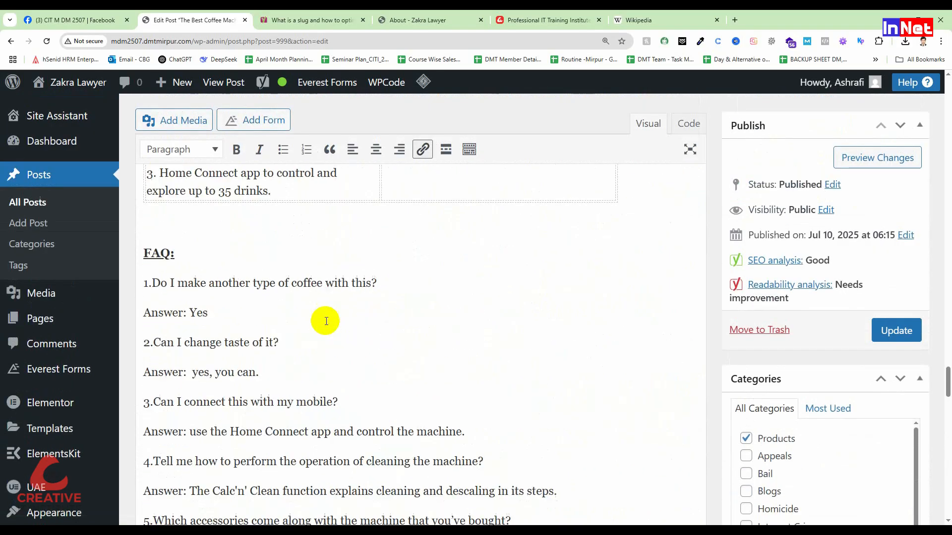
scroll(326, 321, "up", 10)
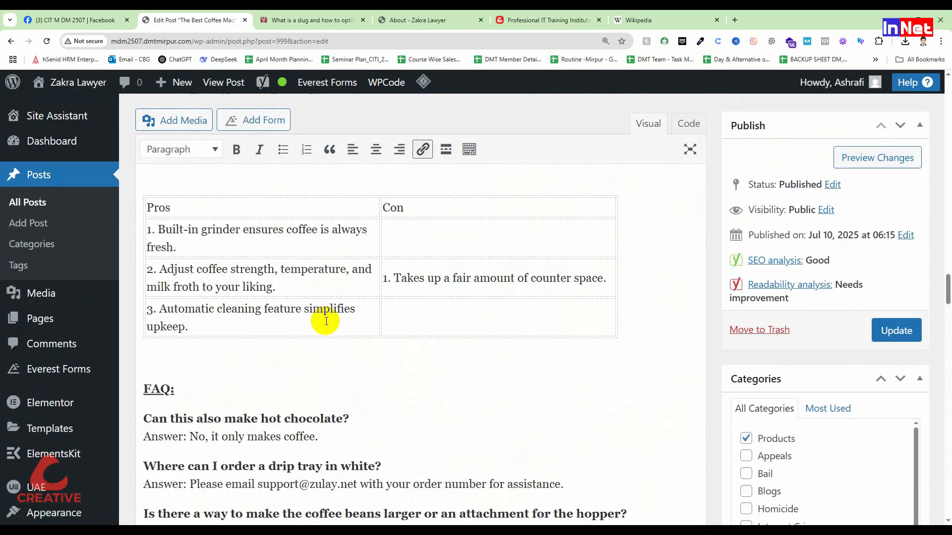
scroll(326, 322, "up", 10)
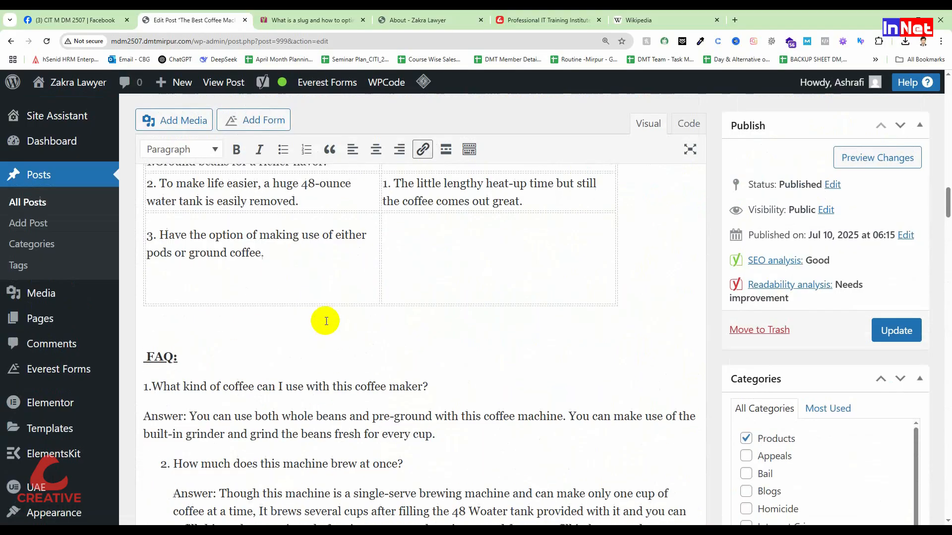
scroll(326, 321, "up", 20)
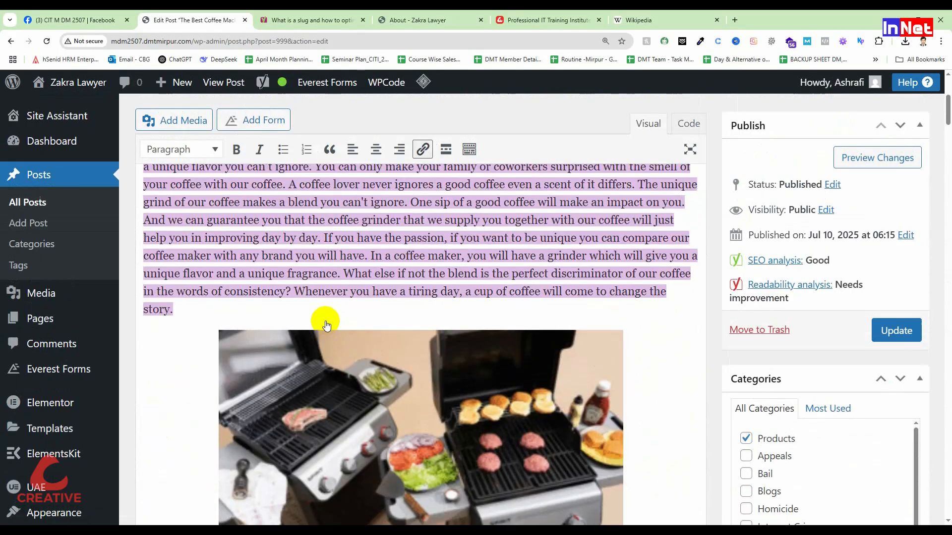
Split the long introductory paragraph in two, starting the second paragraph at "The unique grind of our coffee"
scroll(325, 322, "down", 3)
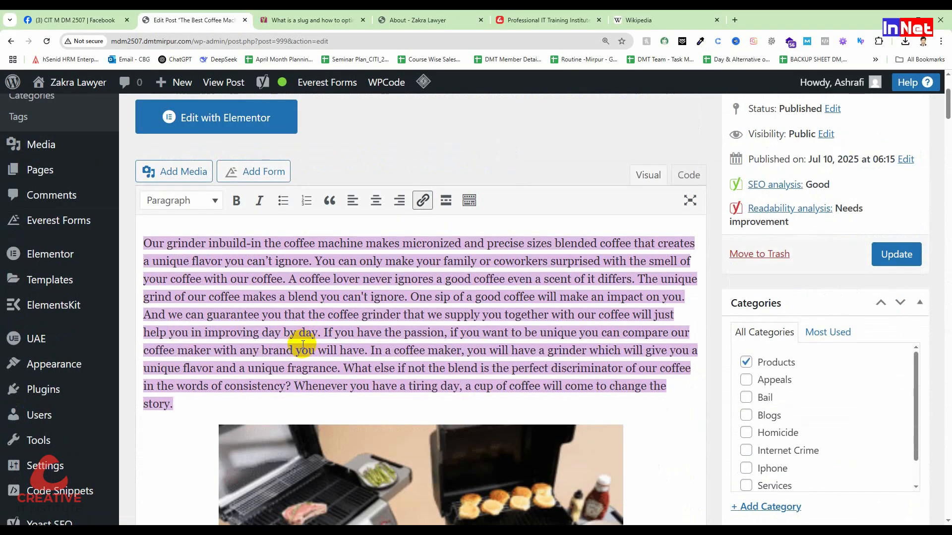
left_click(645, 294)
left_click(638, 279)
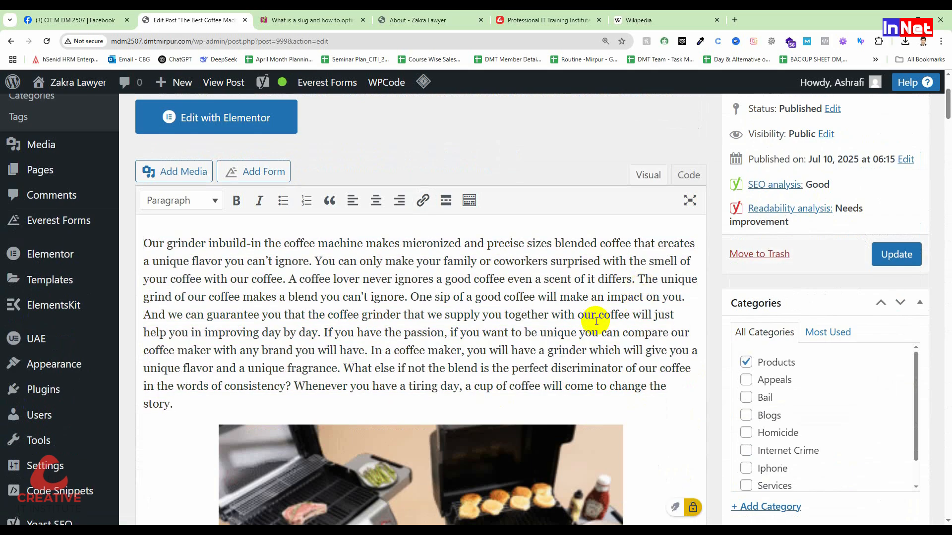
key("Return")
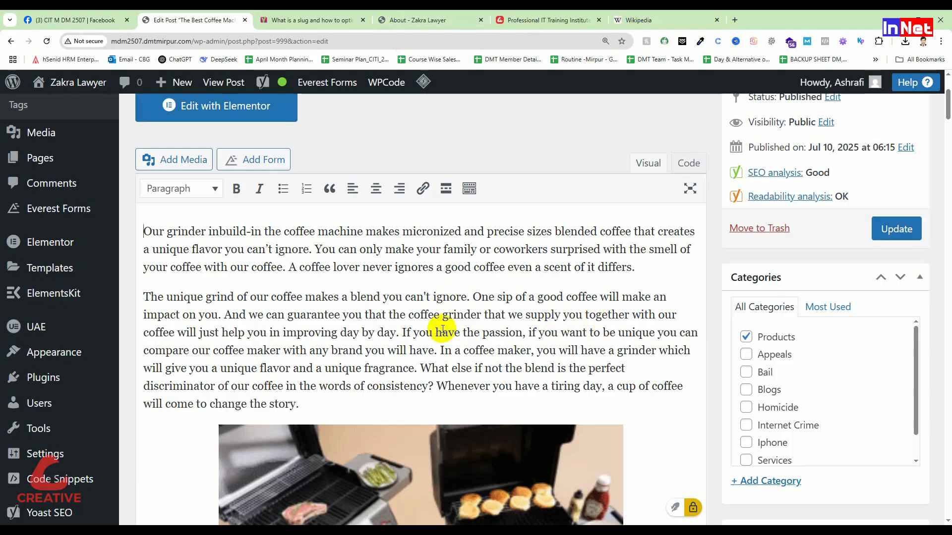
Check the updated readability analysis for the paragraph length result and the remaining subheading distribution problem
scroll(442, 329, "down", 8)
scroll(442, 329, "down", 5)
scroll(437, 337, "down", 10)
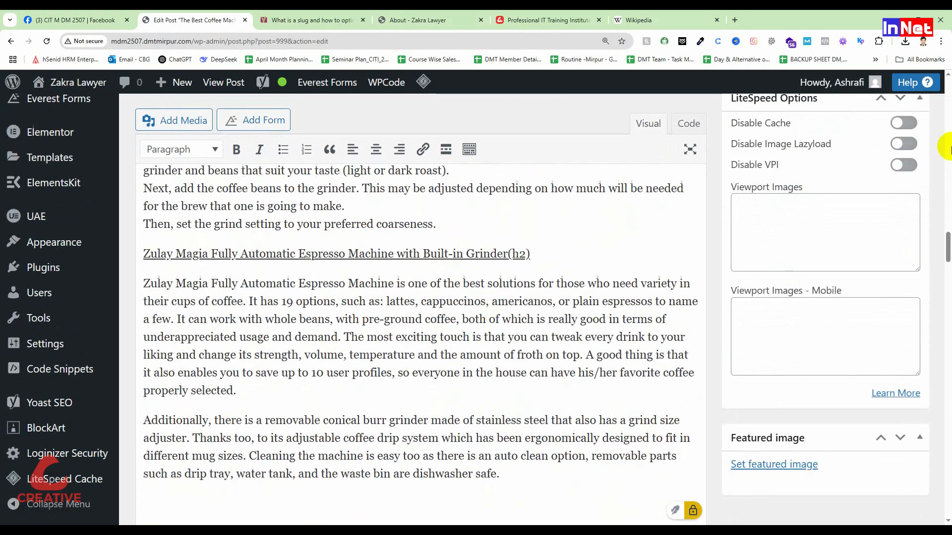
left_click_drag(946, 242, 948, 448)
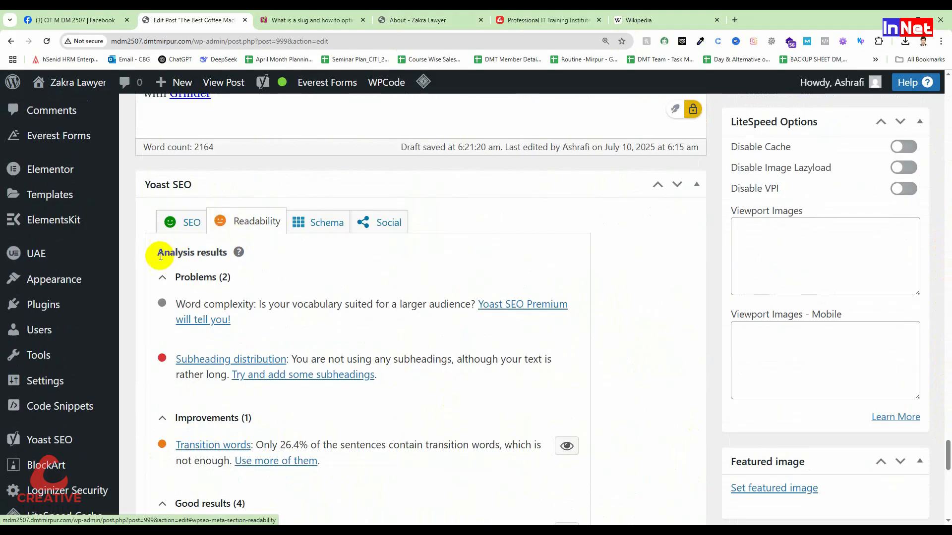
scroll(248, 262, "down", 1)
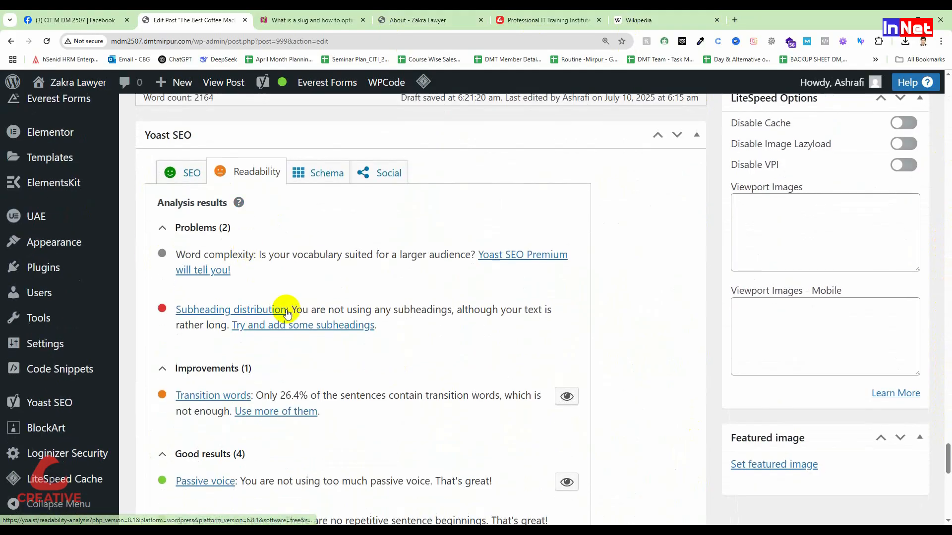
scroll(290, 329, "down", 4)
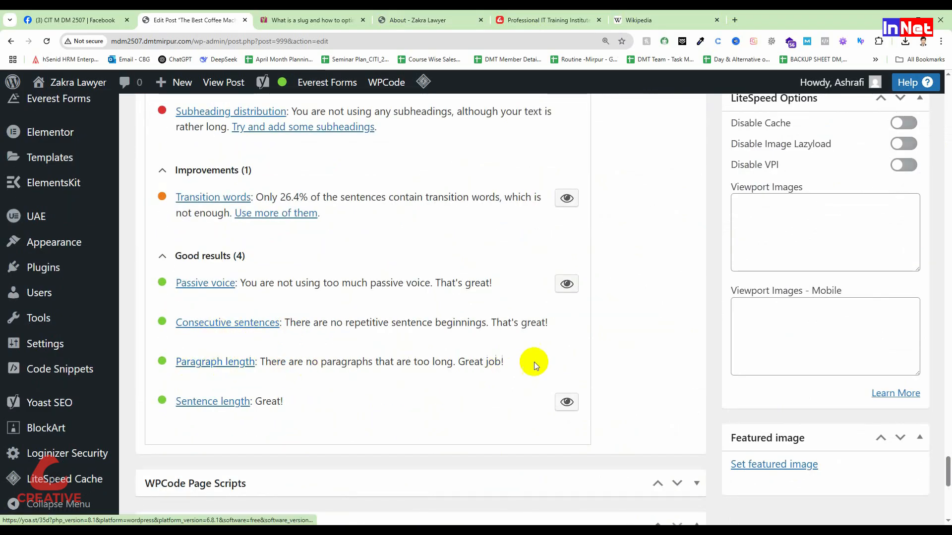
left_click_drag(466, 362, 525, 367)
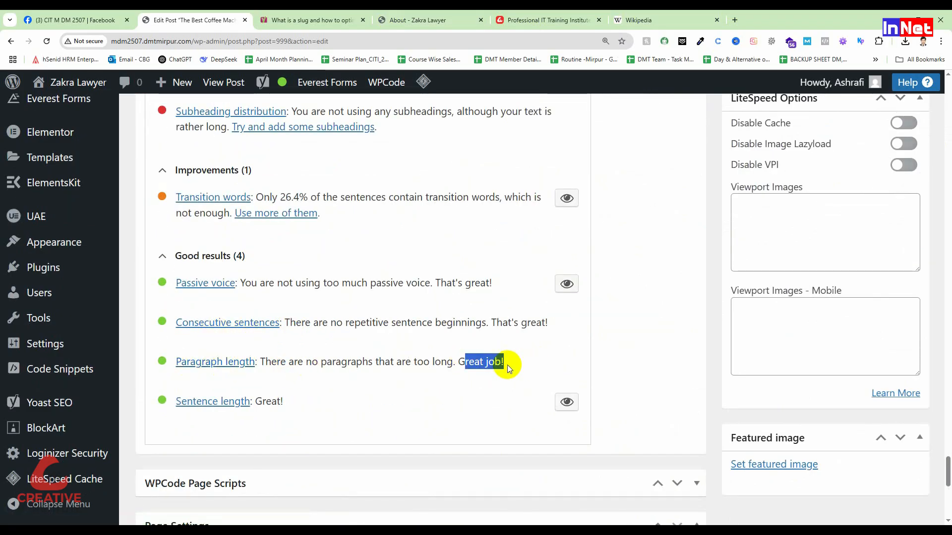
scroll(251, 341, "up", 4)
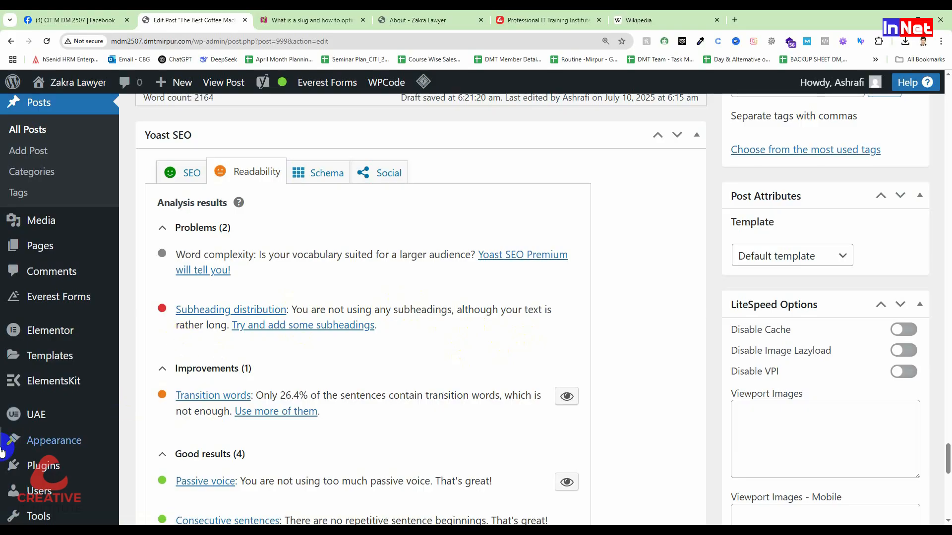
Delete the "-2 (h2)" ending from the Cuisinart Single Serve Coffee Maker title line below the first image
mouse_move(2, 450)
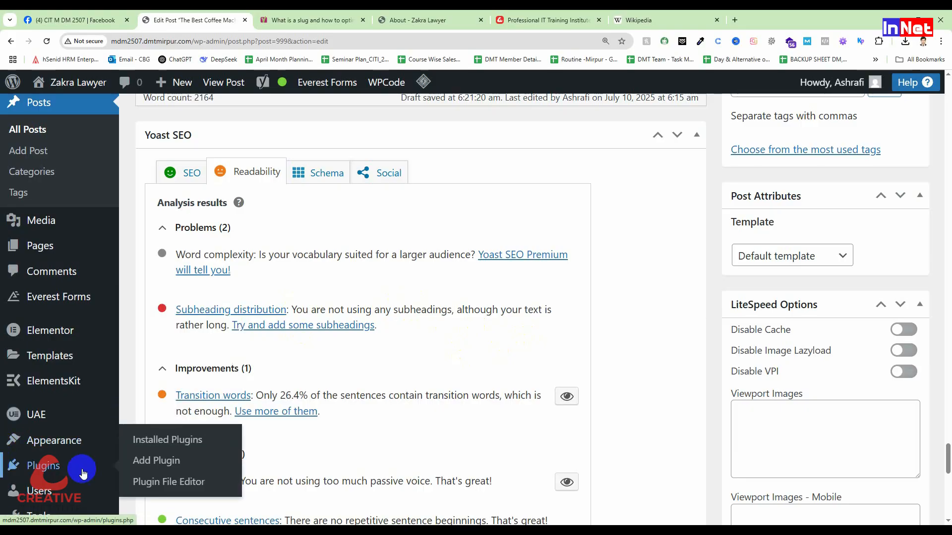
scroll(238, 421, "up", 10)
scroll(161, 385, "up", 2)
left_click_drag(948, 403, 933, 113)
scroll(530, 315, "up", 5)
scroll(527, 315, "down", 12)
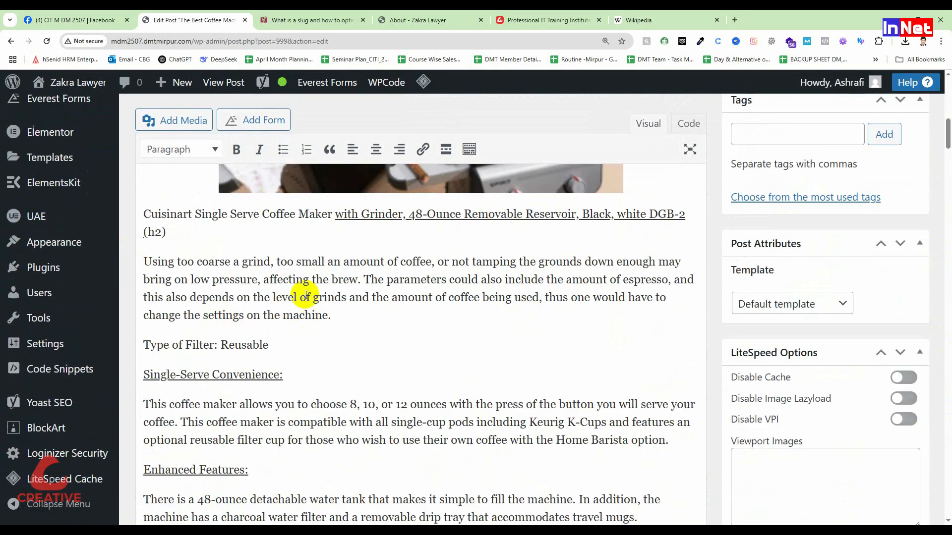
left_click_drag(166, 232, 143, 232)
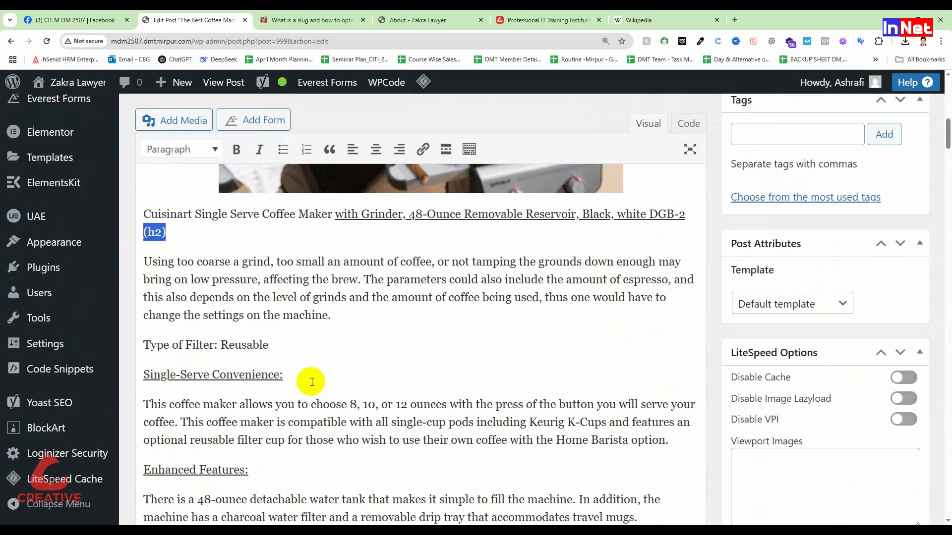
key("BackSpace")
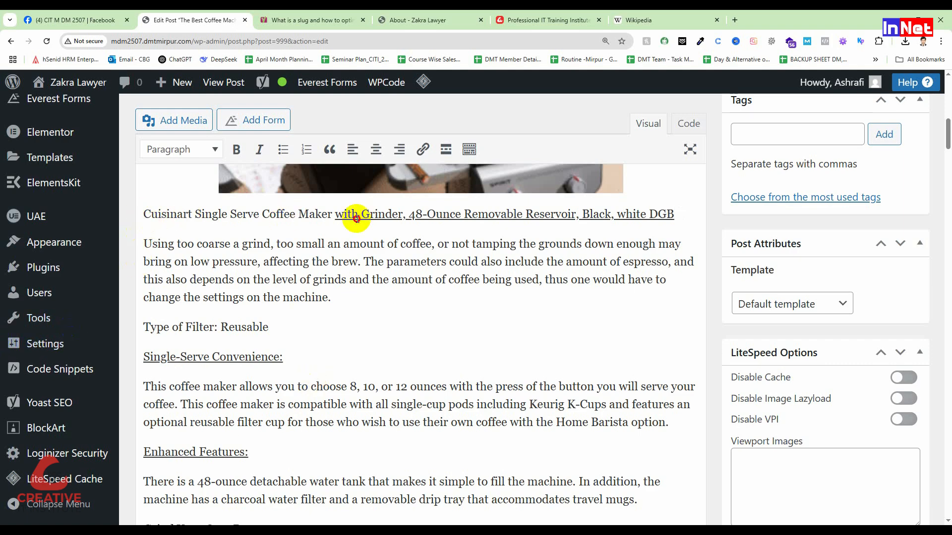
Format the whole Cuisinart Single Serve Coffee Maker title line as Heading 2
left_click_drag(705, 216, 153, 214)
left_click(192, 149)
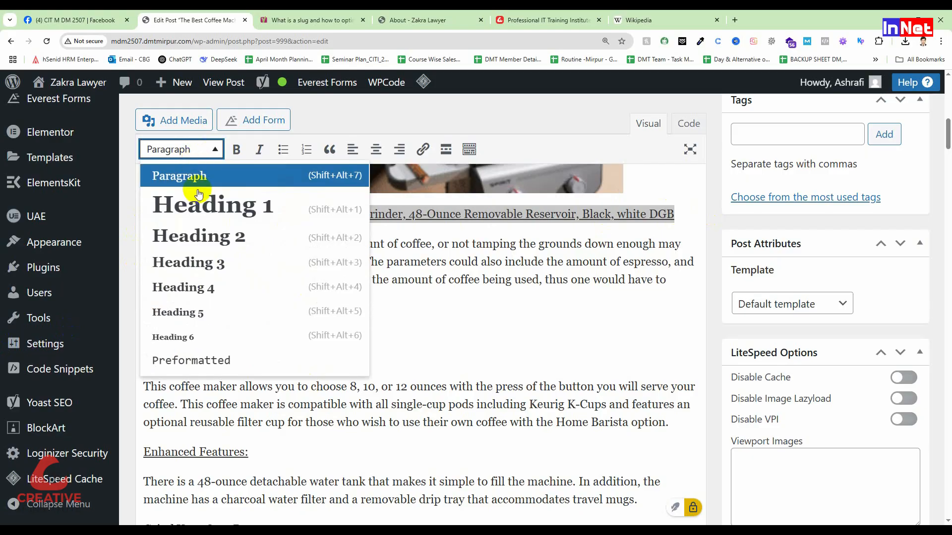
left_click(202, 234)
left_click(531, 333)
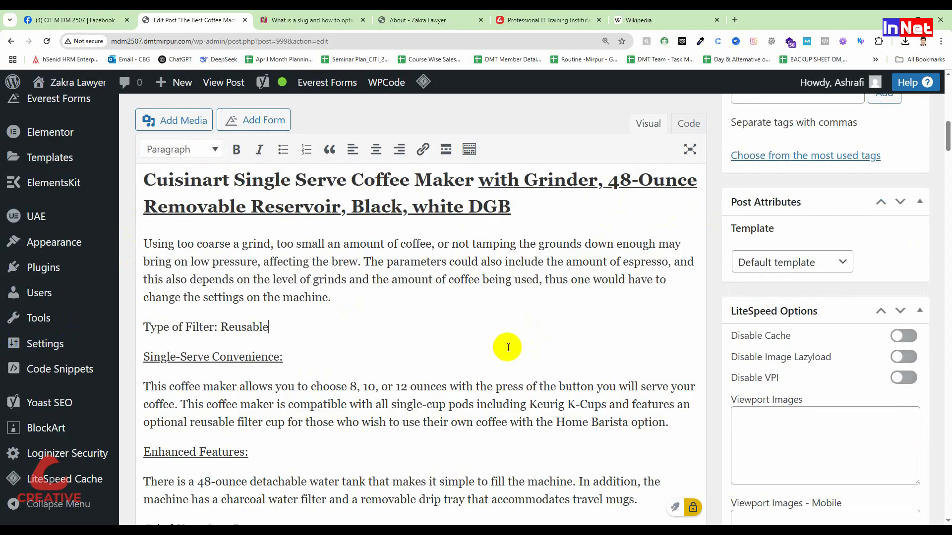
Format the "Simplifies Your Morning:" line in the Cuisinart section as Heading 3
scroll(506, 347, "down", 3)
scroll(312, 341, "down", 2)
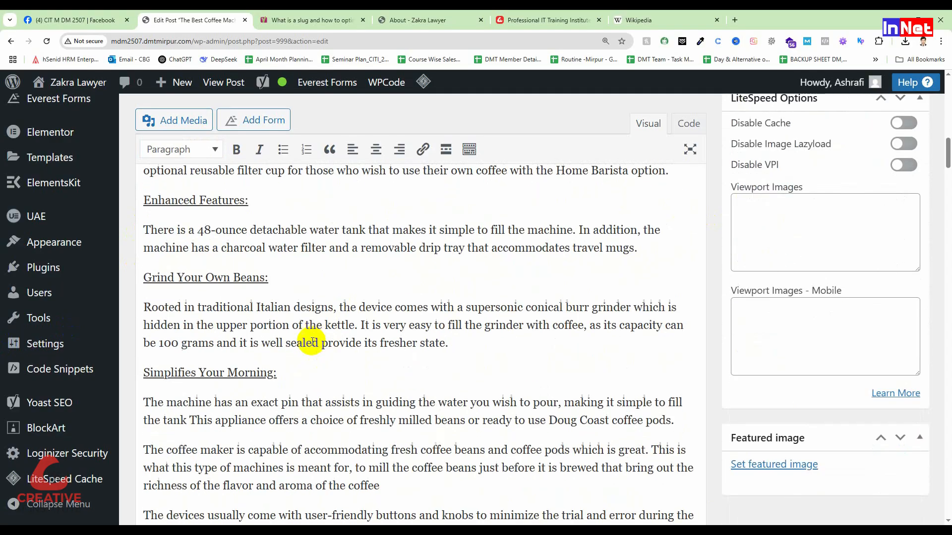
scroll(311, 341, "down", 3)
left_click_drag(277, 228, 128, 228)
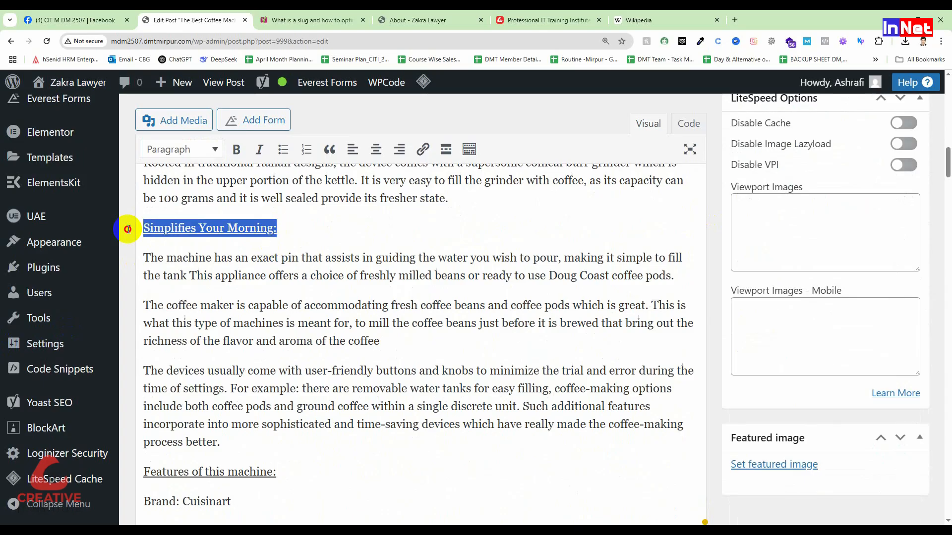
left_click(180, 149)
left_click(195, 258)
Delete "(h3)" from the "How to Grind Your Coffee Beans for the Best Brew" line and format the line as Heading 2
scroll(341, 310, "down", 5)
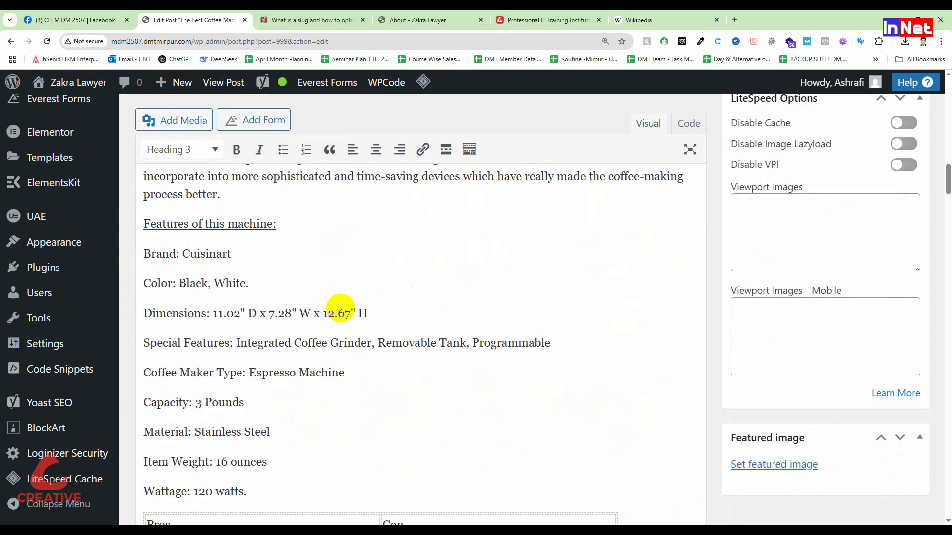
scroll(341, 310, "down", 3)
scroll(347, 357, "down", 8)
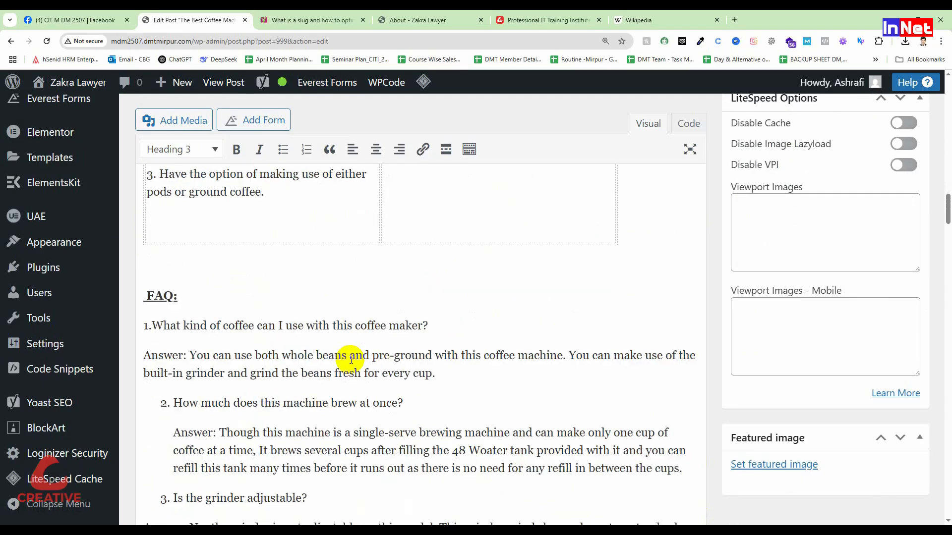
scroll(351, 359, "down", 2)
scroll(251, 282, "down", 5)
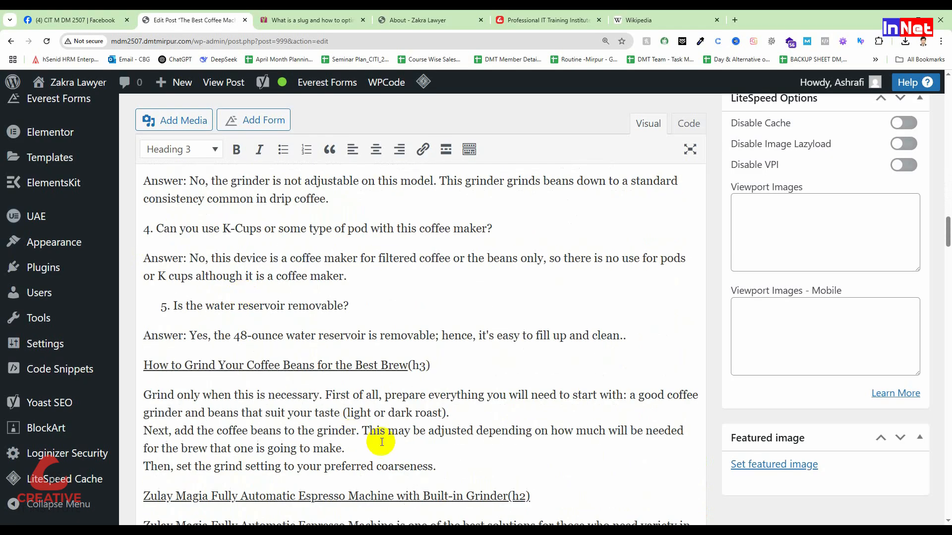
left_click_drag(429, 366, 412, 367)
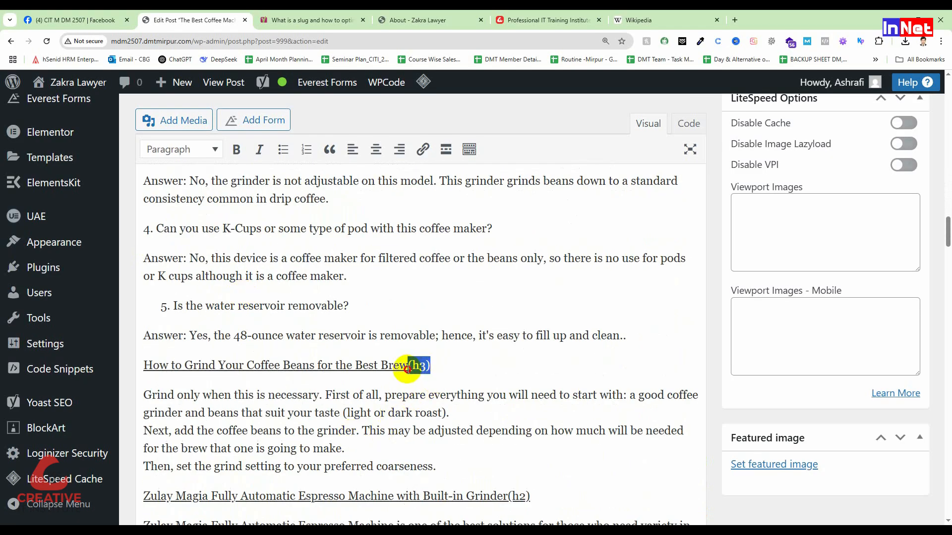
key("BackSpace")
triple_click(297, 366)
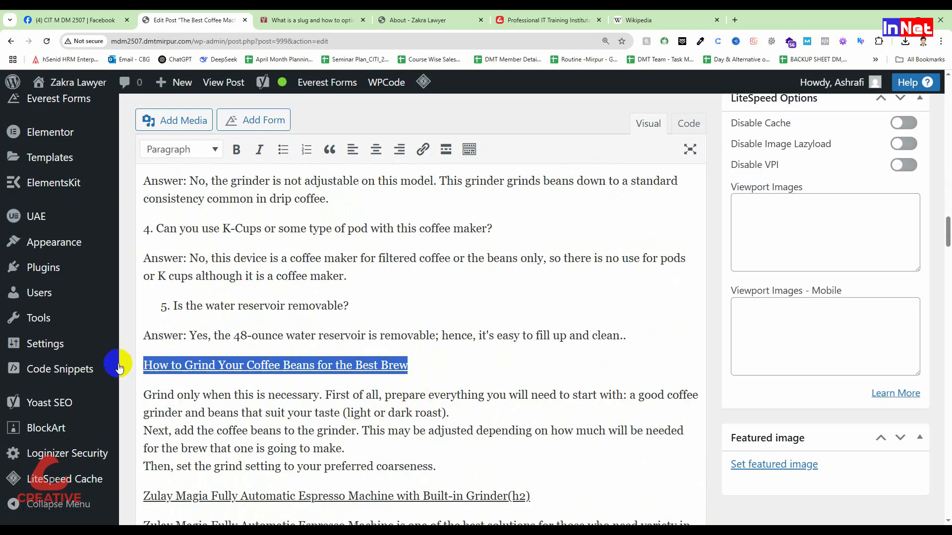
left_click(198, 150)
left_click(242, 235)
Format the "Zulay Magia Fully Automatic Espresso Machine with Built-in Grinder(h2)" line as Heading 2
scroll(496, 298, "down", 4)
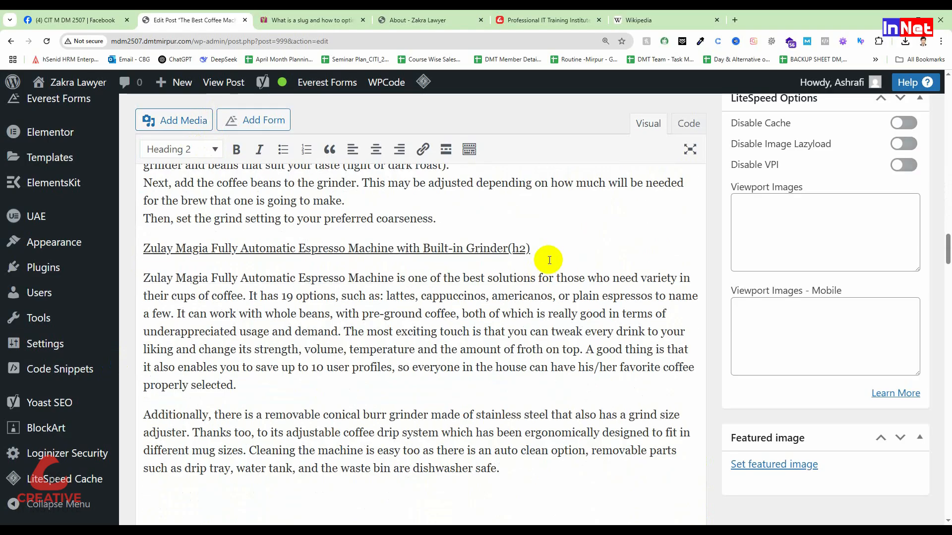
left_click_drag(522, 250, 143, 248)
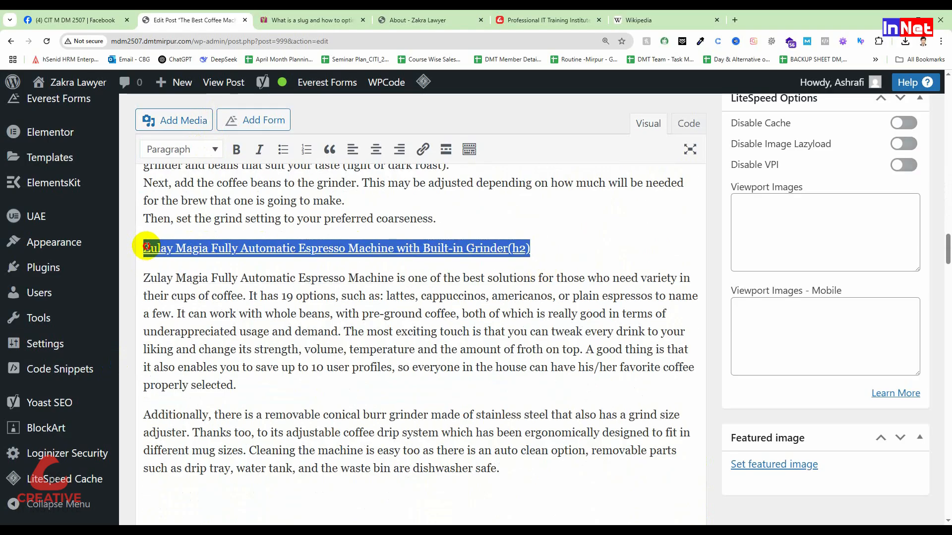
left_click(205, 149)
left_click(218, 240)
Remove the blank lines and stray underlined space above "Features of this machine:" in the Zulay Magia section
scroll(372, 289, "down", 5)
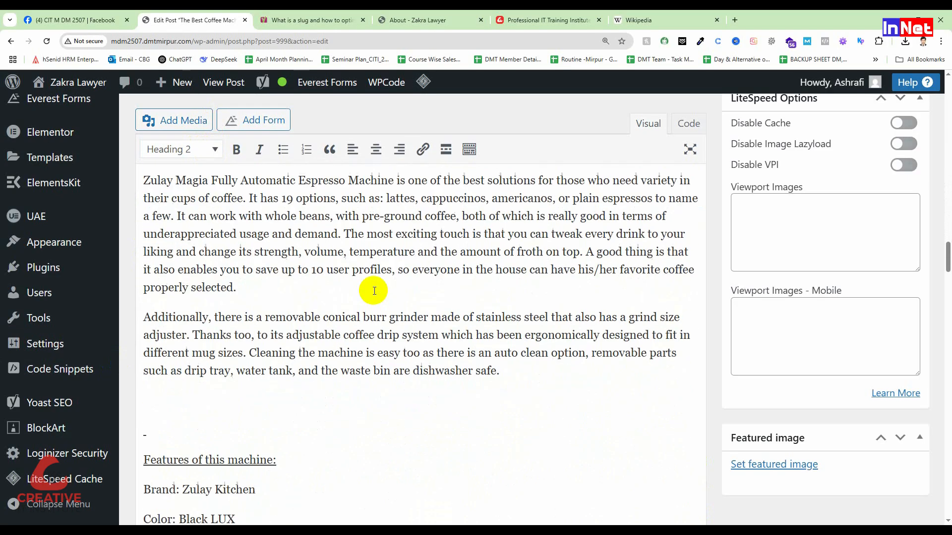
left_click(148, 277)
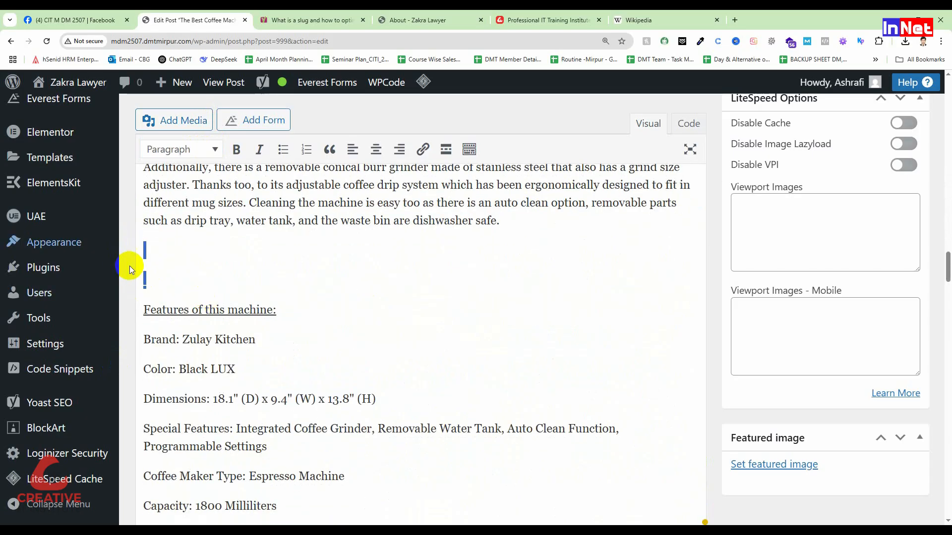
key("BackSpace")
key("BackSpace")
key("BackSpace")
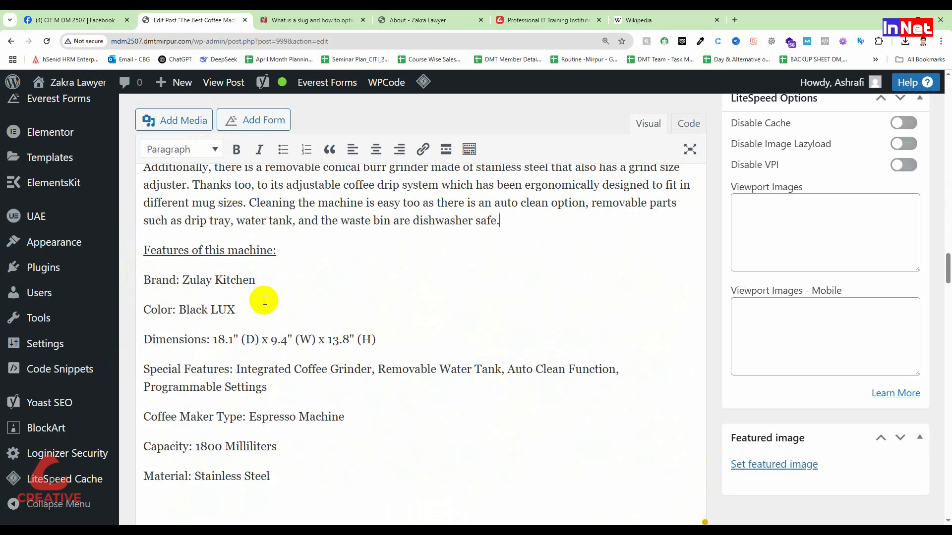
Format the "Features of this machine:" line in the Zulay Magia section as Heading 5
scroll(264, 301, "up", 9)
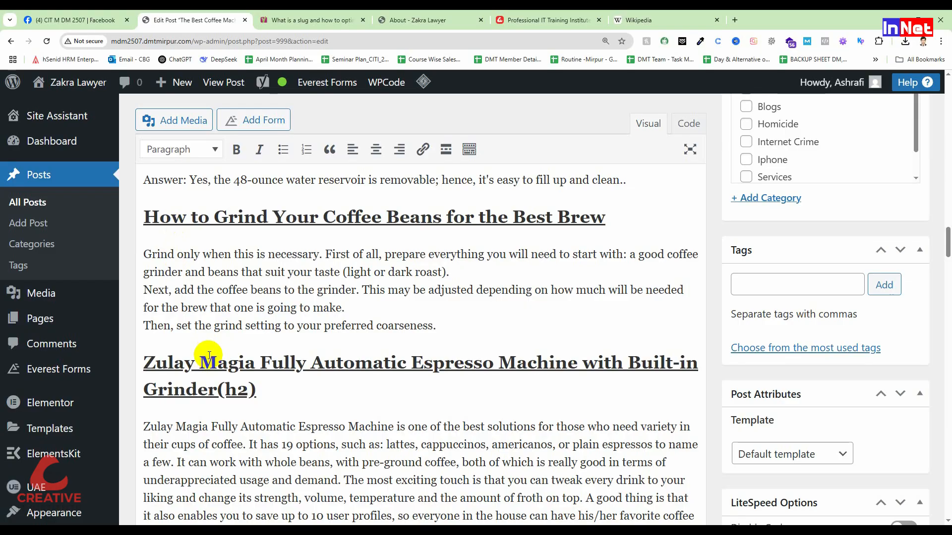
scroll(282, 340, "down", 10)
left_click_drag(276, 250, 136, 244)
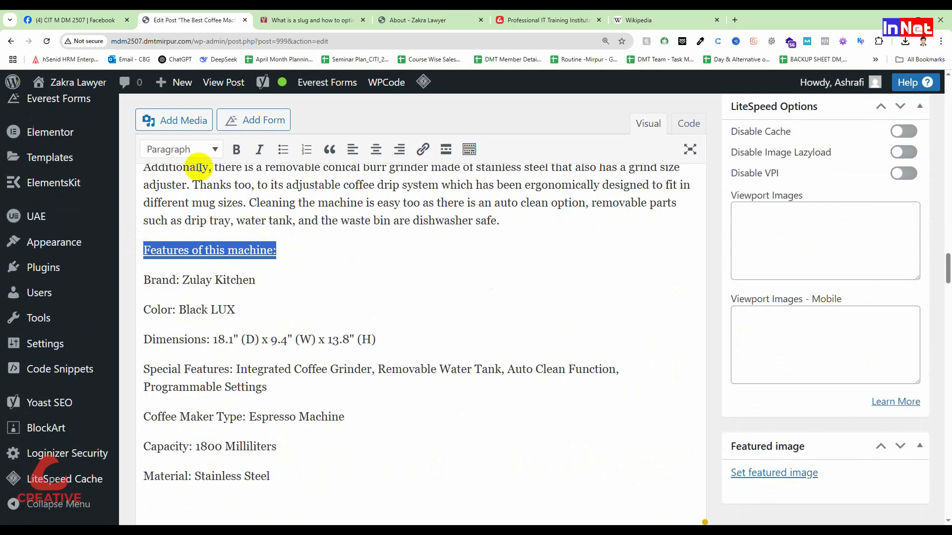
left_click(191, 150)
left_click(201, 313)
left_click(304, 289)
Format the "Buying a coffee machine with an inbuilt grinder has some features you need to consider" line as Heading 3
scroll(304, 290, "down", 6)
scroll(304, 289, "down", 10)
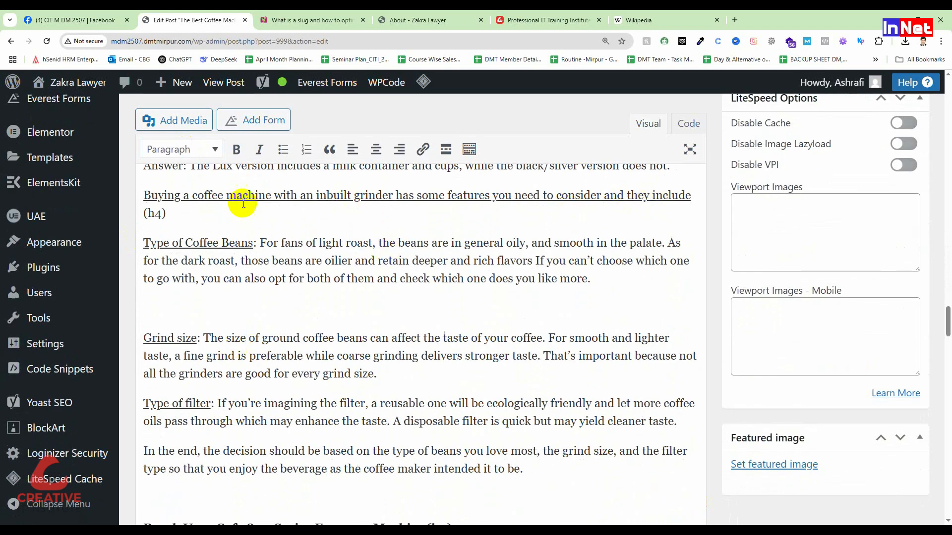
left_click_drag(167, 215, 133, 194)
left_click(177, 150)
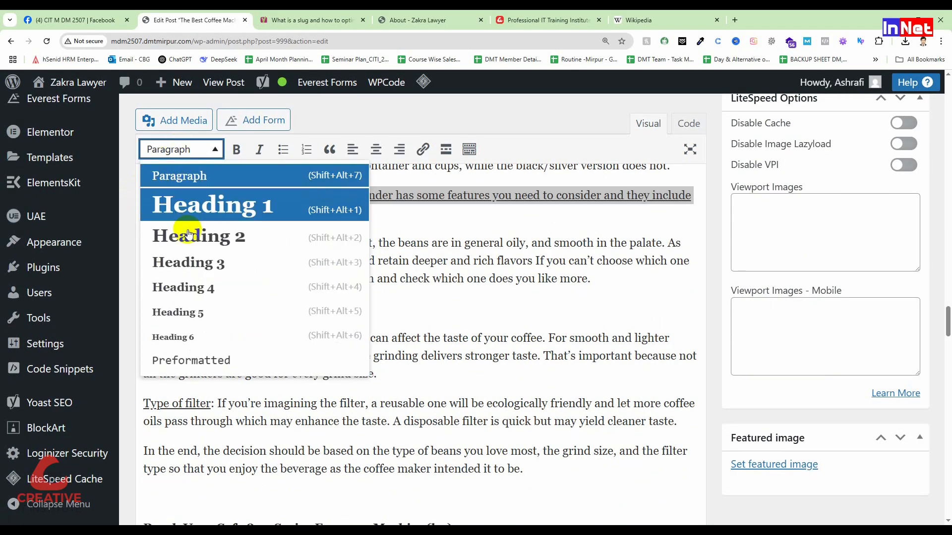
left_click(193, 260)
Format the "Bosch Vero Cafe 800 Series Espresso Machine(h2)" line as Heading 2
scroll(290, 303, "down", 1)
scroll(290, 303, "down", 5)
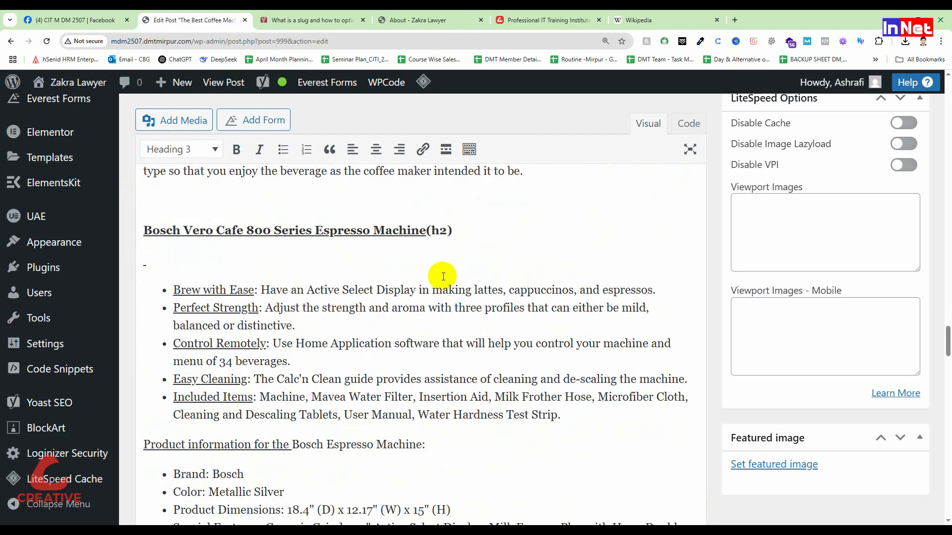
left_click_drag(456, 230, 132, 228)
left_click(192, 150)
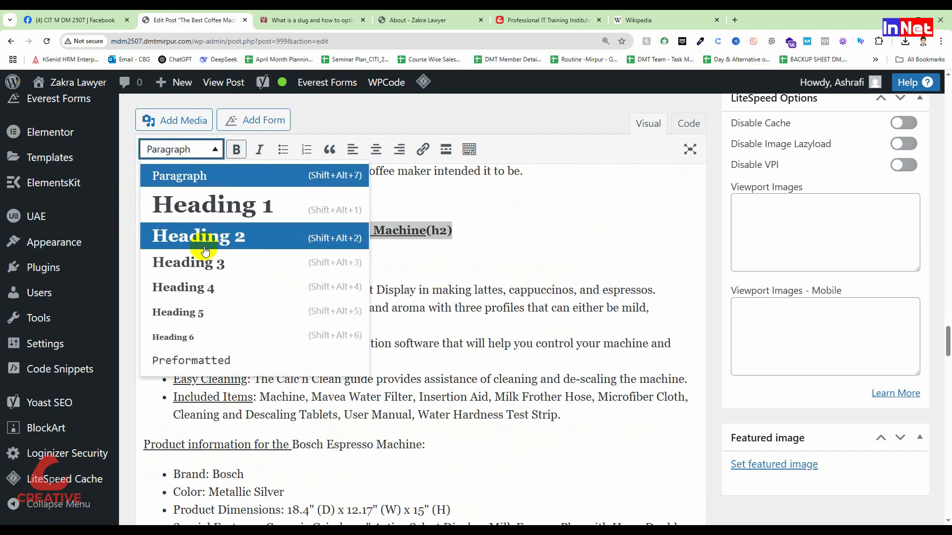
left_click(199, 239)
scroll(295, 299, "down", 7)
scroll(295, 299, "up", 6)
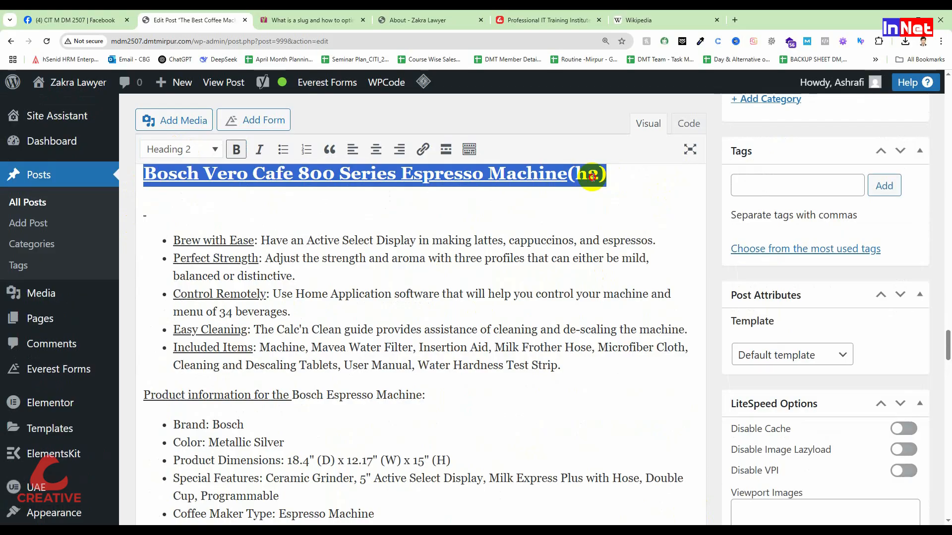
left_click(455, 270)
Format the "In short why you buy it and necessary for this product:" line as Heading 2
scroll(455, 269, "down", 18)
scroll(404, 296, "down", 7)
left_click_drag(431, 290, 131, 289)
left_click(194, 151)
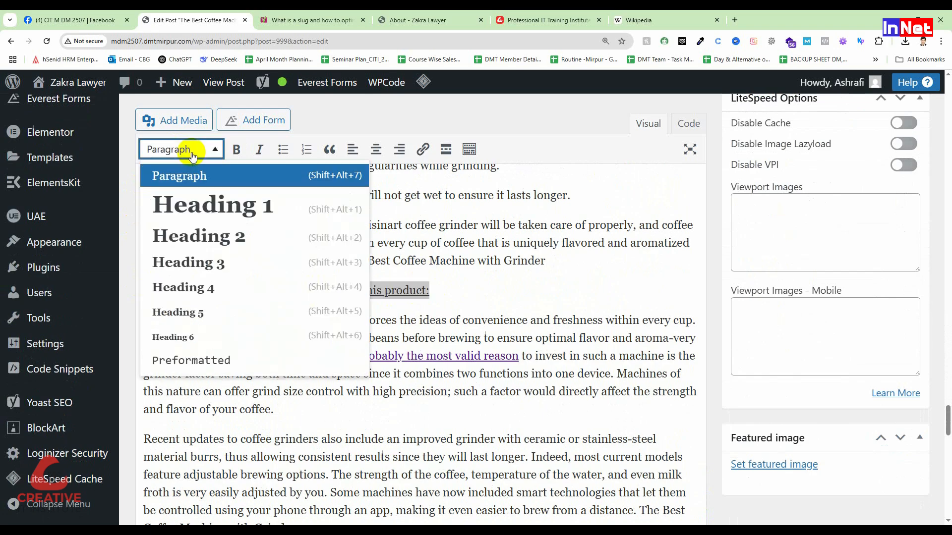
left_click(203, 237)
Format the "Here are some extra tips to keep your coffee grinder in good shape(h5)" line as Heading 4
scroll(615, 285, "up", 5)
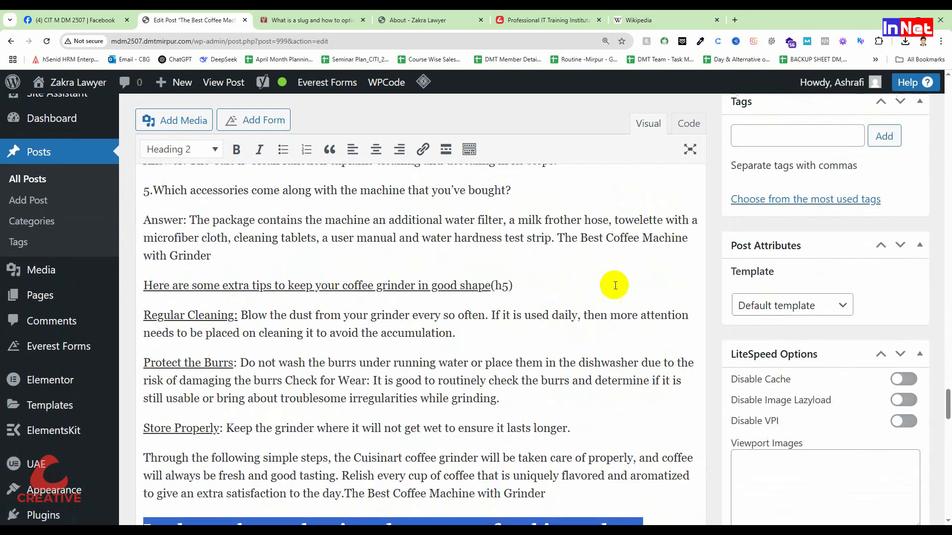
left_click_drag(514, 286, 140, 287)
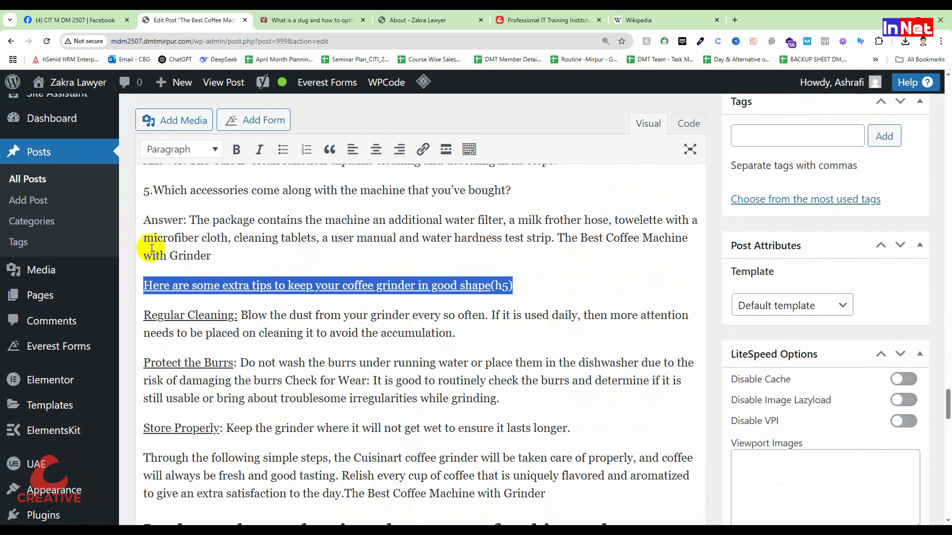
left_click(182, 150)
left_click(193, 283)
Check the Yoast readability analysis and highlight the text flagged under Subheading distribution
scroll(496, 327, "down", 10)
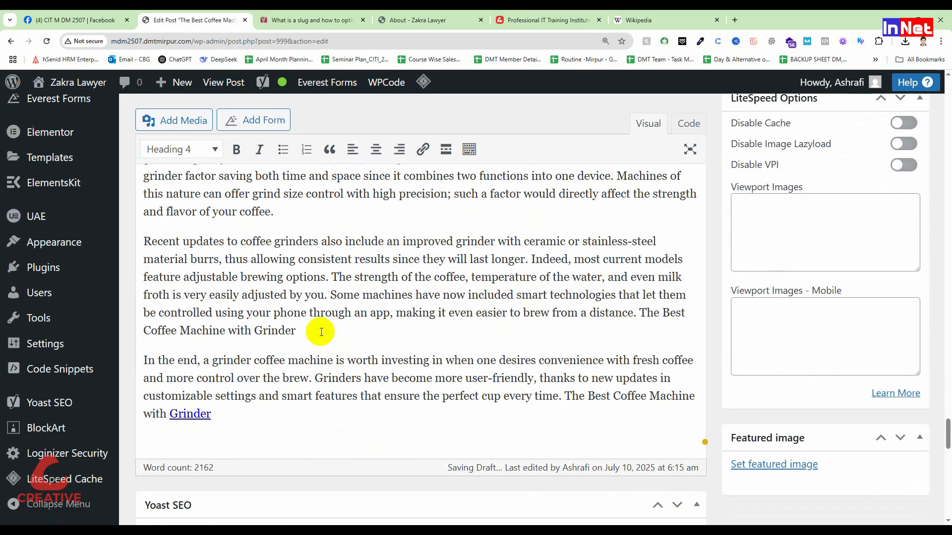
scroll(320, 332, "down", 10)
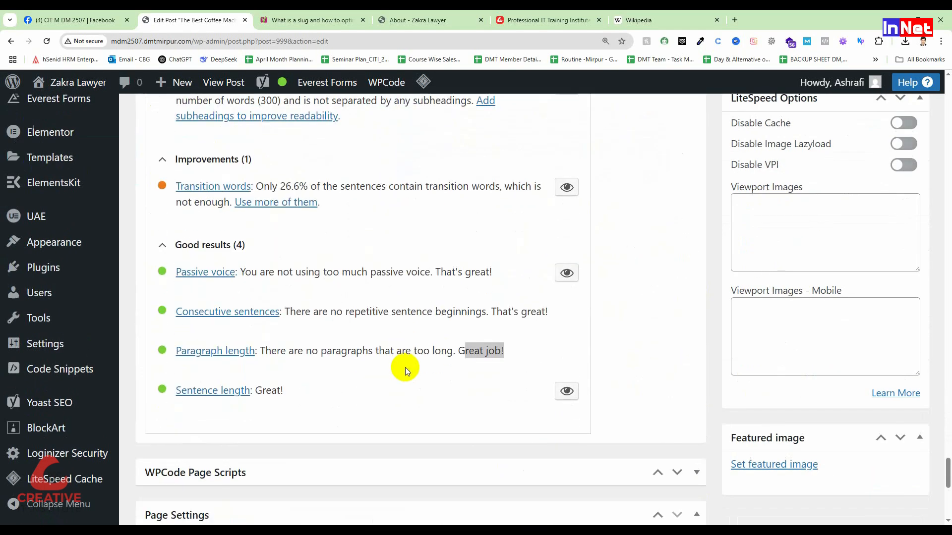
scroll(319, 297, "up", 3)
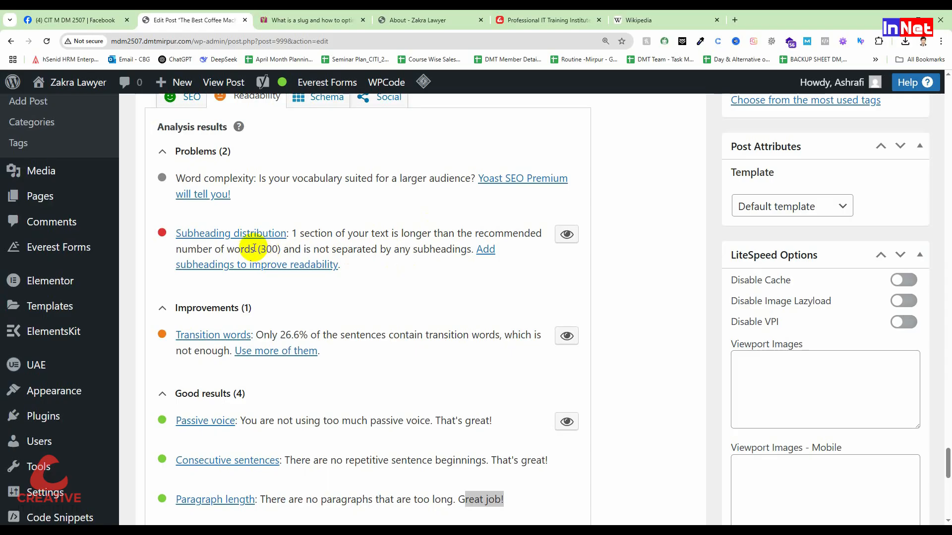
left_click(567, 238)
Look through the post for the long section that is not separated by subheadings
scroll(423, 359, "up", 20)
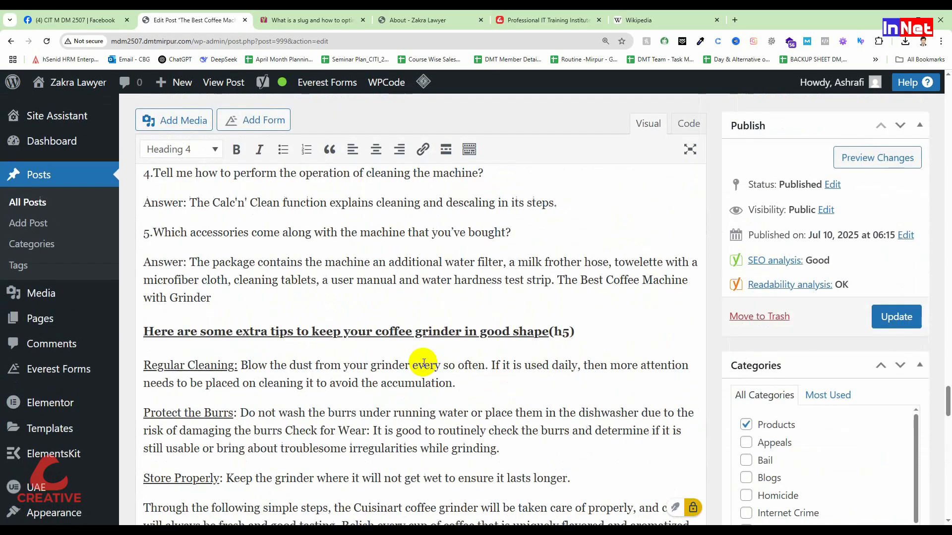
scroll(423, 362, "up", 20)
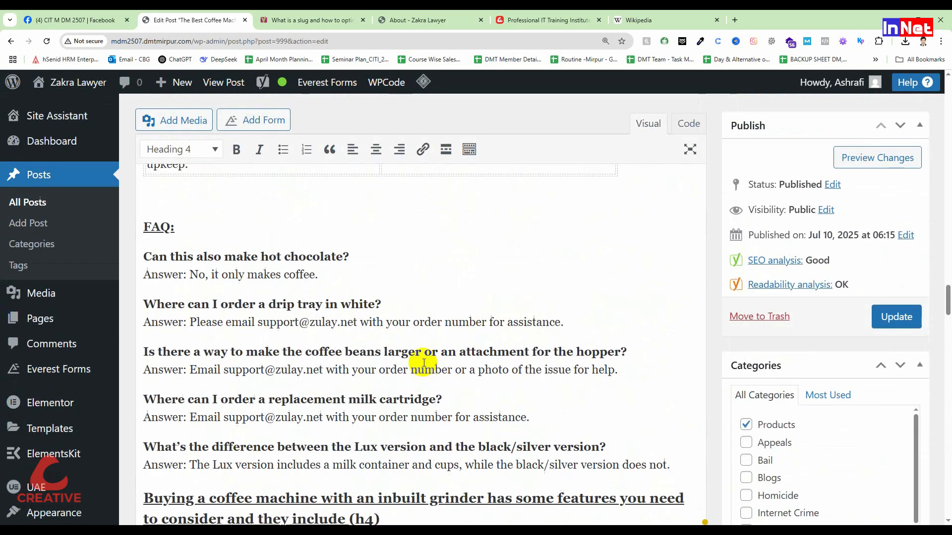
scroll(423, 362, "up", 20)
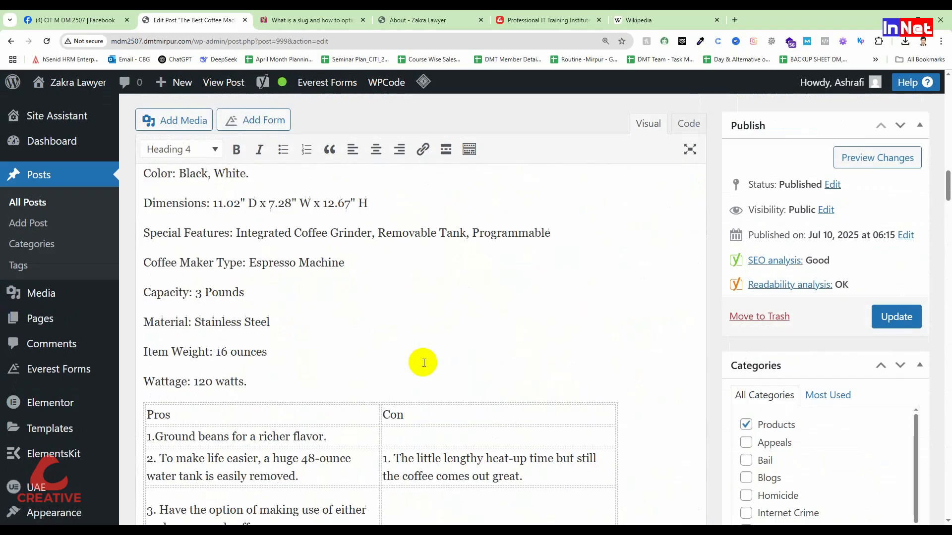
scroll(424, 362, "up", 8)
scroll(425, 360, "down", 12)
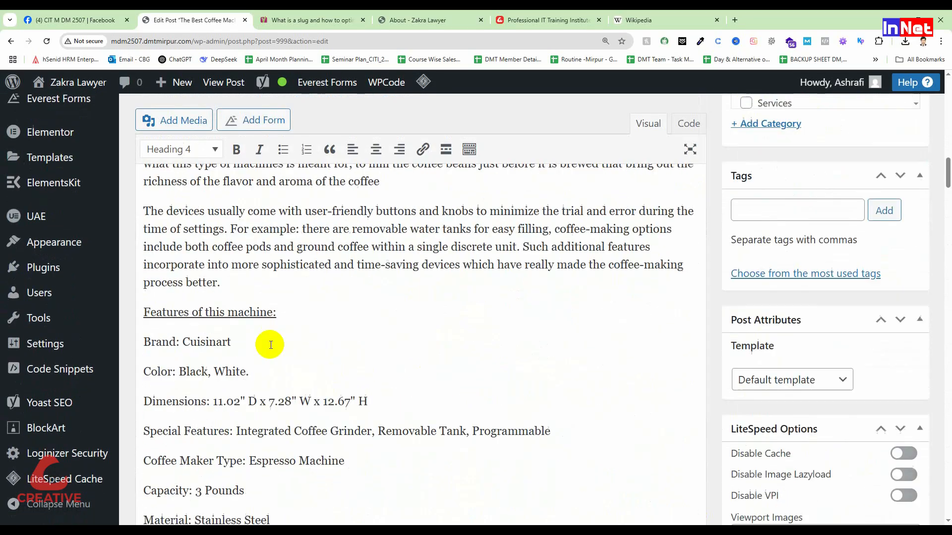
scroll(272, 290, "up", 5)
scroll(315, 332, "down", 10)
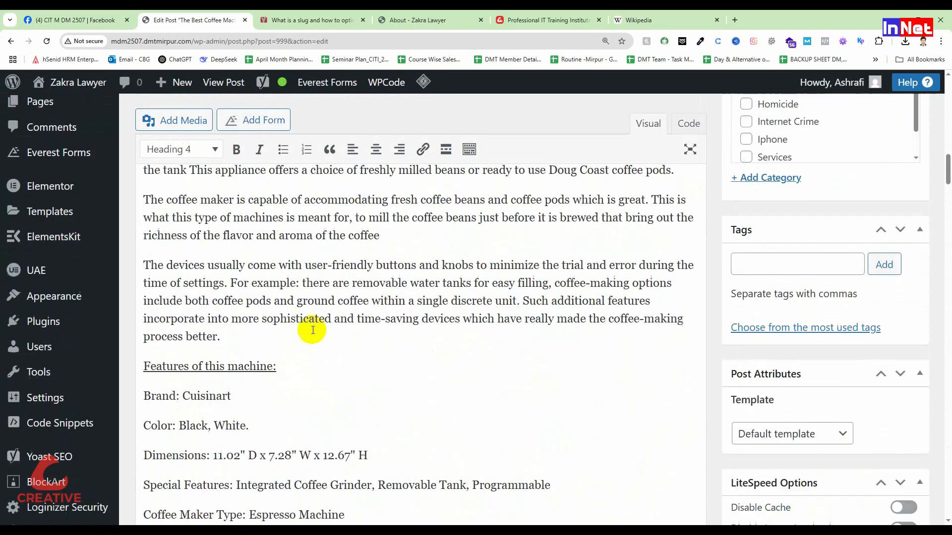
scroll(245, 342, "down", 15)
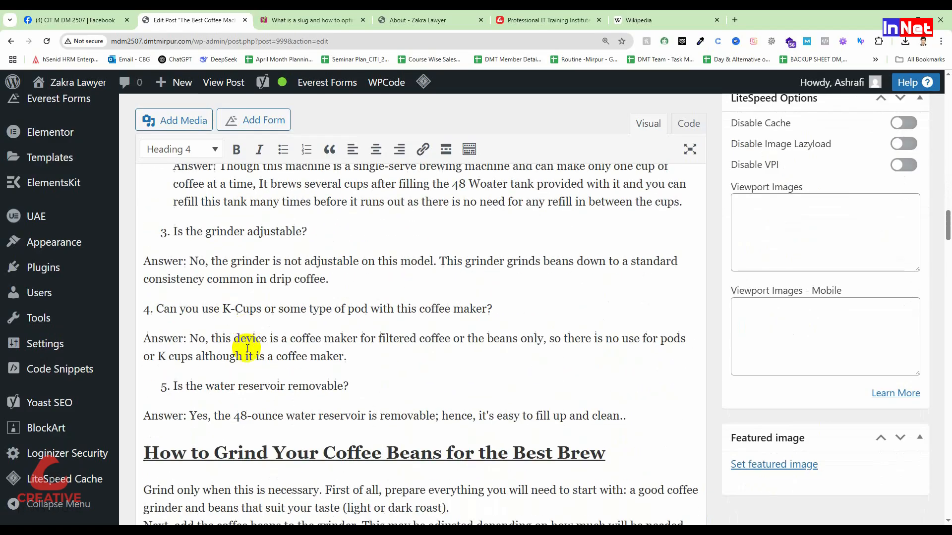
scroll(247, 349, "up", 8)
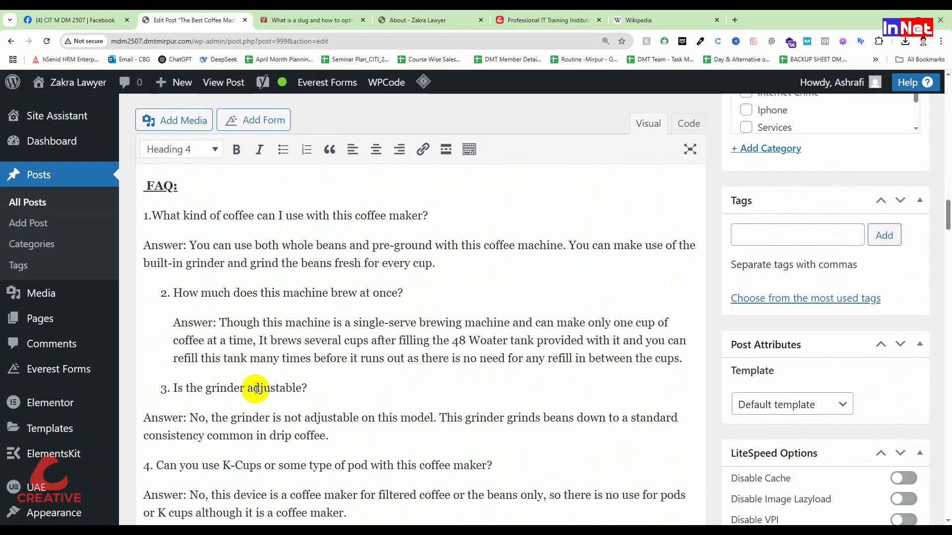
Delete the "FAQ:" line in the Cuisinart section and the "1." before "What kind of coffee can I use with this coffee maker?"
scroll(259, 385, "up", 2)
left_click_drag(187, 333, 113, 337)
key("BackSpace")
left_click(142, 364)
key("Delete")
key("Delete")
key("BackSpace")
Format the question "What kind of coffee can I use with this coffee maker?" as Heading 4
left_click_drag(435, 336, 102, 336)
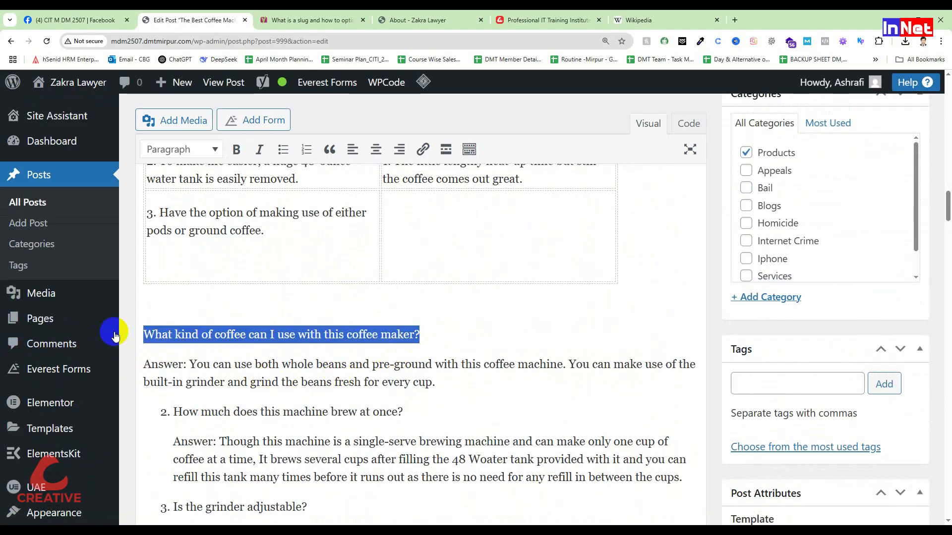
left_click(196, 149)
left_click(207, 287)
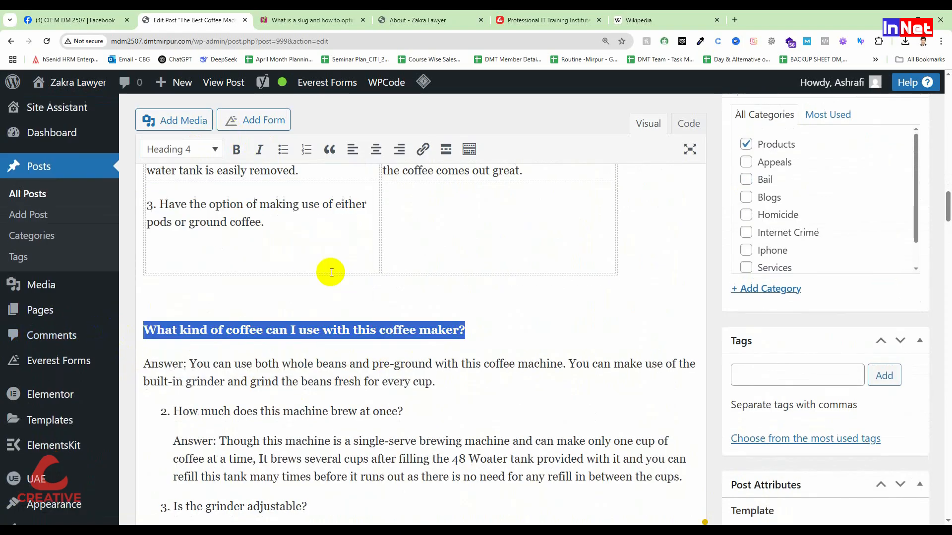
left_click(397, 277)
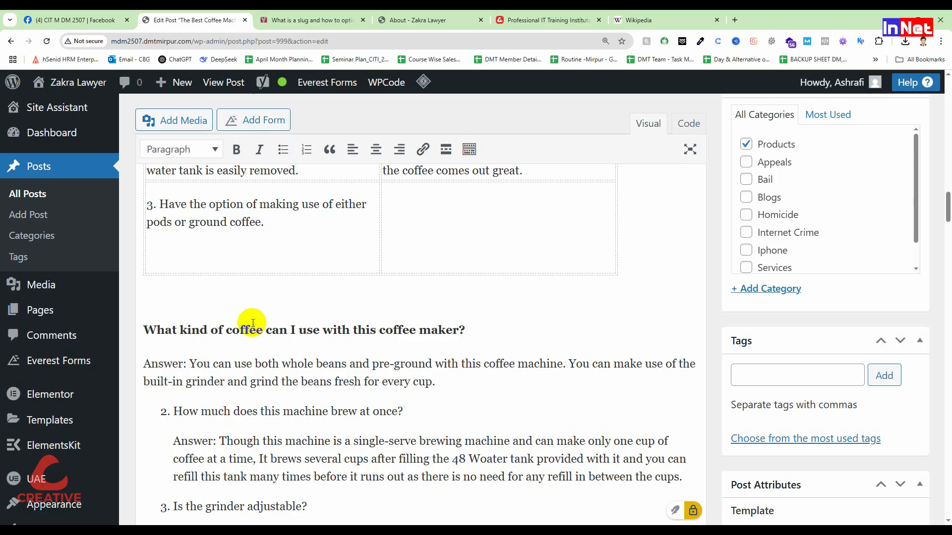
Remove the stray underlined line below the Bosch Vero Cafe 800 heading and the blank line above it
scroll(225, 297, "down", 10)
scroll(228, 360, "down", 10)
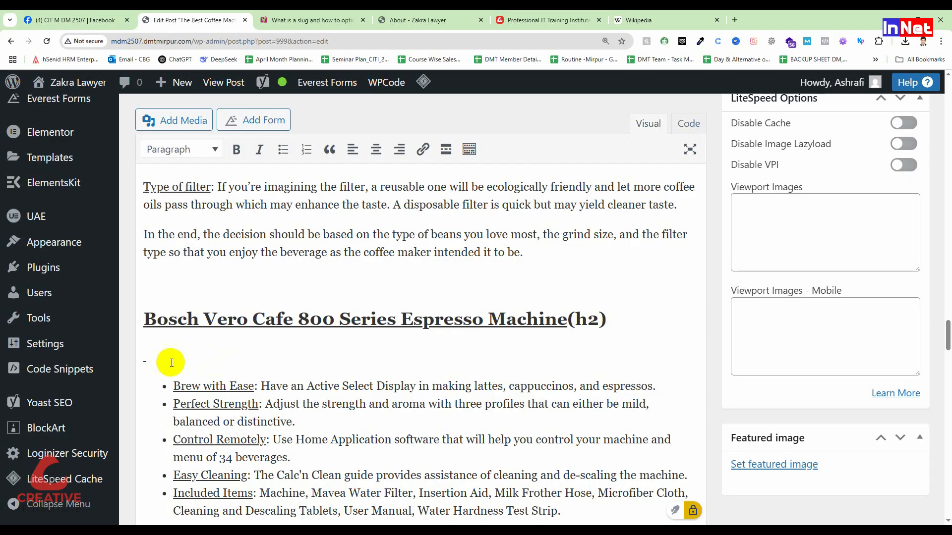
left_click_drag(173, 366, 79, 342)
key("BackSpace")
left_click(167, 289)
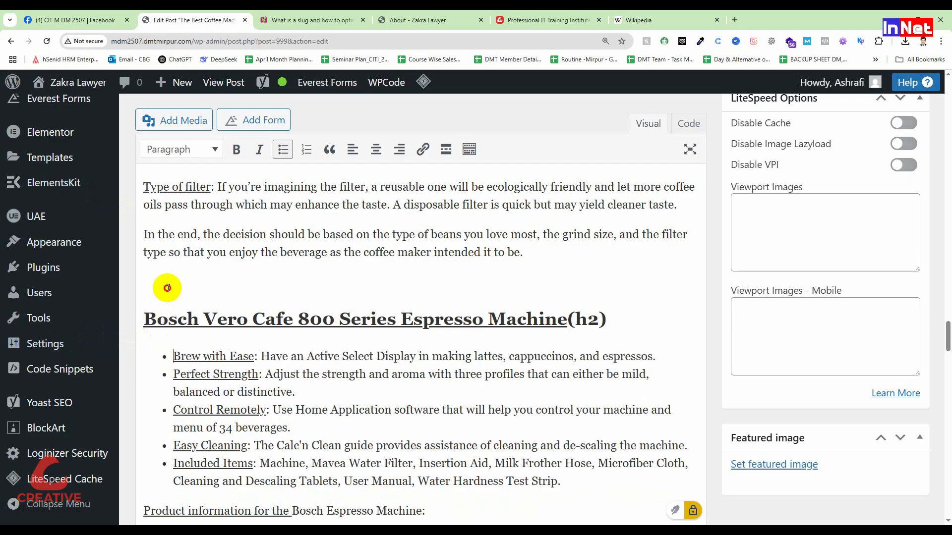
key("BackSpace")
Review the updated Yoast readability analysis, including the subheading distribution and transition words results
scroll(248, 401, "down", 5)
scroll(245, 402, "down", 20)
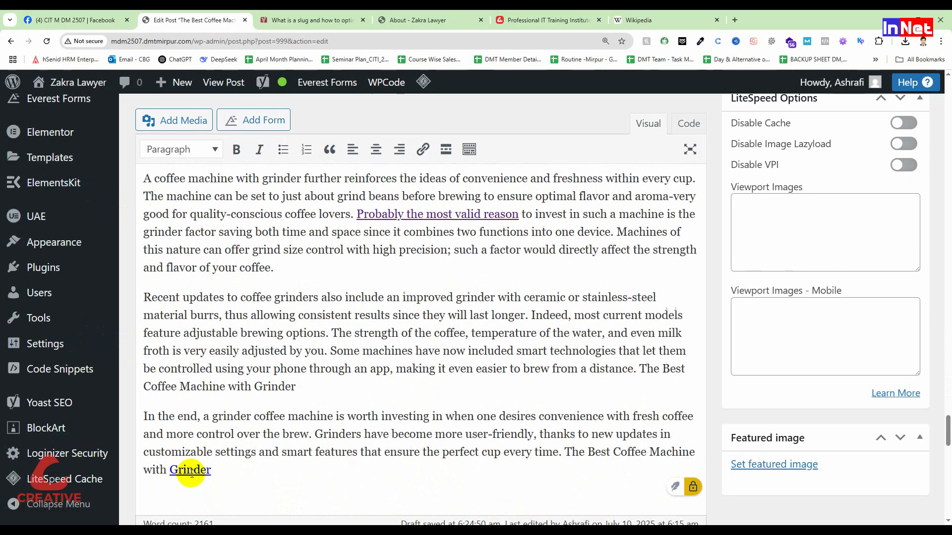
scroll(190, 476, "up", 5)
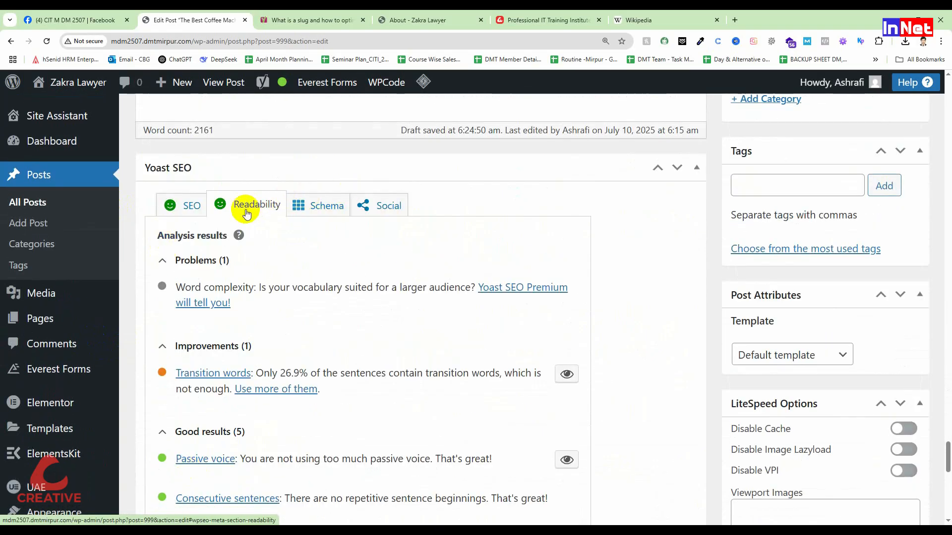
scroll(247, 214, "down", 3)
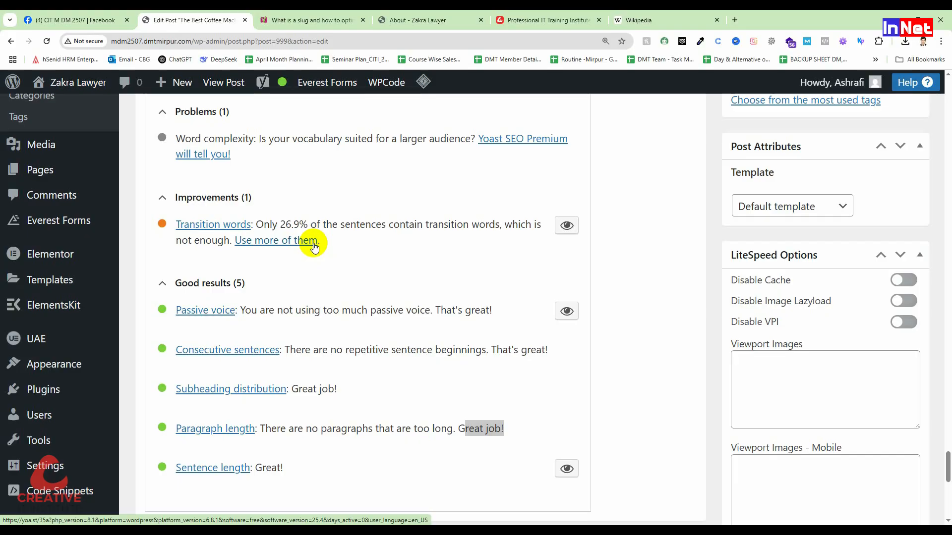
Look back through the post from the grinder care tips up to the first question in the Cuisinart section
scroll(313, 247, "up", 15)
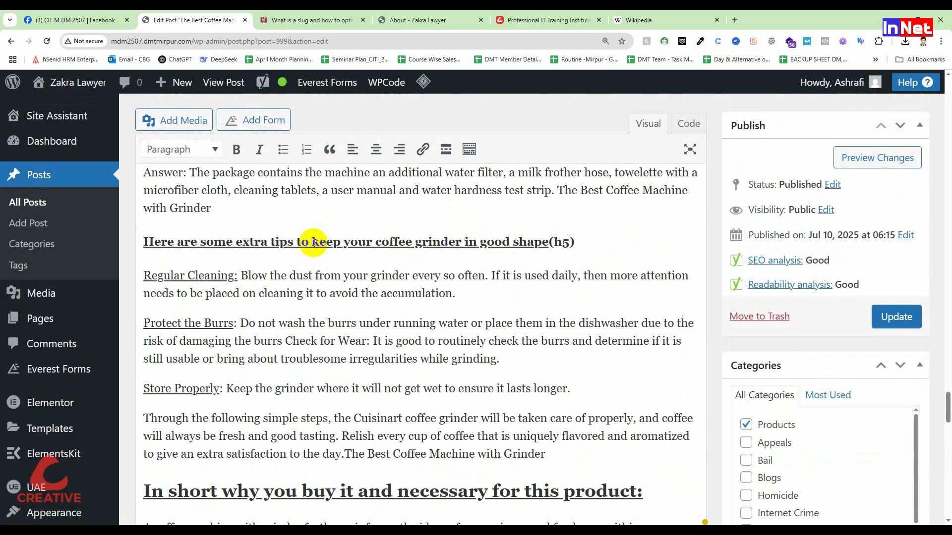
scroll(313, 243, "up", 10)
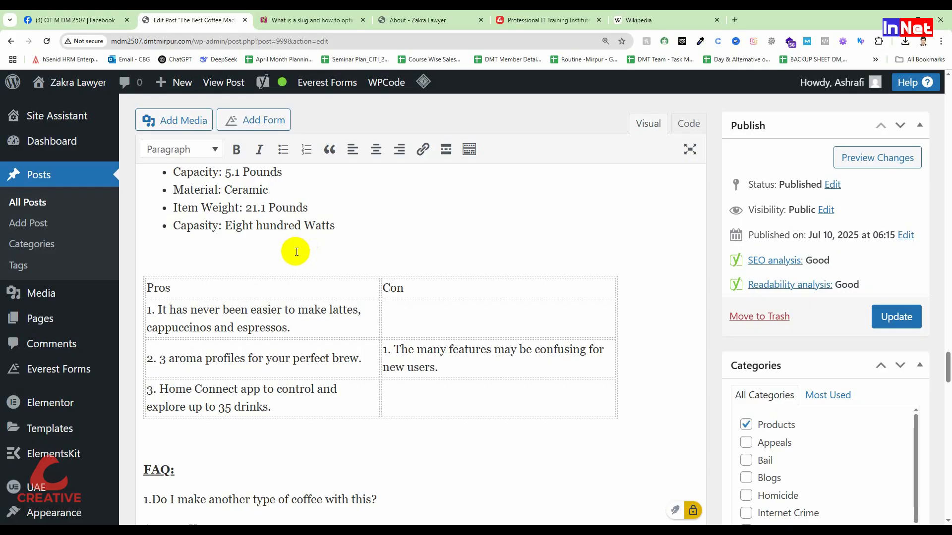
scroll(297, 251, "up", 15)
scroll(419, 252, "up", 20)
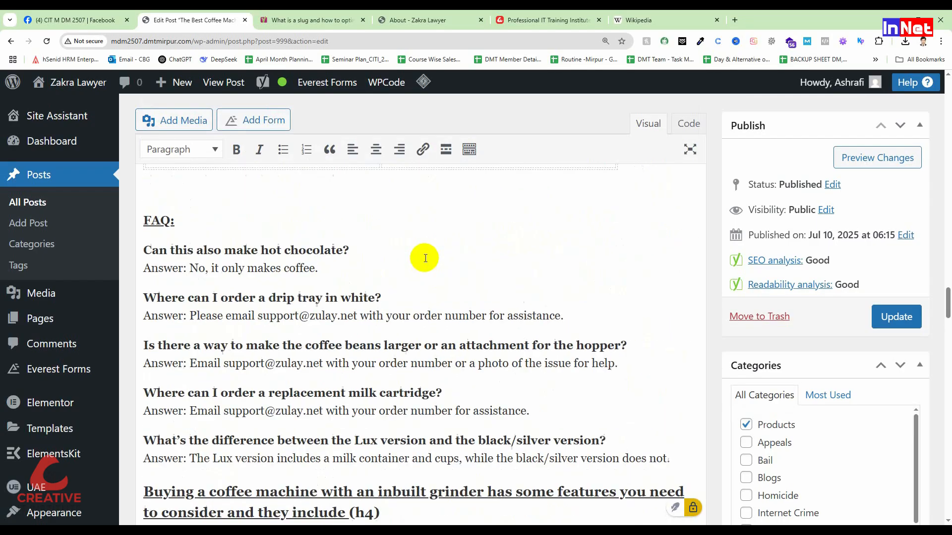
scroll(419, 251, "up", 20)
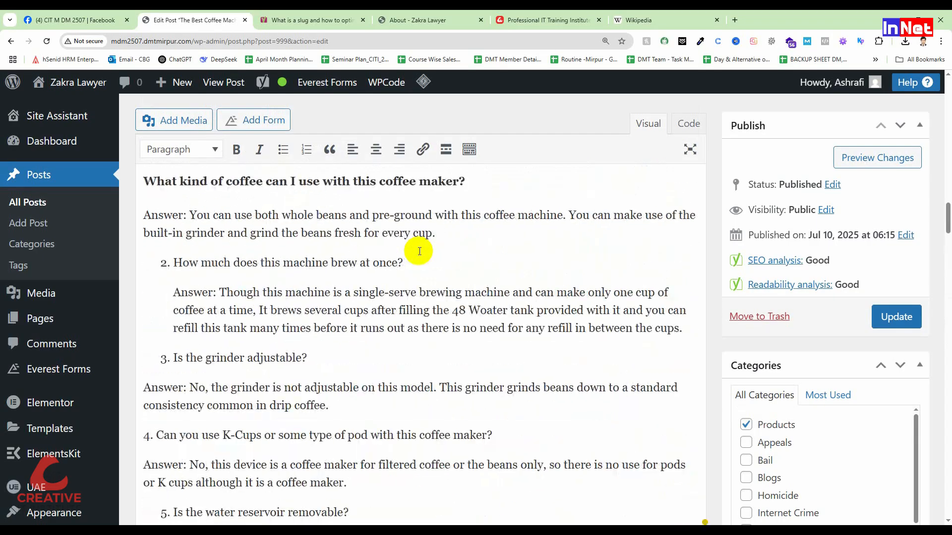
Add a blank line after the paragraph ending "richness of the flavor and aroma of the coffee" in the Simplifies Your Morning section
scroll(408, 258, "up", 20)
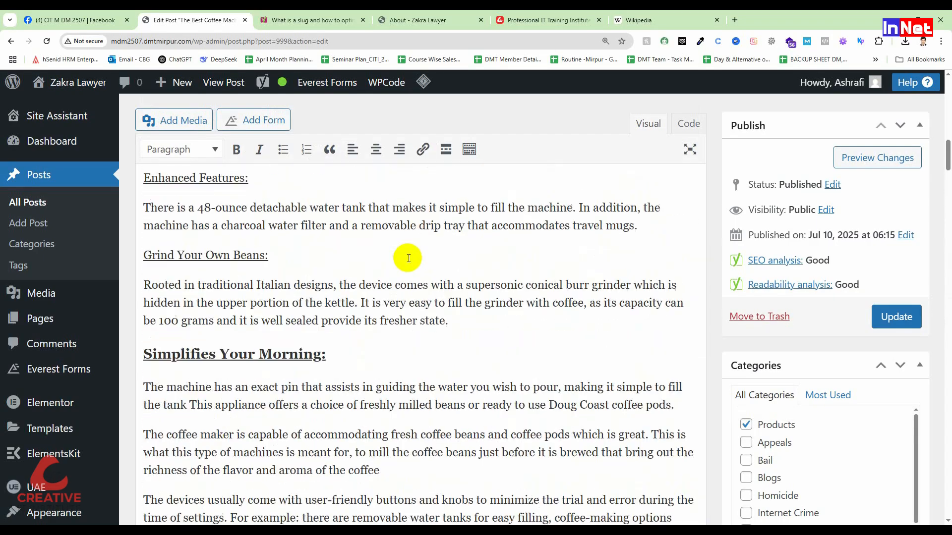
scroll(395, 269, "down", 10)
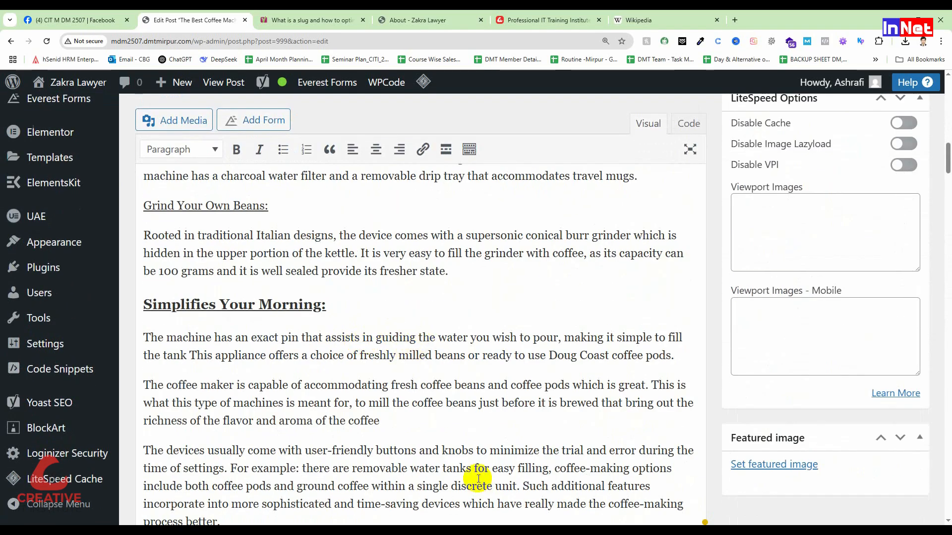
left_click(401, 422)
key("Return")
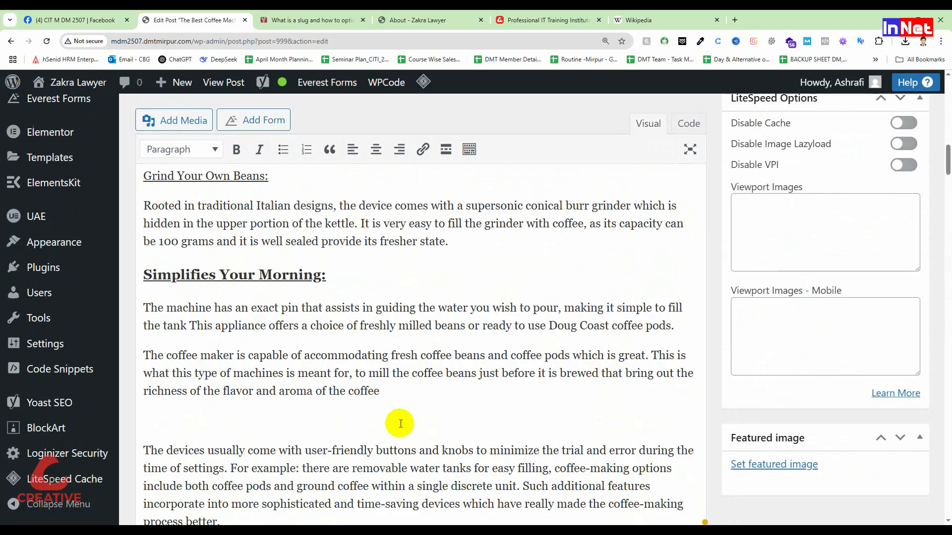
Open YouTube in a new browser tab and search for "coffee machine"
left_click(735, 20)
left_click(472, 40)
type("you")
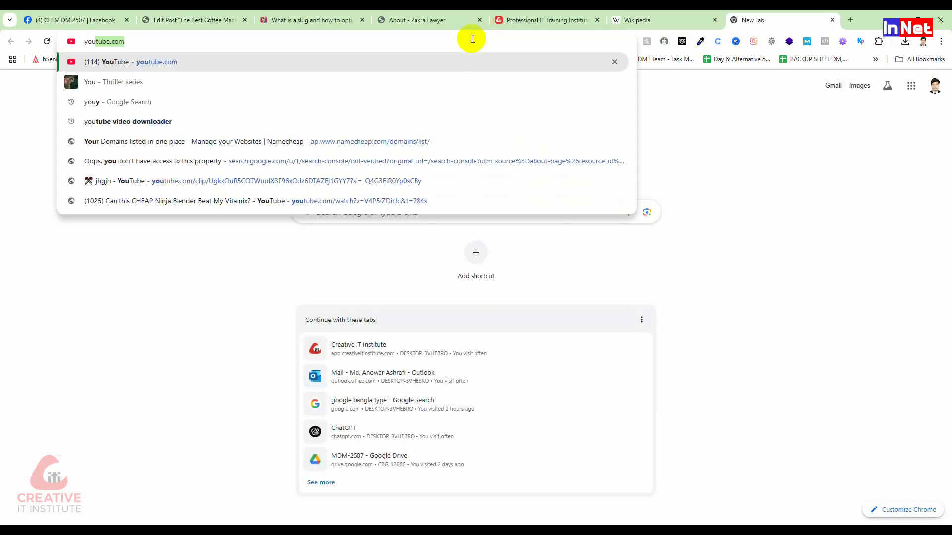
key("Return")
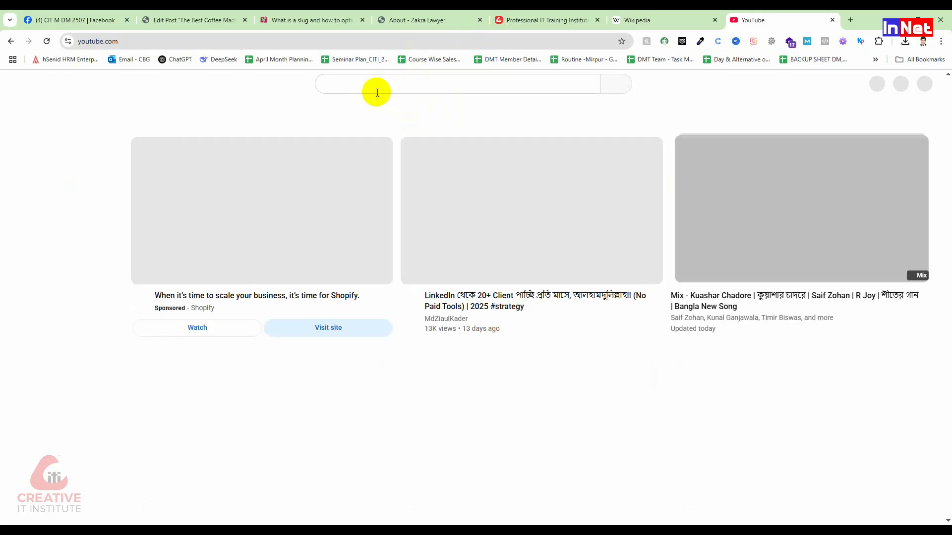
left_click(377, 88)
type("cof")
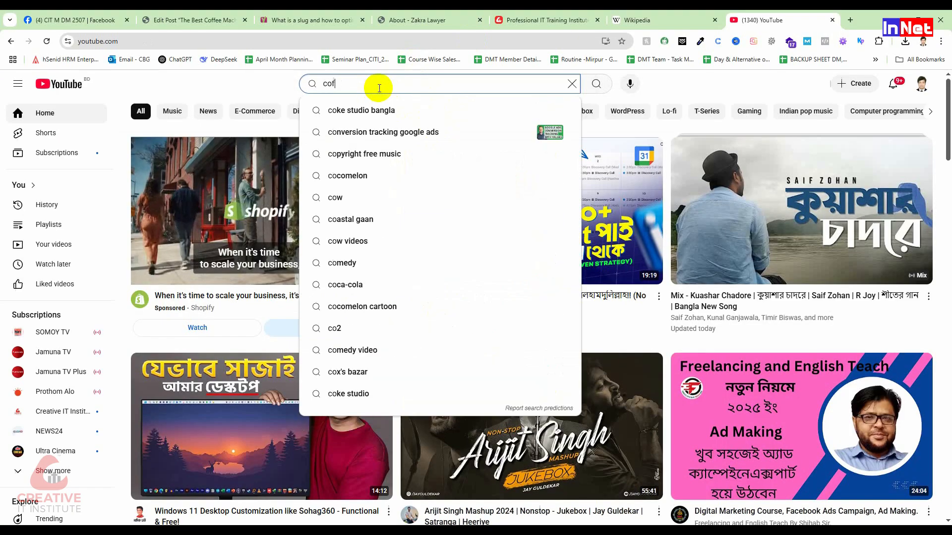
type("fee machine")
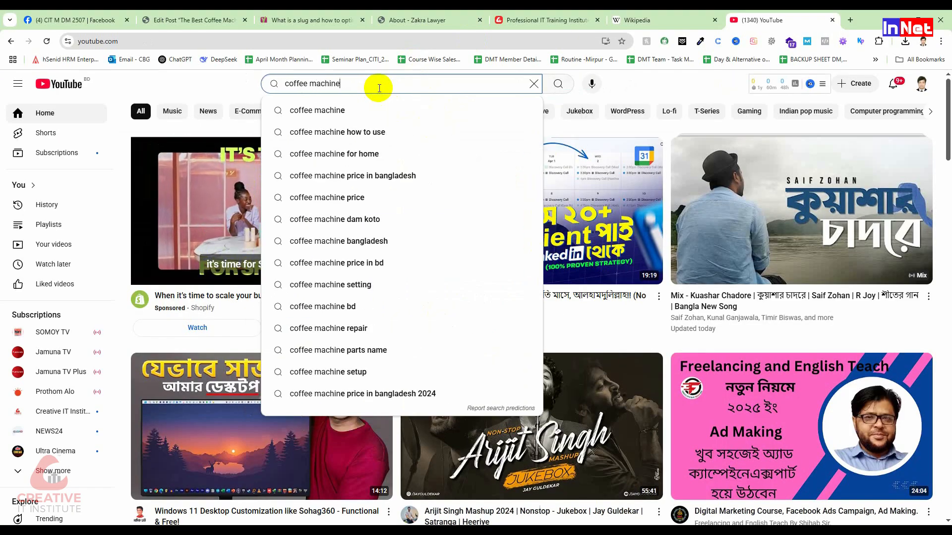
key("Return")
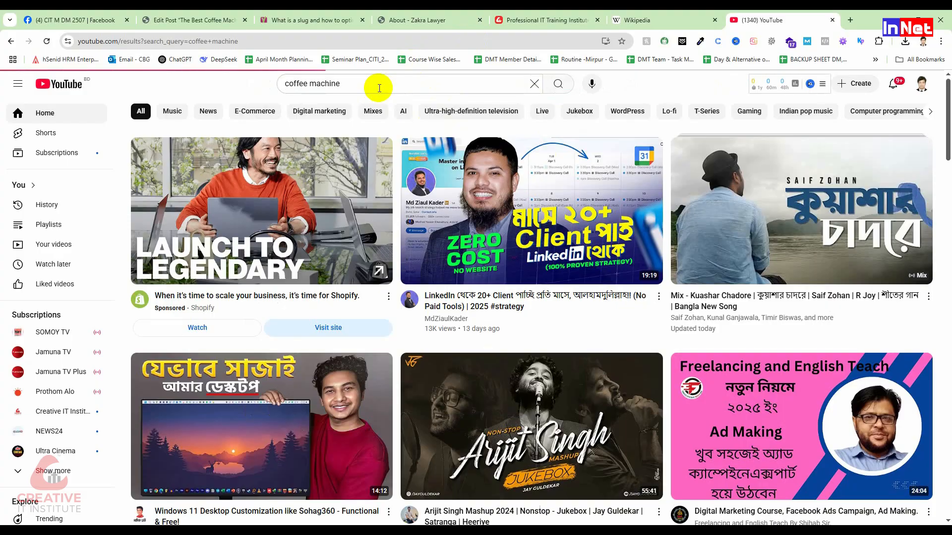
Look through the coffee machine results and open the video "Regalia Best Coffee Machine Range | Wonderchef"
scroll(441, 198, "down", 10)
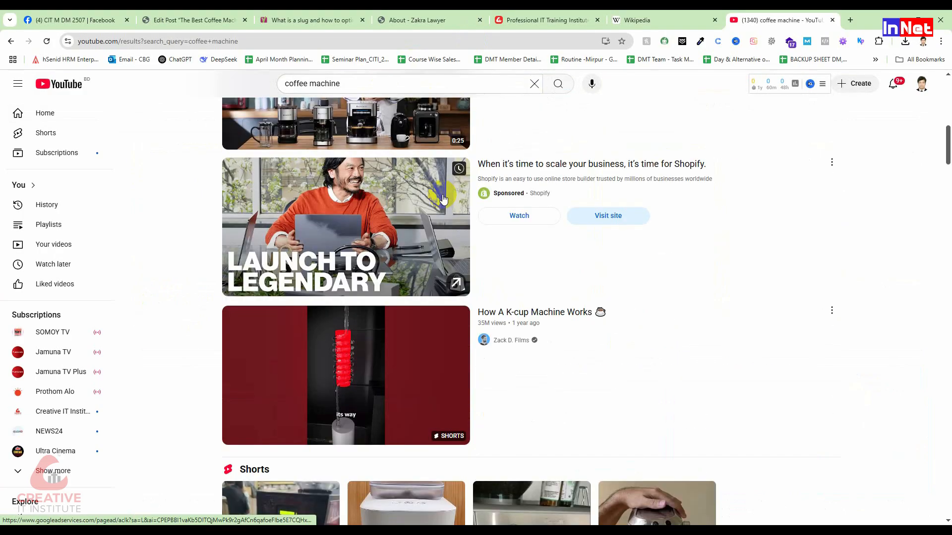
scroll(448, 263, "up", 4)
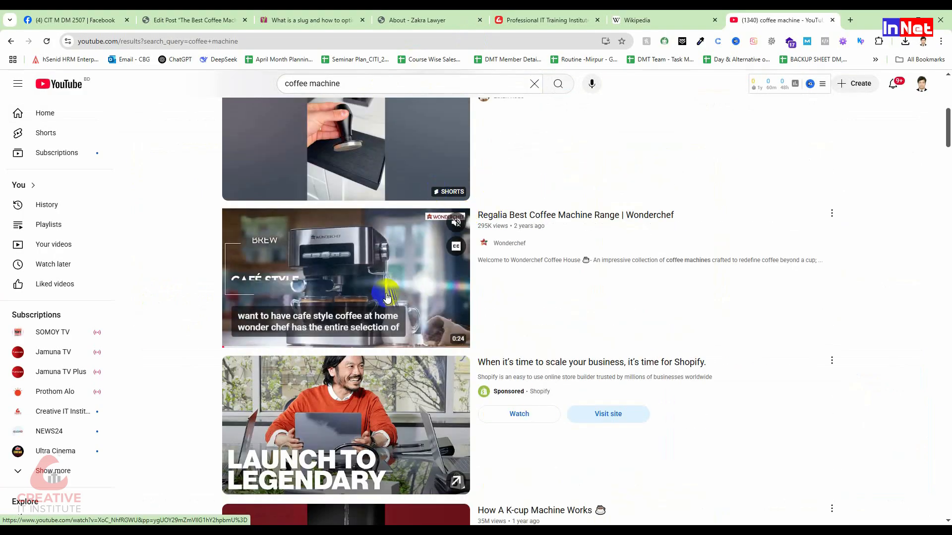
scroll(380, 303, "down", 7)
scroll(381, 299, "up", 5)
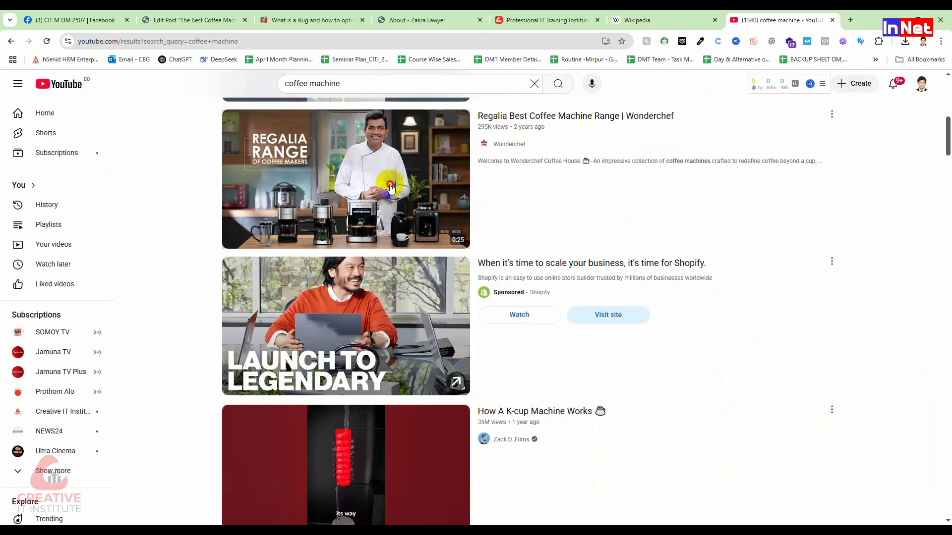
left_click(452, 295)
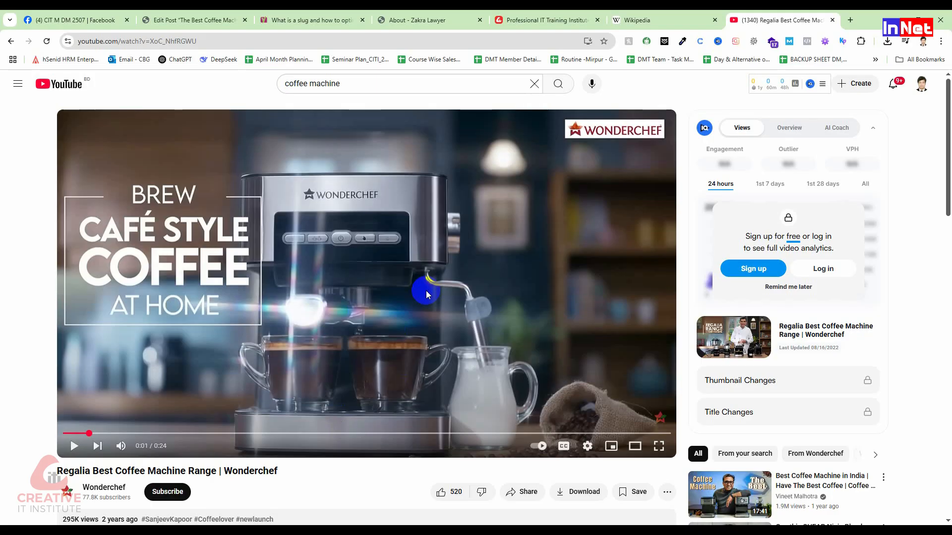
scroll(426, 294, "down", 2)
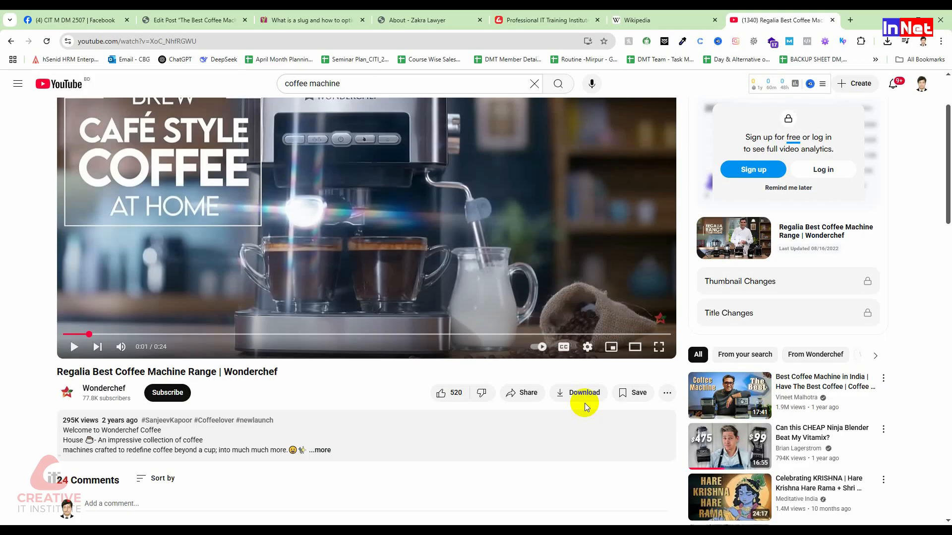
scroll(586, 355, "up", 2)
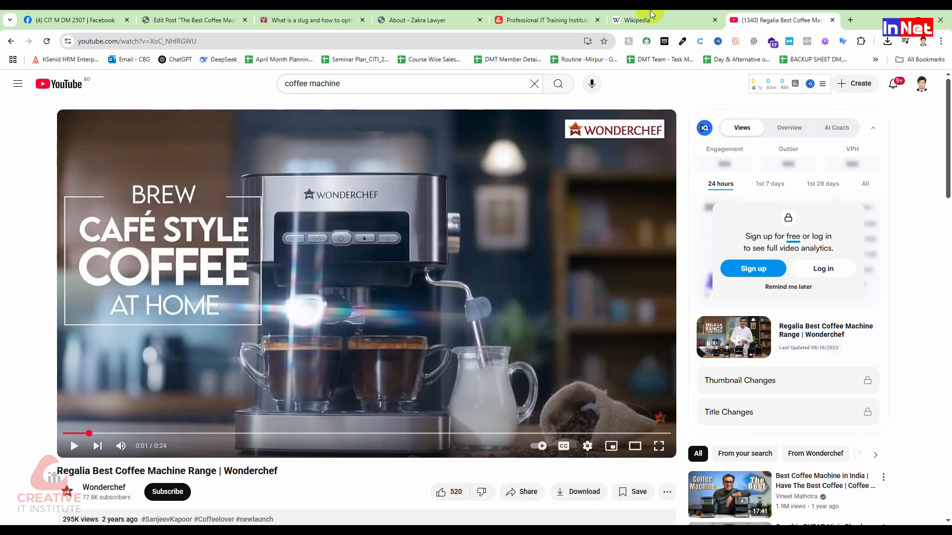
Place the cursor on the WordPress post's new blank line, and copy the iframe embed code of the Wonderchef video on YouTube
left_click(169, 20)
left_click(170, 415)
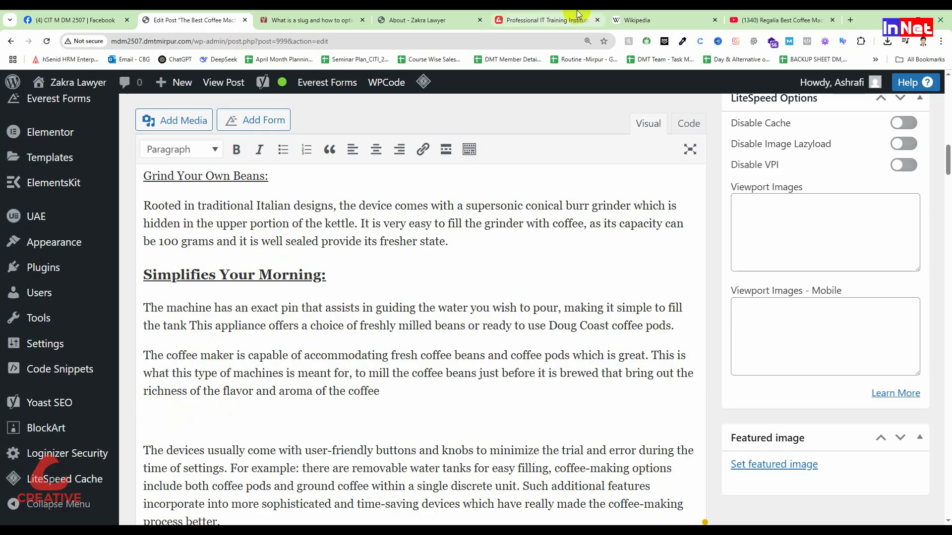
left_click(773, 20)
scroll(485, 491, "down", 2)
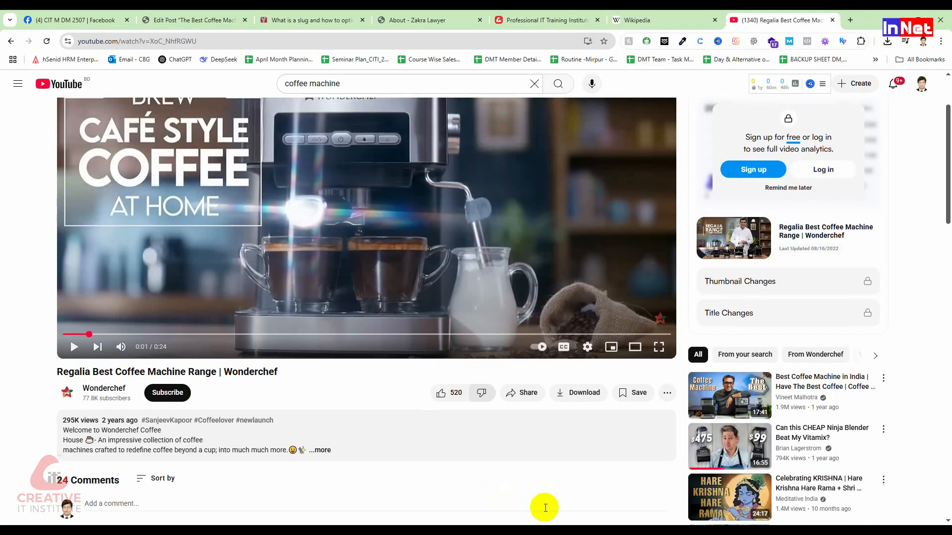
left_click(524, 392)
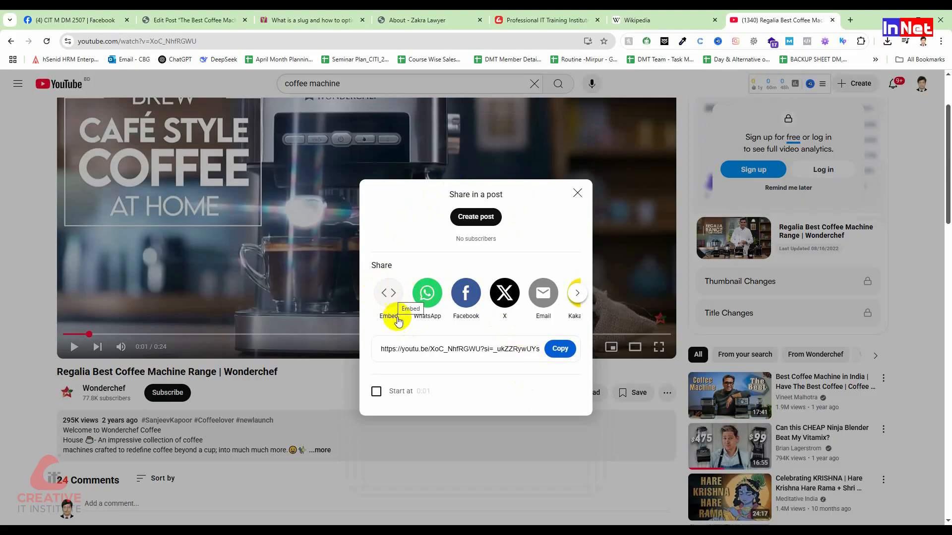
left_click(393, 296)
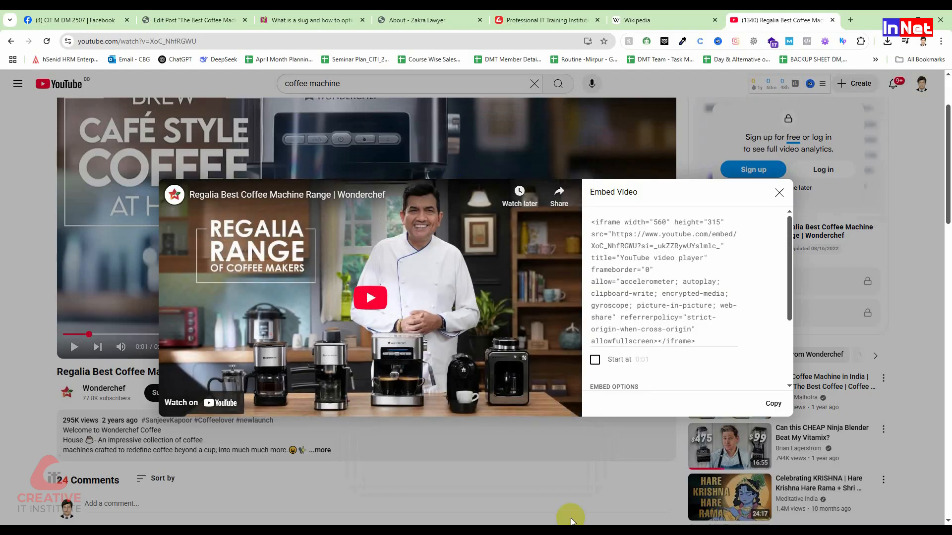
left_click(655, 310)
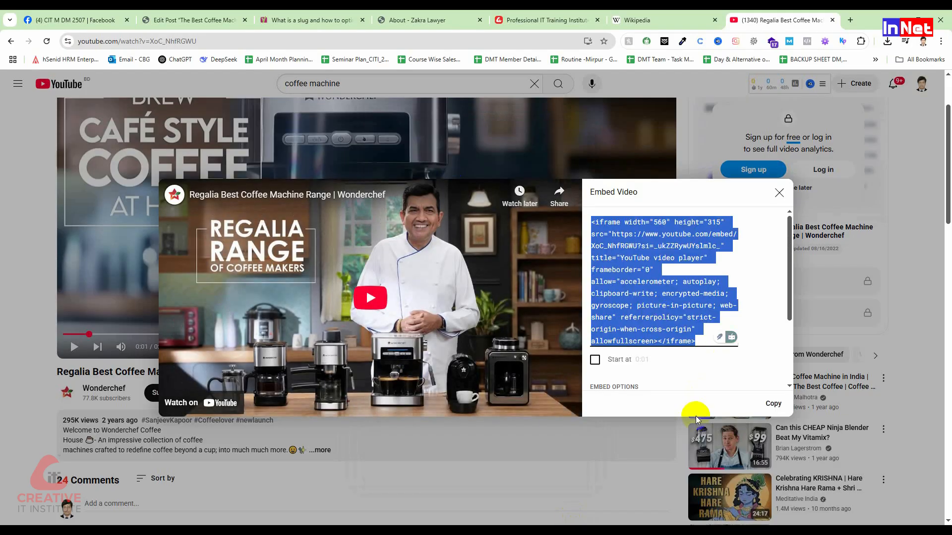
left_click(771, 401)
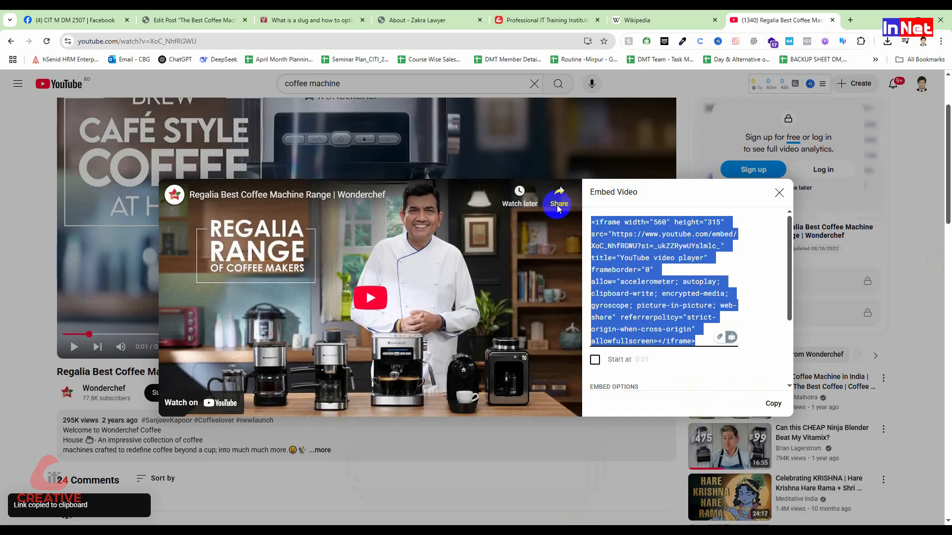
Paste the YouTube iframe code into the WordPress post's HTML at the blank line after the coffee aroma paragraph, and return to visual editing
left_click(163, 19)
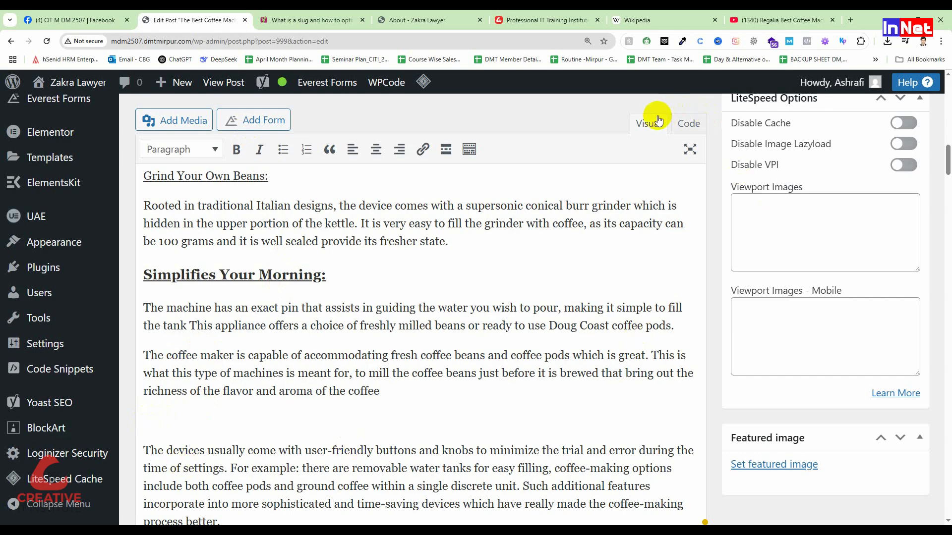
left_click(694, 125)
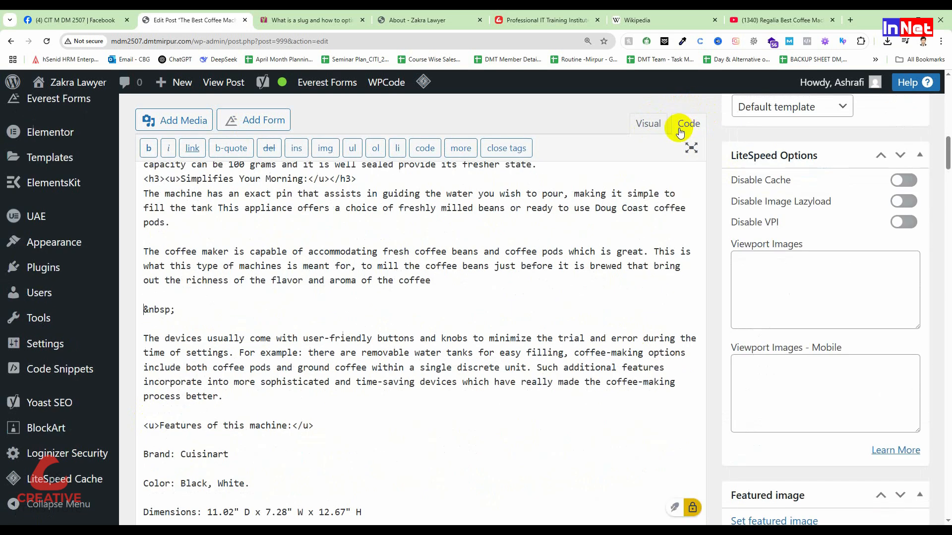
key("ctrl+v")
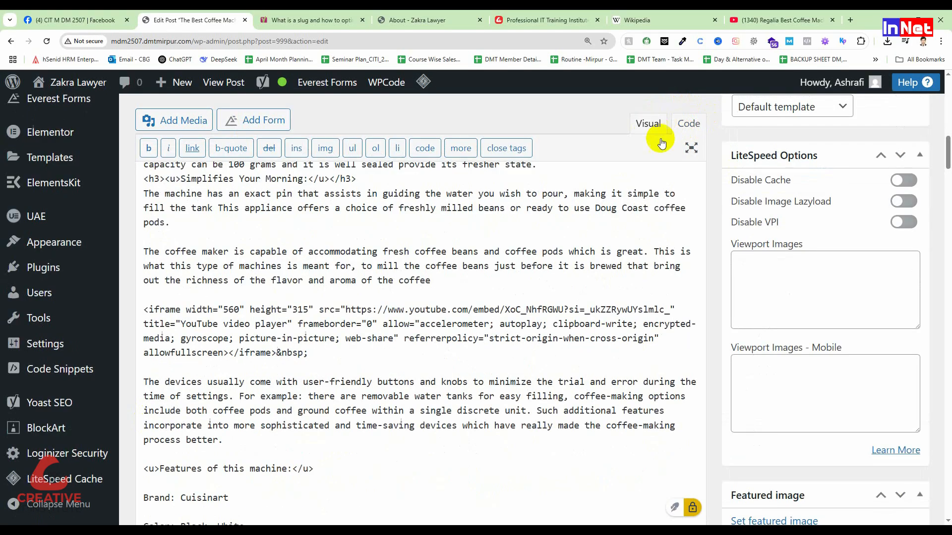
left_click(648, 123)
scroll(404, 399, "up", 4)
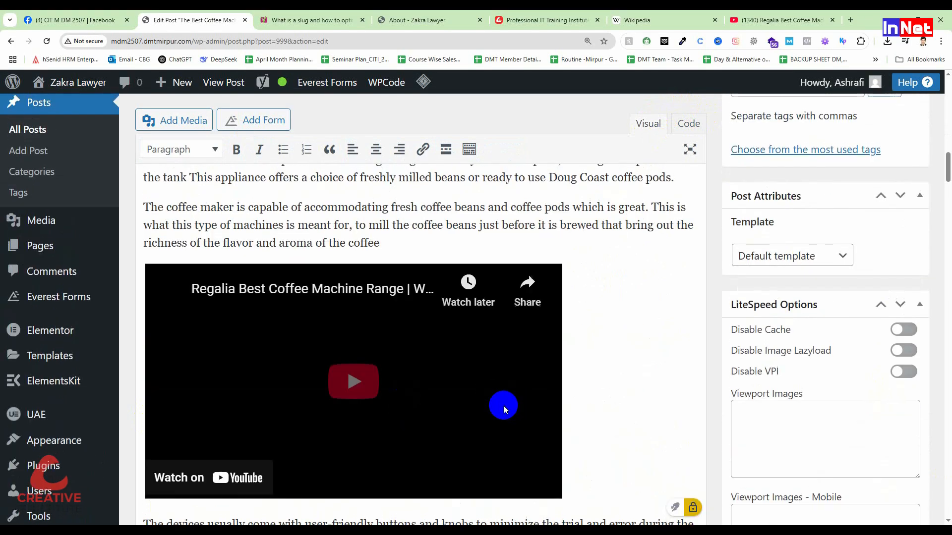
Play the embedded Wonderchef video inside the post editor to test it, and pause it
left_click(503, 405)
left_click(364, 396)
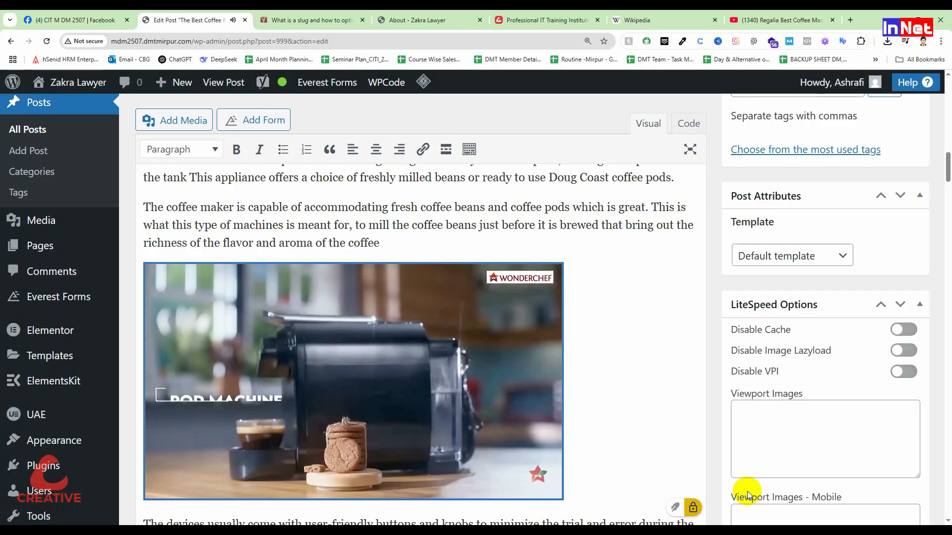
left_click(471, 449)
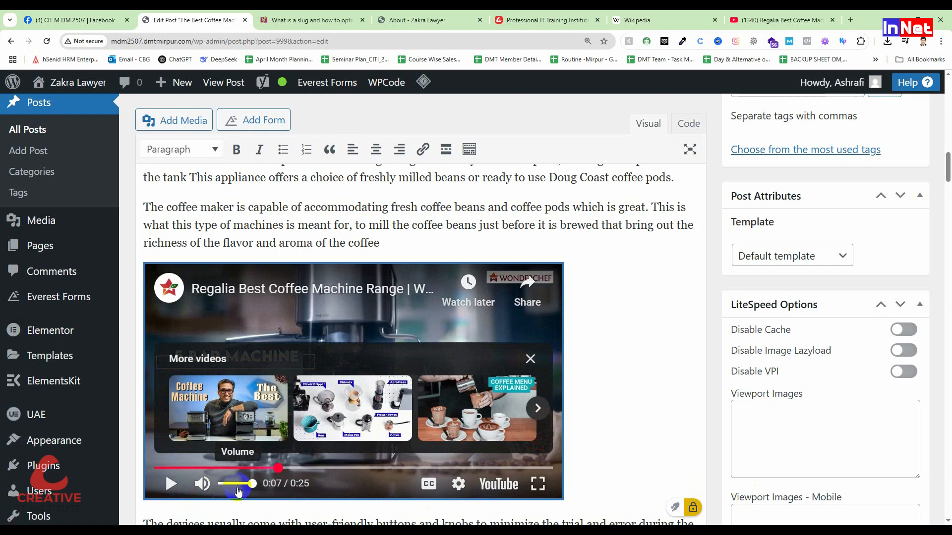
Switch back to the Wonderchef video on YouTube and dismiss its embed code window
left_click(796, 19)
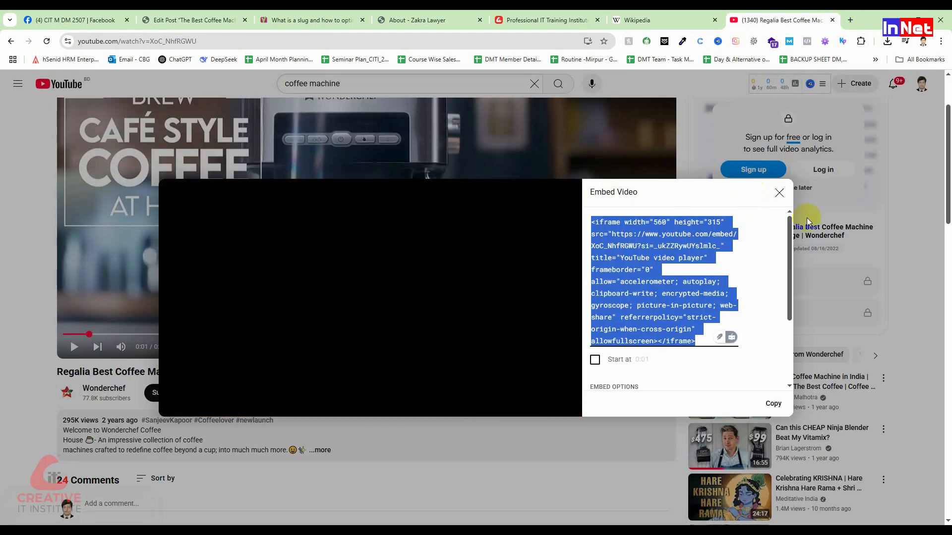
left_click(780, 192)
scroll(345, 283, "up", 2)
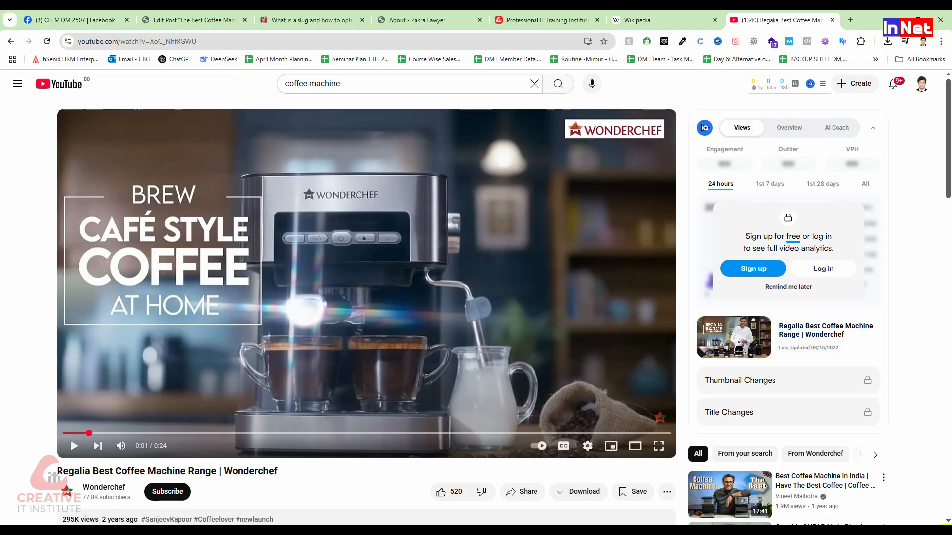
scroll(553, 315, "down", 1)
scroll(553, 312, "down", 1)
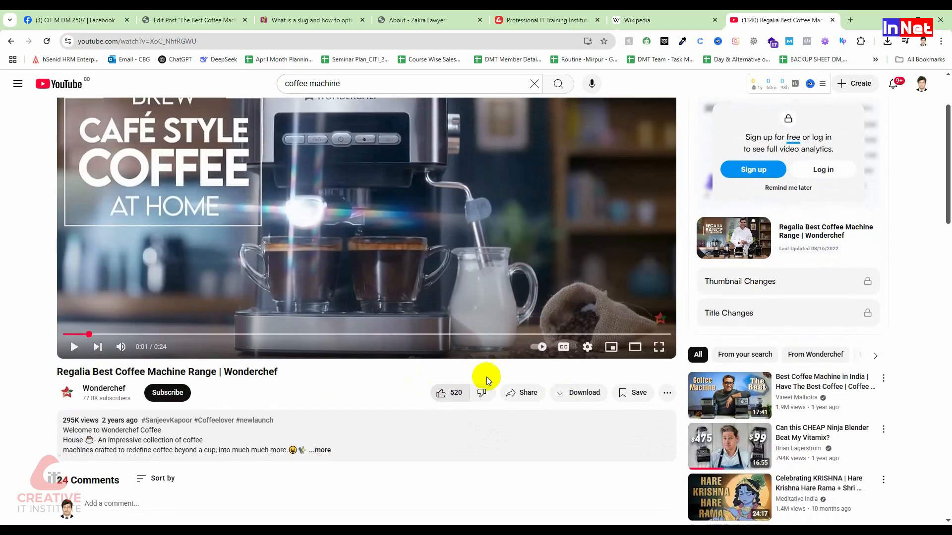
Copy the Wonderchef video's iframe embed code again from its sharing options, and close the embed window
left_click(527, 392)
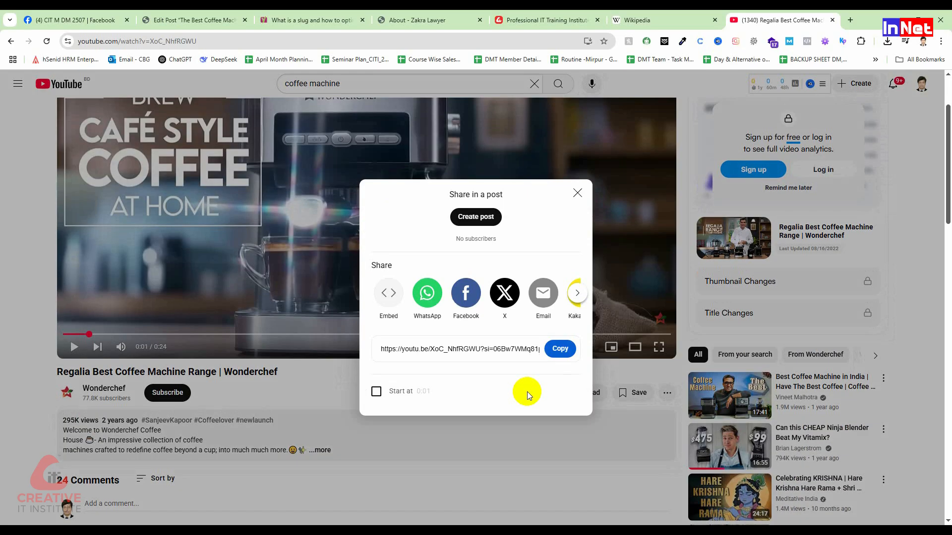
left_click(390, 298)
left_click(679, 315)
left_click(772, 402)
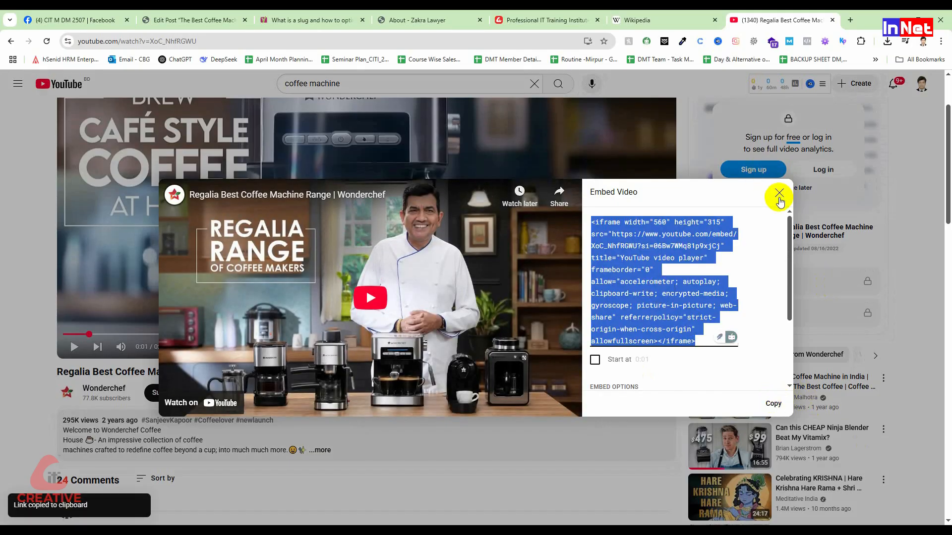
left_click(779, 195)
Return to the WordPress post and resume the embedded Wonderchef video briefly before pausing it
left_click(198, 20)
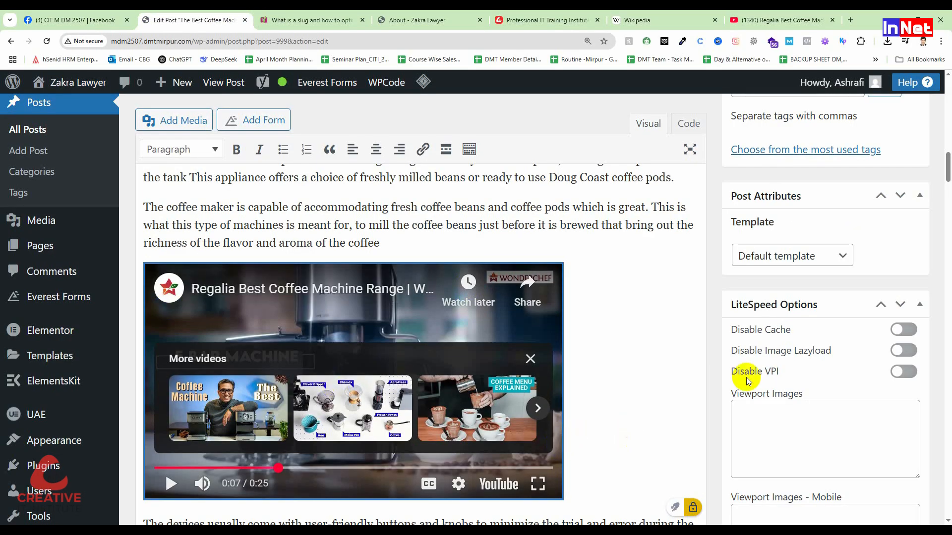
scroll(706, 402, "down", 2)
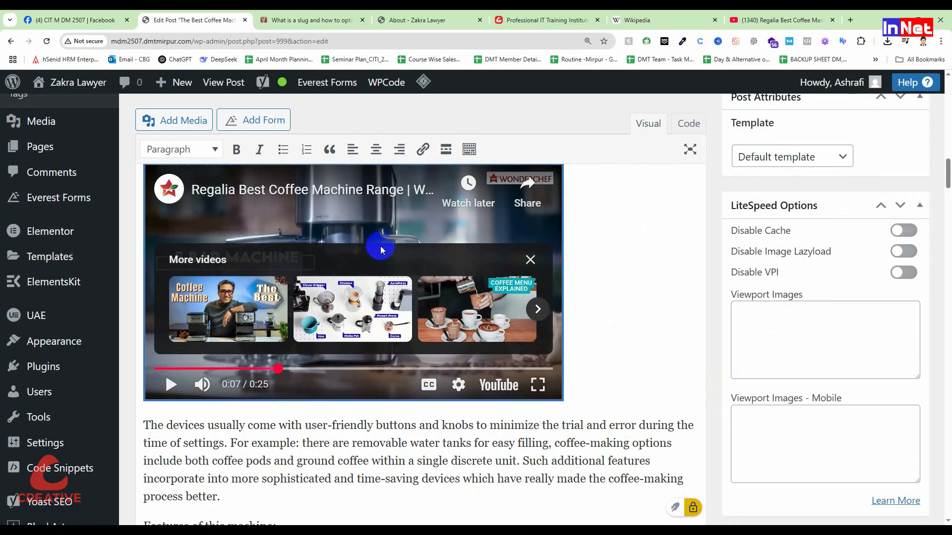
left_click(331, 263)
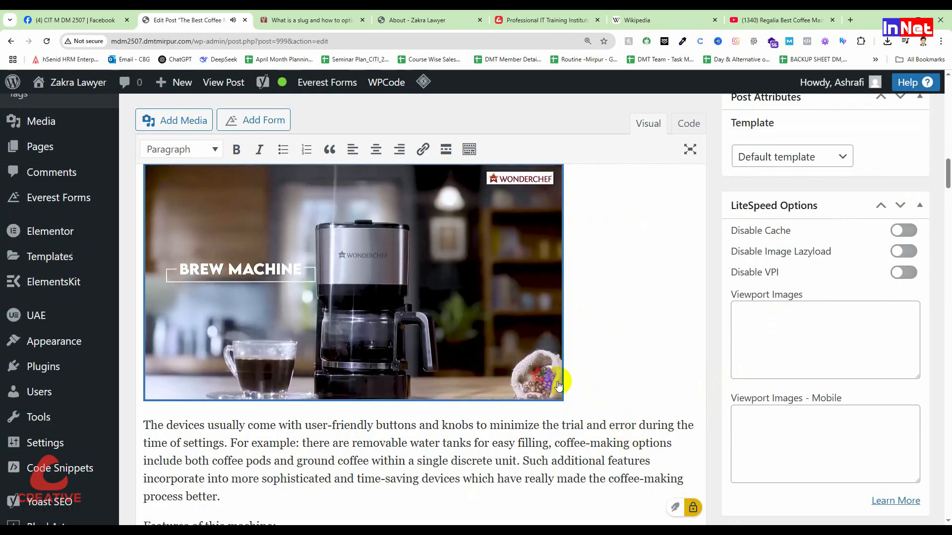
left_click(477, 348)
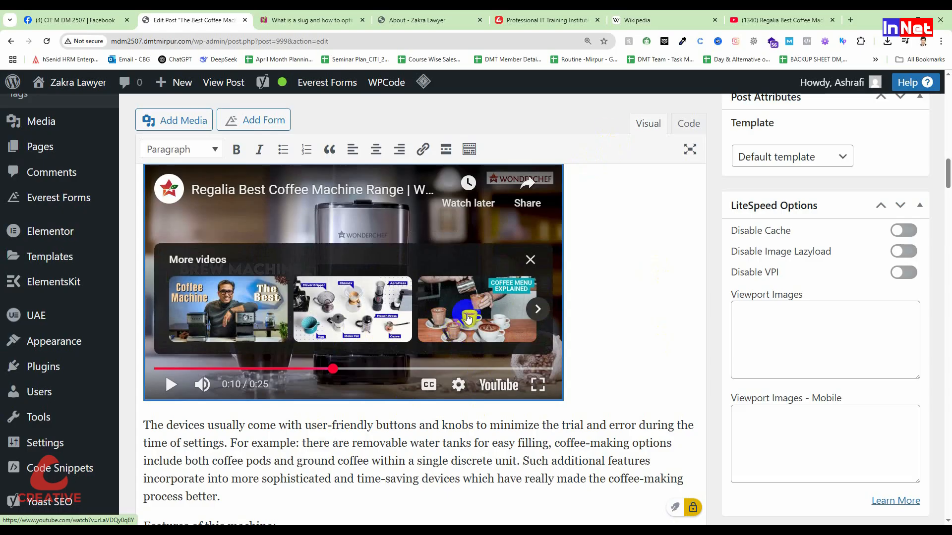
Dismiss the suggested videos overlay on the embedded Wonderchef video and look over the post's content, including the features list and introduction
left_click(530, 259)
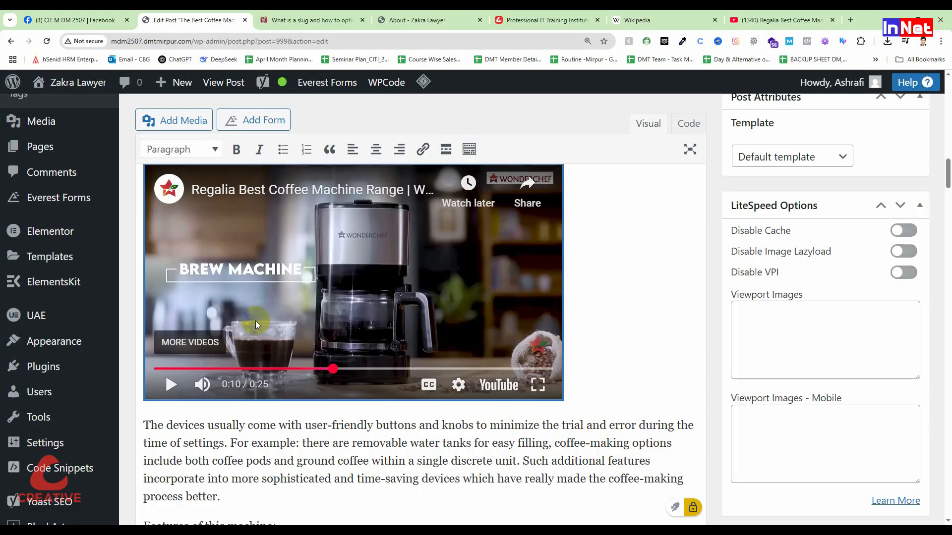
left_click(308, 389)
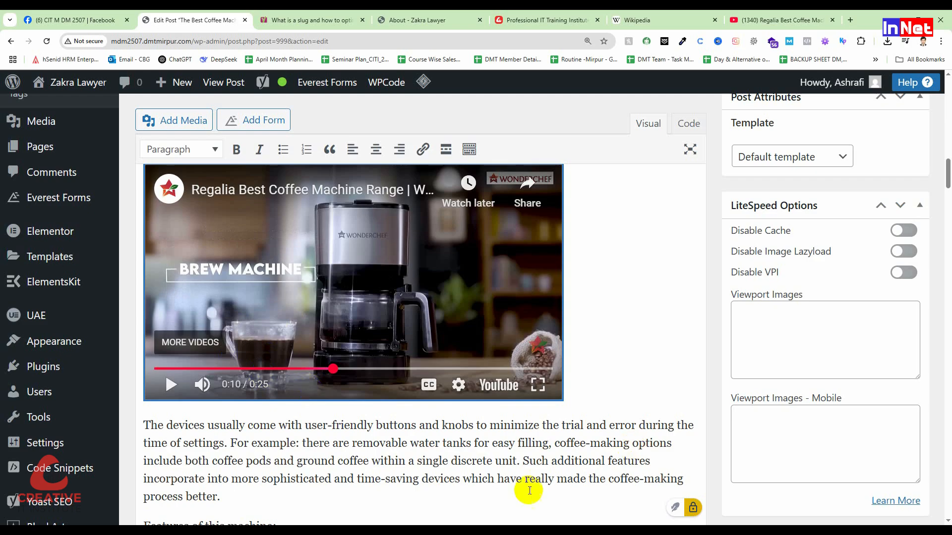
scroll(486, 412, "down", 9)
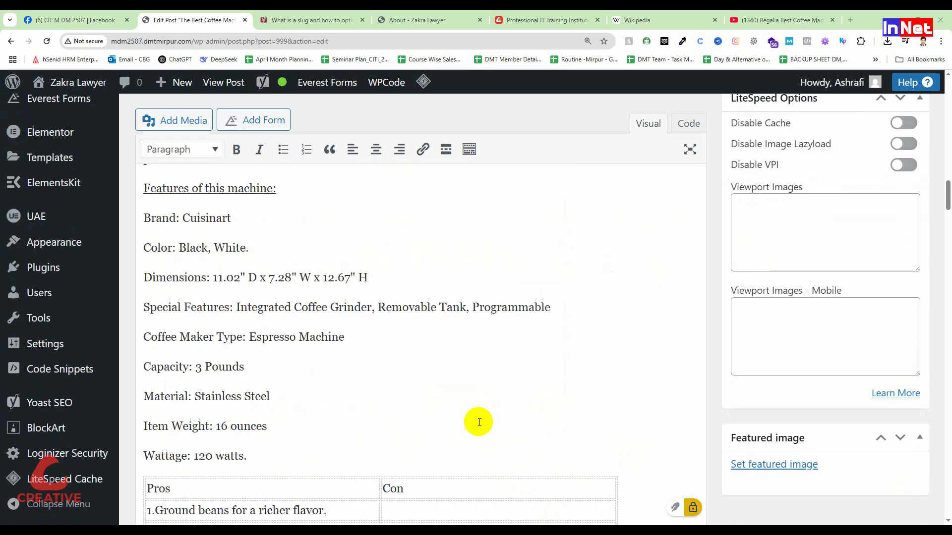
scroll(478, 421, "up", 20)
scroll(478, 423, "up", 4)
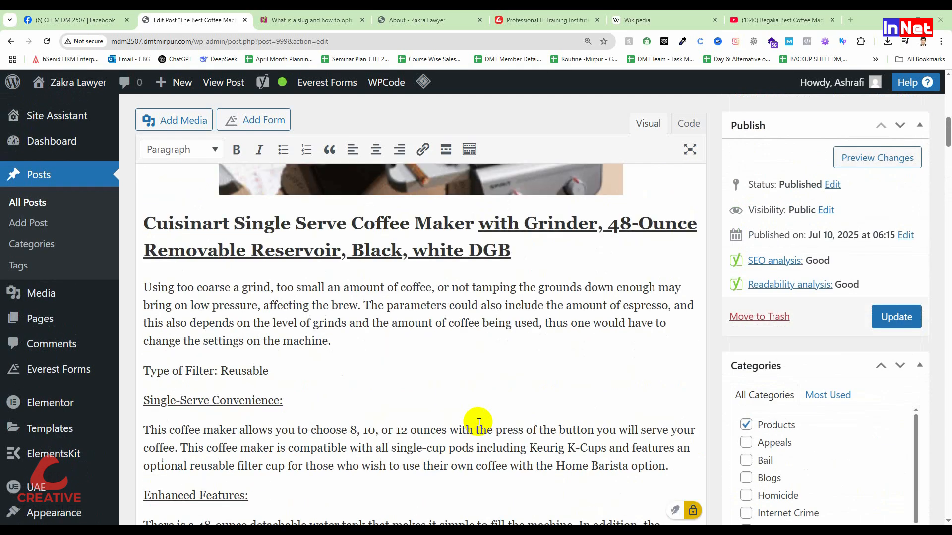
scroll(479, 422, "up", 12)
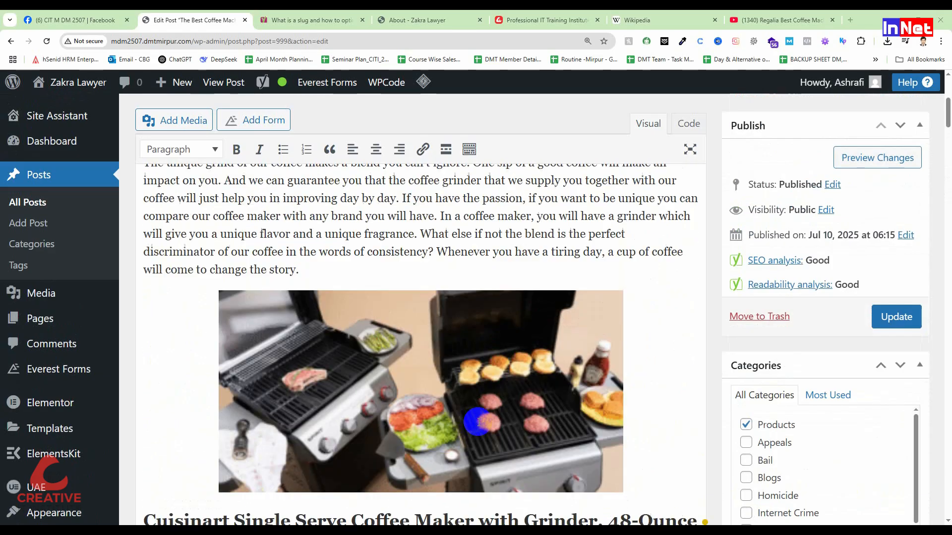
Examine the Yoast SEO readability analysis results below the post content
scroll(479, 422, "down", 3)
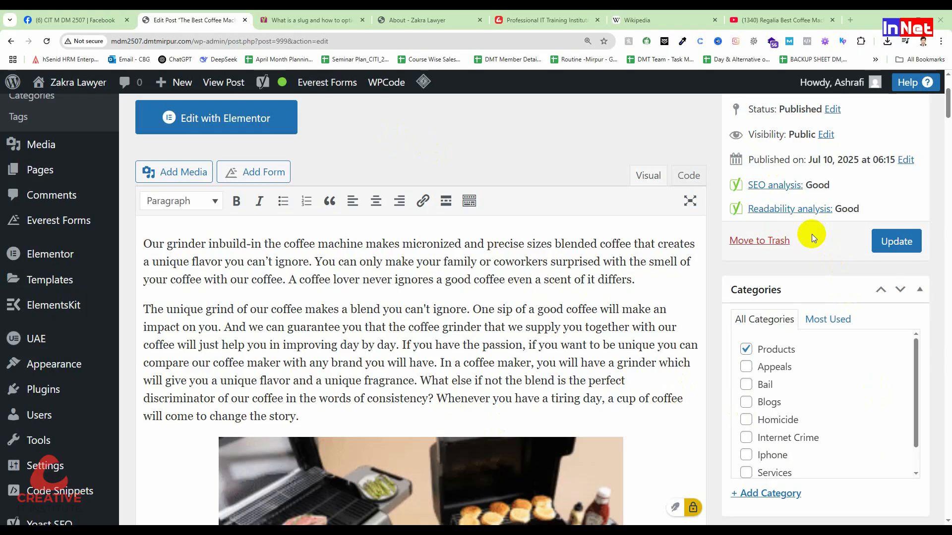
scroll(440, 321, "down", 5)
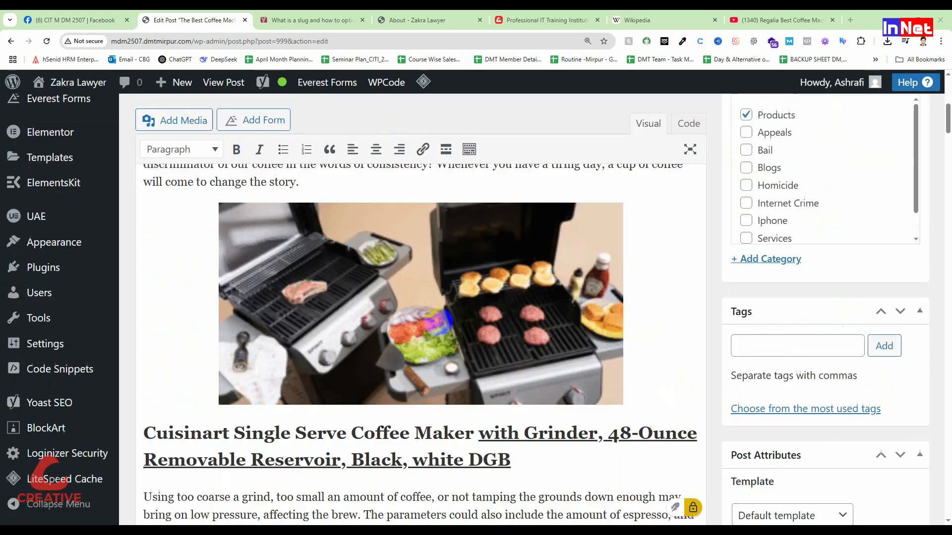
scroll(440, 321, "down", 10)
scroll(947, 317, "down", 5)
left_click_drag(947, 317, 942, 463)
scroll(389, 332, "up", 1)
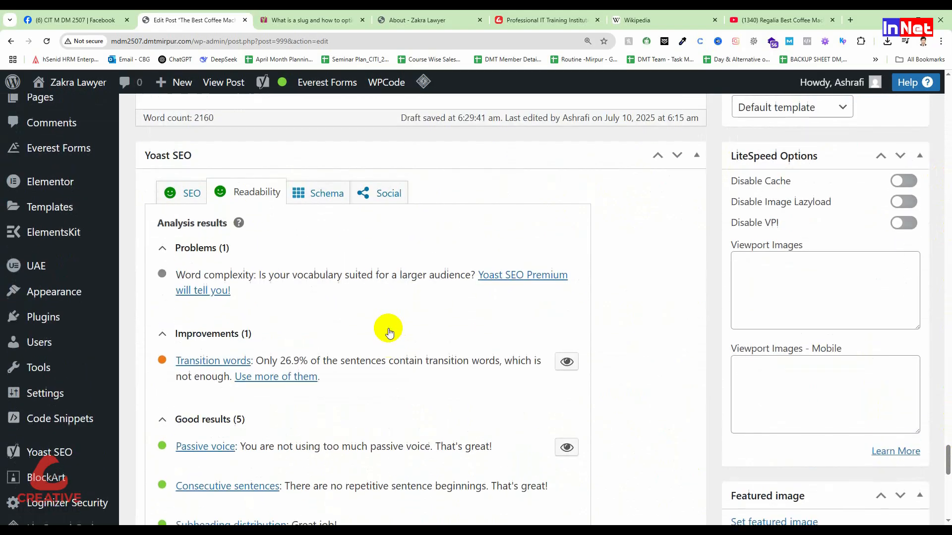